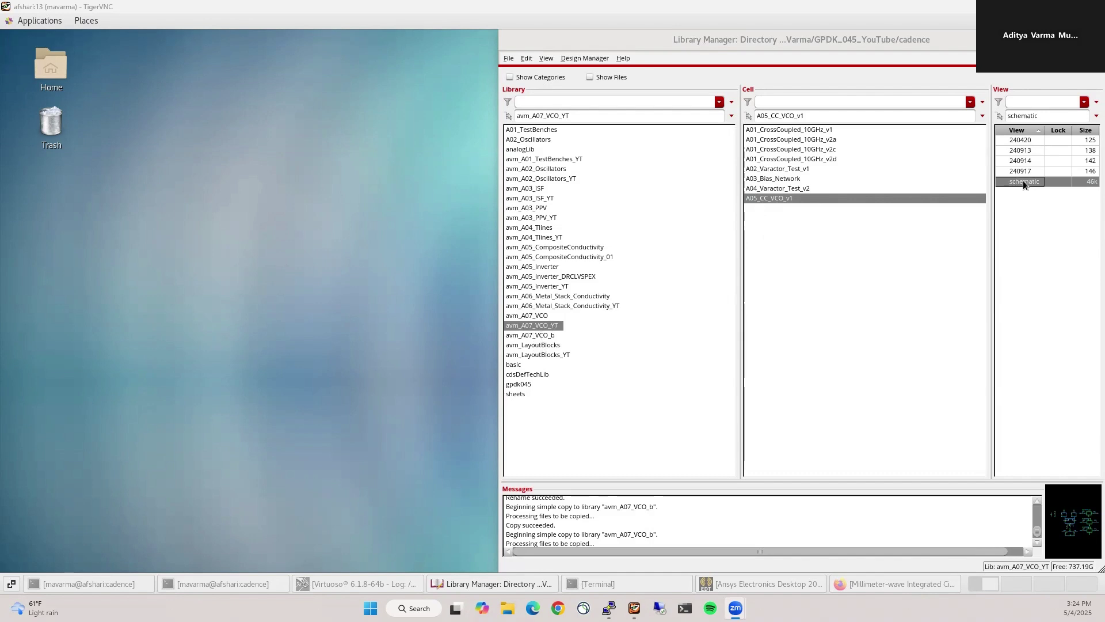
Look through the Millimeter-wave Integrated Circuits playlist in the browser, then return to the Library Manager
click(871, 582)
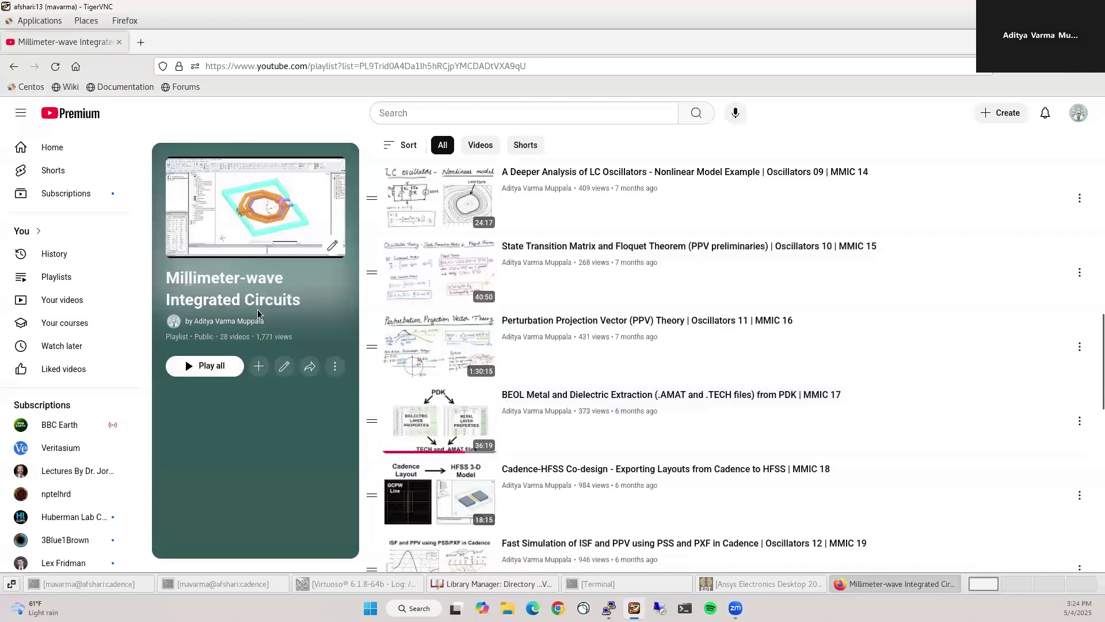
scroll(914, 355, up, 5)
scroll(914, 355, up, 10)
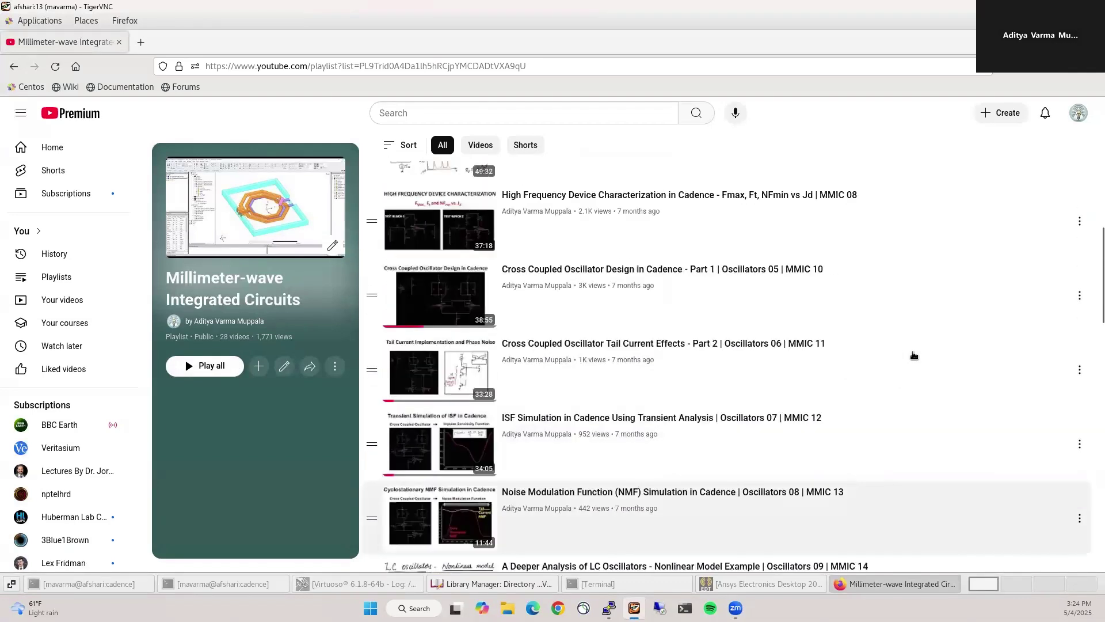
scroll(913, 355, down, 20)
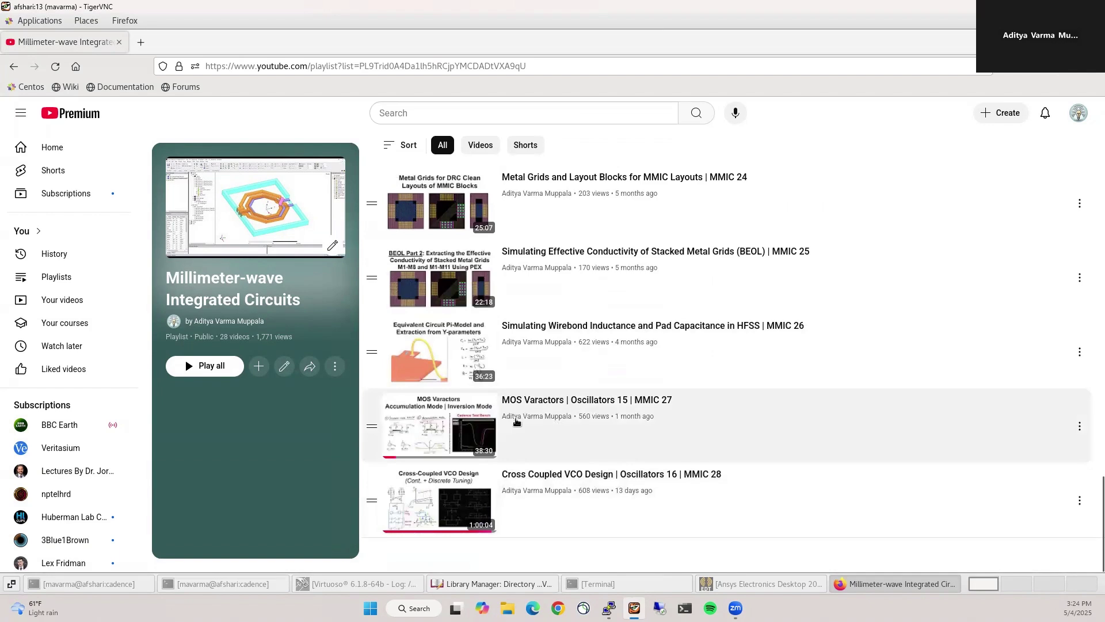
scroll(649, 421, up, 5)
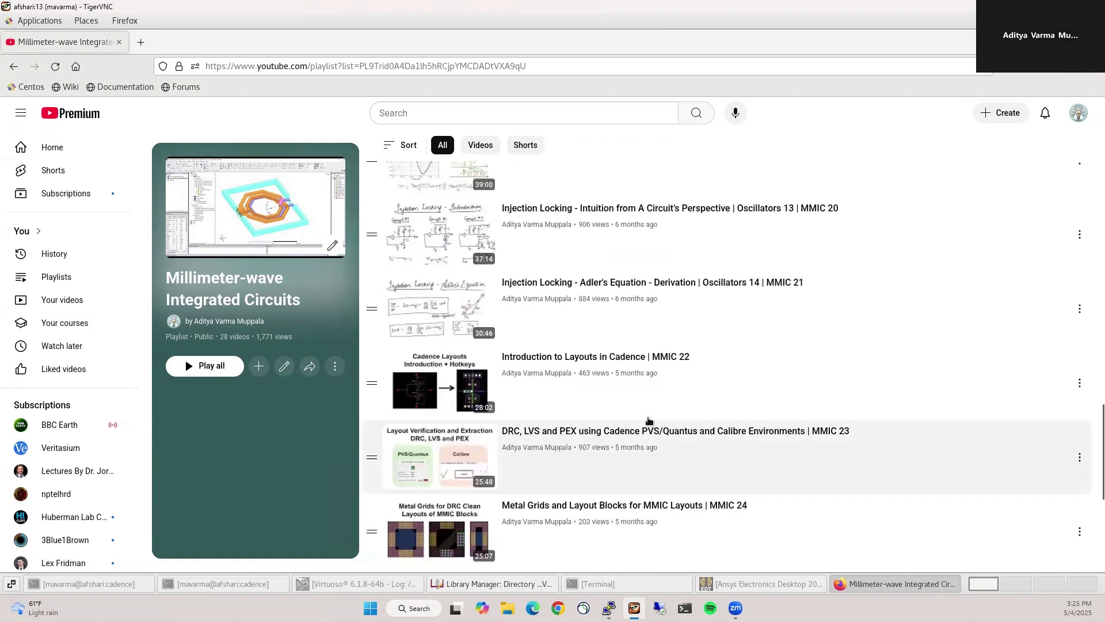
scroll(649, 420, up, 2)
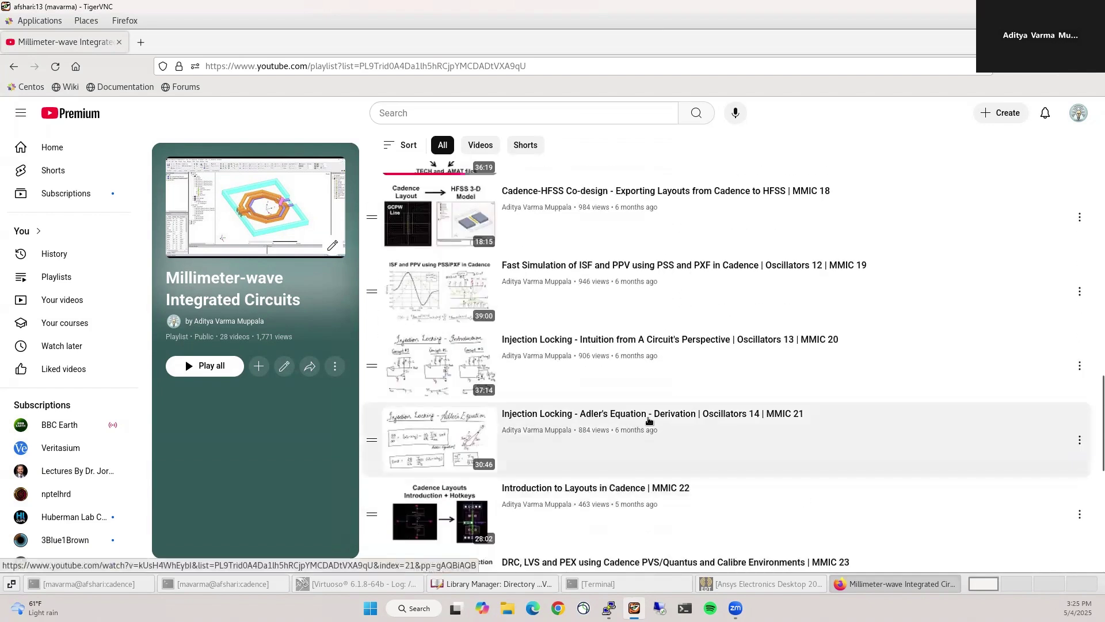
scroll(649, 421, up, 4)
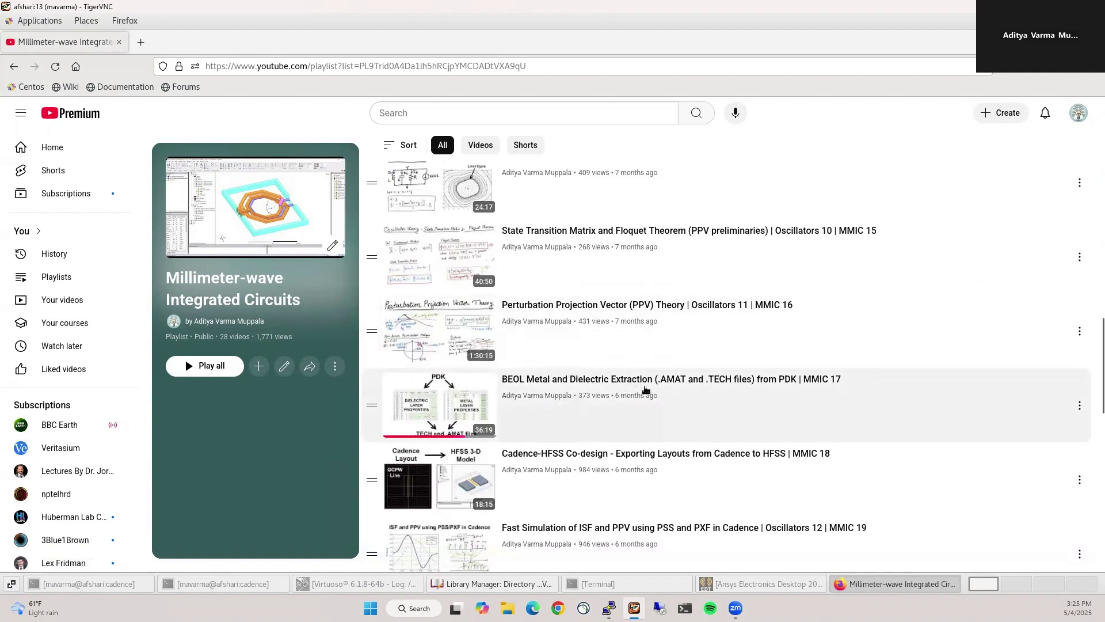
scroll(639, 417, up, 15)
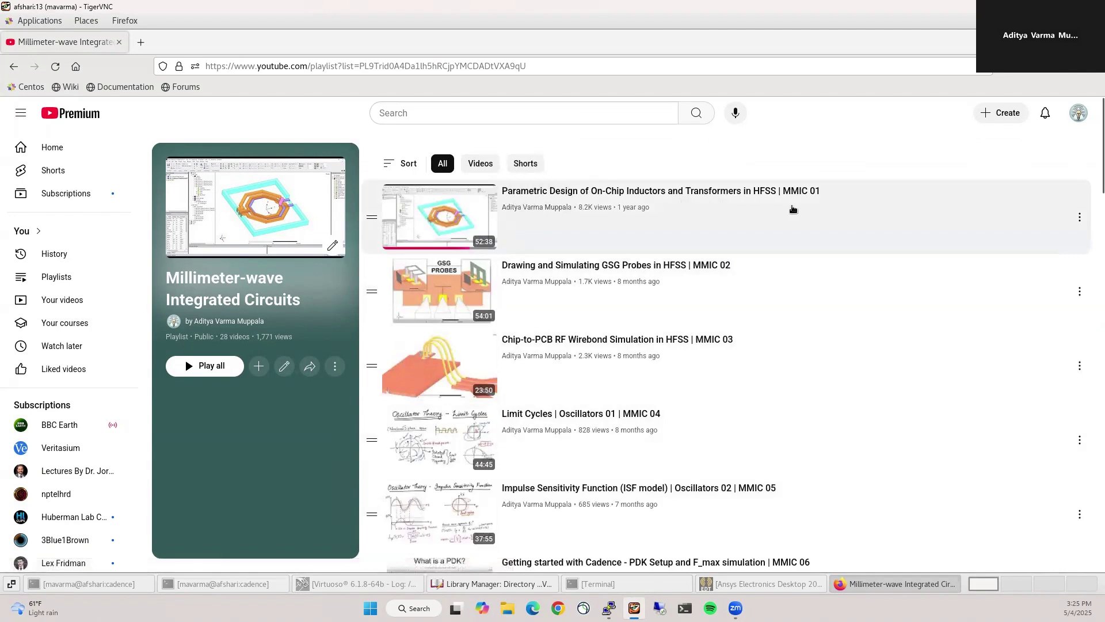
click(869, 585)
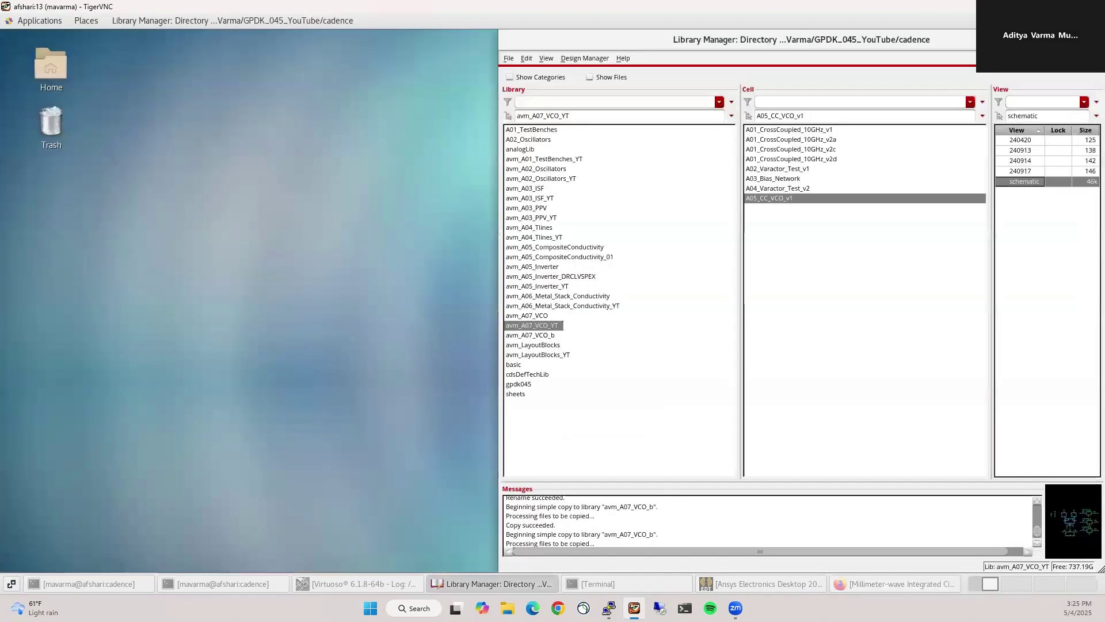
Open the A05_CC_VCO_v1 schematic and delete the three A03_Bias_Network blocks together with their capacitors and wiring
double_click(1027, 184)
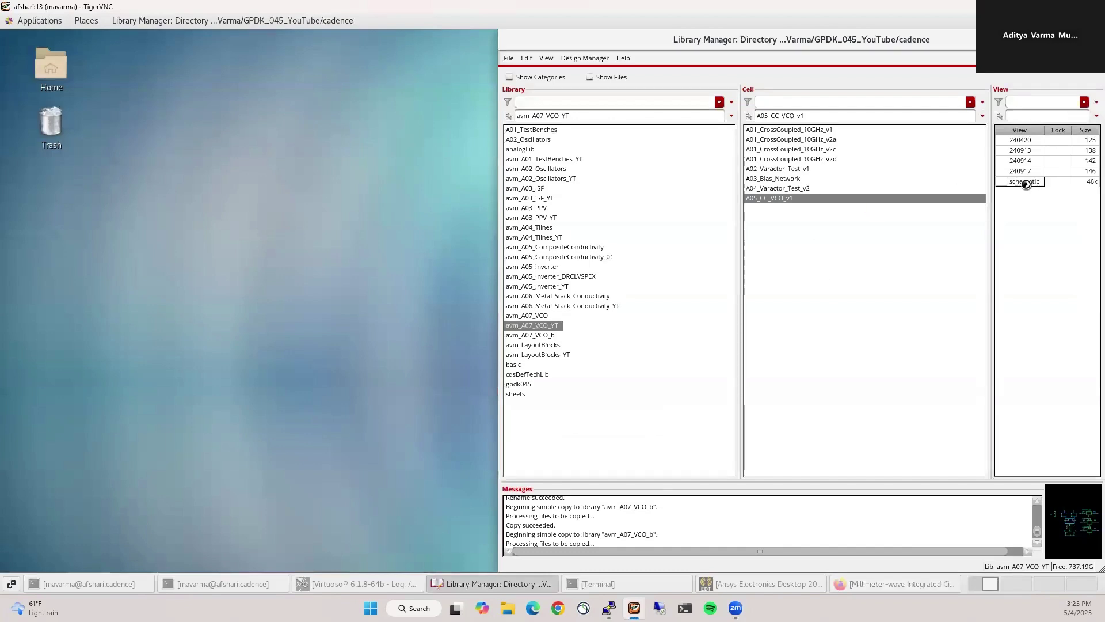
double_click(464, 62)
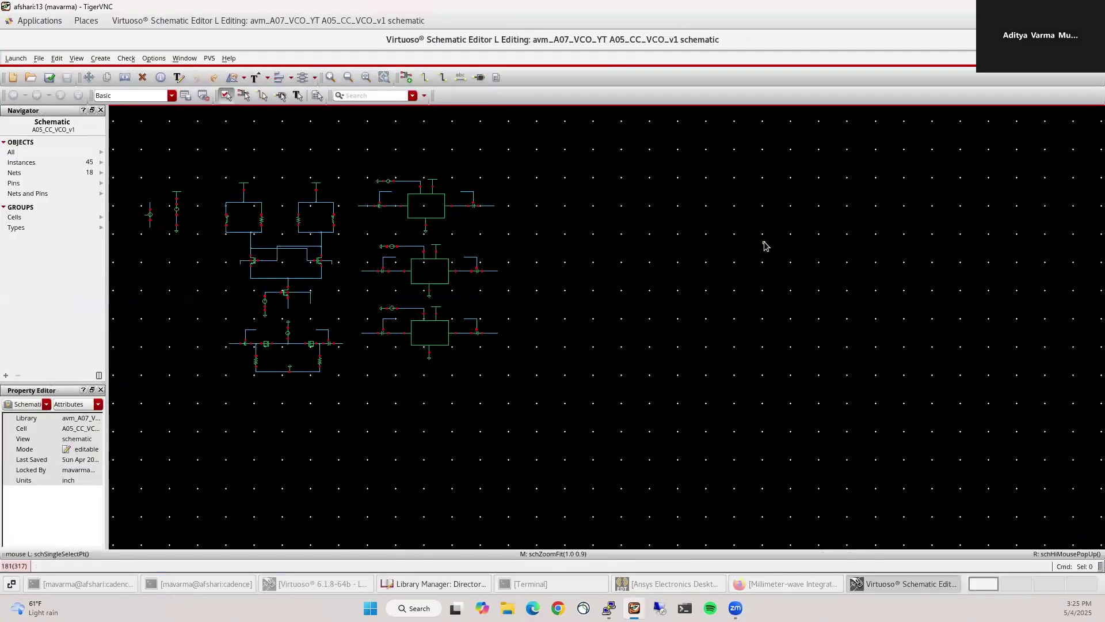
key(f)
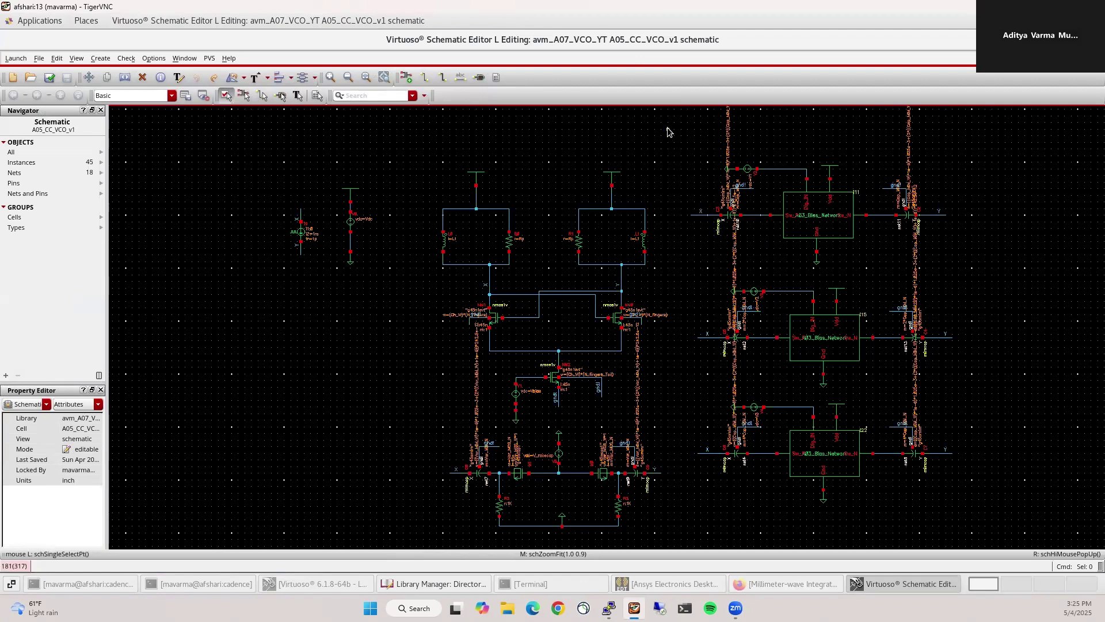
drag(667, 131, 997, 540)
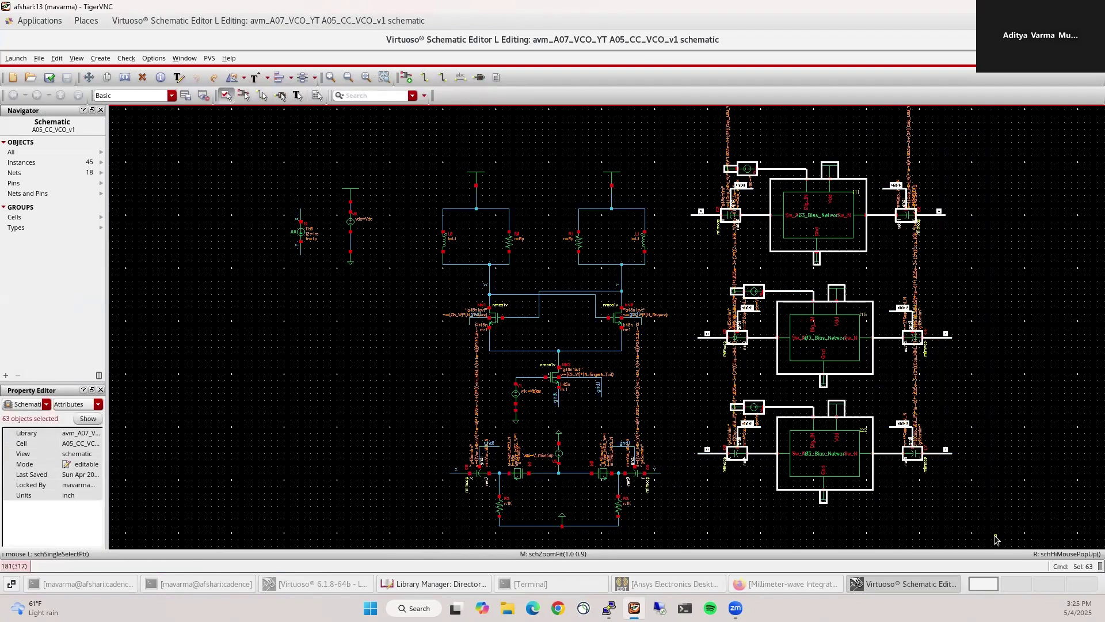
key(Delete)
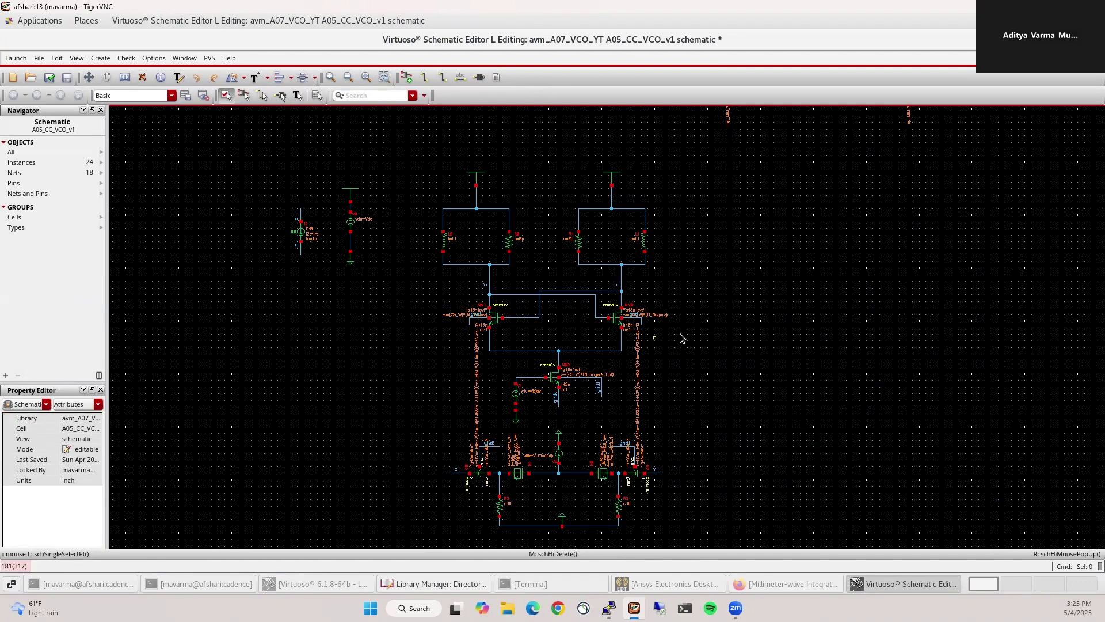
key(f)
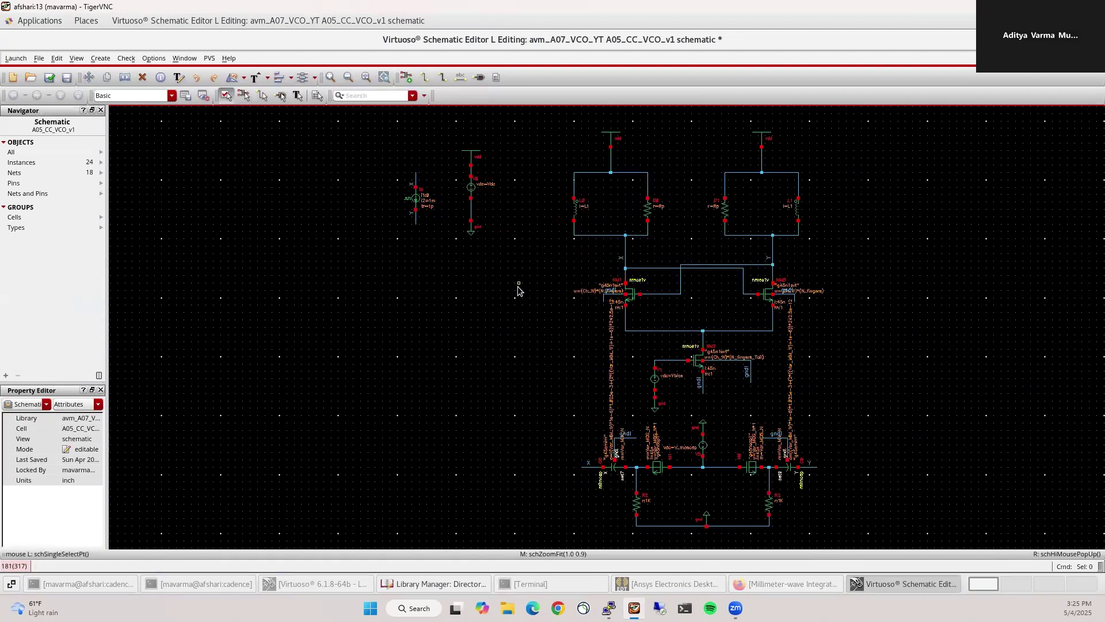
Place two analogLib cap instances with capacitance C1, one inside each LC tank of A05_CC_VCO_v1
key(i)
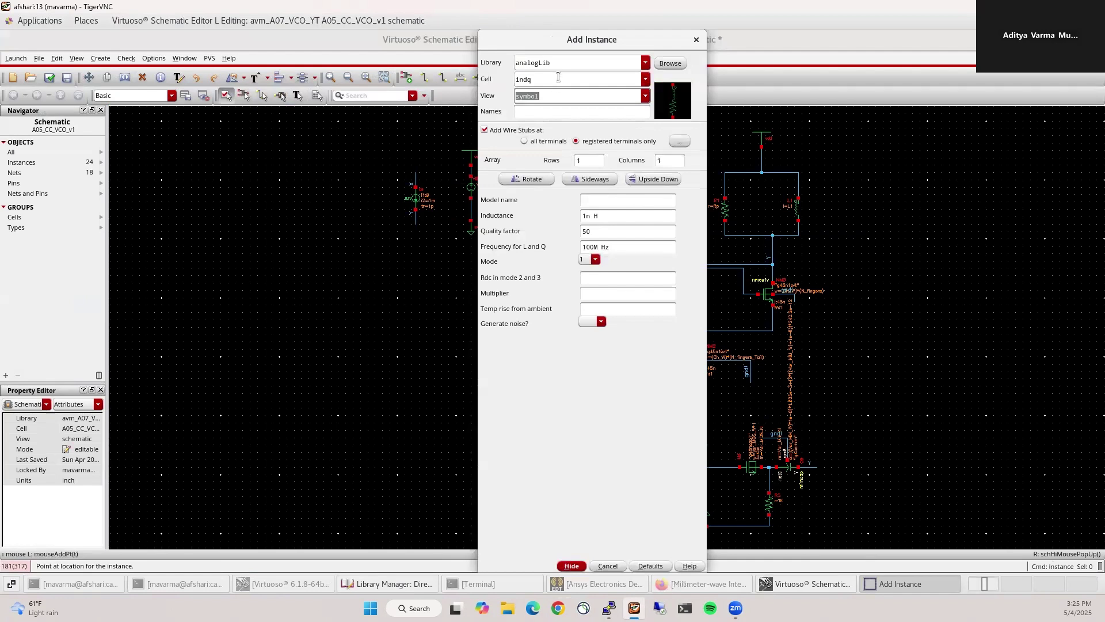
double_click(558, 77)
text(cap)
key(Tab)
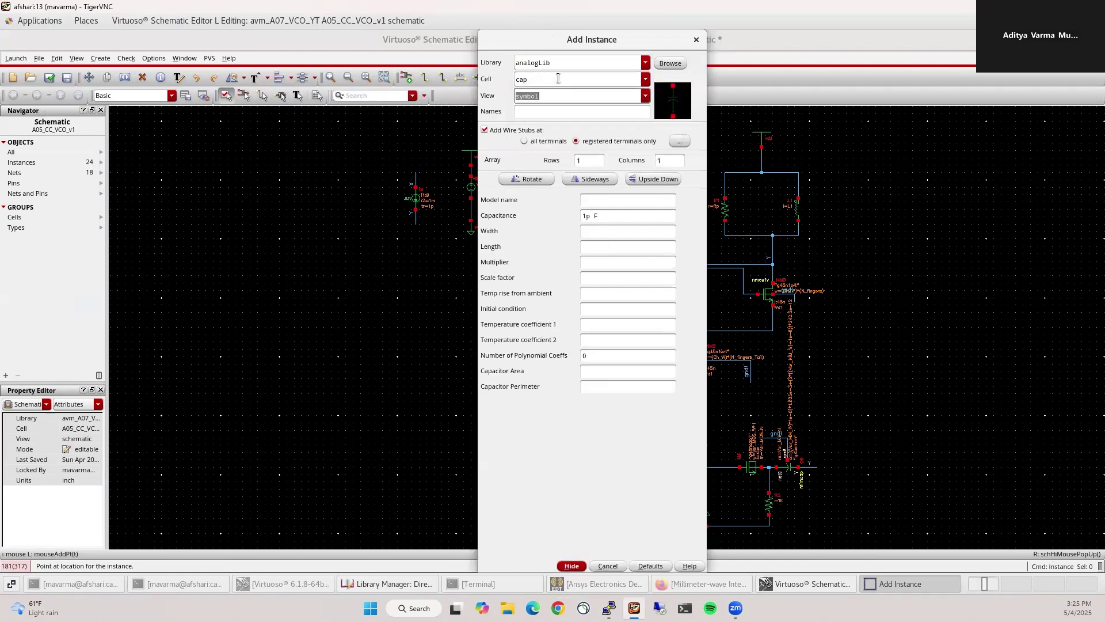
click(589, 217)
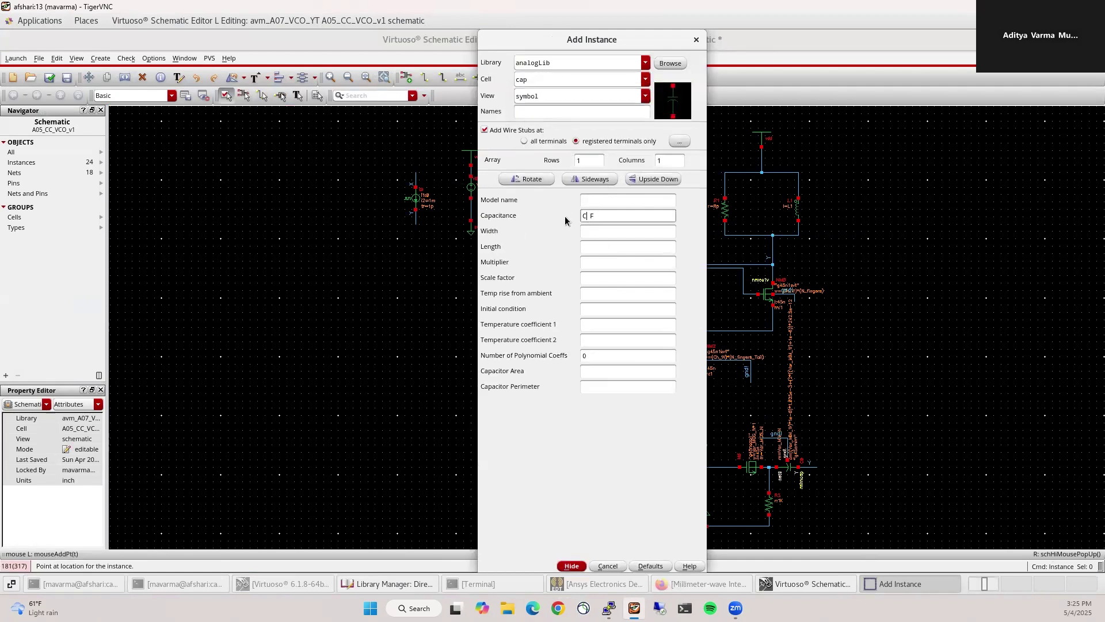
key(Return)
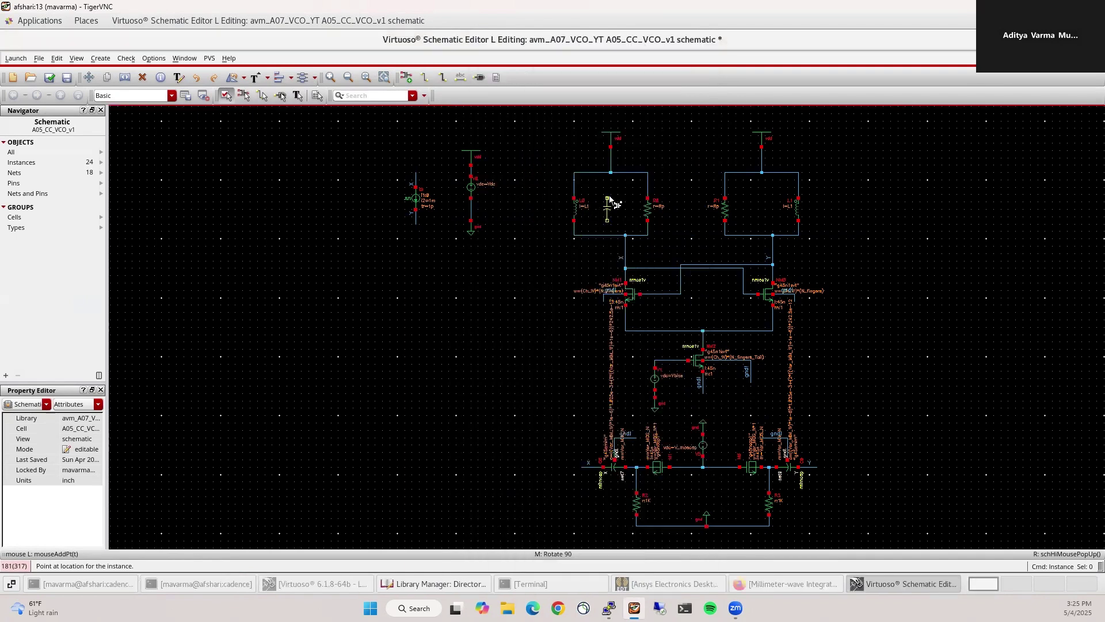
click(612, 199)
click(755, 196)
key(Escape)
Wire both new capacitors in parallel with the inductor and resistor of their tanks in A05_CC_VCO_v1
scroll(619, 190, up, 2)
key(w)
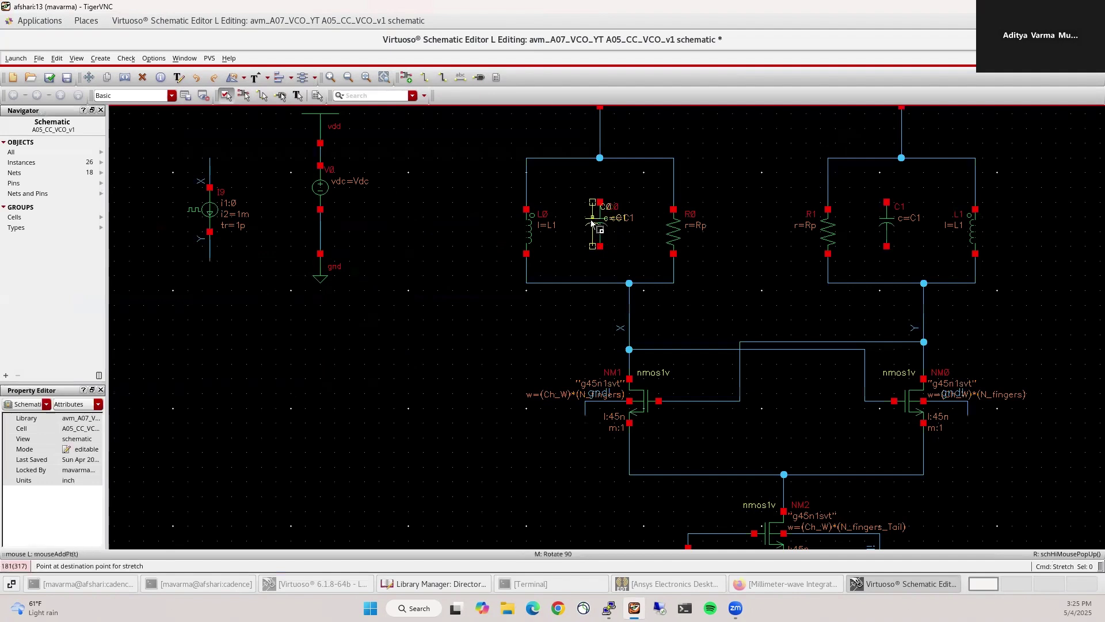
click(593, 203)
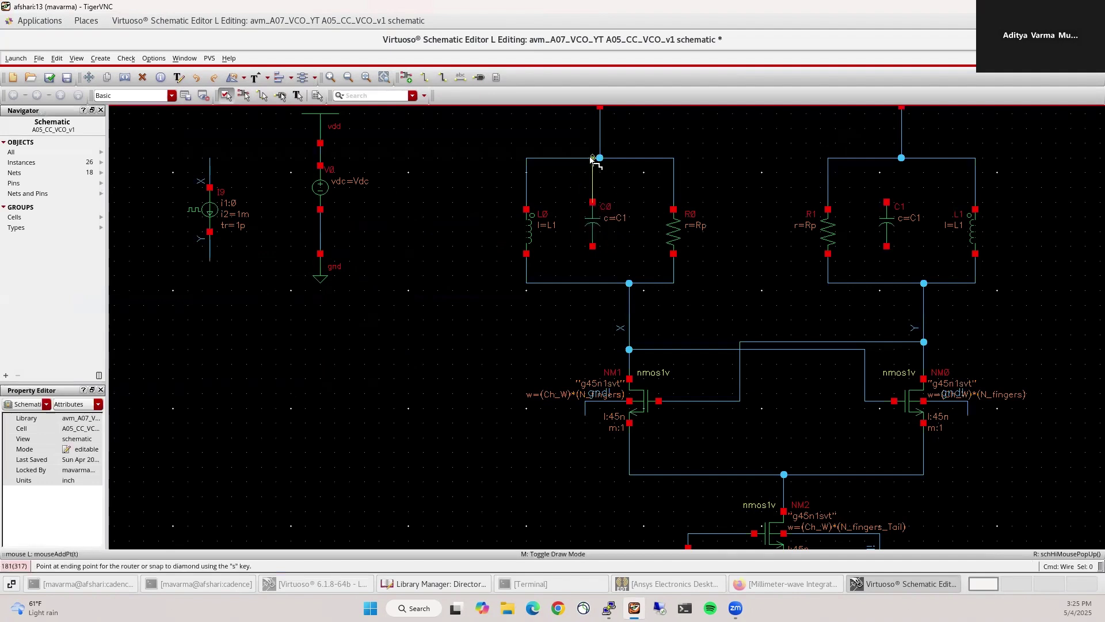
click(593, 158)
click(593, 246)
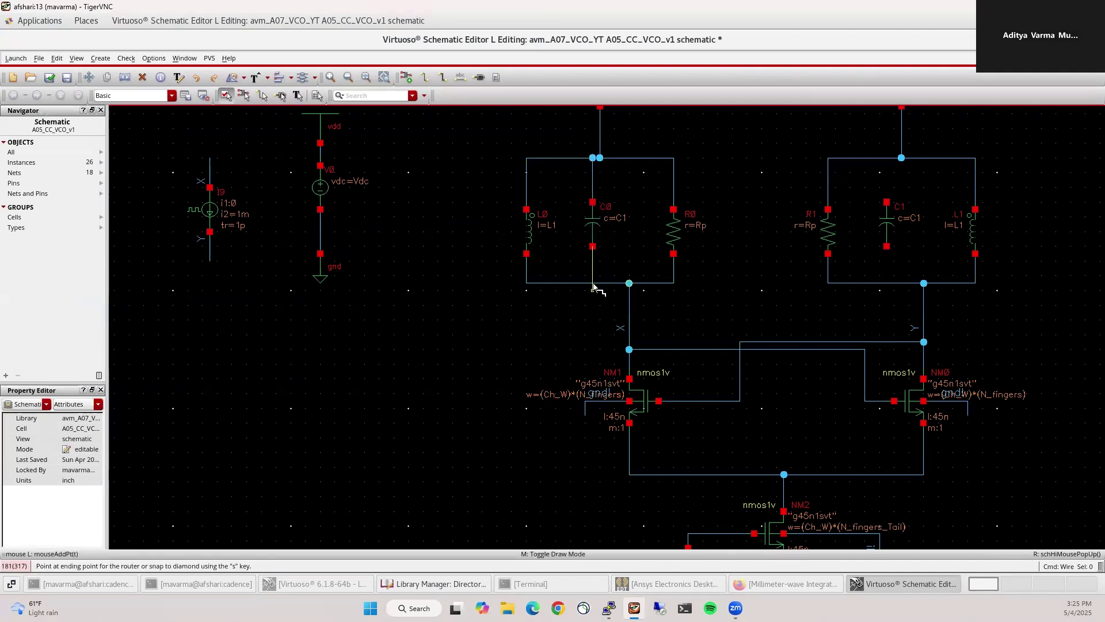
click(593, 283)
click(887, 203)
click(887, 158)
click(887, 247)
click(887, 283)
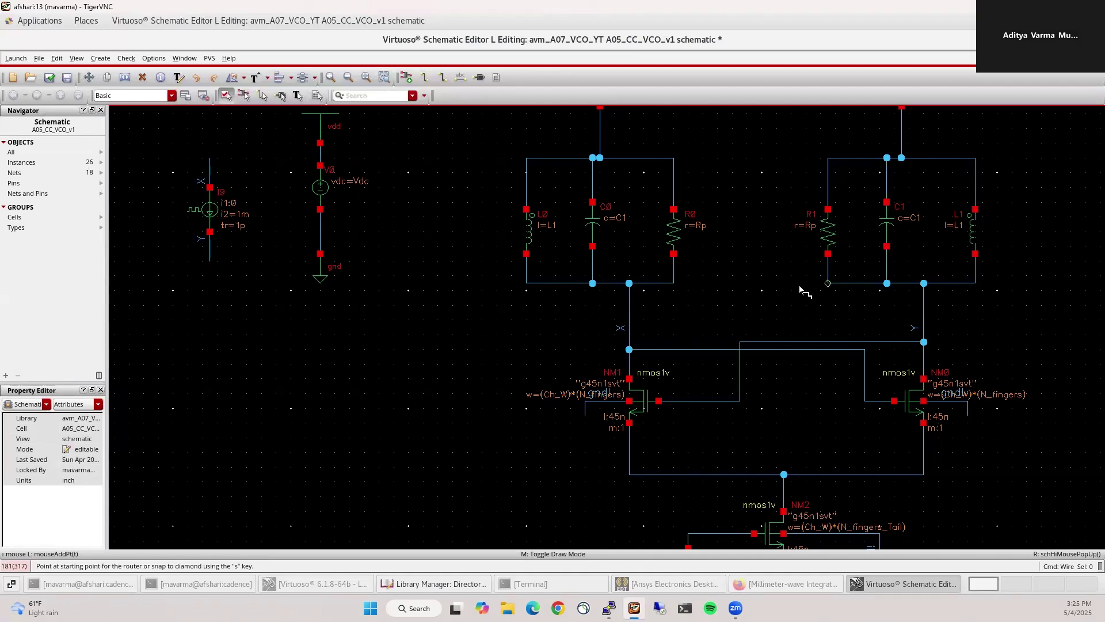
key(Escape)
key(f)
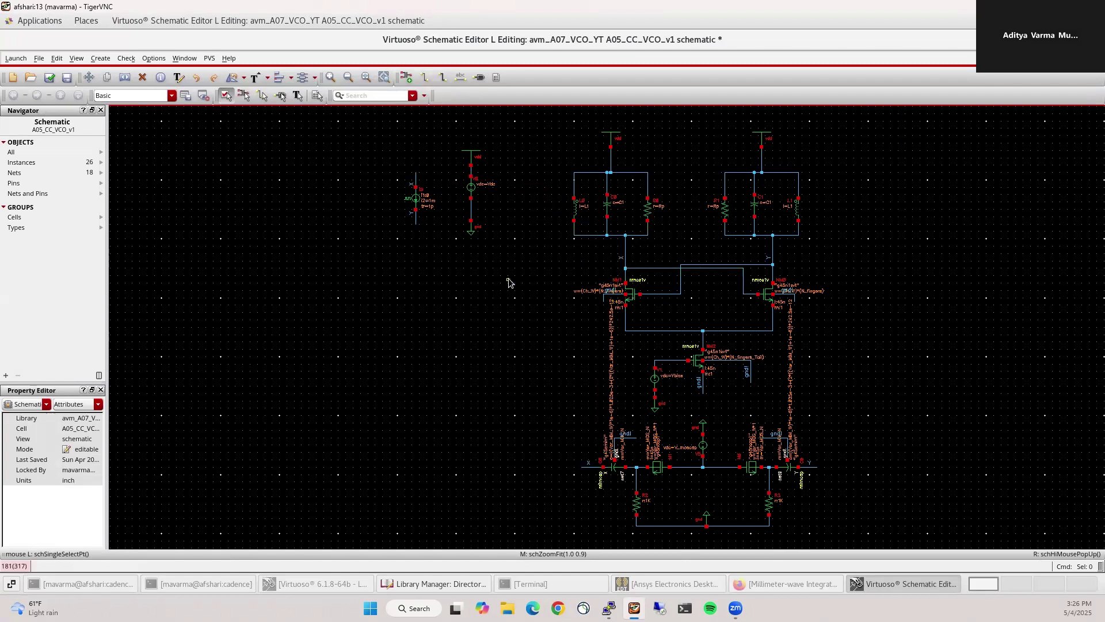
Undo all edits made to the A05_CC_VCO_v1 schematic and close it
click(18, 60)
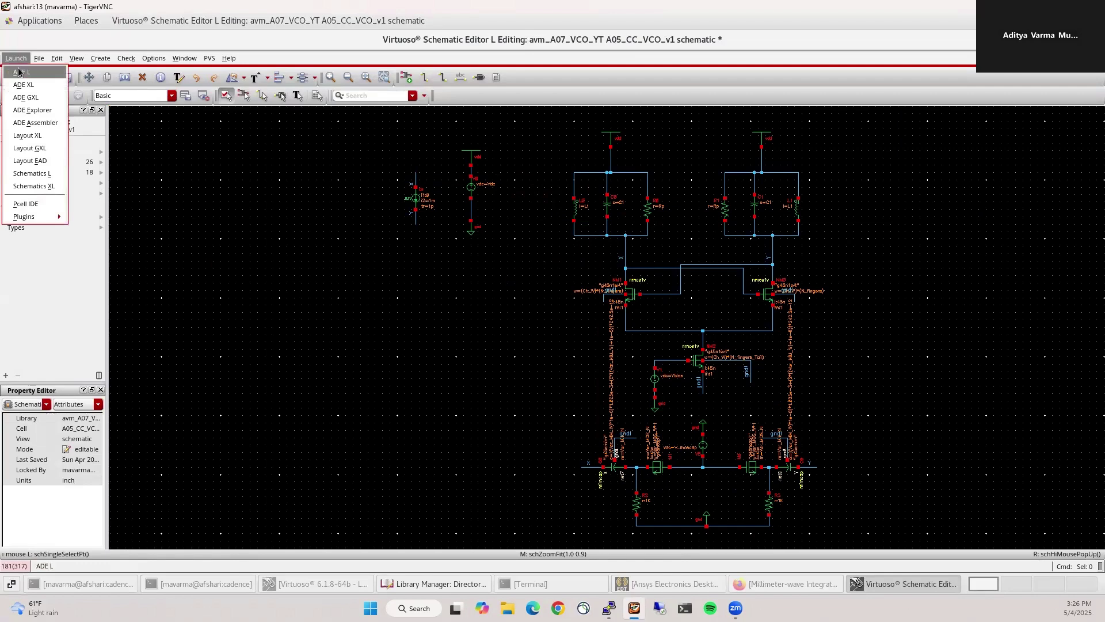
click(20, 72)
key(u)
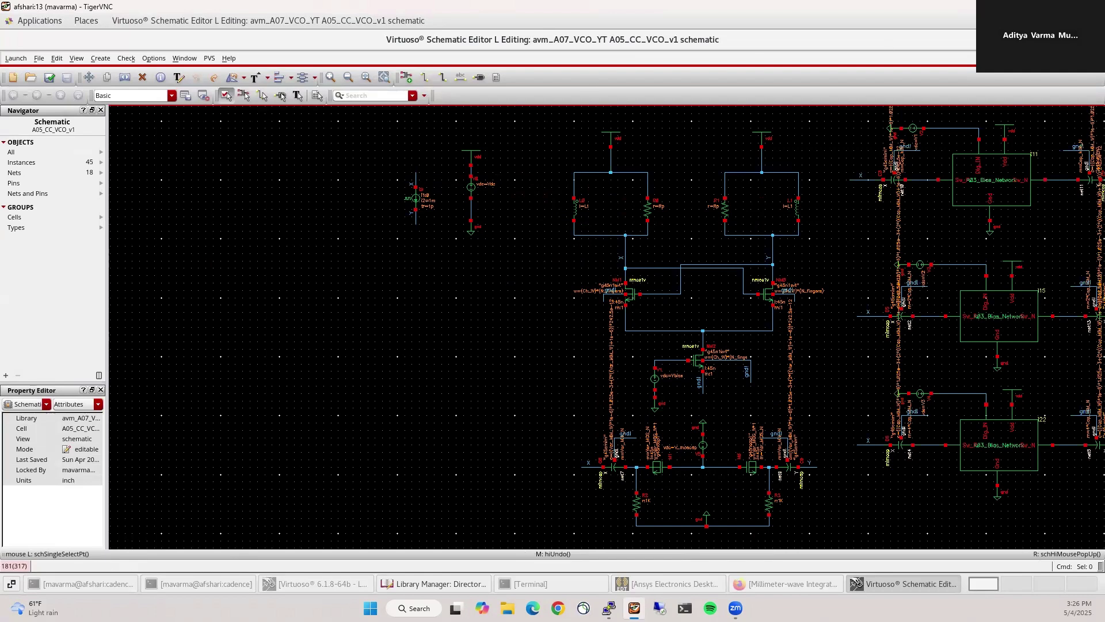
key(ctrl+w)
Copy cell A05_CC_VCO_v1 with all its views to A06_CC_VCO_v1 in library avm_A07_VCO_YT
right_click(776, 199)
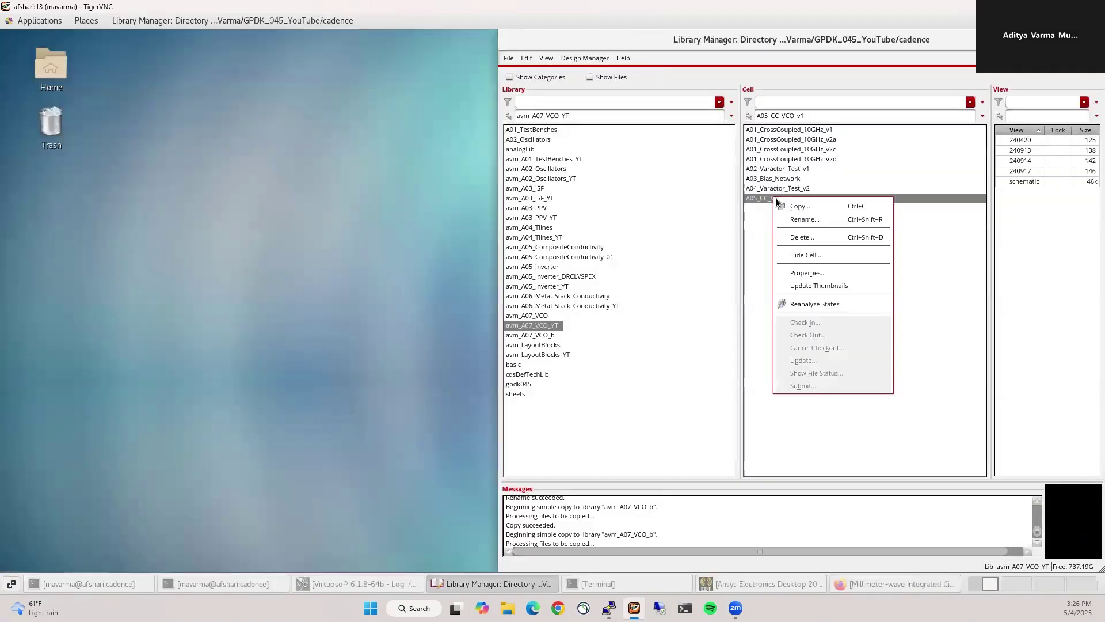
click(797, 206)
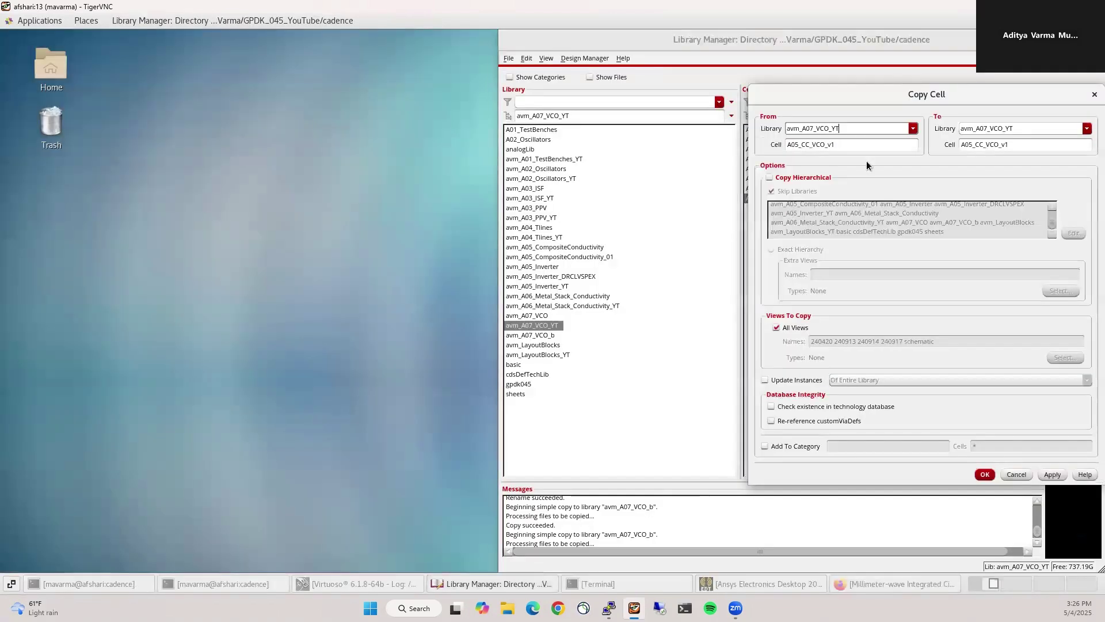
click(971, 144)
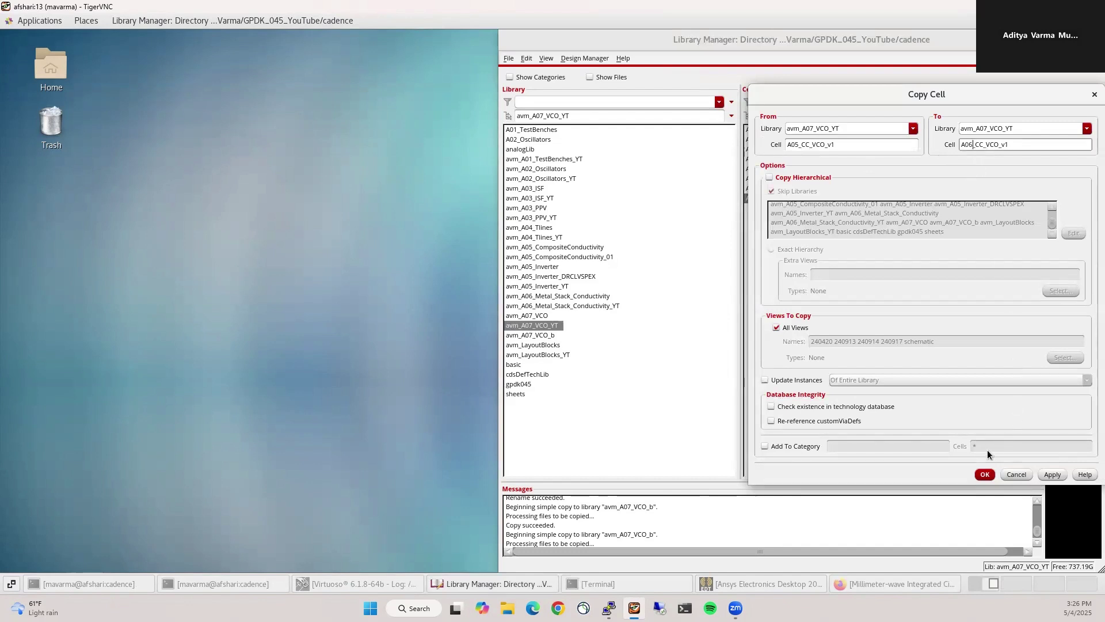
text(6)
click(984, 474)
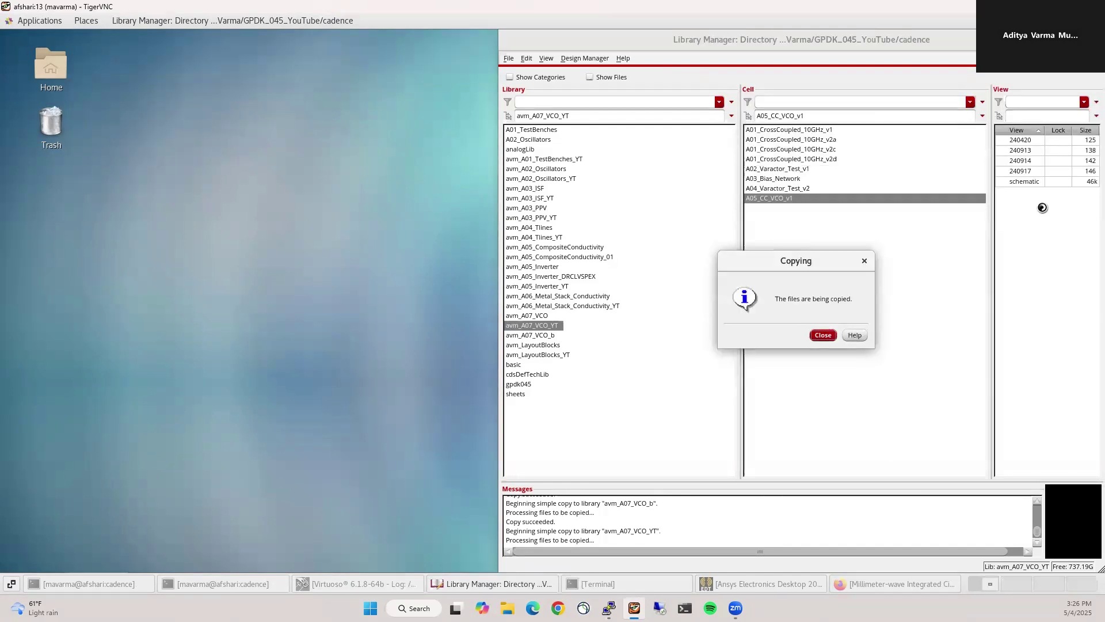
Open the A06_CC_VCO_v1 schematic and delete the three A03_Bias_Network blocks together with their capacitors and wiring
double_click(1007, 181)
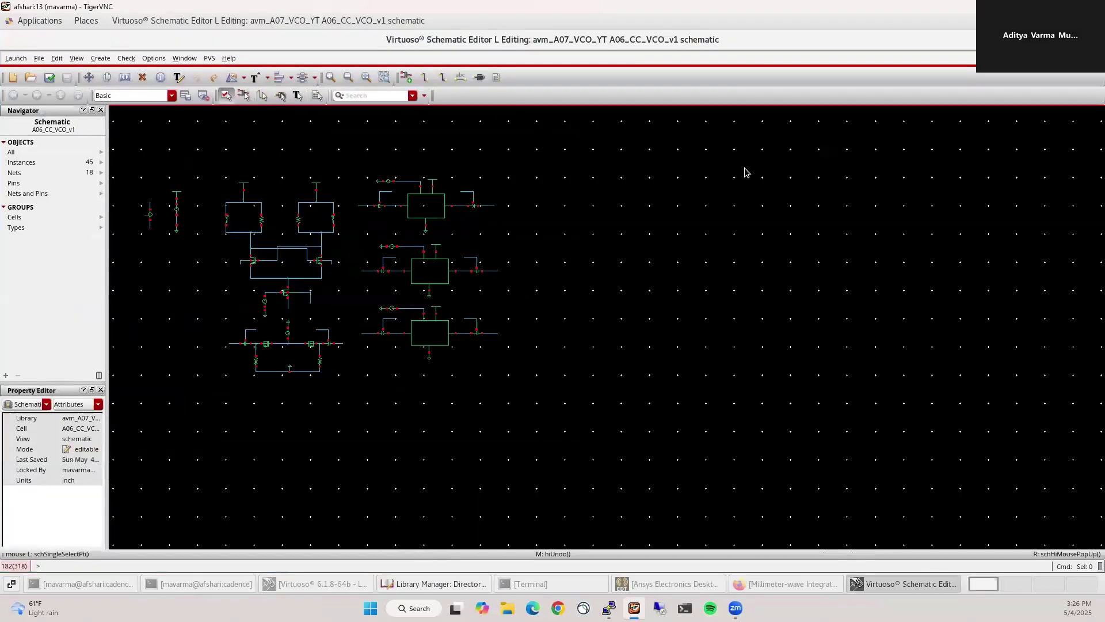
key(f)
drag(654, 139, 1031, 512)
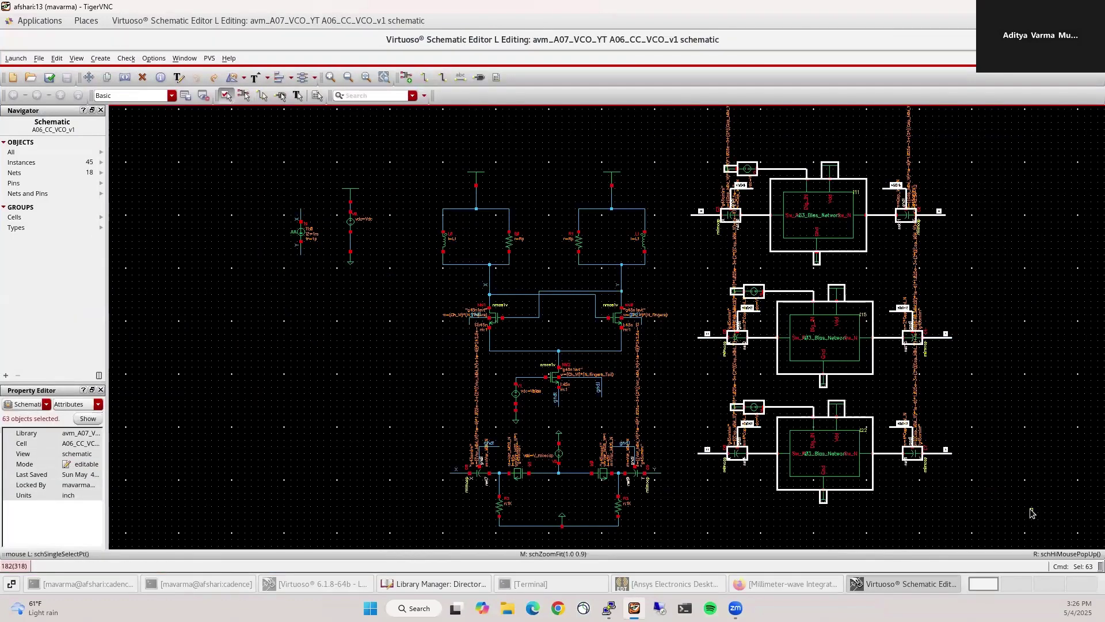
key(Delete)
Place two analogLib cap instances with capacitance C1, one inside each LC tank of A06_CC_VCO_v1
key(i)
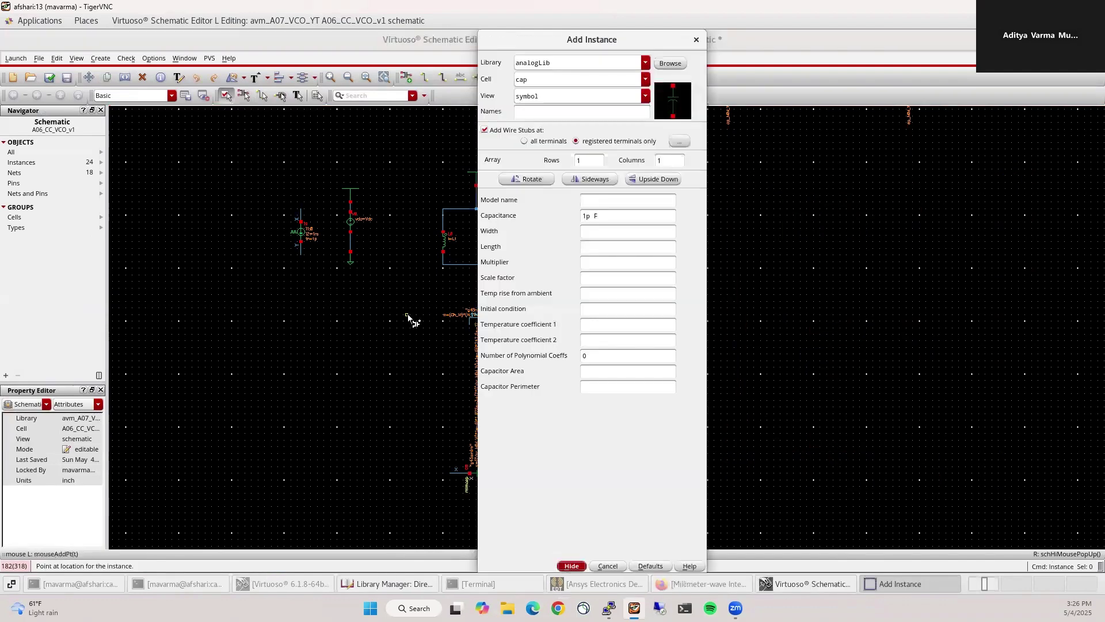
click(578, 215)
key(Return)
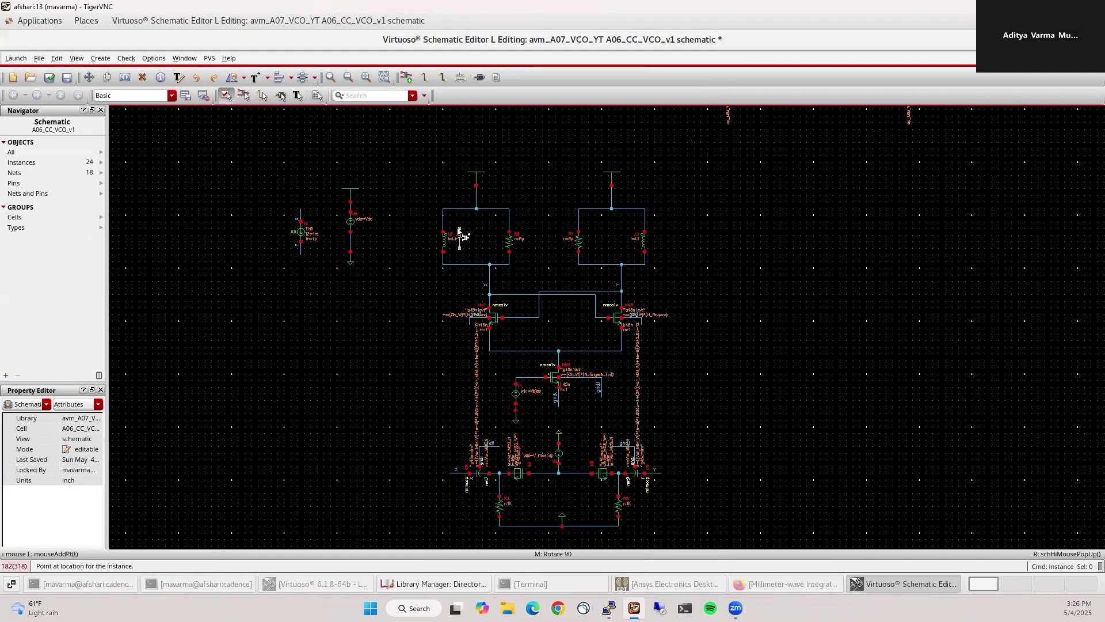
click(457, 231)
click(602, 236)
key(Escape)
Wire the C1 capacitor in the node X tank between the tank's lower rail and its vdd rail
ctrl+scroll(451, 244, up, 2)
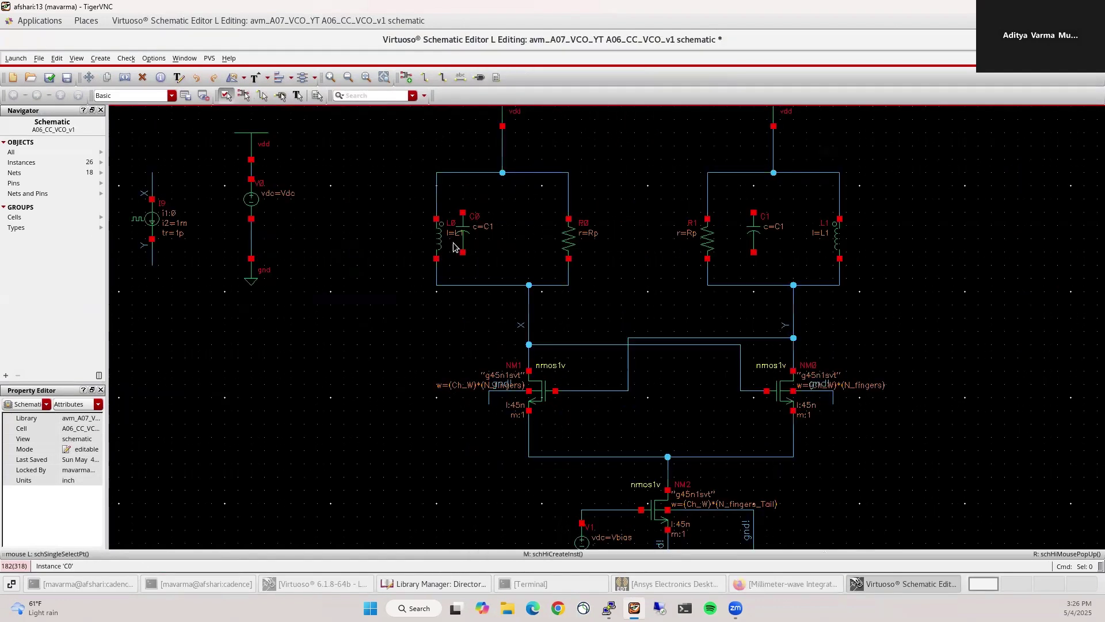
drag(488, 224, 514, 224)
key(w)
click(503, 259)
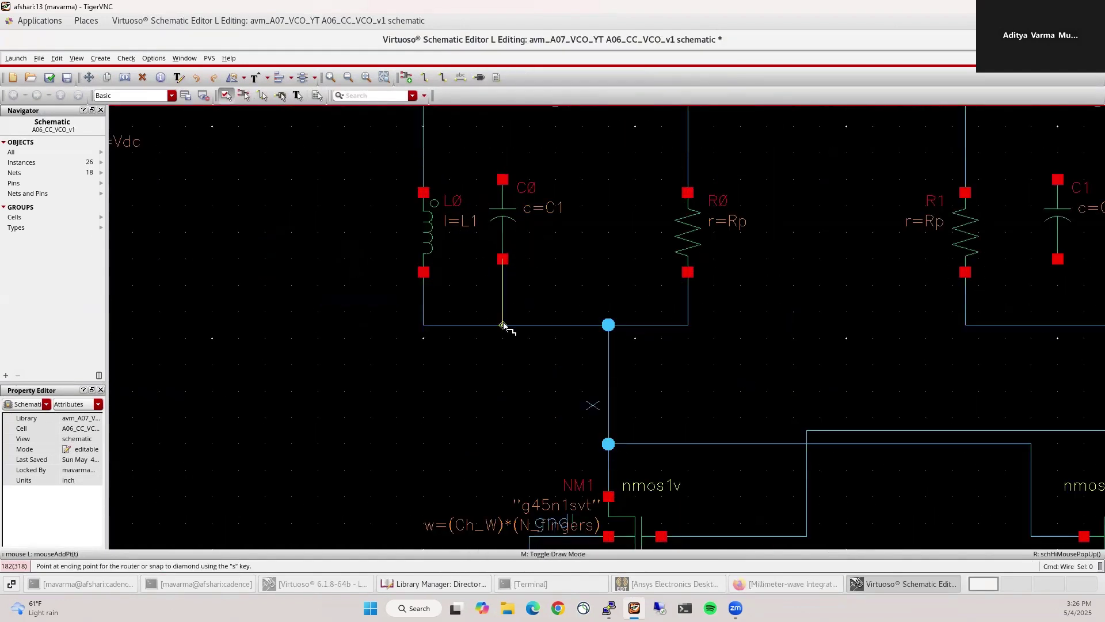
click(502, 325)
ctrl+scroll(503, 345, down, 4)
ctrl+scroll(501, 301, up, 2)
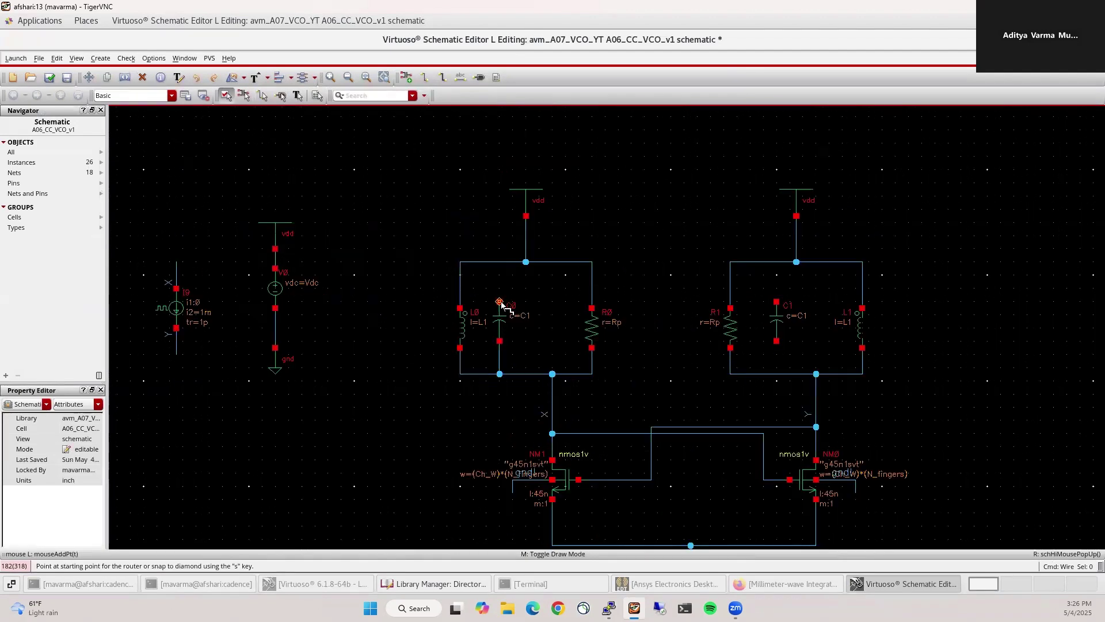
click(499, 301)
click(499, 261)
Wire the node Y tank capacitor between the tank's lower and vdd rails, and check and save the A06_CC_VCO_v1 schematic
click(777, 341)
click(777, 373)
click(776, 301)
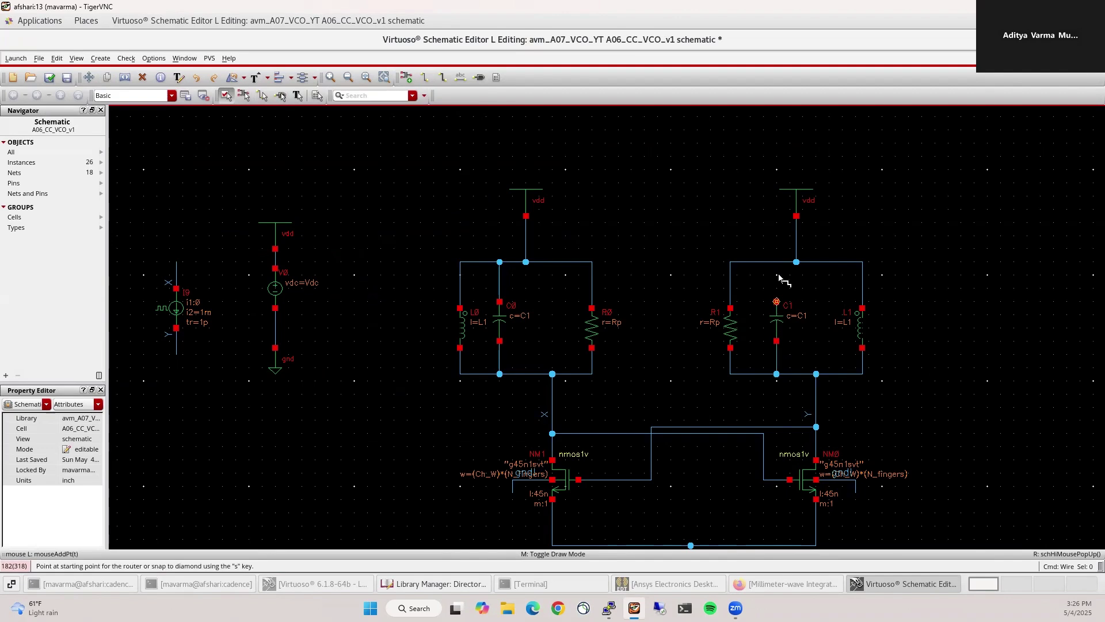
click(776, 262)
key(Escape)
key(f)
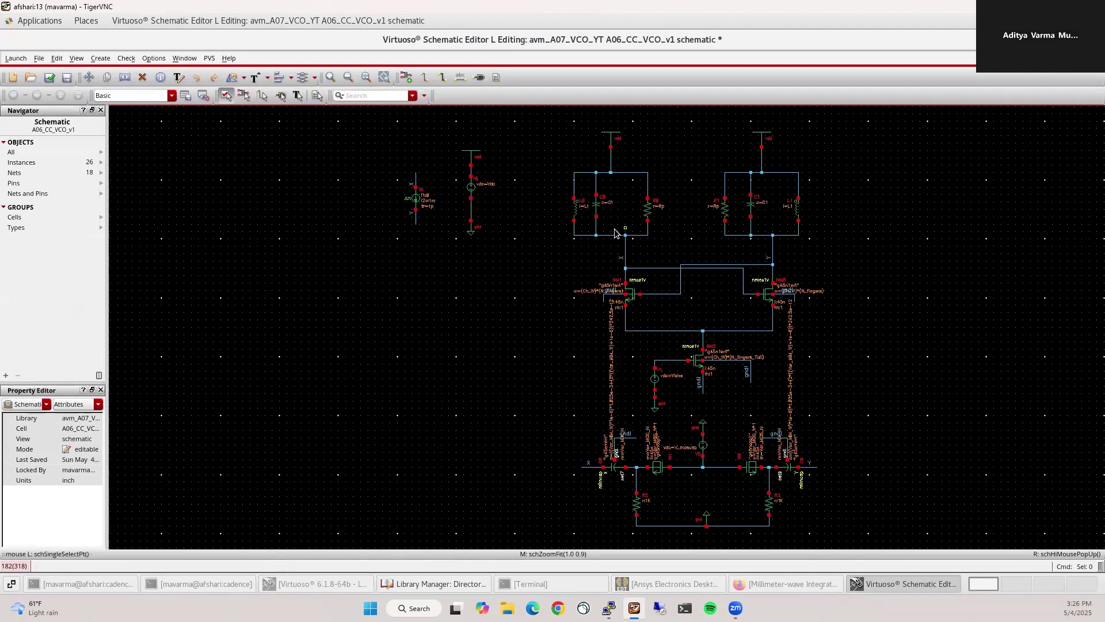
click(50, 77)
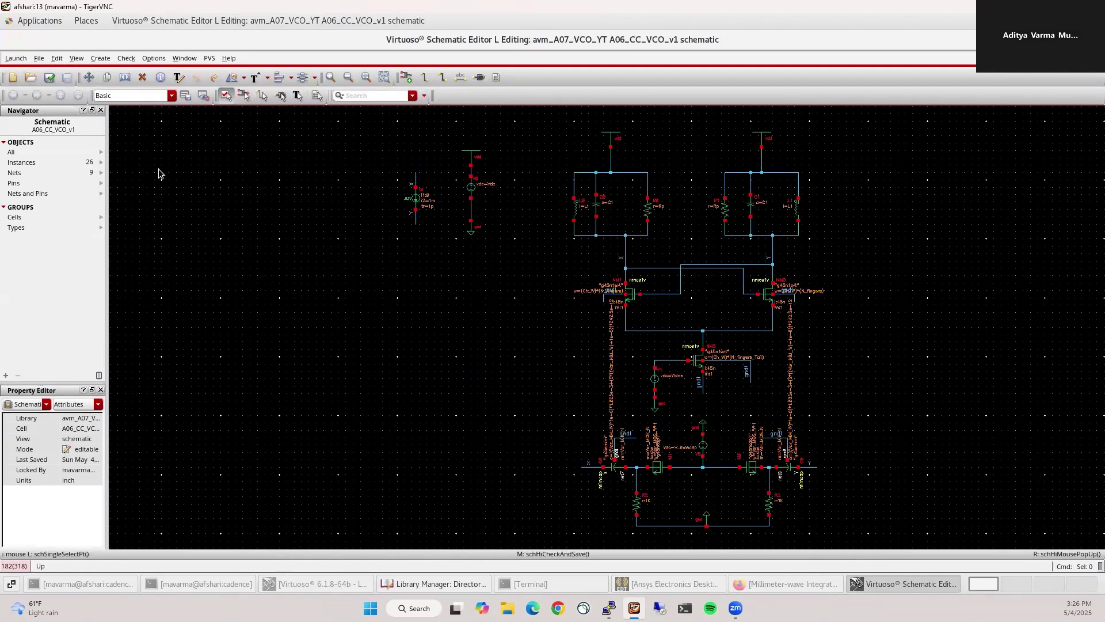
Launch ADE L for the A06_CC_VCO_v1 schematic and load its cellview state 240420
click(17, 58)
click(22, 72)
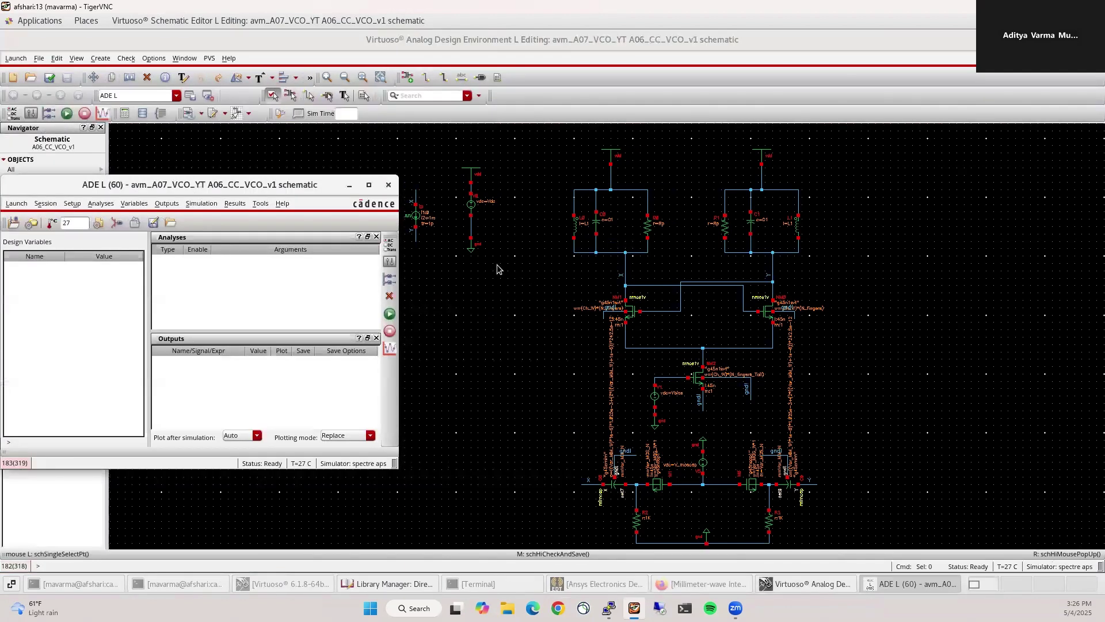
click(906, 583)
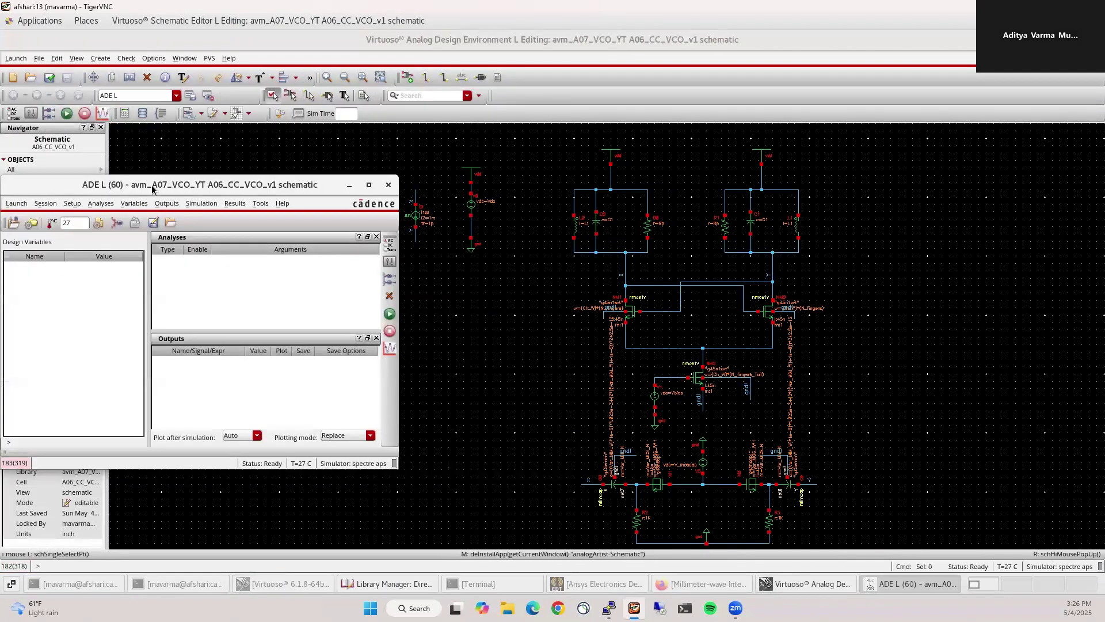
drag(153, 188, 265, 156)
click(157, 165)
click(170, 211)
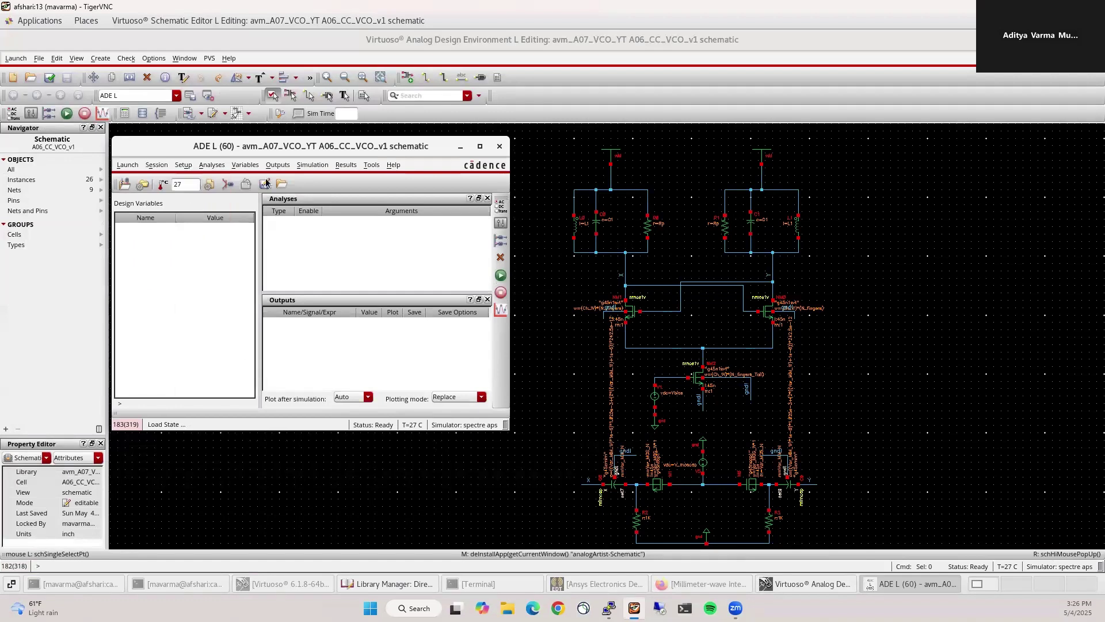
click(396, 331)
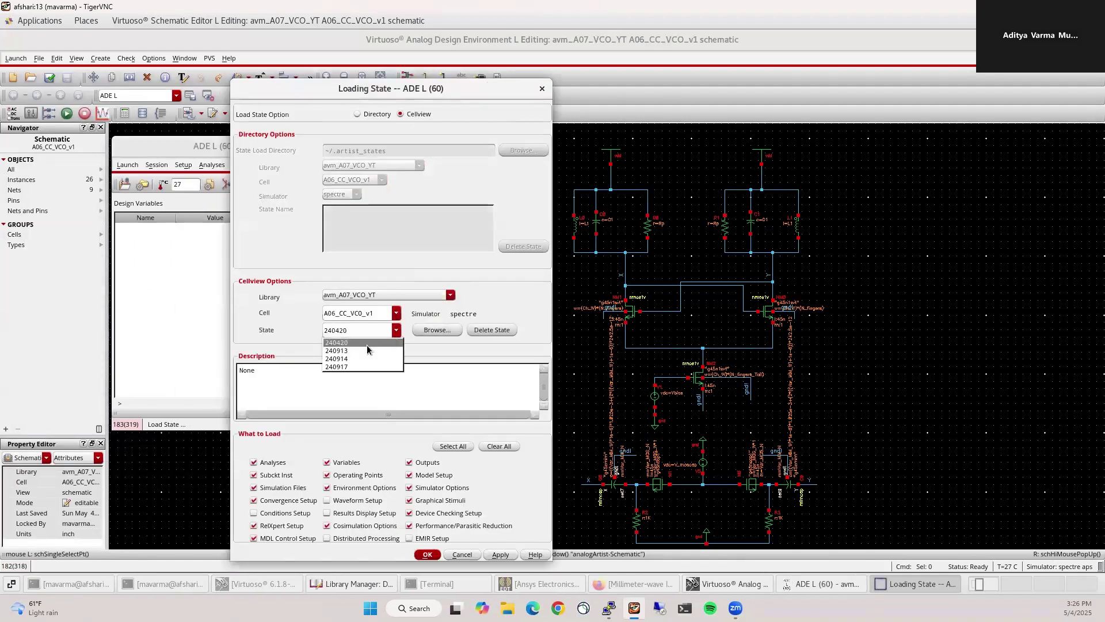
click(365, 344)
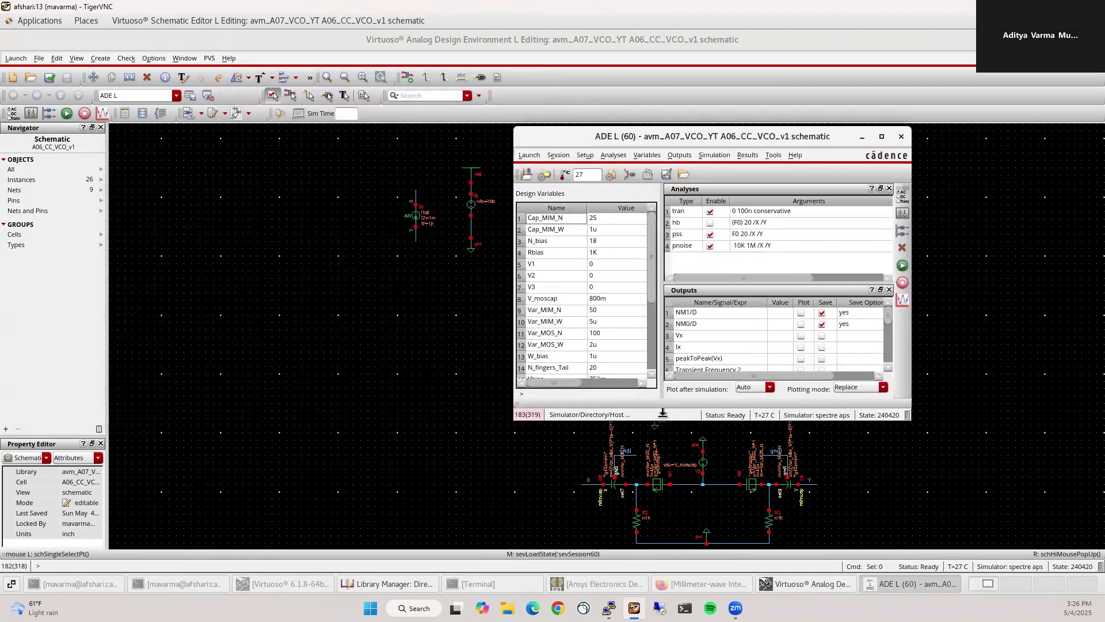
Netlist and run the simulation, and arrange the ADE L window and the phase noise plot side by side
click(902, 265)
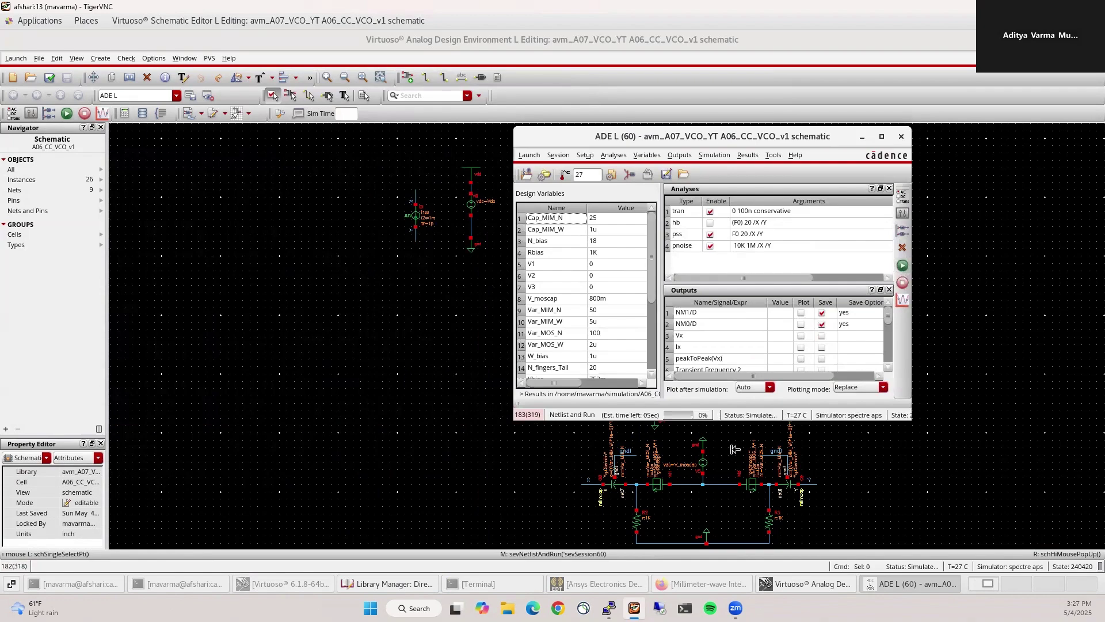
drag(730, 421, 732, 567)
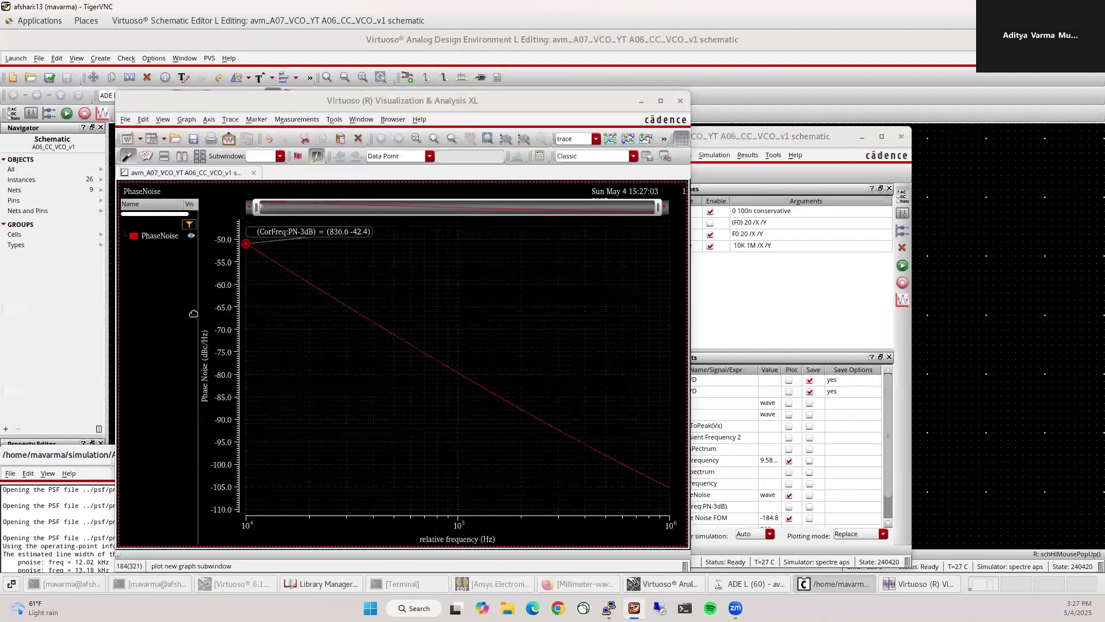
drag(388, 101, 801, 37)
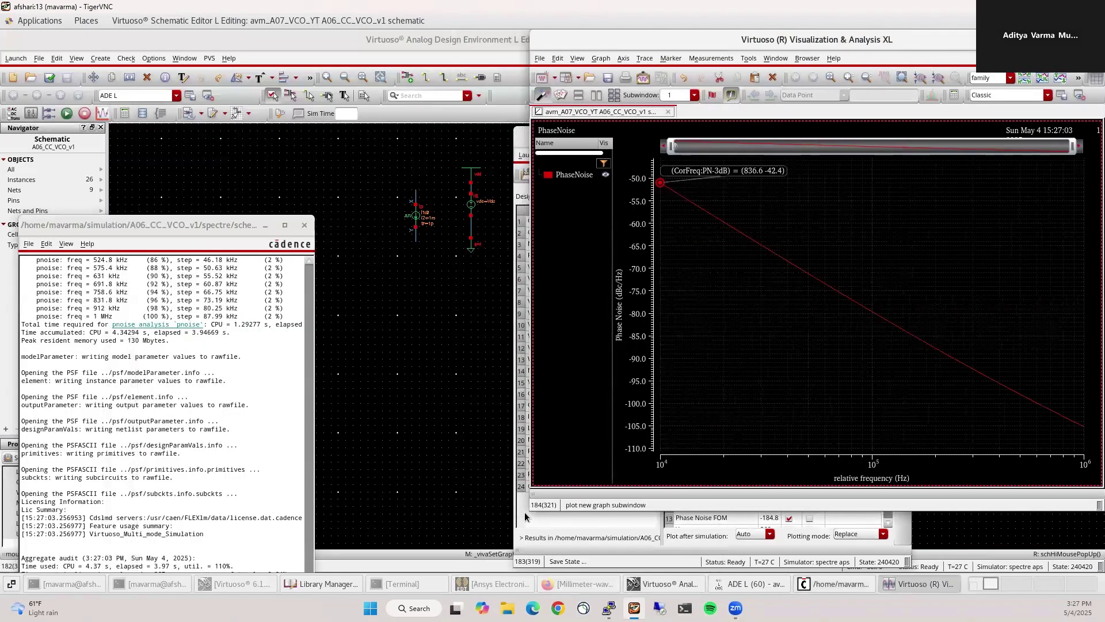
drag(528, 514, 453, 571)
click(748, 584)
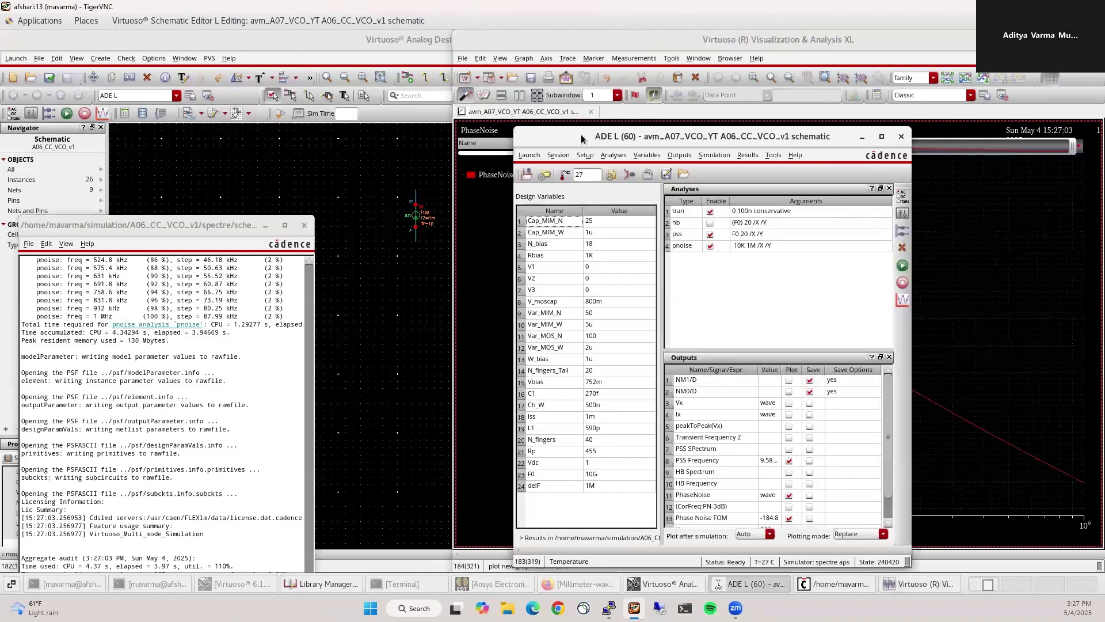
drag(84, 61, 69, 42)
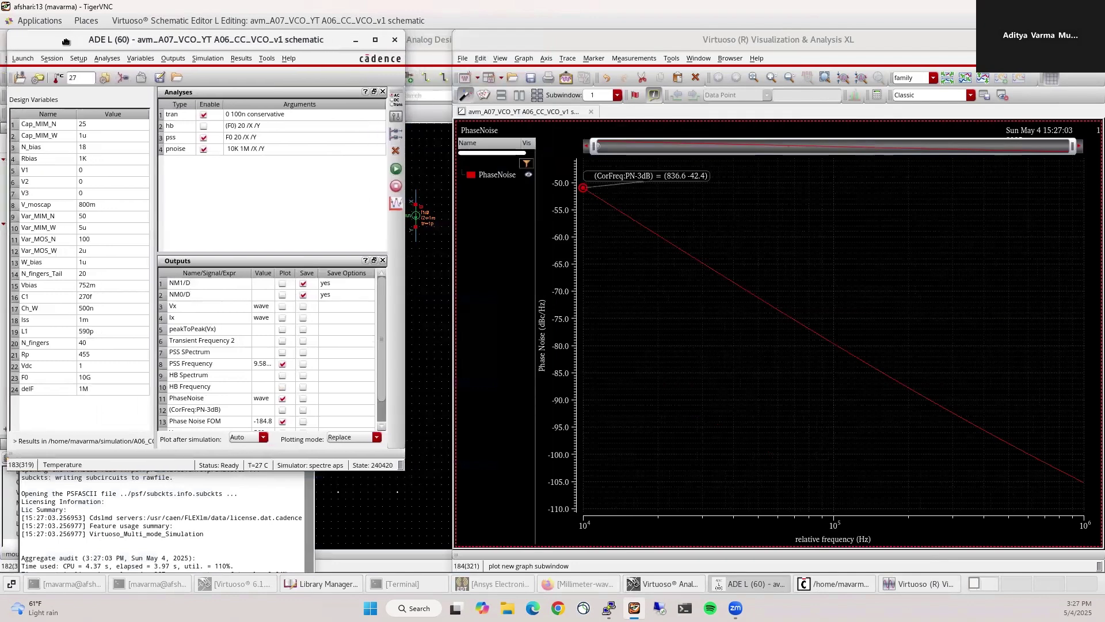
drag(402, 467, 452, 485)
Fit the spectre.out log beneath the ADE L window and enlarge the Outputs section to show all result values
click(291, 524)
drag(161, 219, 129, 157)
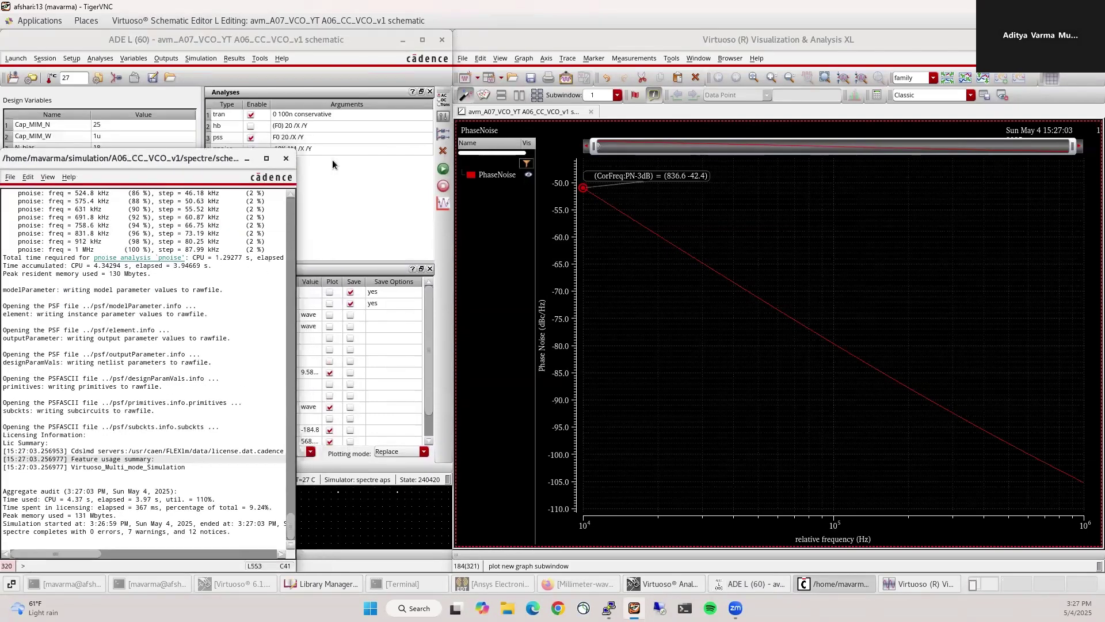
drag(296, 150, 443, 478)
click(365, 244)
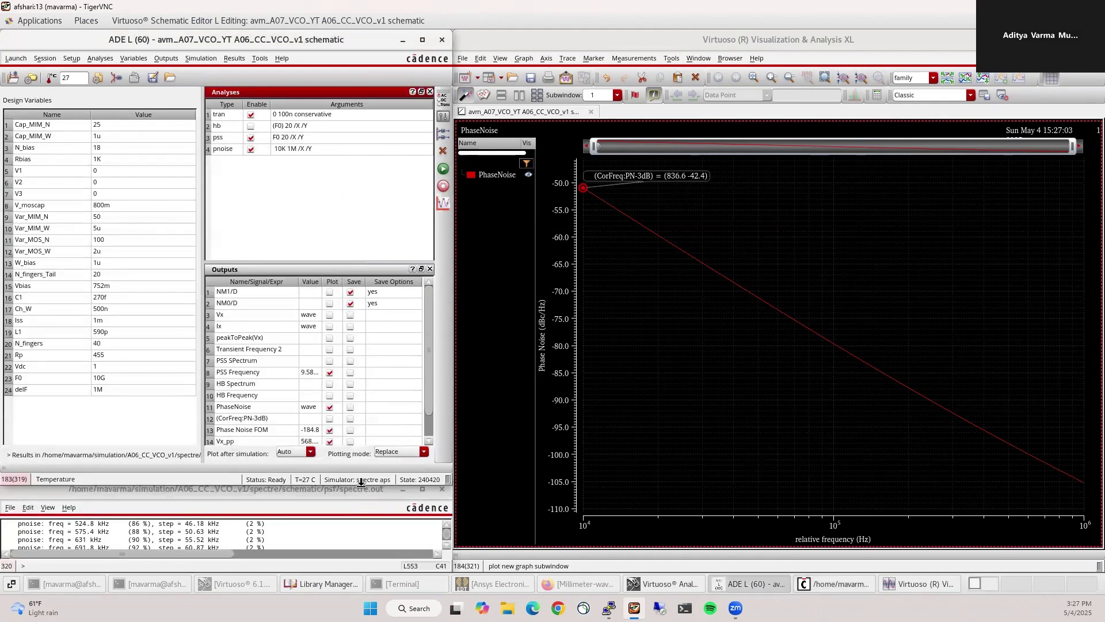
drag(362, 483, 362, 474)
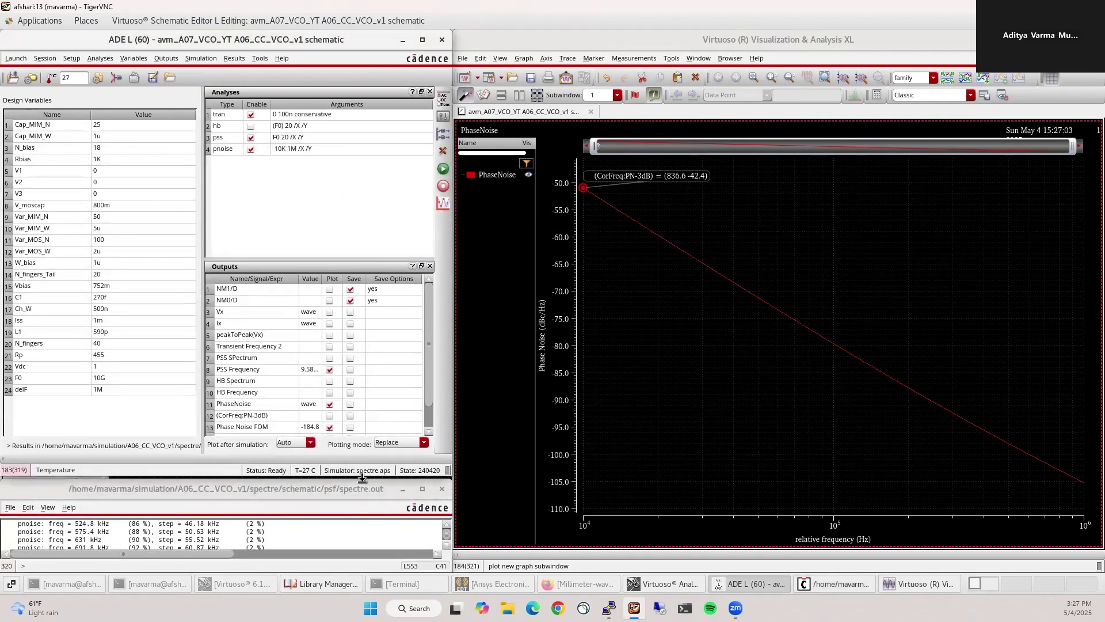
click(316, 524)
scroll(319, 526, down, 5)
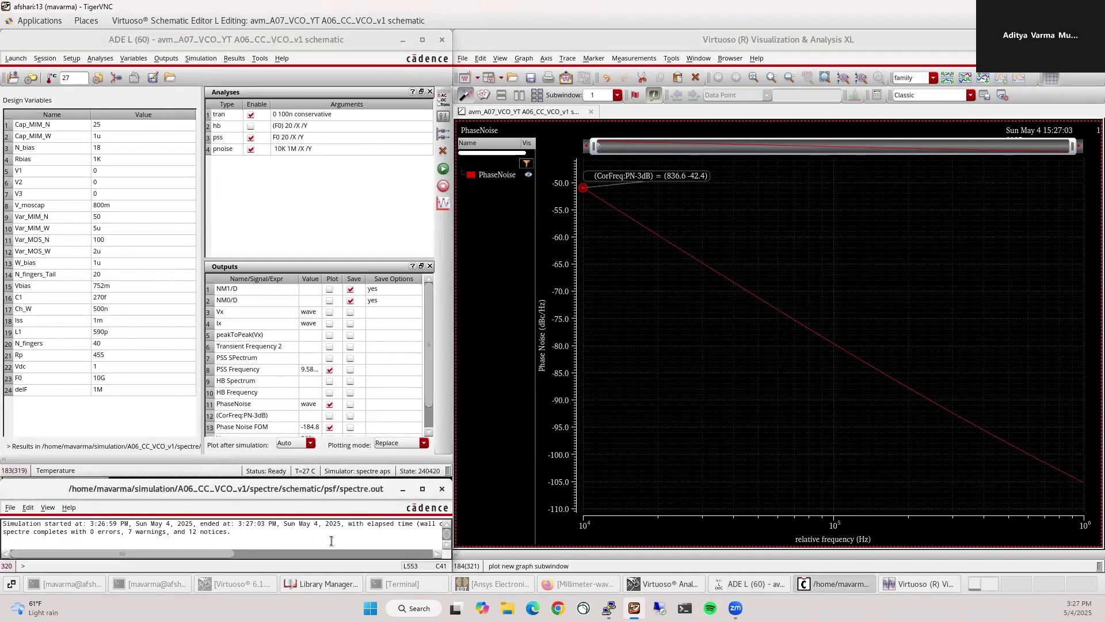
drag(320, 258, 358, 201)
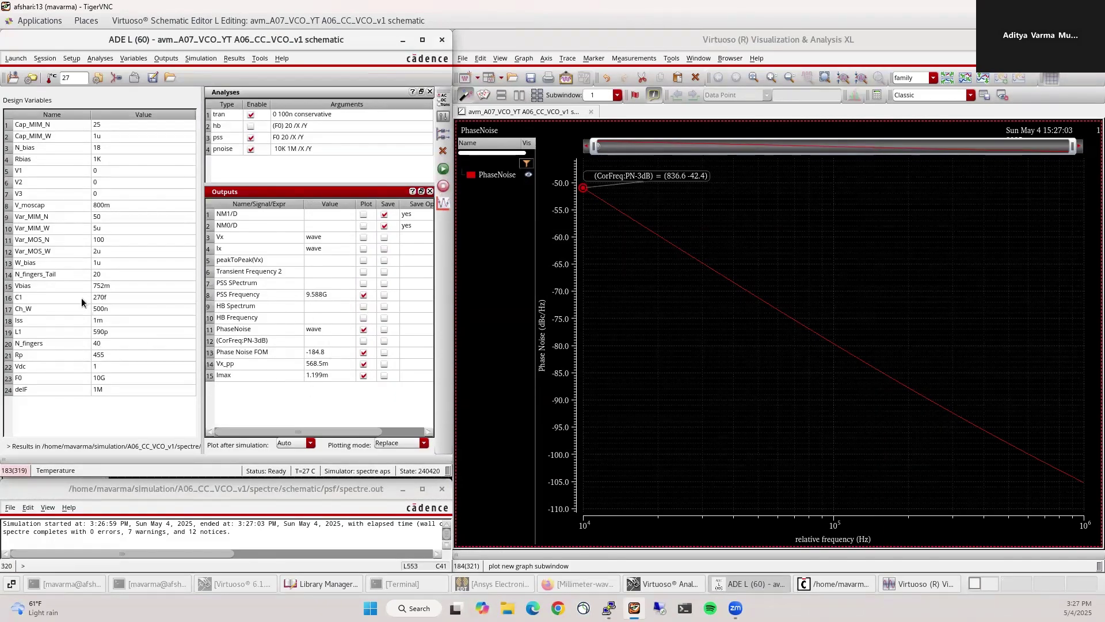
Set the design variable C1 to 100f and rerun the simulation
double_click(106, 297)
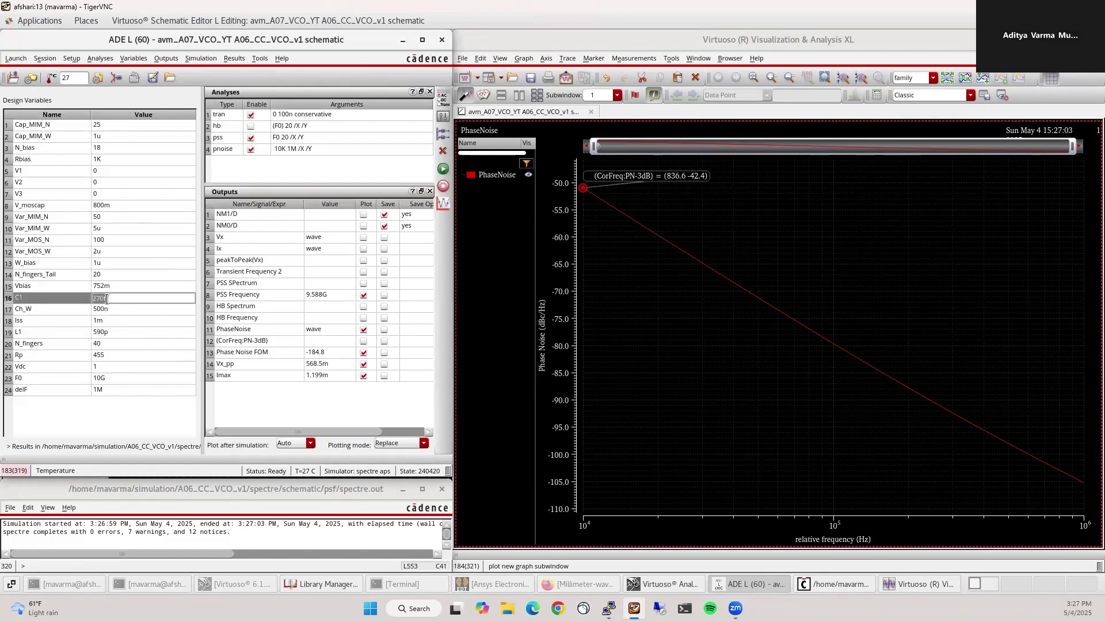
text(10)
key(Return)
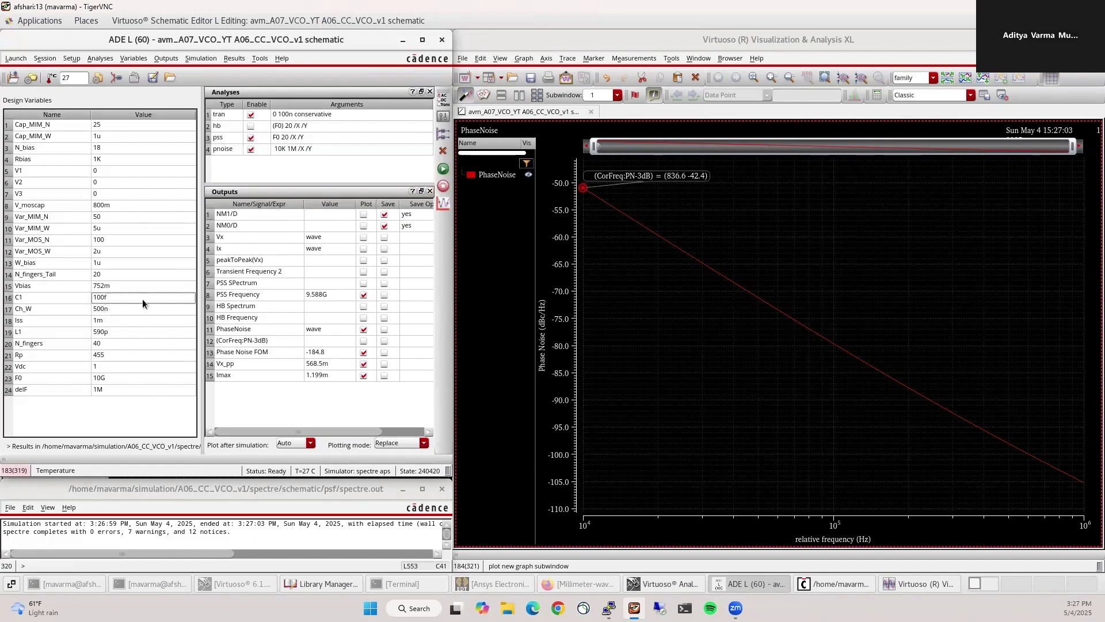
click(442, 170)
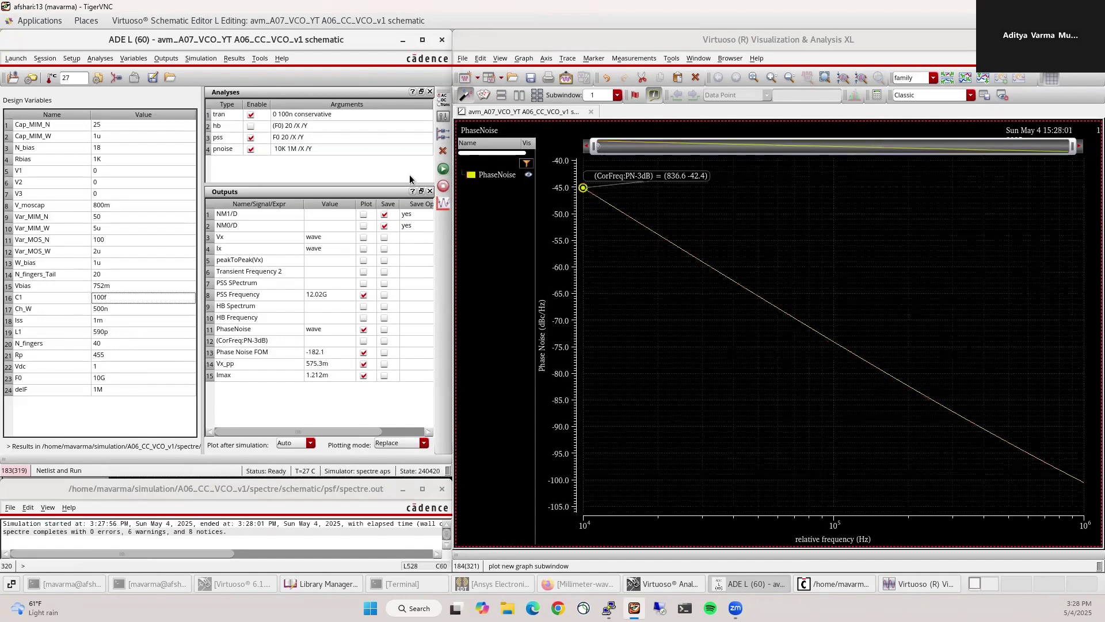
Set the design variable C1 back to 270f and rerun the simulation
double_click(126, 296)
text(270f)
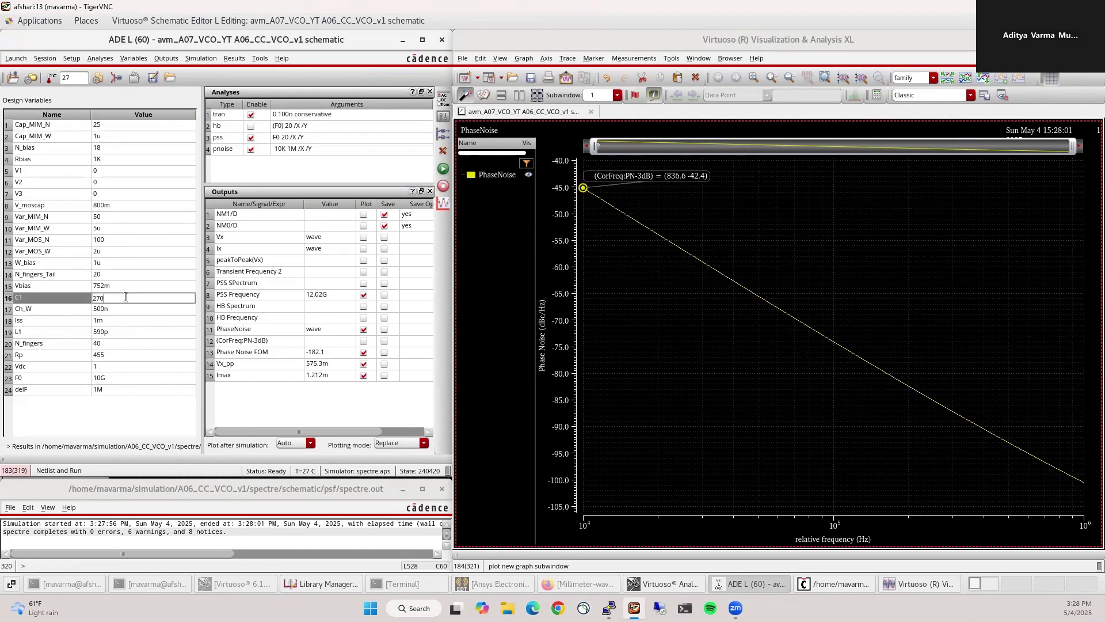
key(Return)
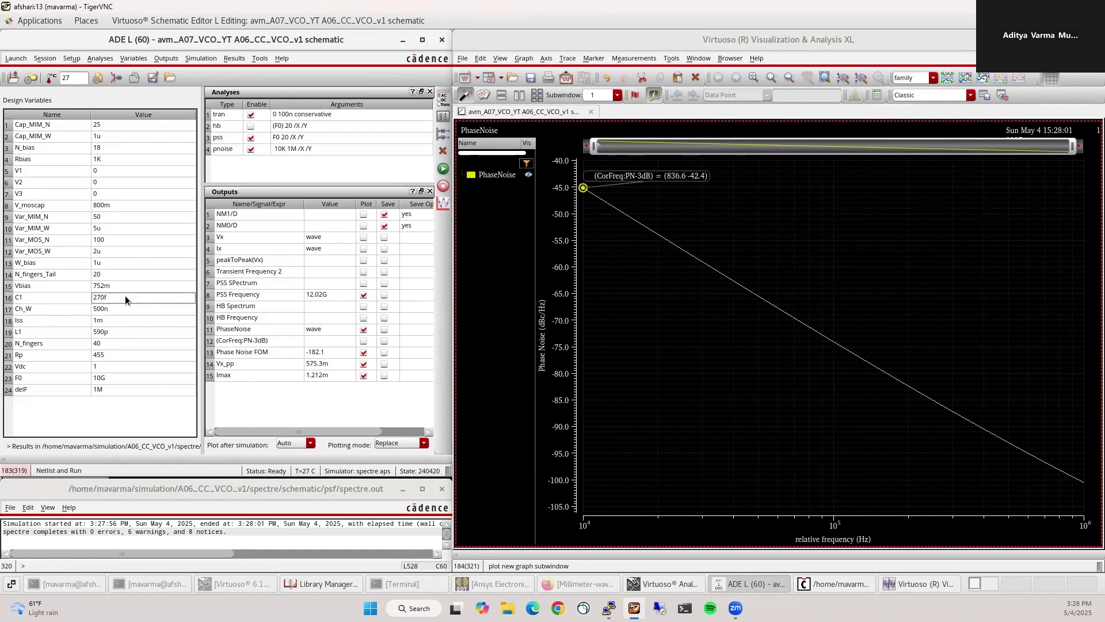
click(437, 167)
Set the design variable N_fingers to 20 and rerun the simulation
double_click(132, 345)
text(2)
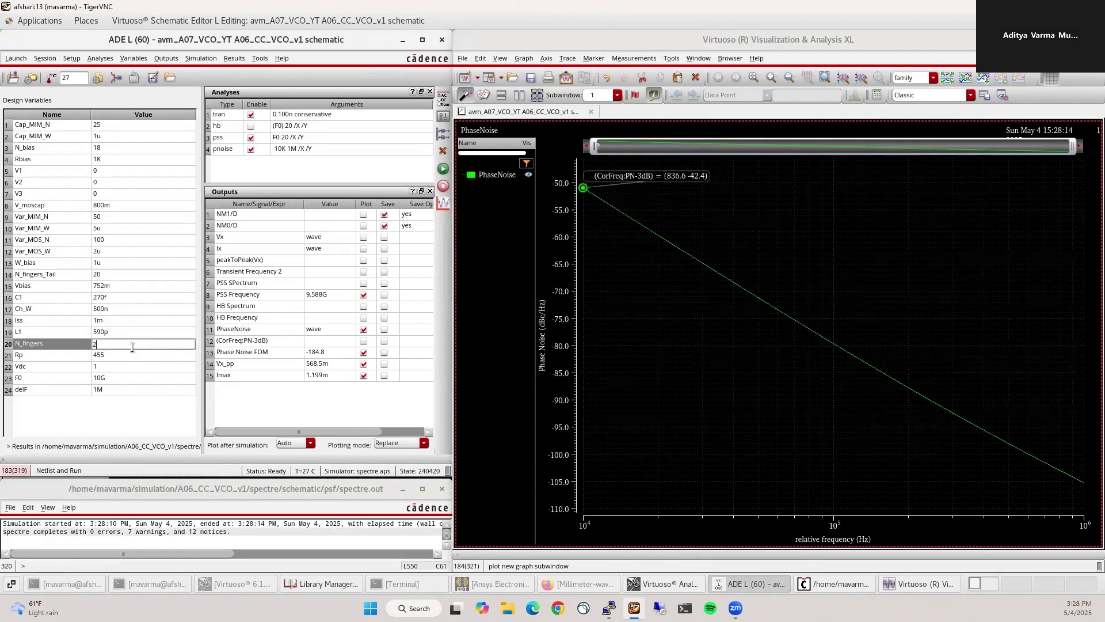
text(0)
key(Return)
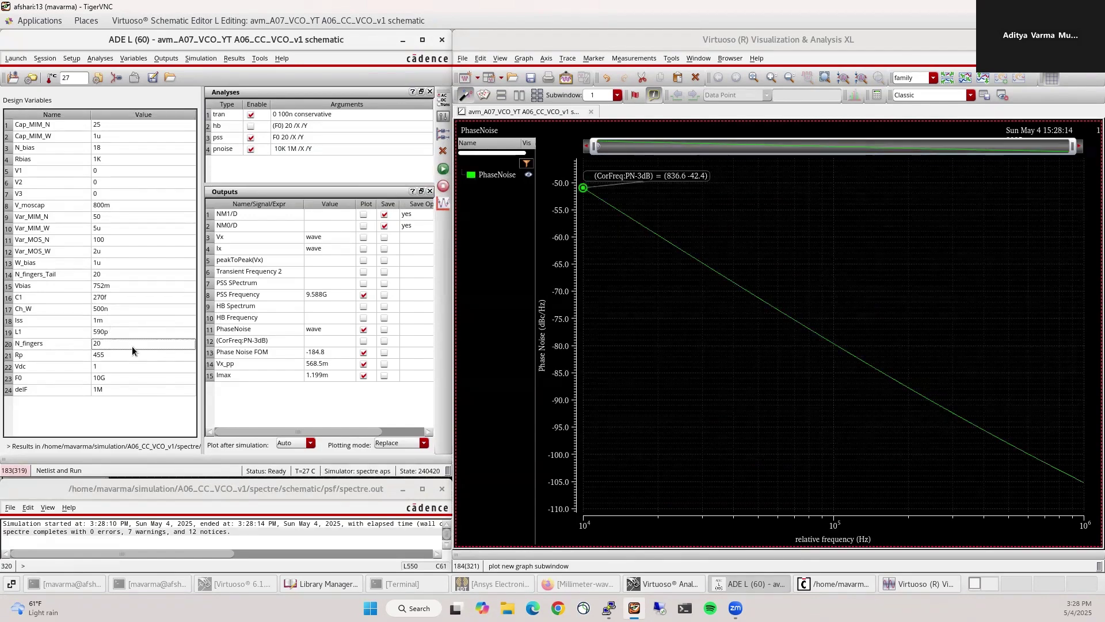
click(441, 168)
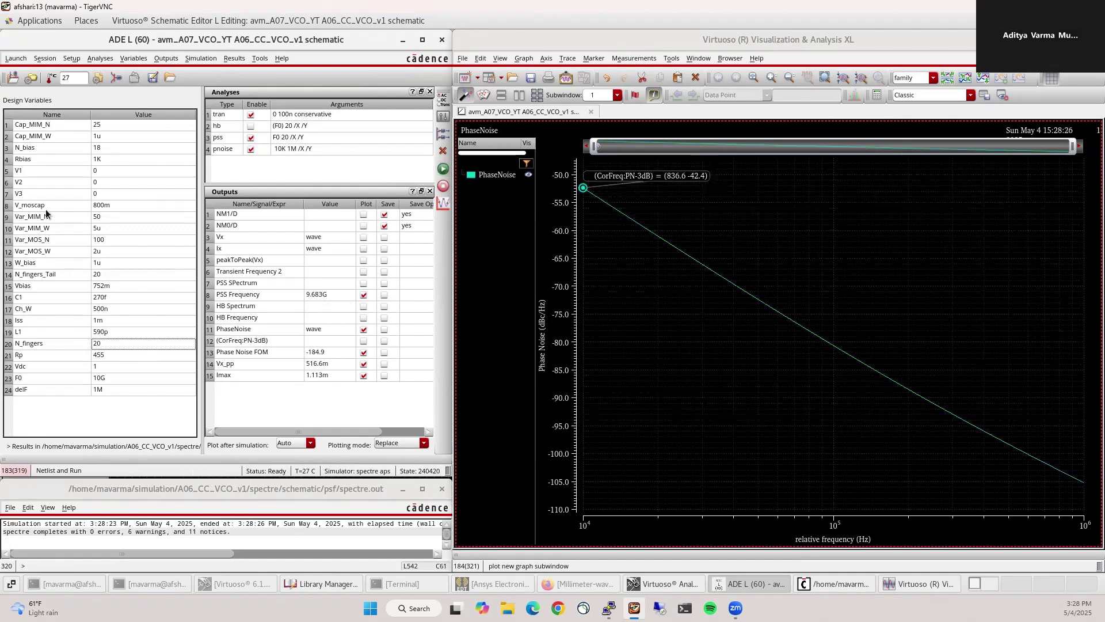
Set the varactor voltage variable V_moscap to 0 and rerun the simulation
double_click(119, 206)
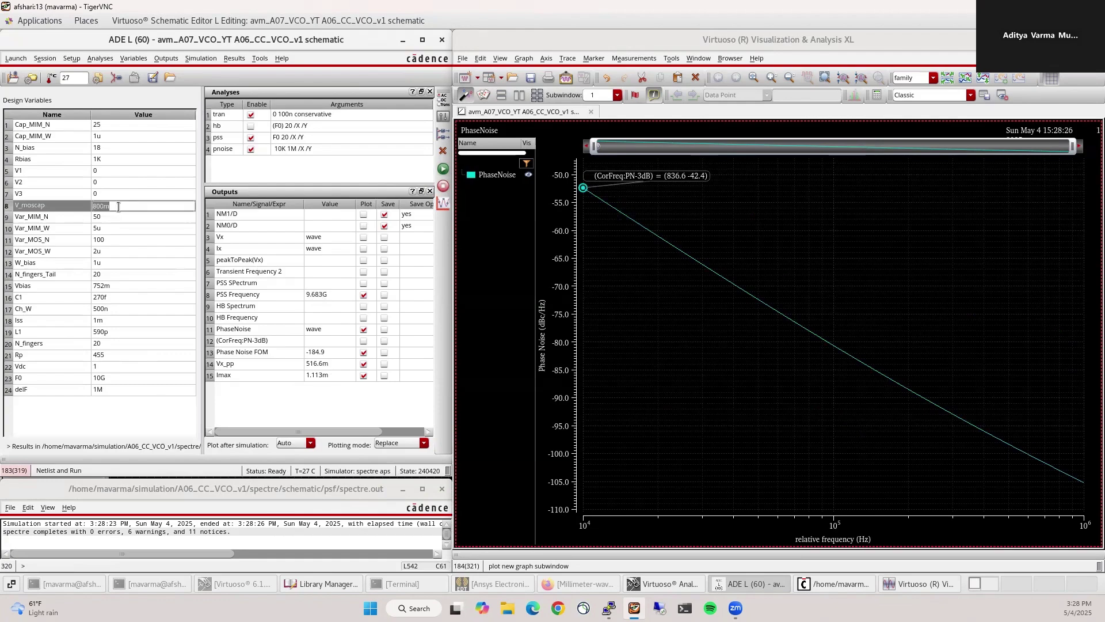
text(0)
key(Return)
click(442, 169)
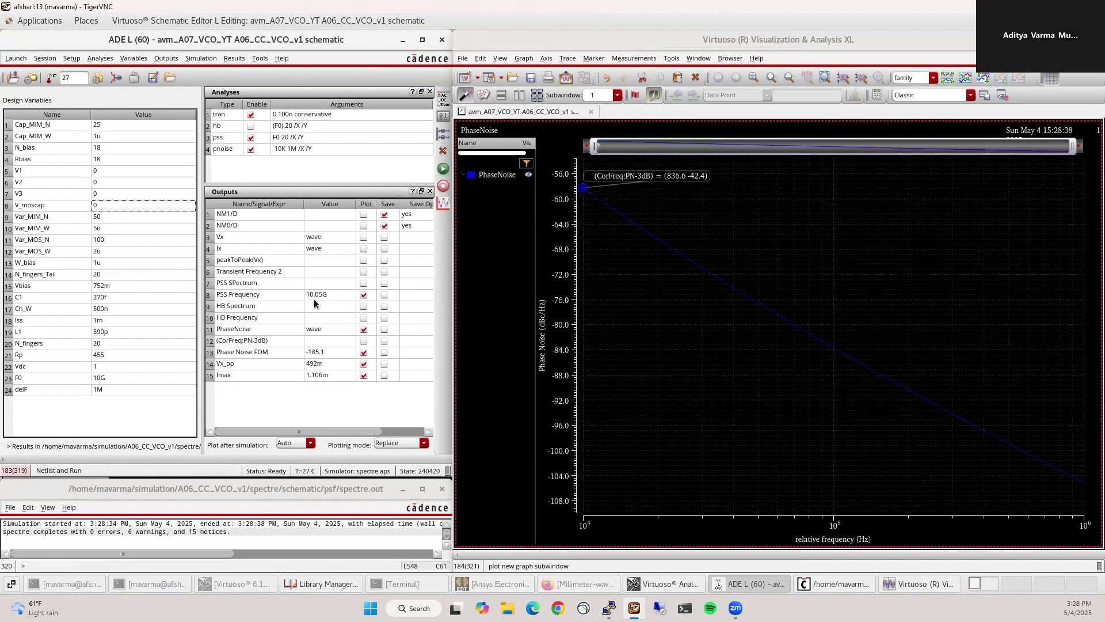
click(302, 407)
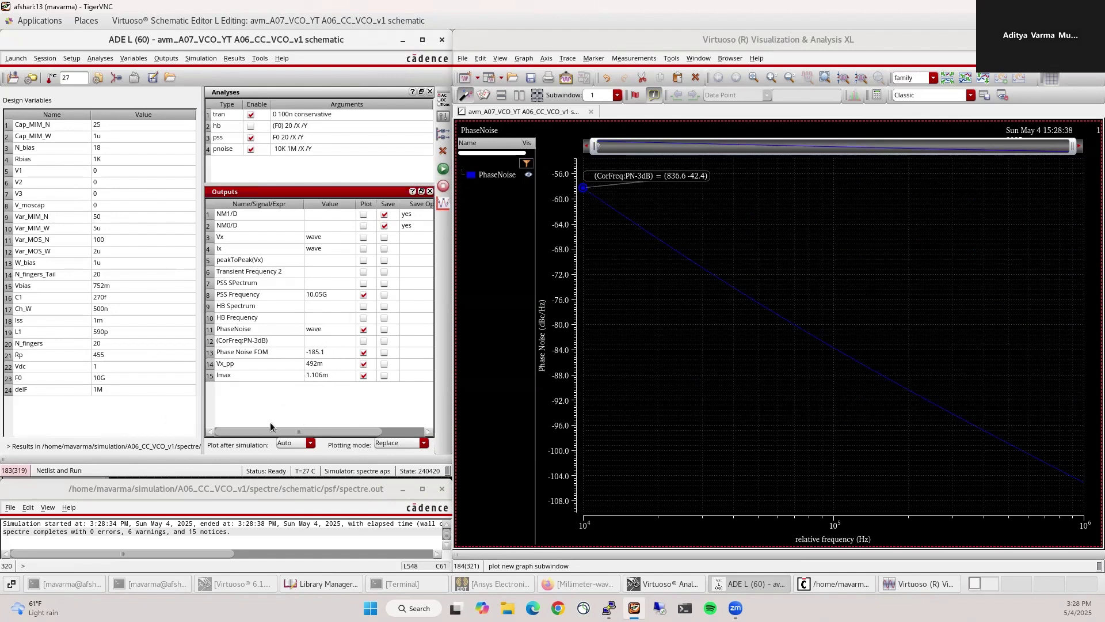
Minimize the phase noise plot window to uncover the A06_CC_VCO_v1 schematic
click(288, 41)
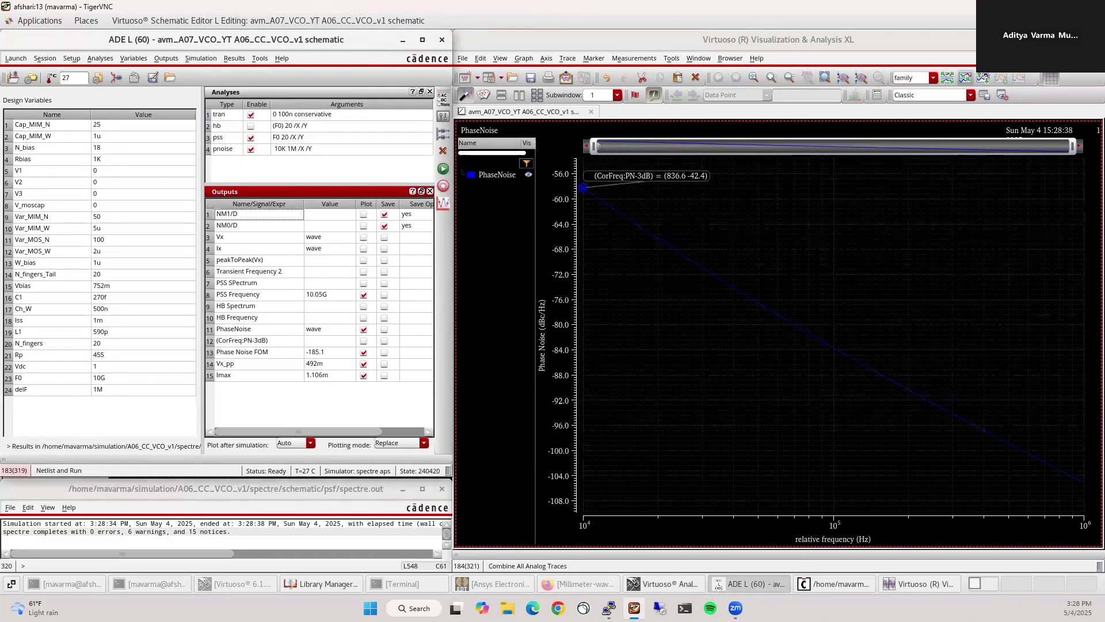
click(960, 39)
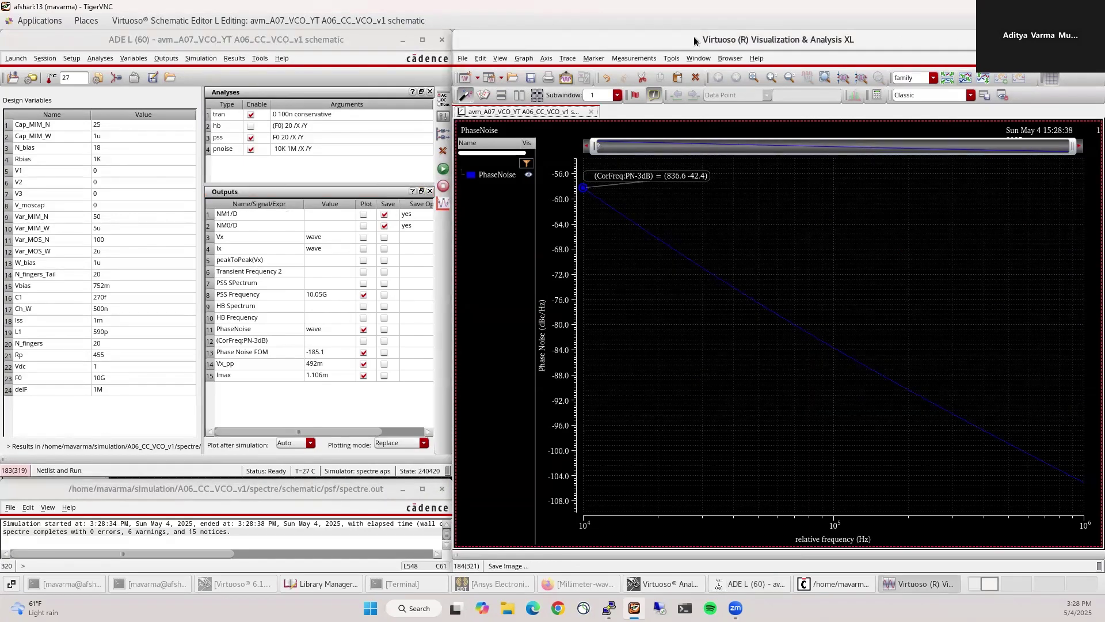
click(1056, 40)
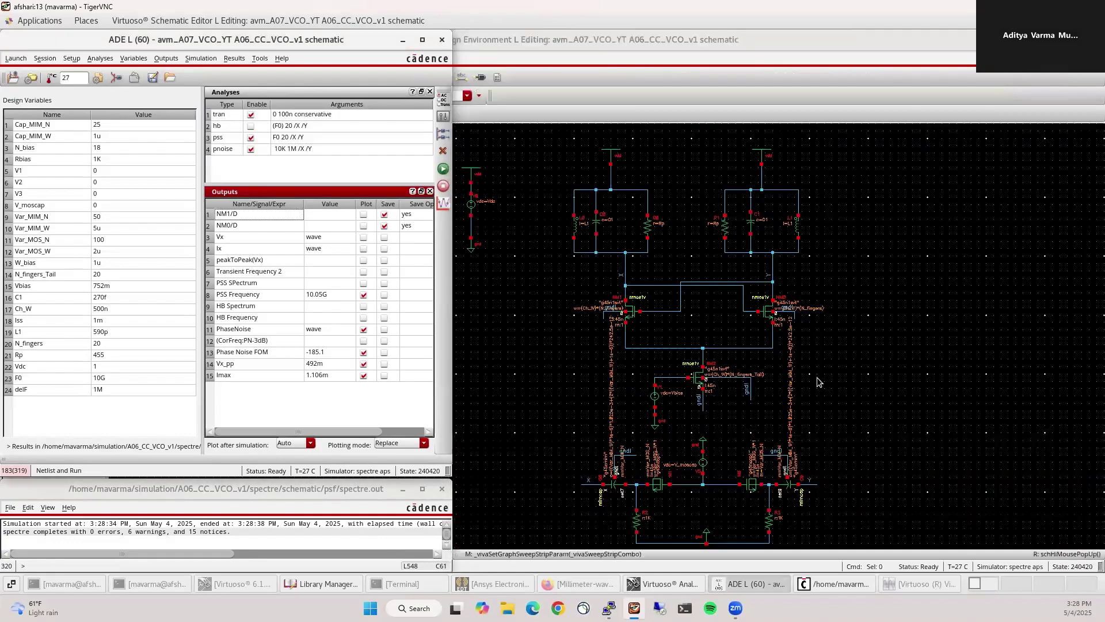
Move tank capacitors C0 and C1 together into the empty area beside the tanks, and delete the tank inductors, resistors and their wiring
click(548, 208)
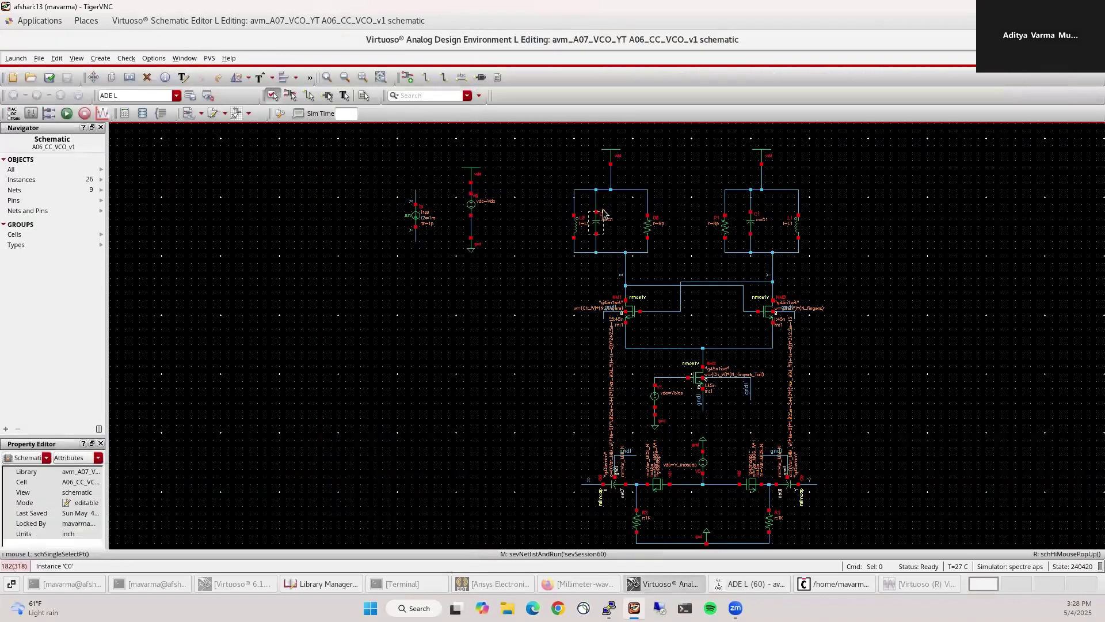
scroll(564, 230, up, 1)
click(557, 244)
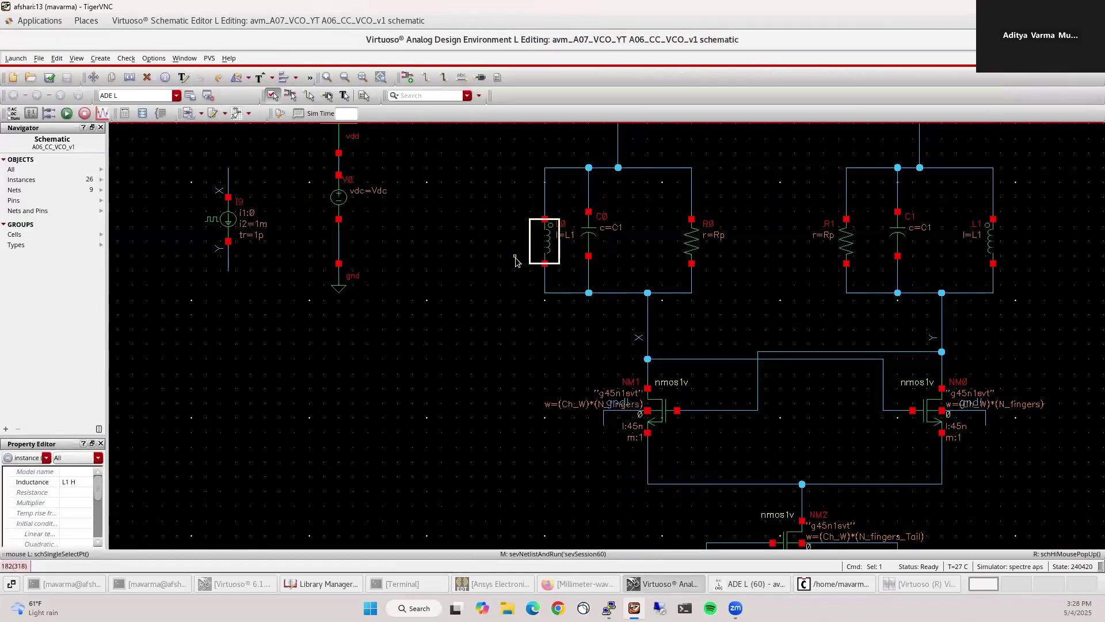
click(589, 242)
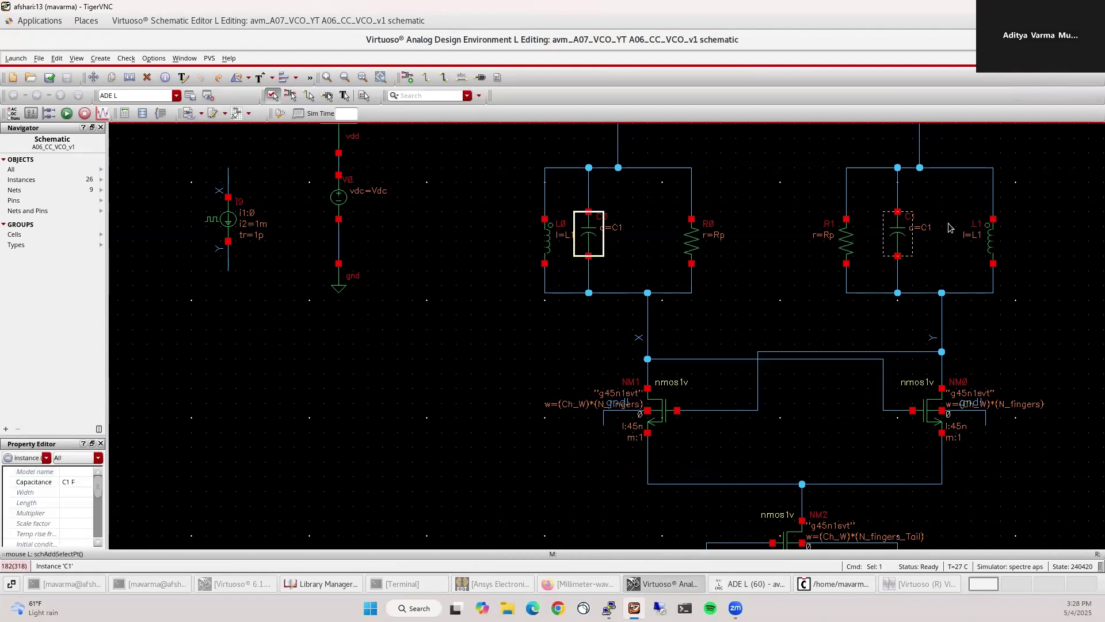
shift+click(915, 230)
key(shift+m)
click(906, 244)
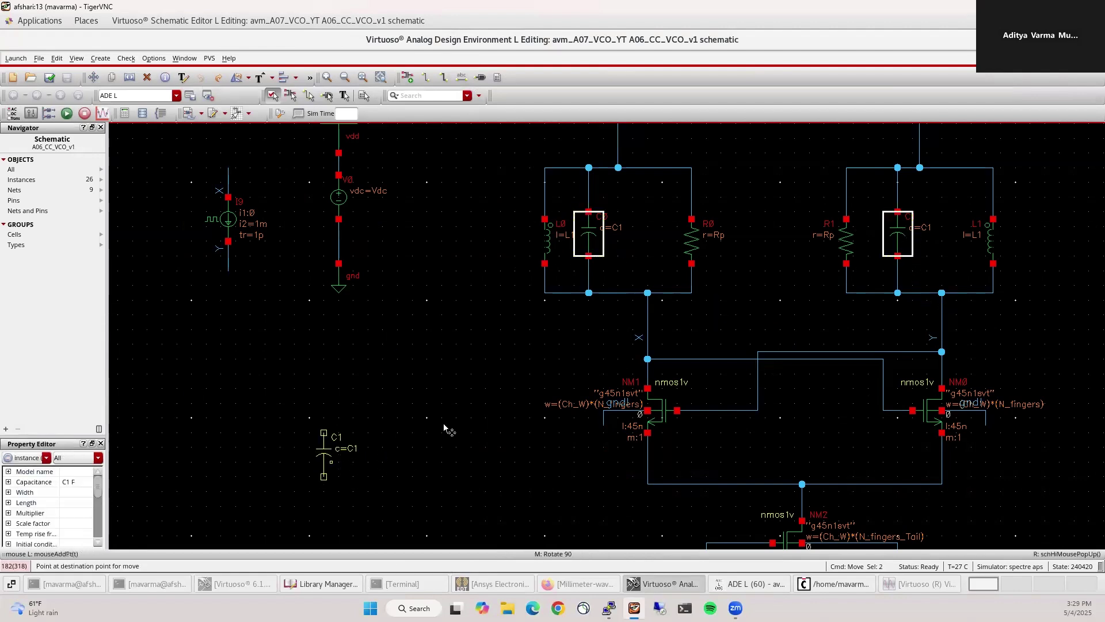
click(458, 405)
drag(492, 145, 1058, 318)
key(Delete)
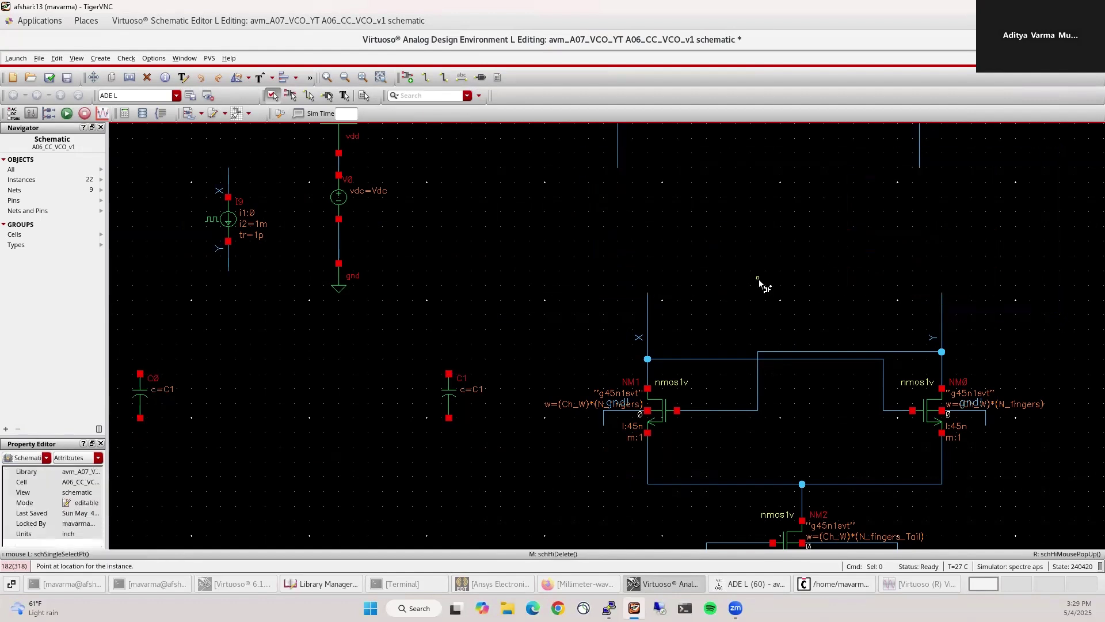
Prepare an analogLib indq instance with inductance L1, quality factor Q and L/Q frequency 10G Hz
key(i)
double_click(550, 81)
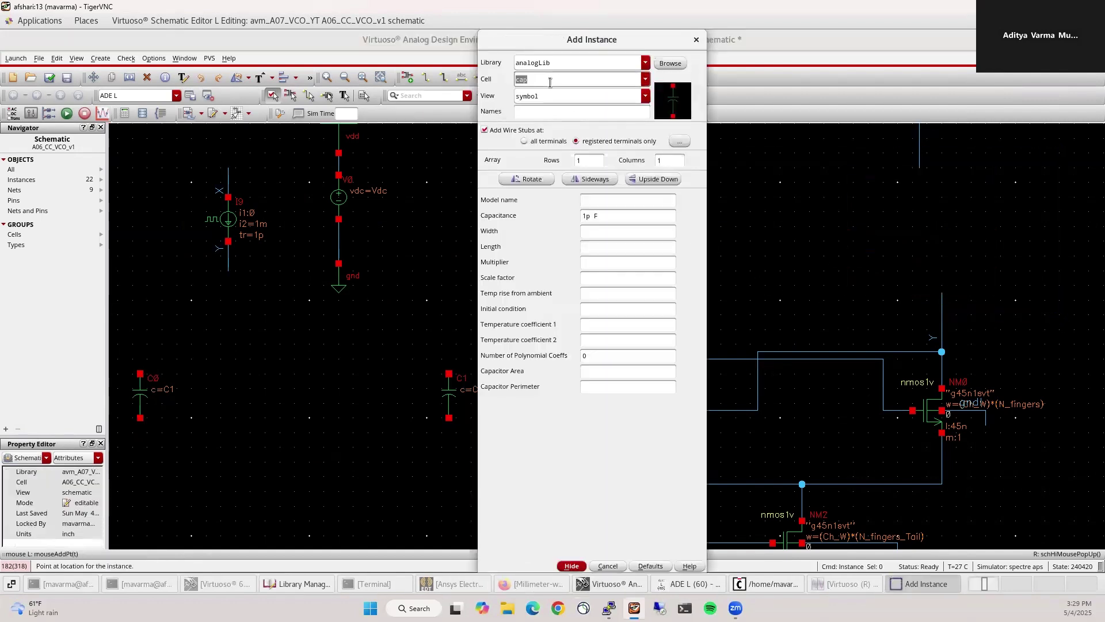
text(indq)
key(Tab)
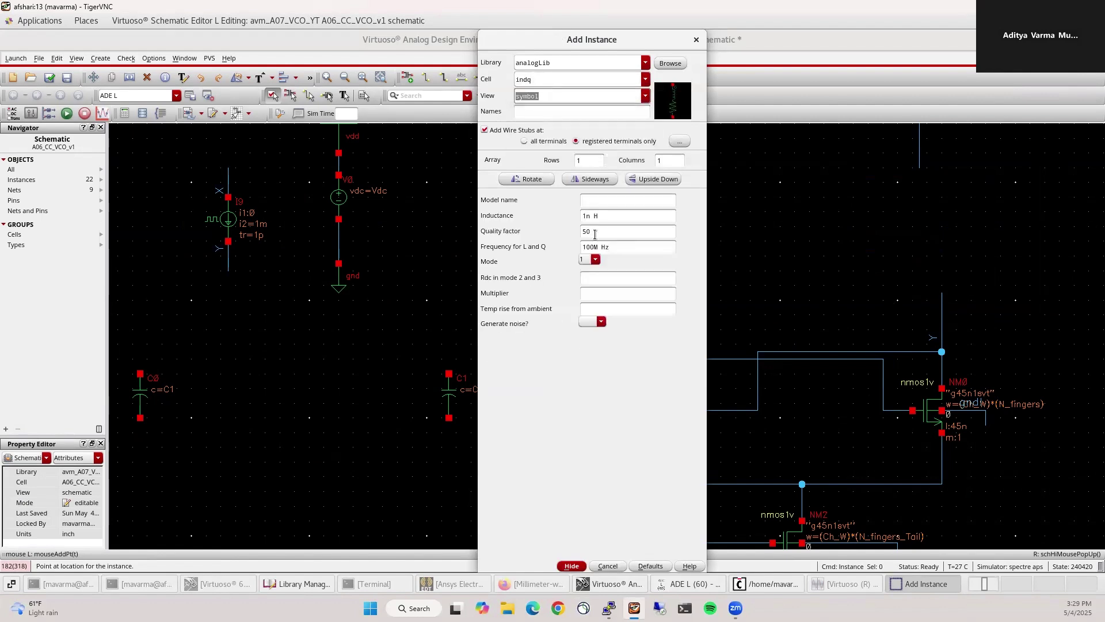
double_click(591, 218)
text(L1)
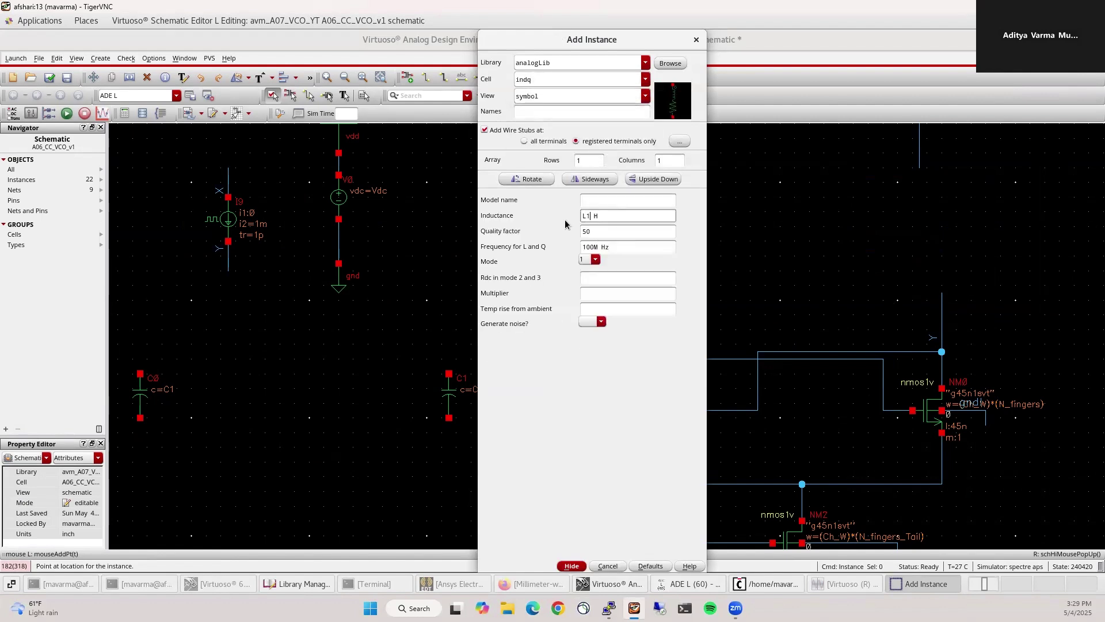
double_click(604, 229)
text(Q)
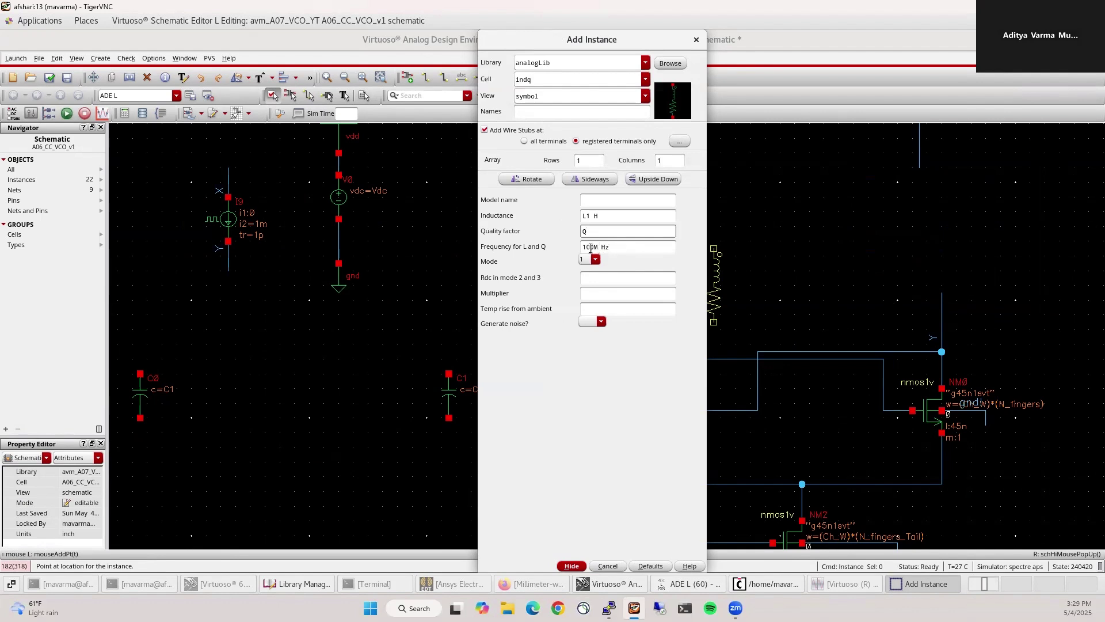
double_click(592, 248)
text(10)
click(571, 566)
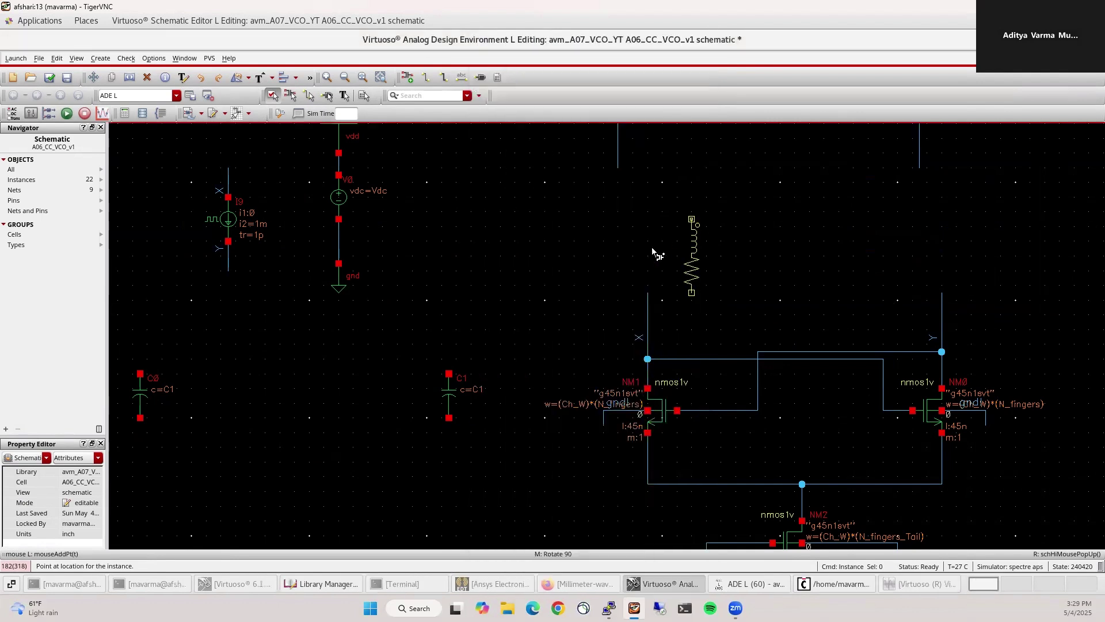
Place one indq inductor above each of nets X and Y, and wire their lower pins to those nets
click(648, 213)
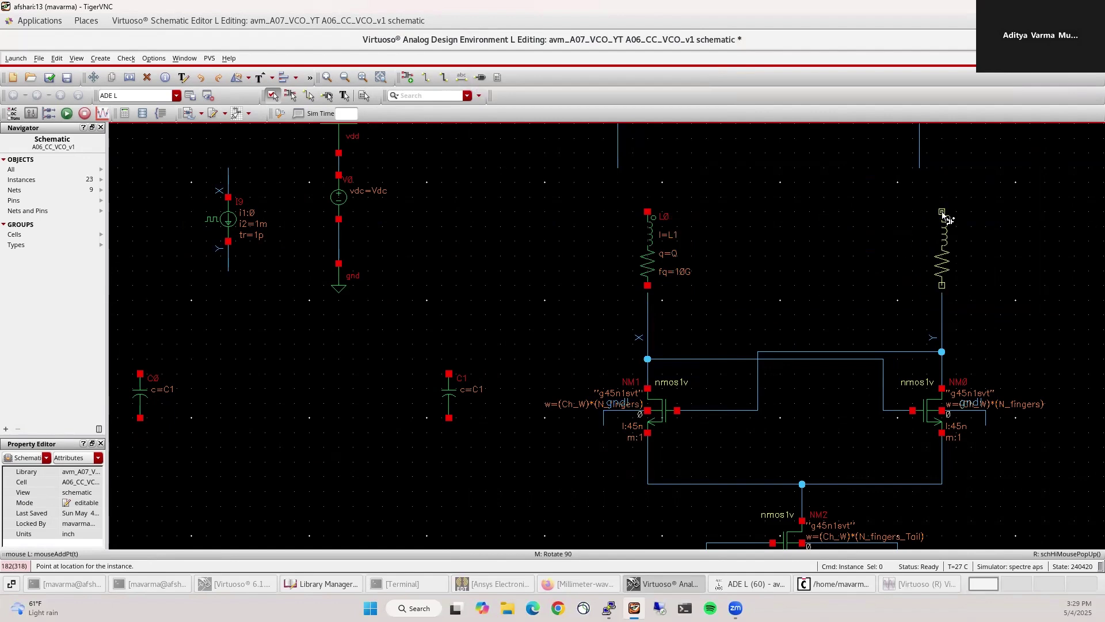
click(942, 212)
key(Escape)
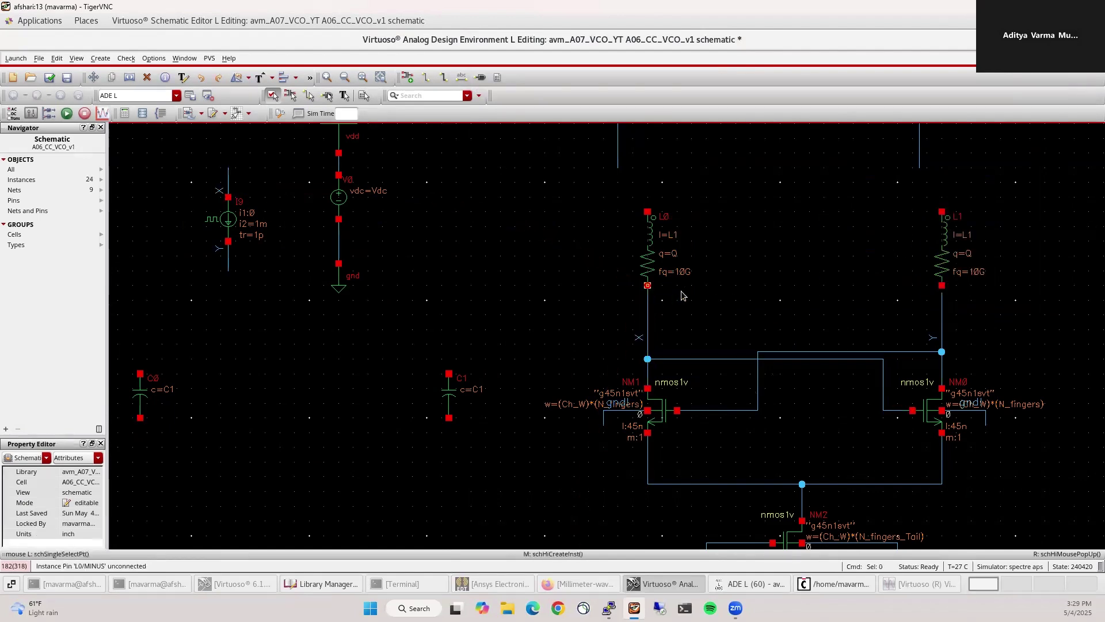
key(w)
click(942, 292)
click(942, 286)
key(Escape)
Move the two vdd symbols with their wire stubs onto the upper pins of the new inductors
scroll(848, 315, down, 1)
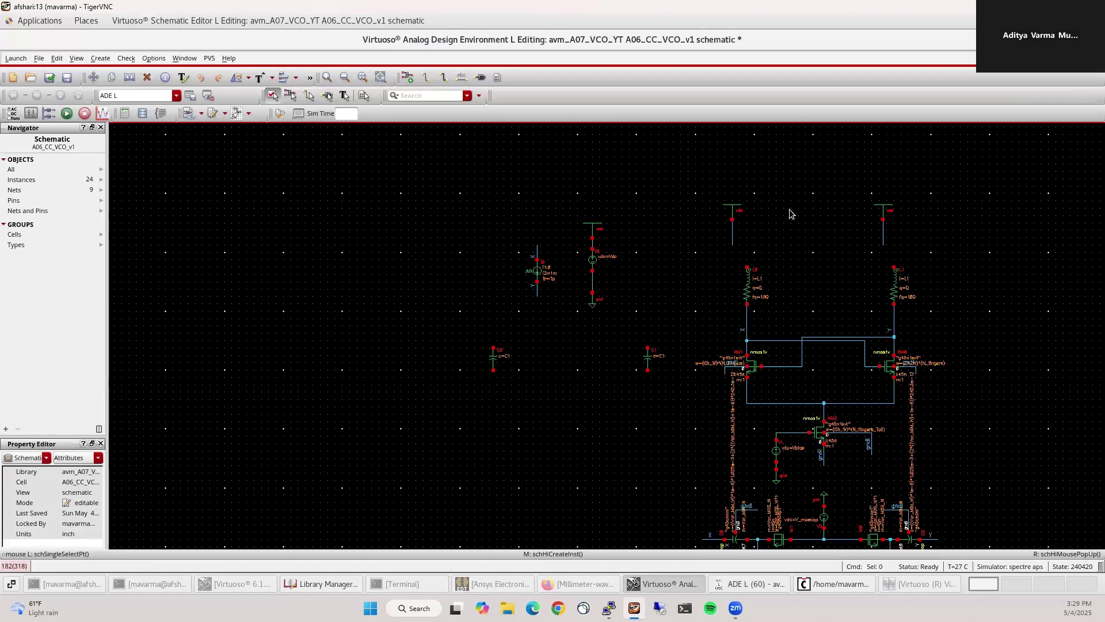
click(732, 212)
scroll(730, 213, up, 1)
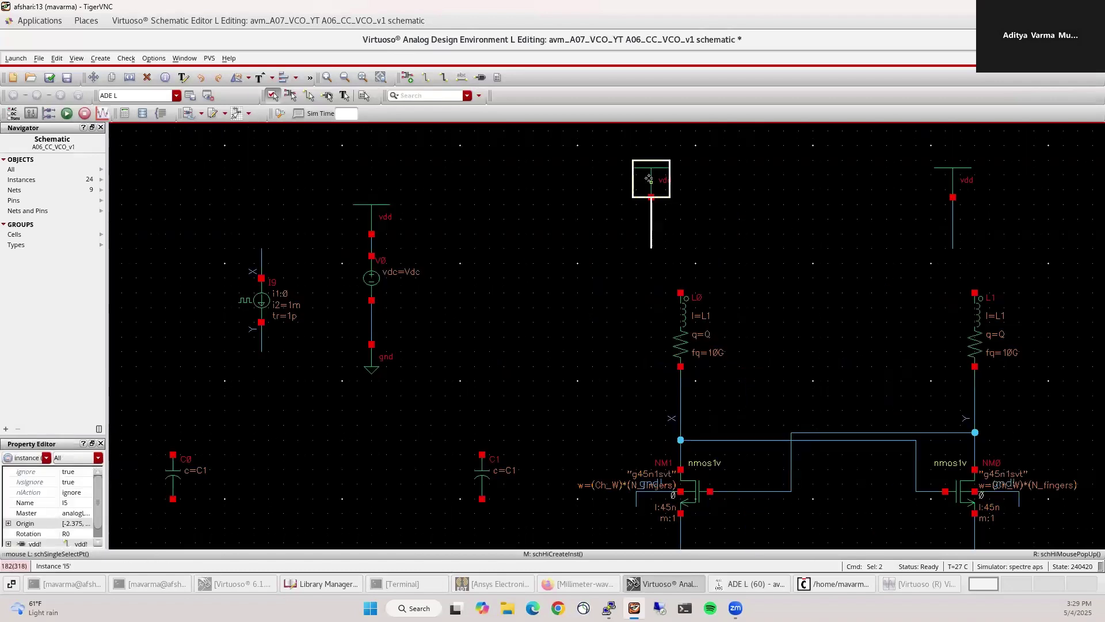
drag(649, 179, 681, 223)
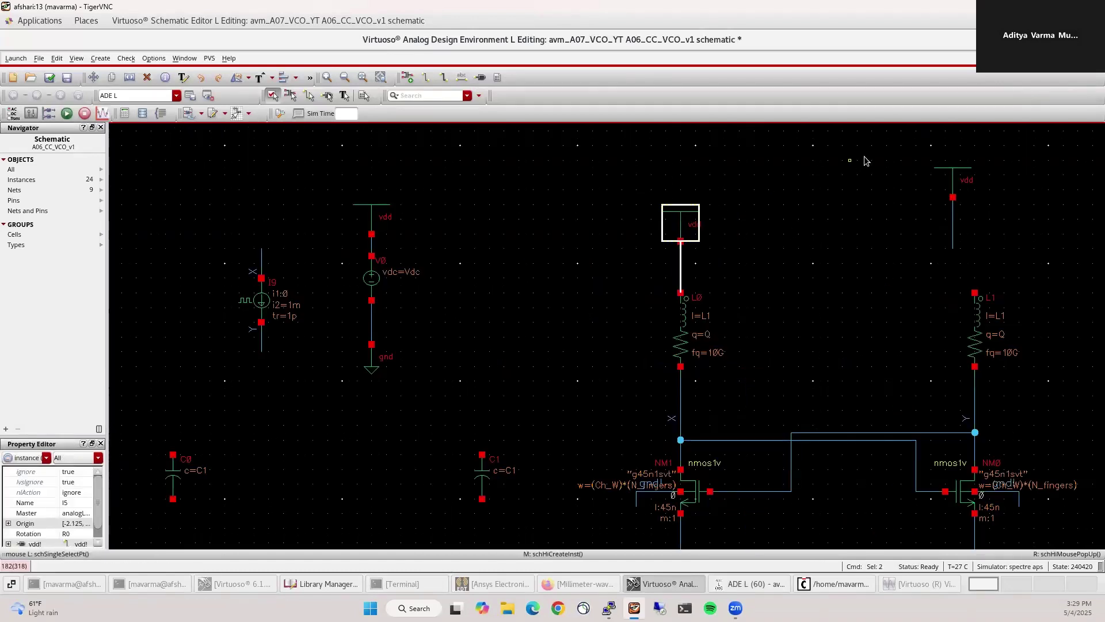
click(942, 175)
drag(942, 175, 973, 213)
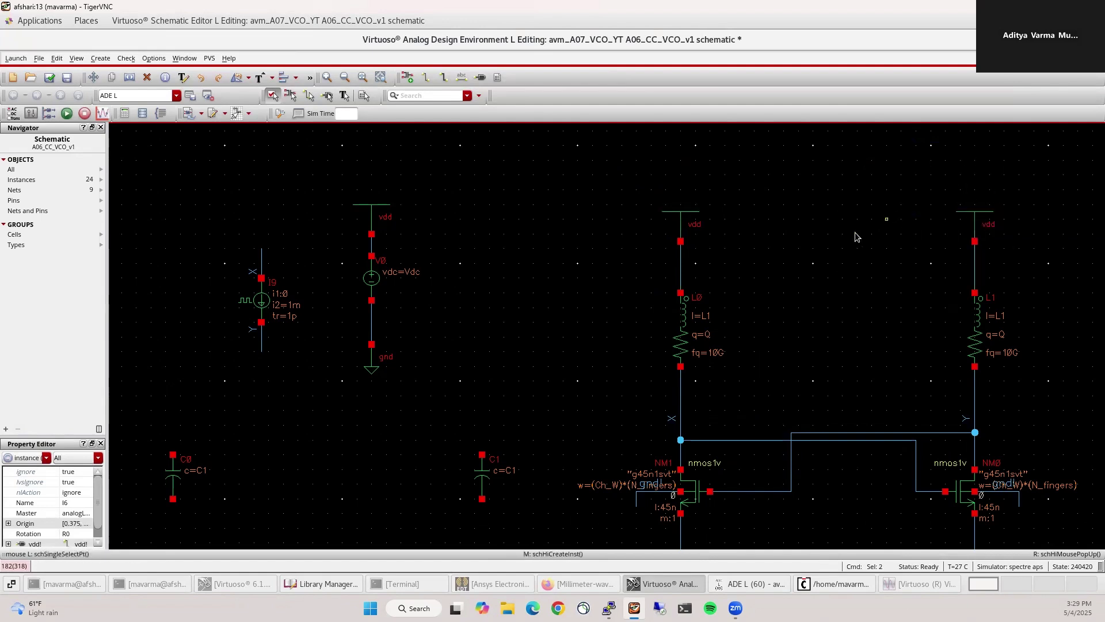
Move capacitors C1 and C0 between the X and Y branches below the inductors, rotating both to lie horizontally
click(488, 477)
key(m)
middle_click(909, 390)
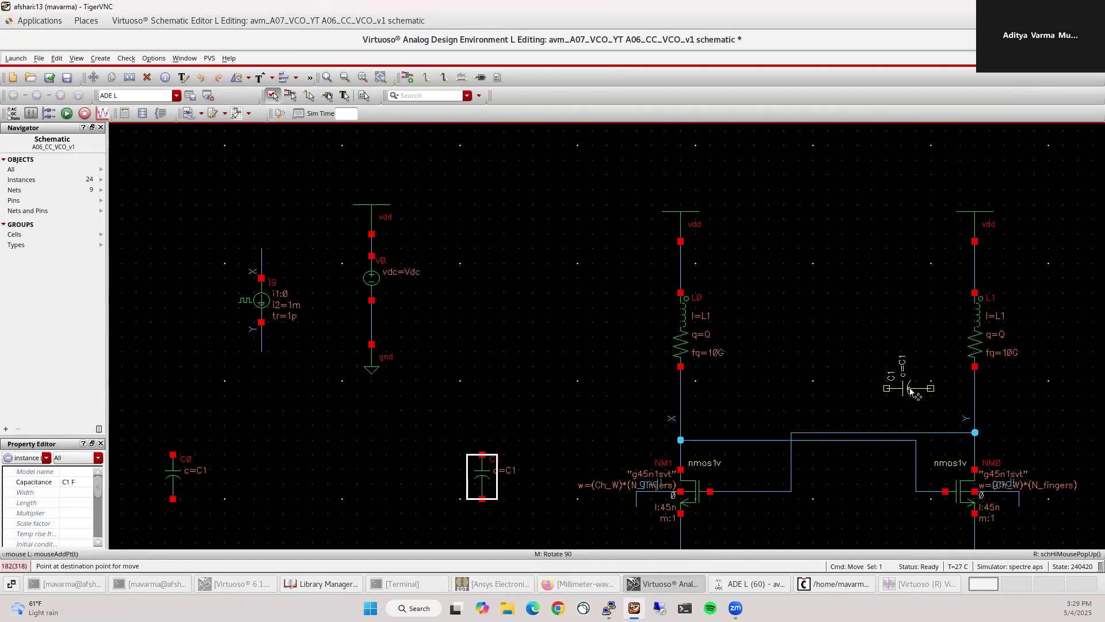
click(909, 390)
click(181, 479)
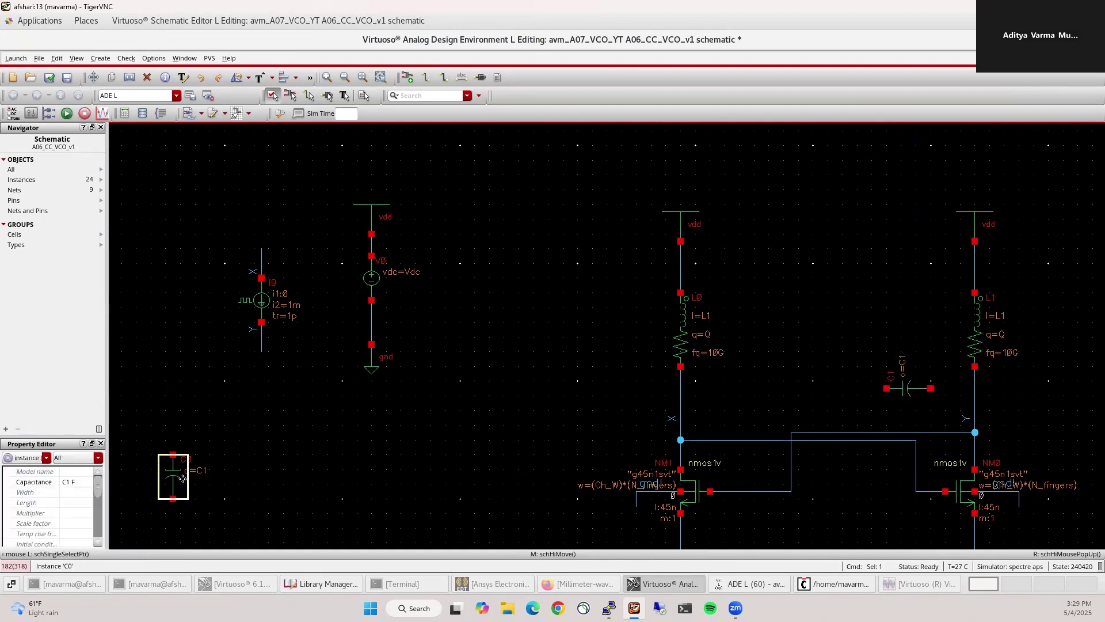
key(m)
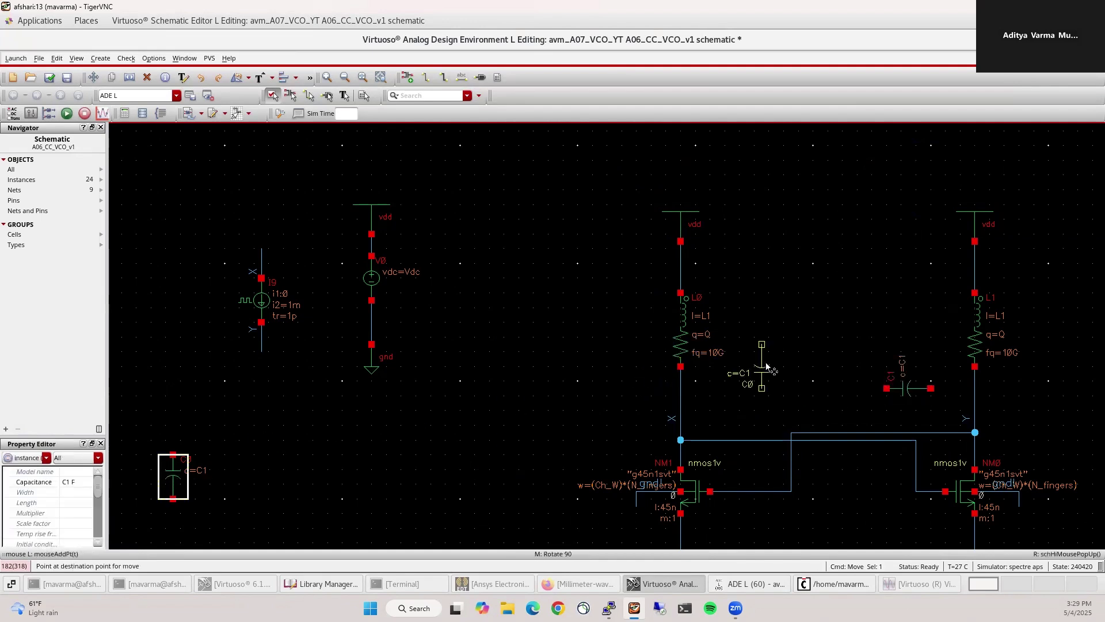
middle_click(768, 373)
click(771, 388)
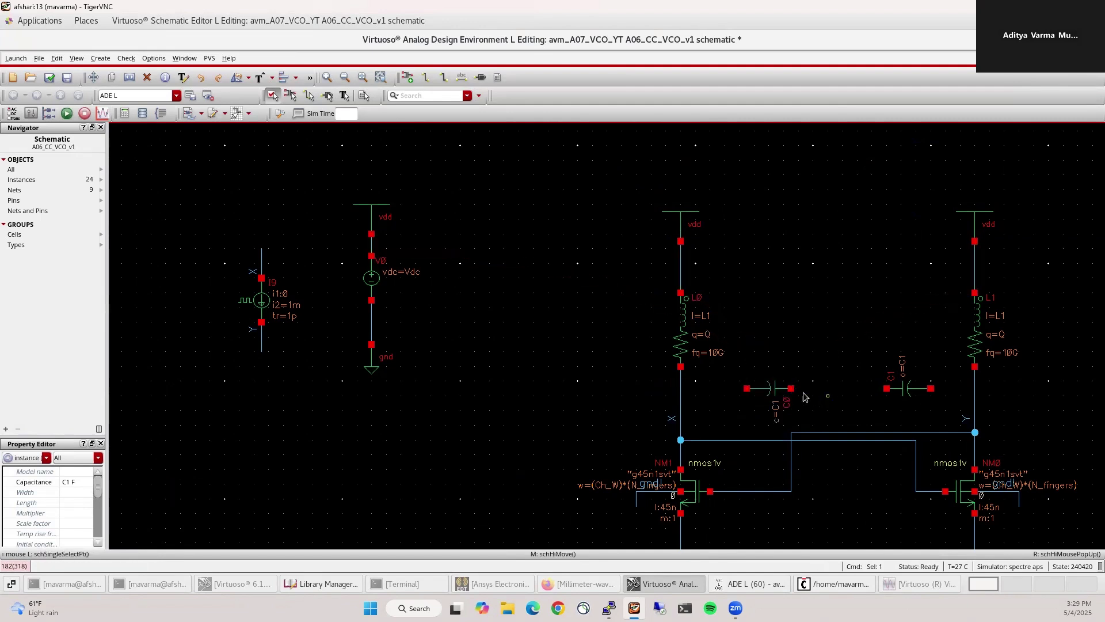
Wire the two capacitors in series between nets X and Y, and check and save the schematic
key(w)
click(792, 388)
click(886, 388)
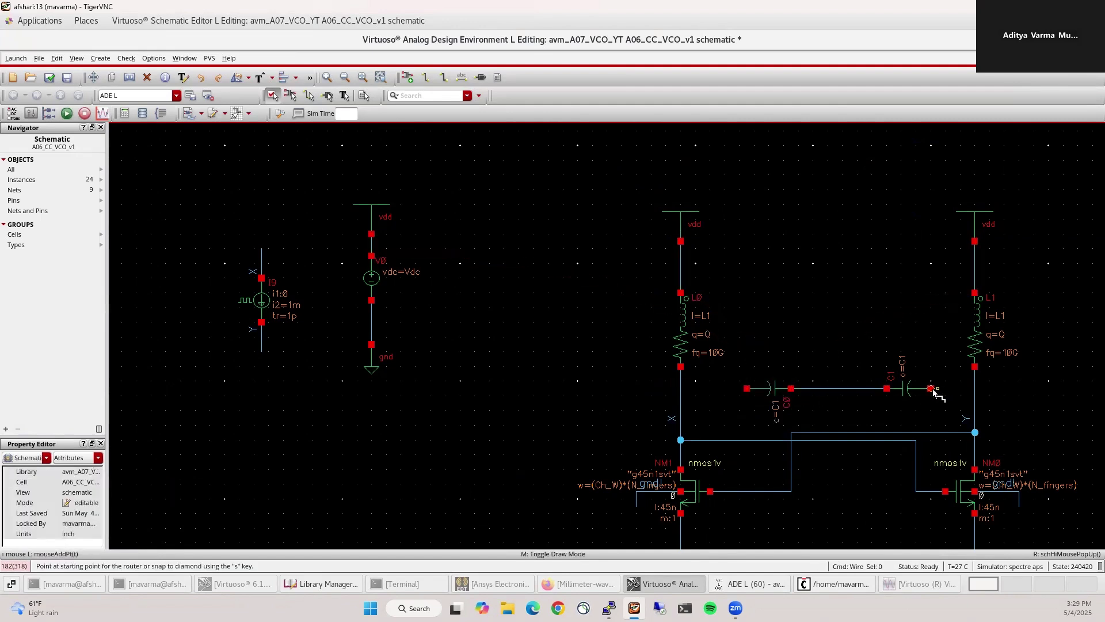
click(931, 388)
click(974, 387)
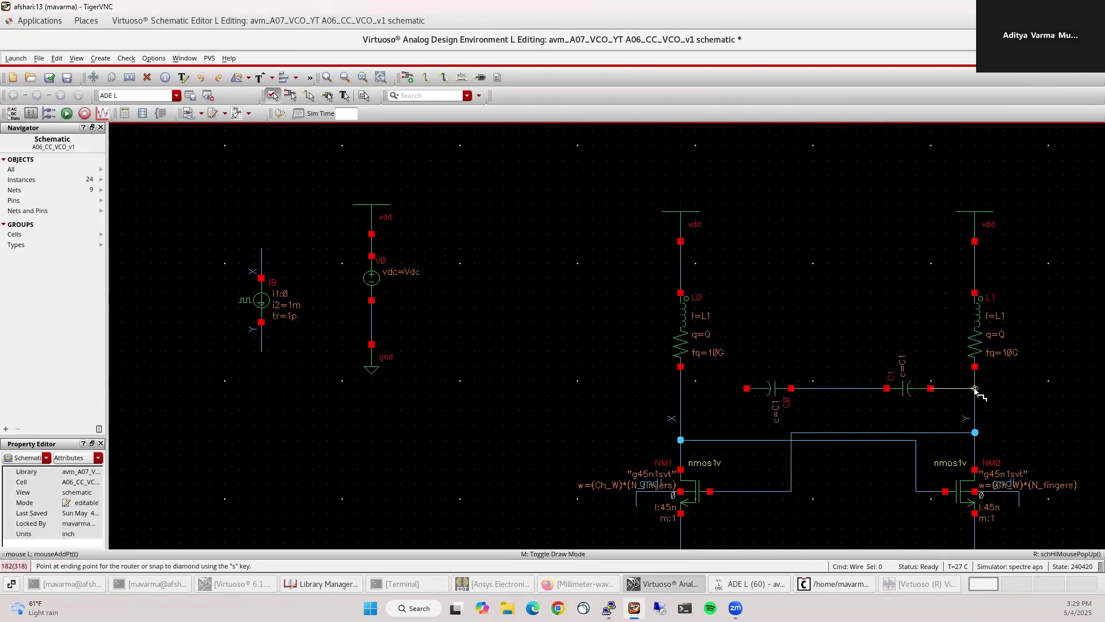
click(709, 388)
click(676, 388)
key(Escape)
key(f)
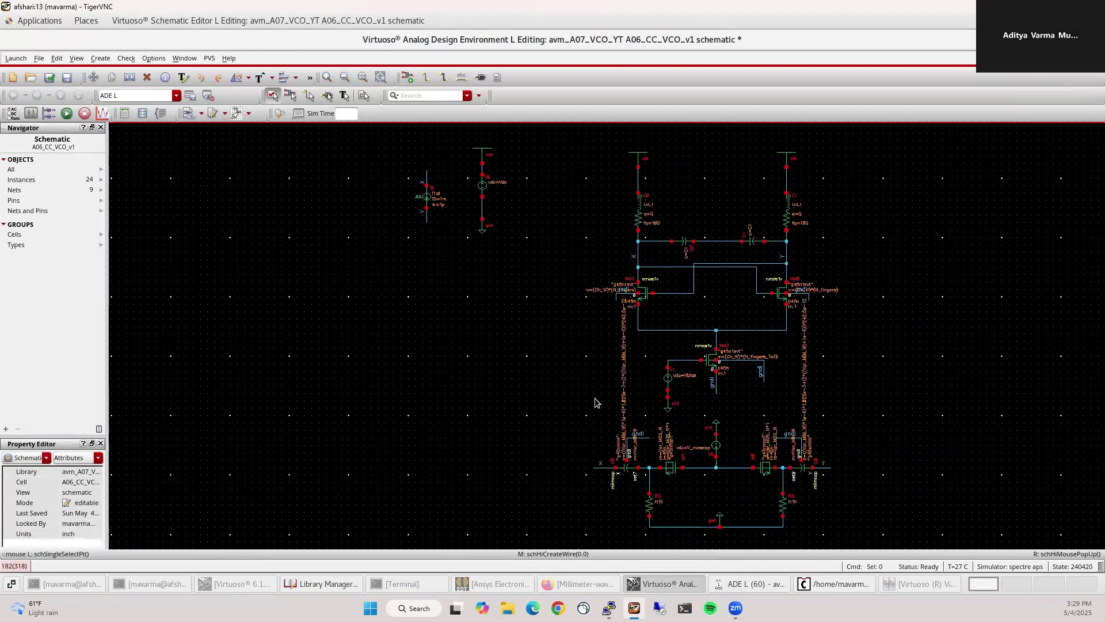
click(49, 78)
Add the schematic's new variable Q to the ADE L design variables, set it to 10 and rerun the simulation
click(742, 584)
click(811, 585)
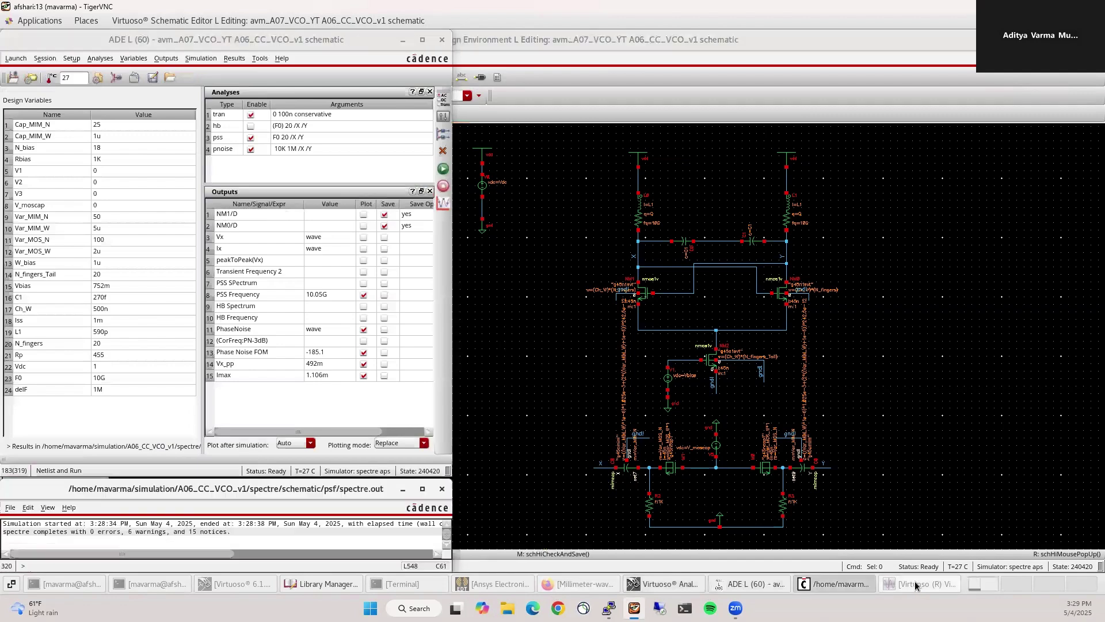
click(917, 585)
right_click(92, 415)
click(115, 419)
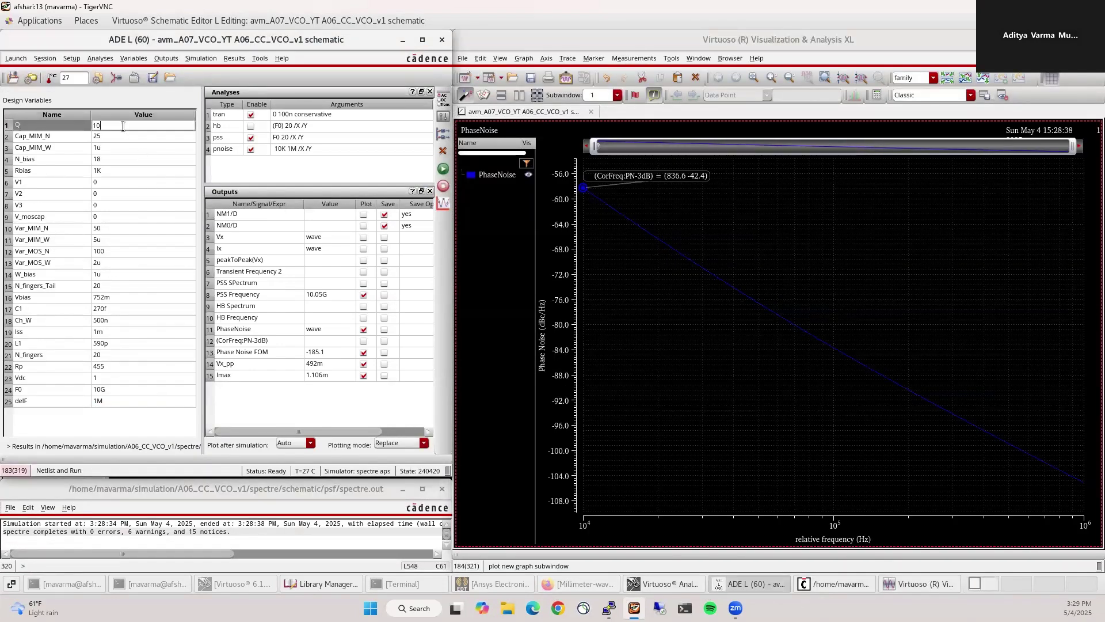
key(Return)
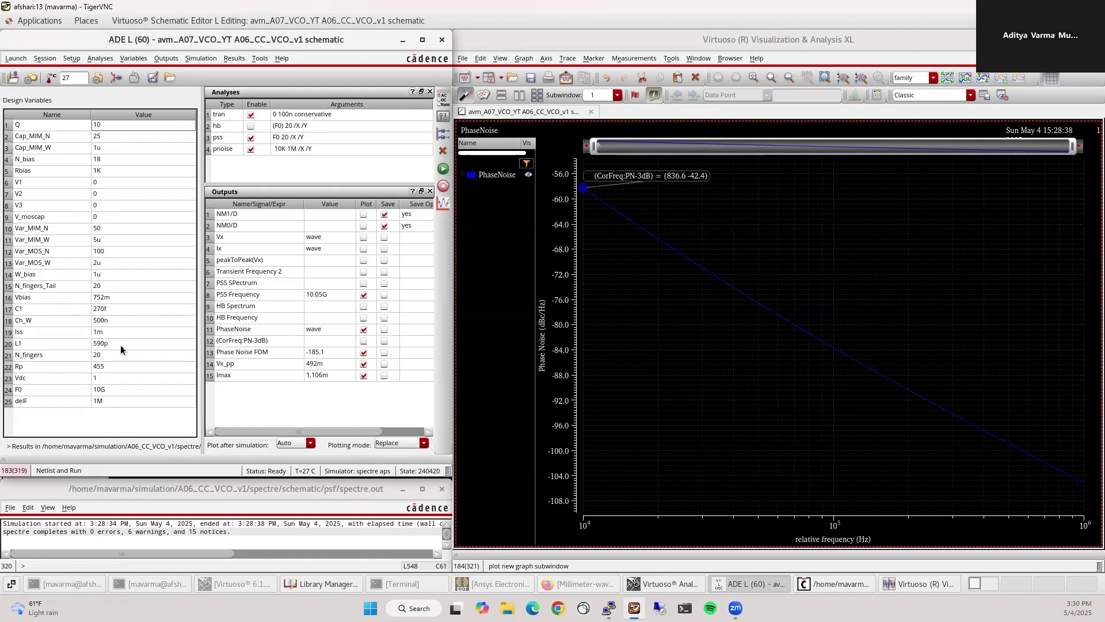
click(442, 169)
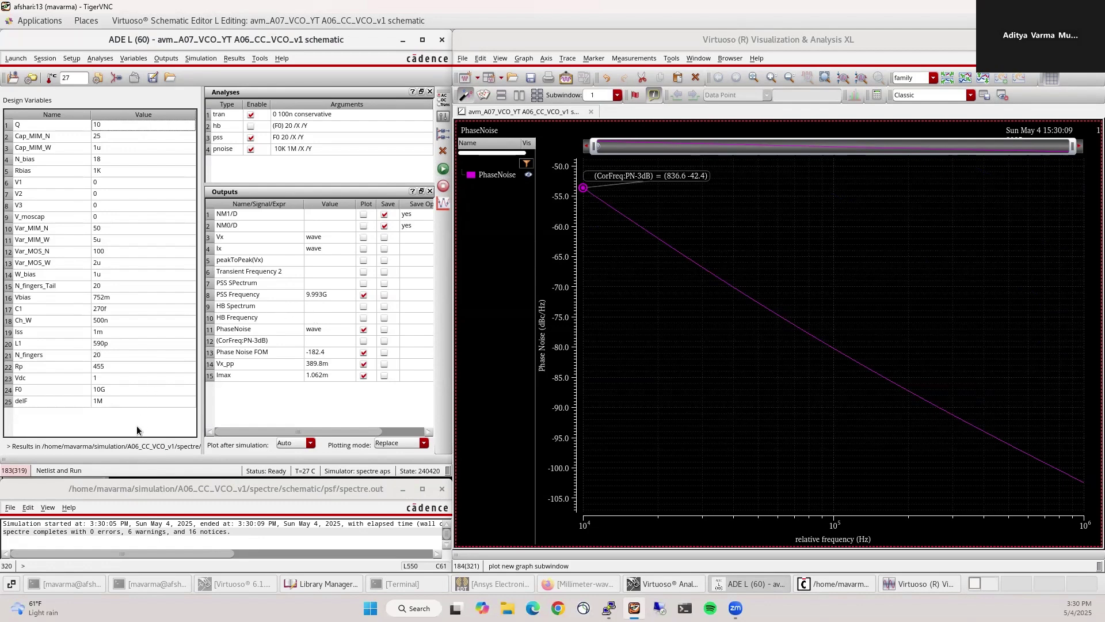
Switch to Ansys Electronics Desktop to examine the CrossCoupled_Inductor model and its terminals, and consult the Millimeter-wave Integrated Circuits playlist in Firefox
click(502, 584)
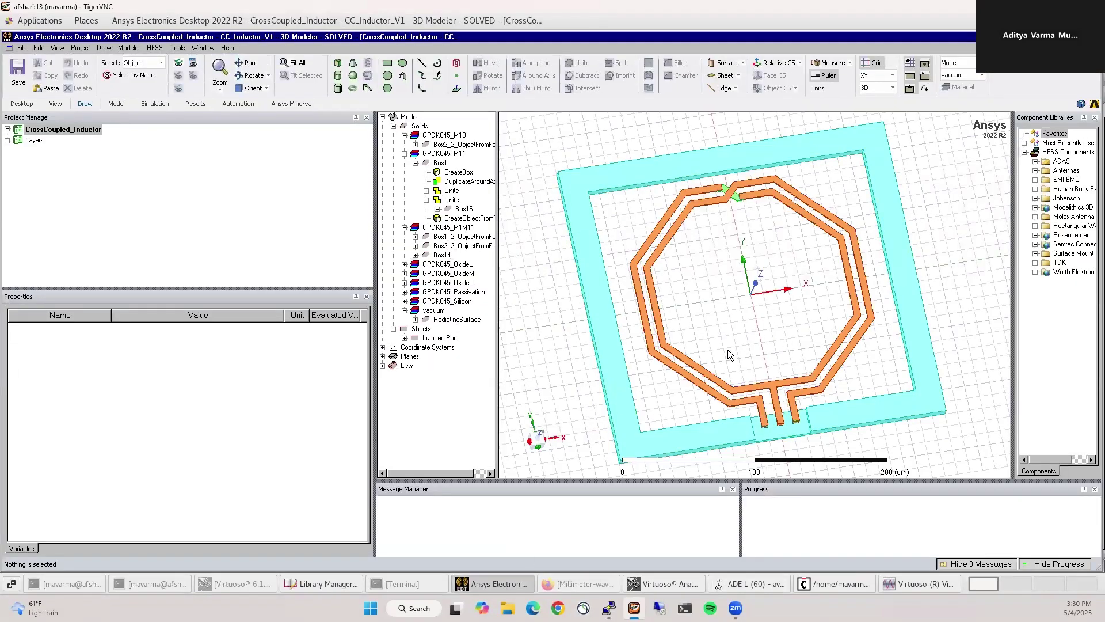
click(592, 584)
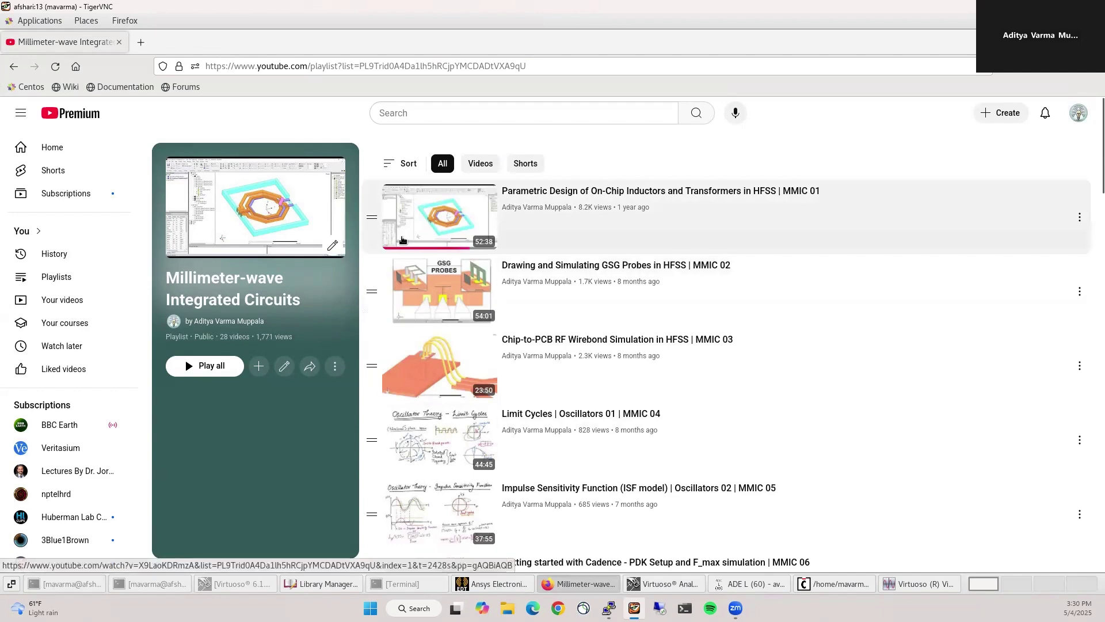
click(572, 589)
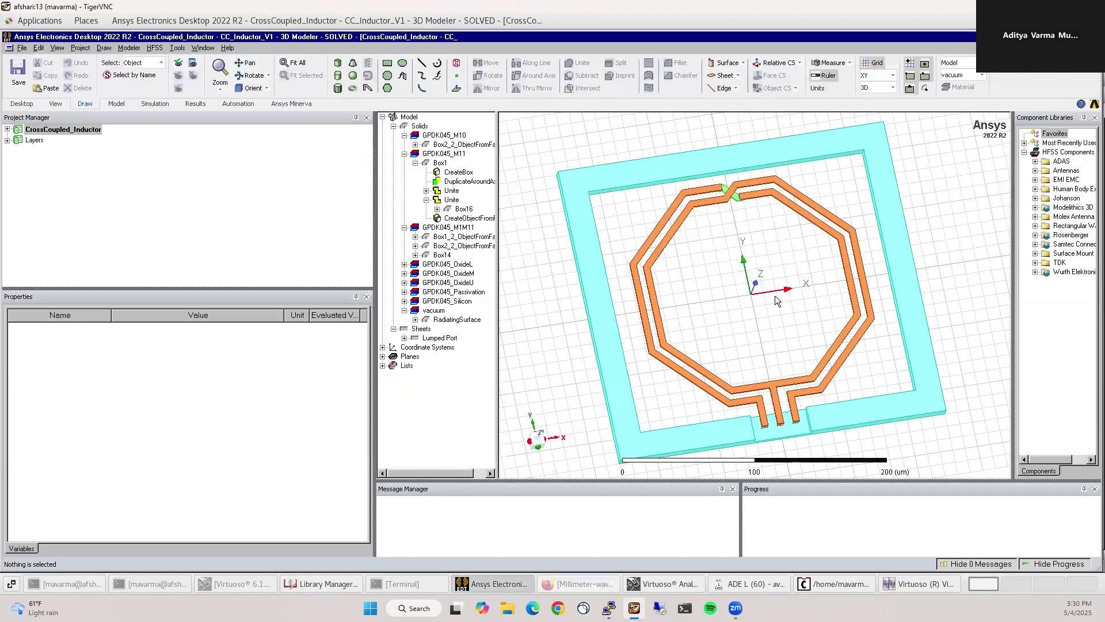
middle_drag(776, 462, 754, 444)
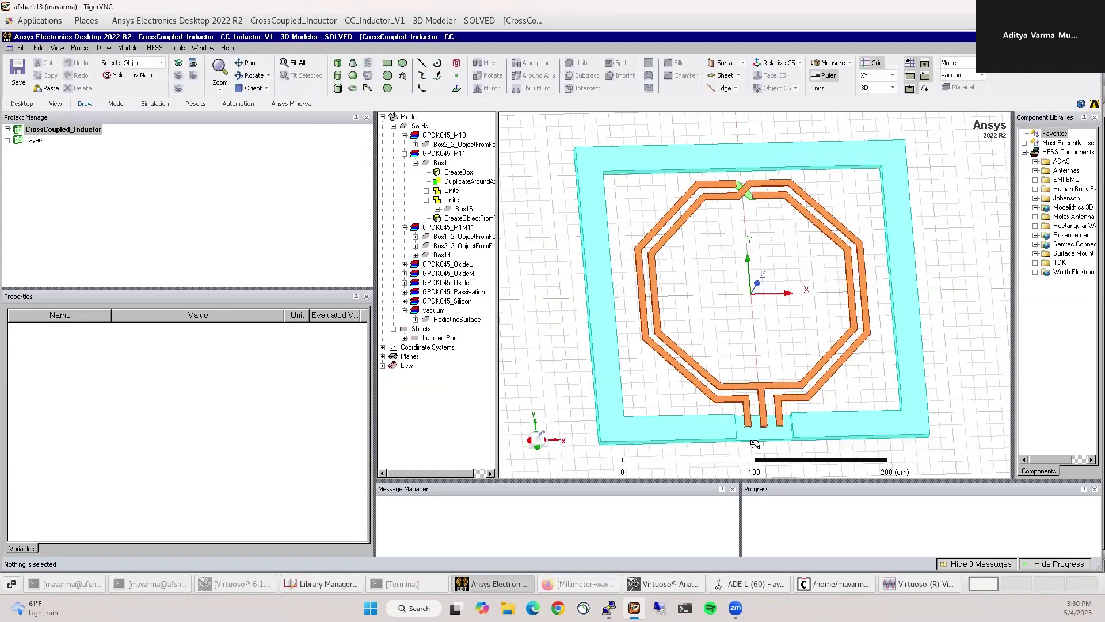
scroll(760, 449, up, 6)
click(602, 586)
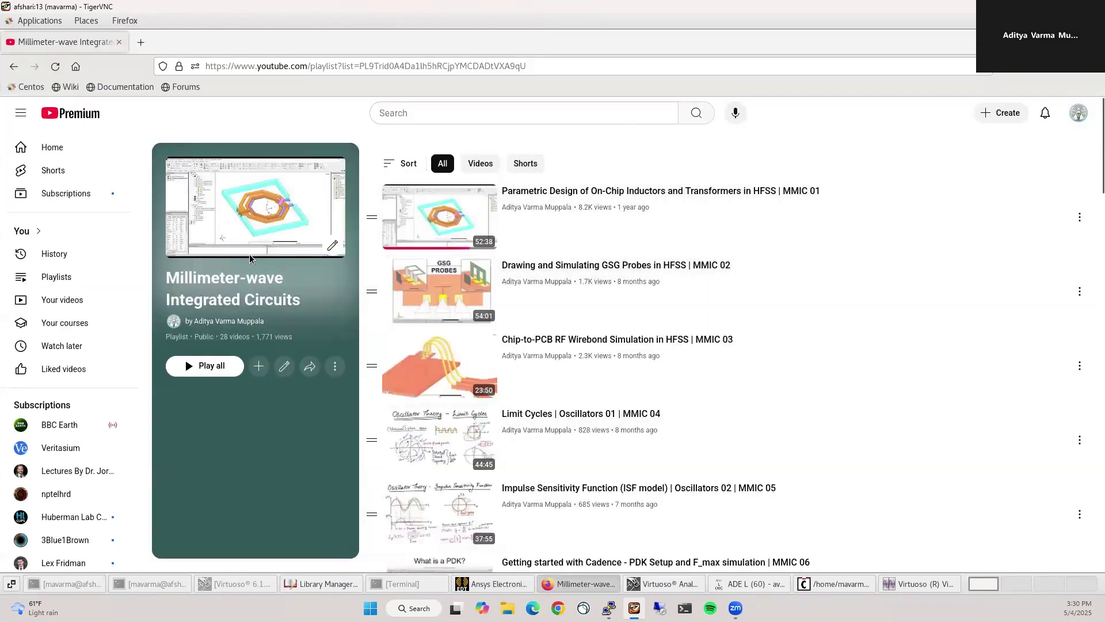
click(580, 583)
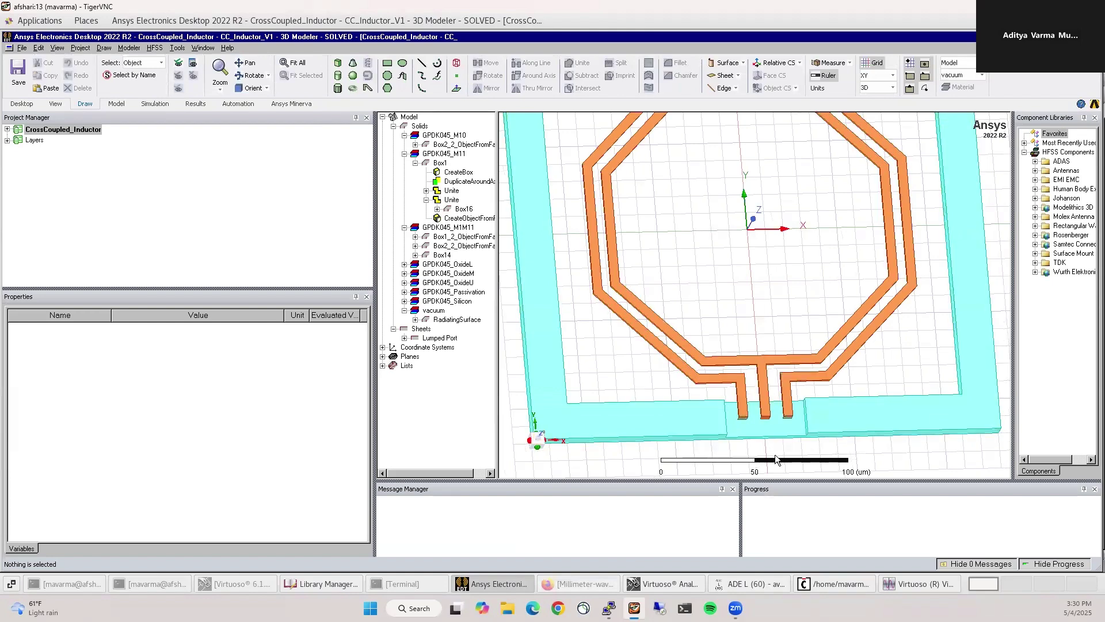
scroll(782, 447, down, 2)
scroll(781, 454, down, 3)
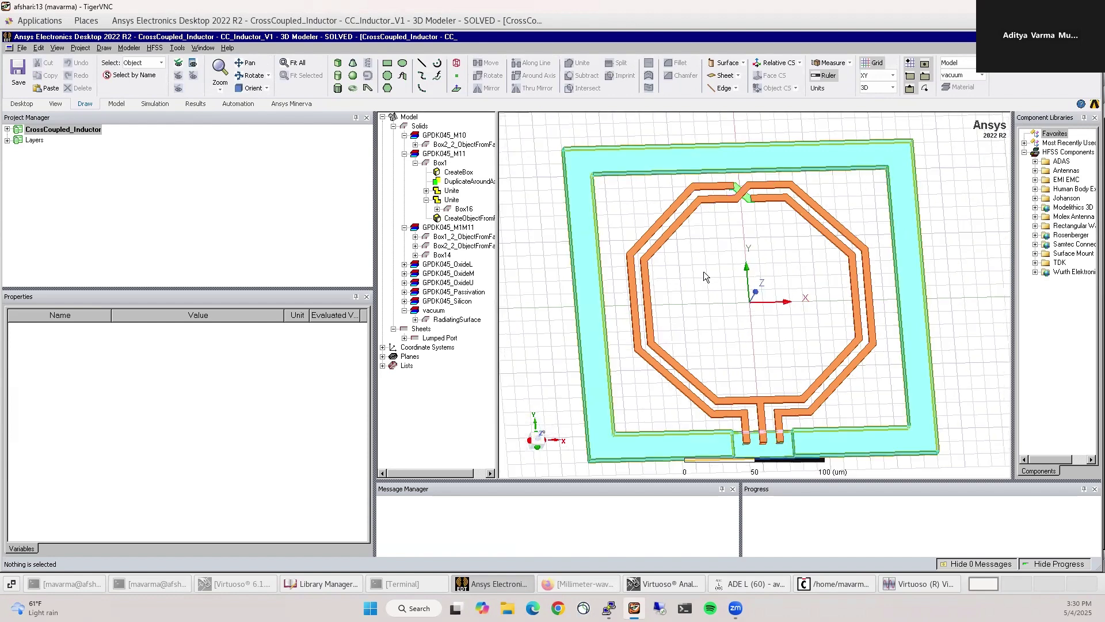
scroll(570, 233, down, 1)
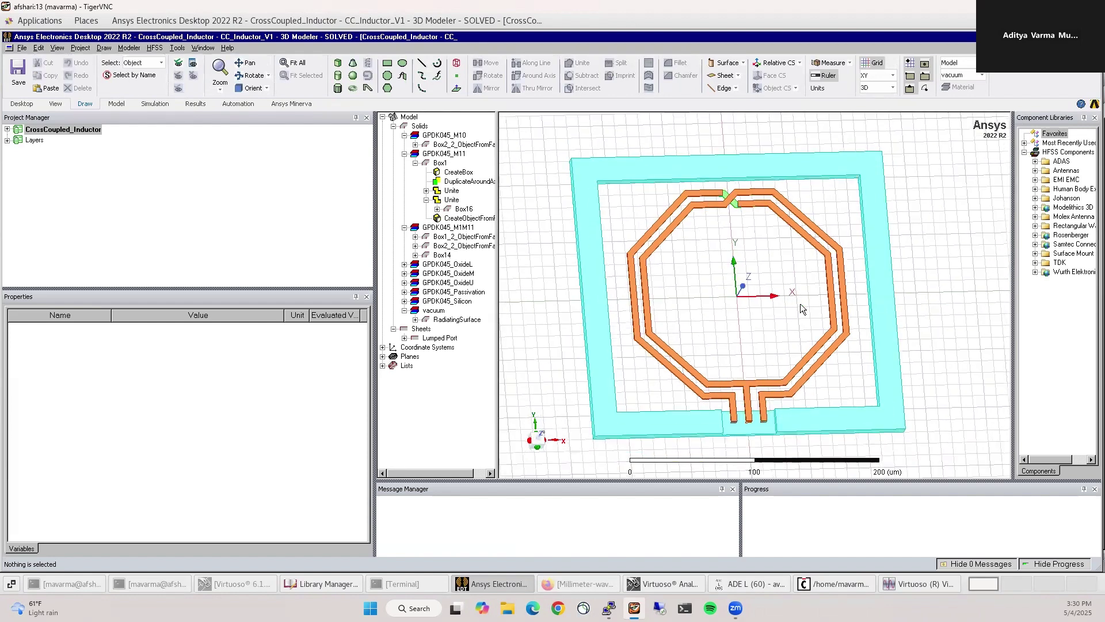
Switch to Firefox and look through the Millimeter-wave Integrated Circuits playlist down to the BEOL extraction and Cadence-HFSS co-design videos
scroll(807, 297, up, 1)
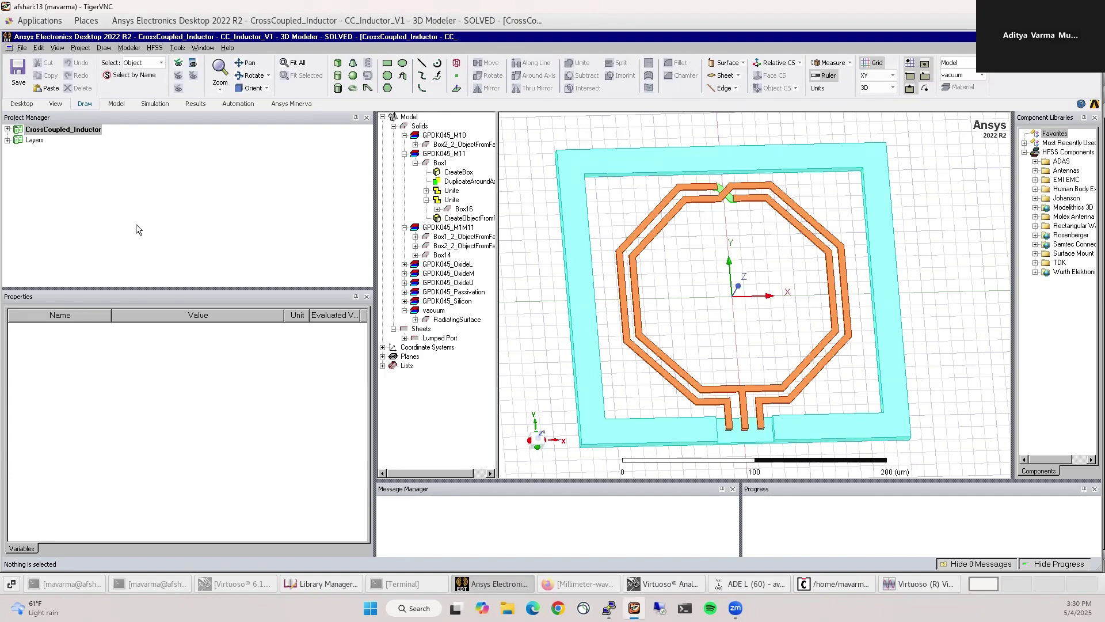
click(581, 586)
scroll(588, 367, down, 6)
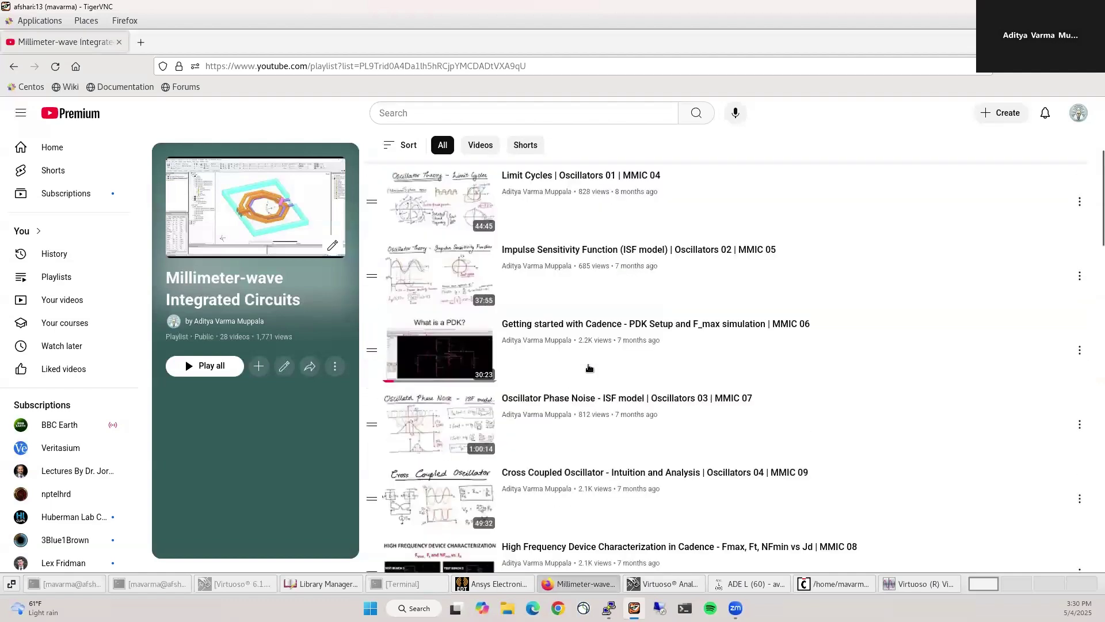
scroll(589, 367, down, 8)
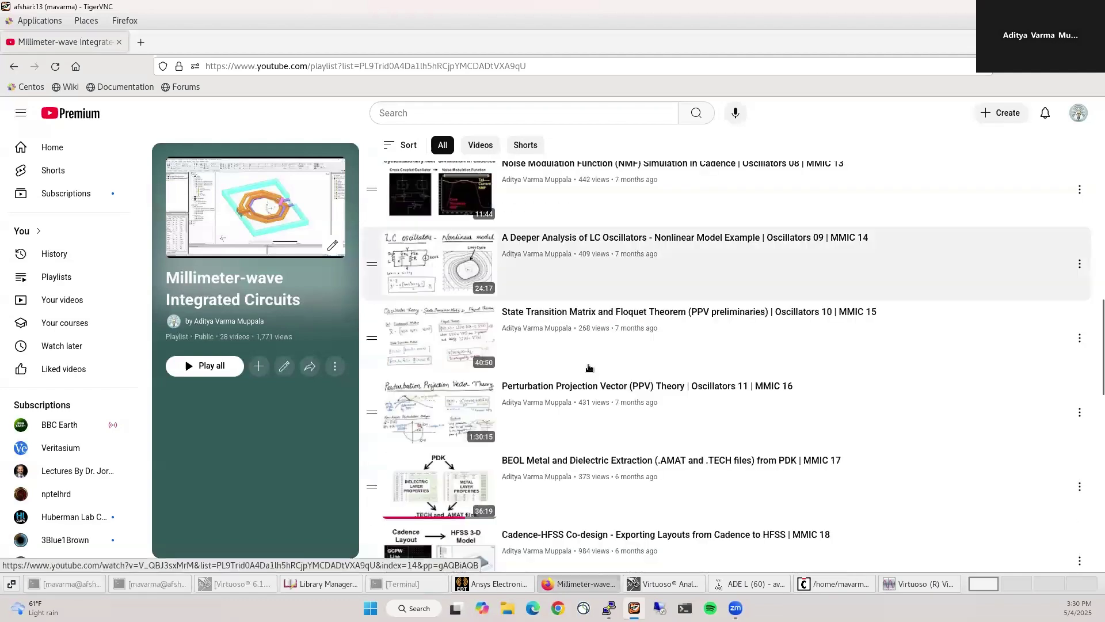
scroll(589, 367, down, 1)
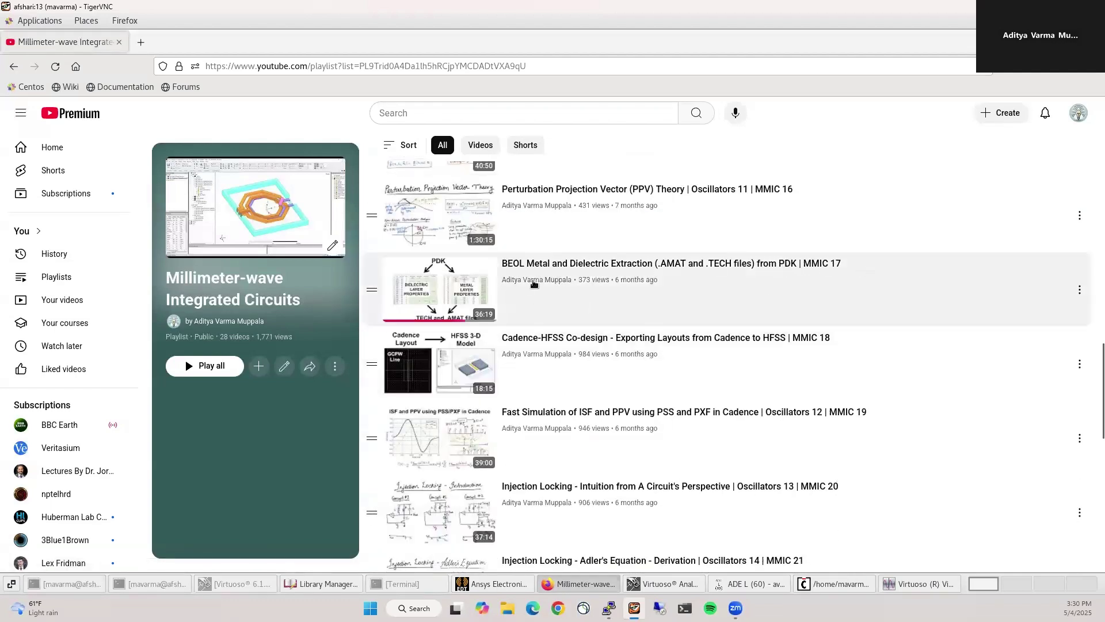
Return to Ansys Electronics Desktop and open the All_Layers_v1 design of the Layers project to examine its metal, via and oxide stack
click(494, 583)
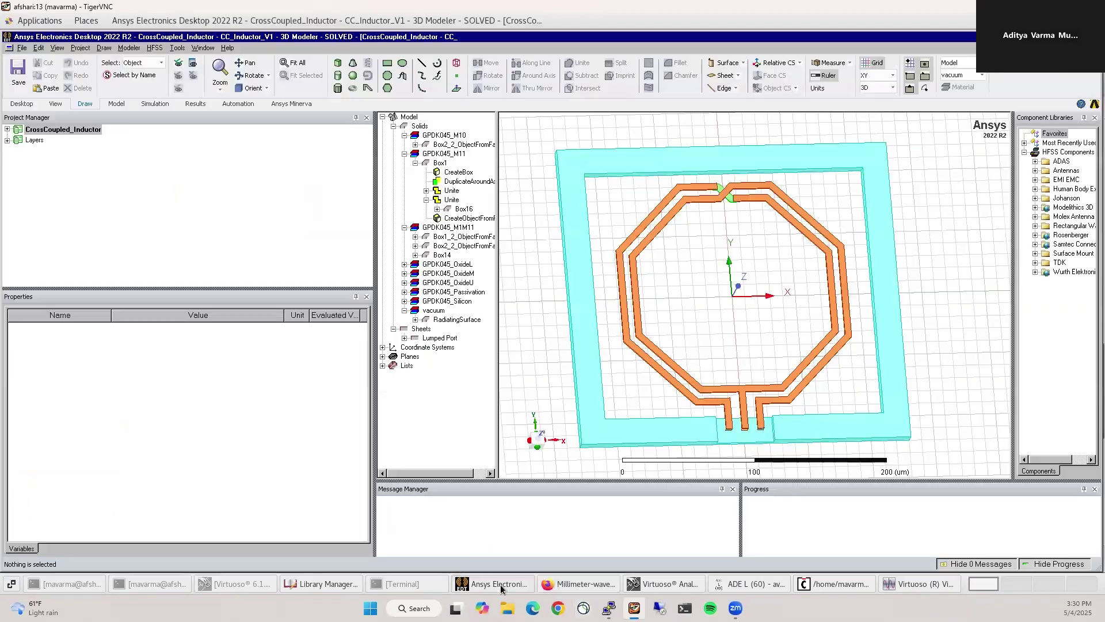
click(7, 141)
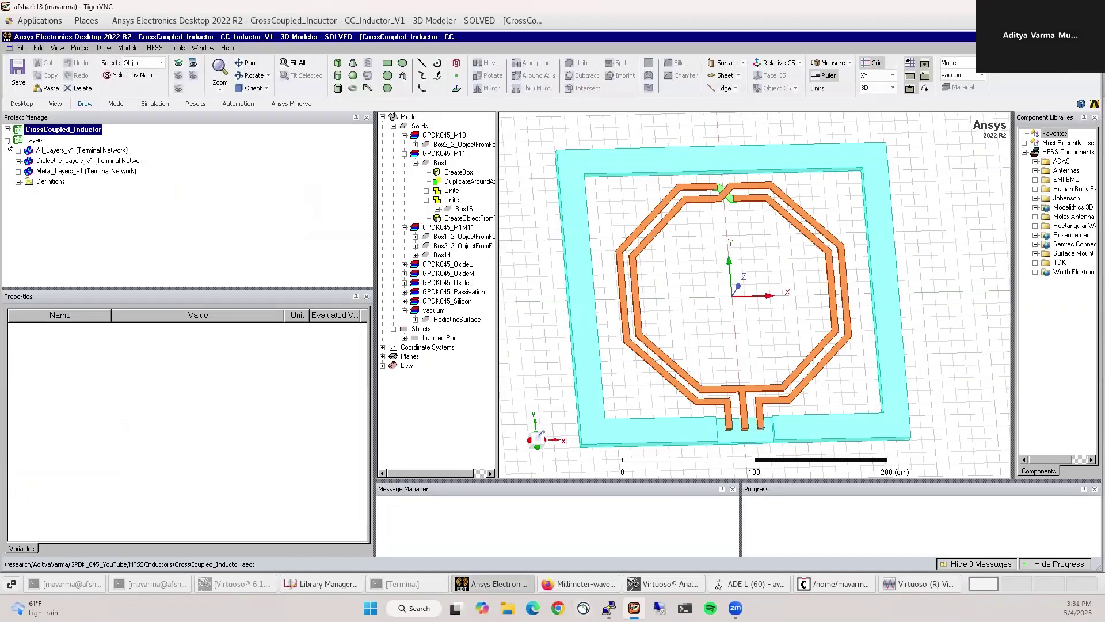
click(59, 151)
double_click(59, 151)
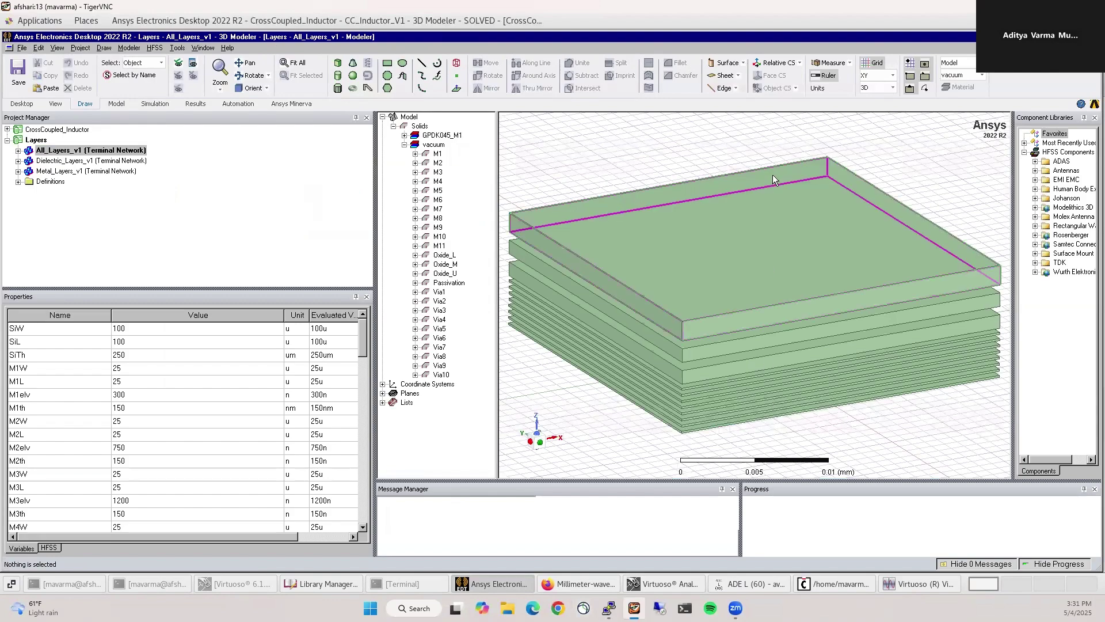
scroll(541, 235, down, 1)
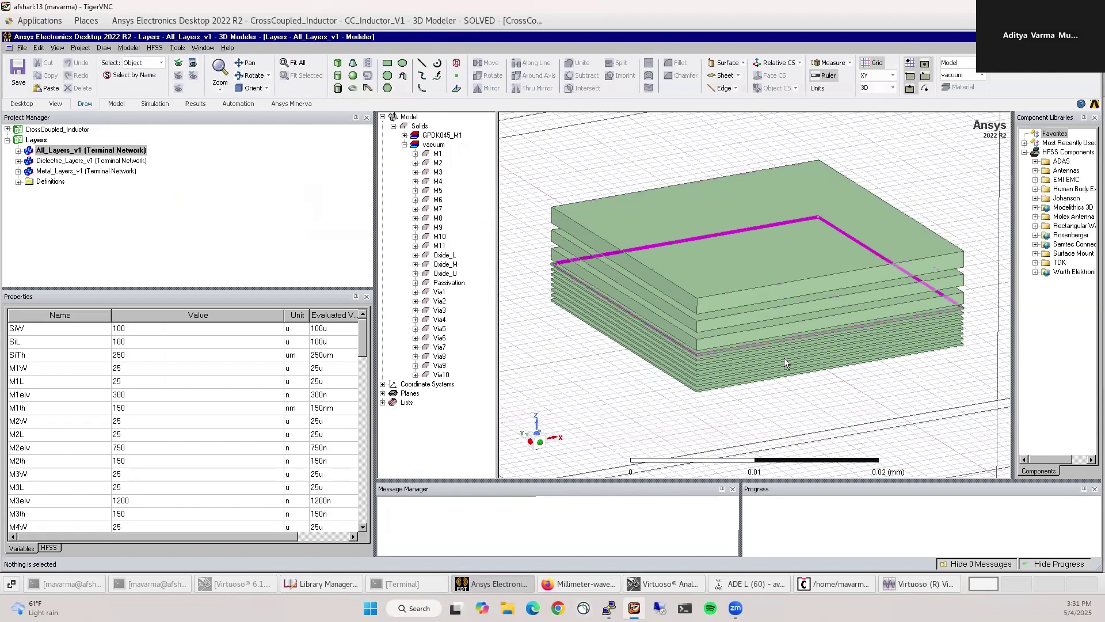
scroll(743, 396, down, 2)
scroll(659, 339, down, 2)
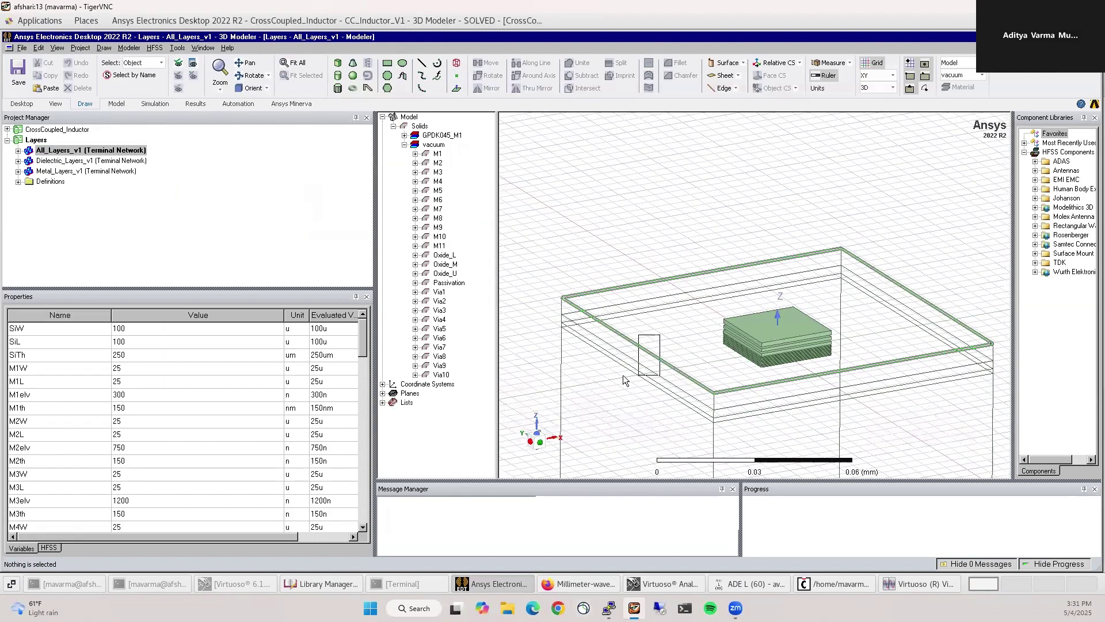
click(571, 188)
scroll(711, 335, up, 3)
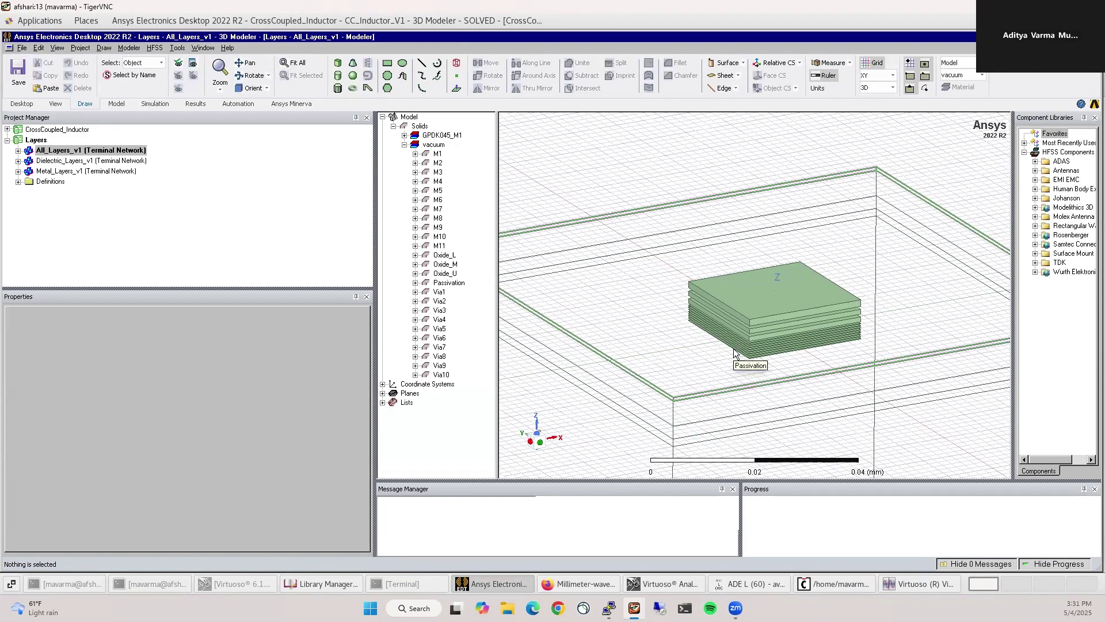
Open the CC_Inductor_V1 design of the CrossCoupled_Inductor project and examine its octagonal coil and feed terminals
click(7, 140)
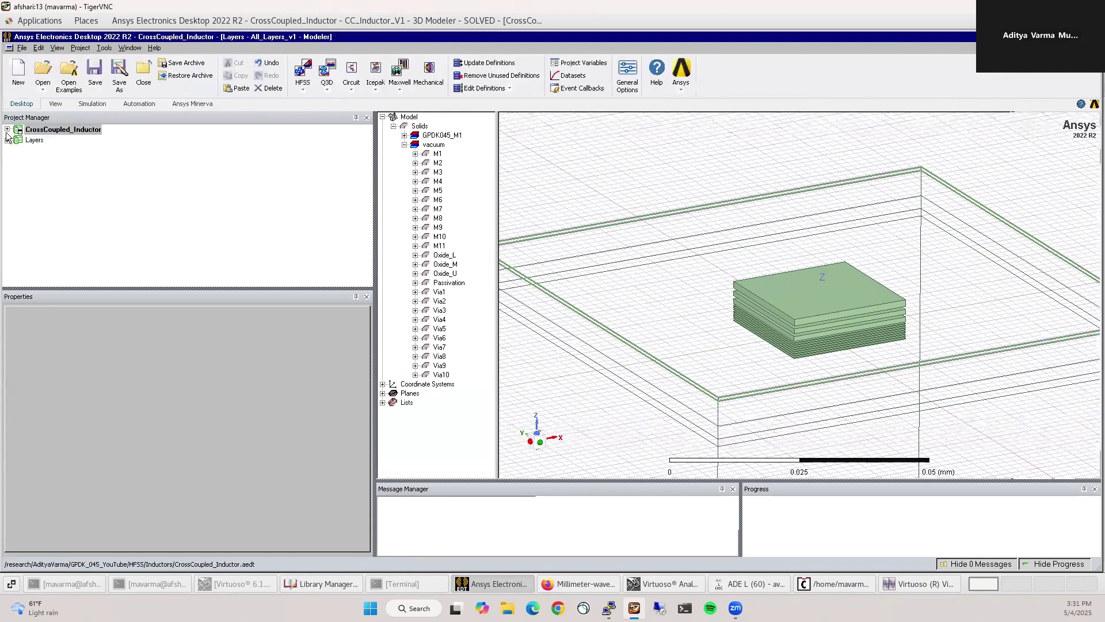
click(7, 129)
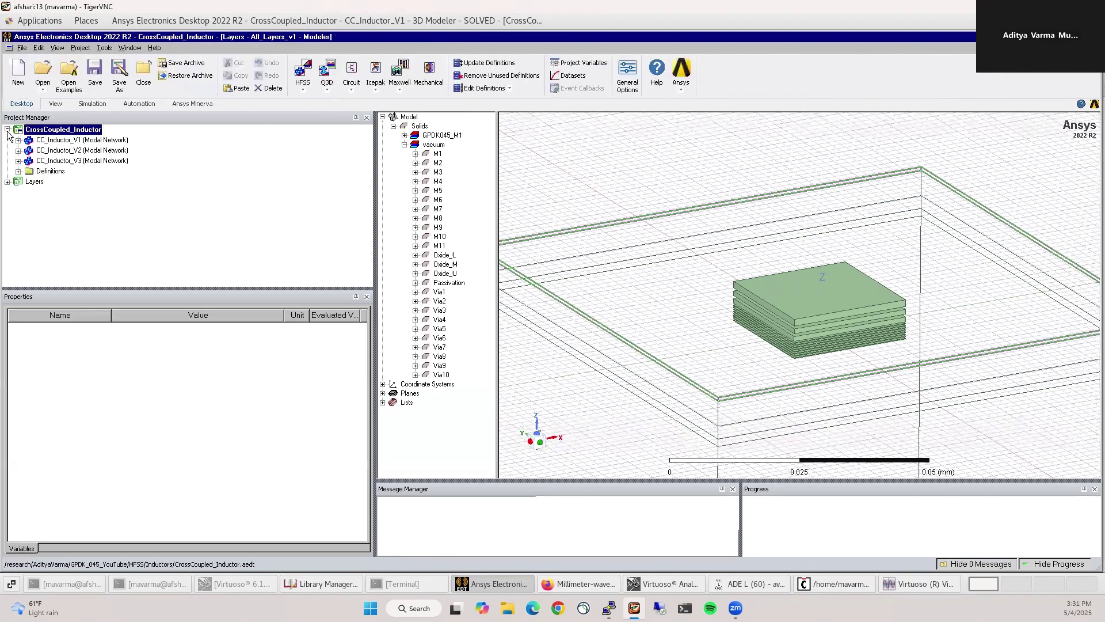
double_click(63, 140)
mouse_move(746, 298)
middle_down()
mouse_move(719, 313)
mouse_move(728, 275)
mouse_move(754, 293)
mouse_move(748, 302)
middle_up()
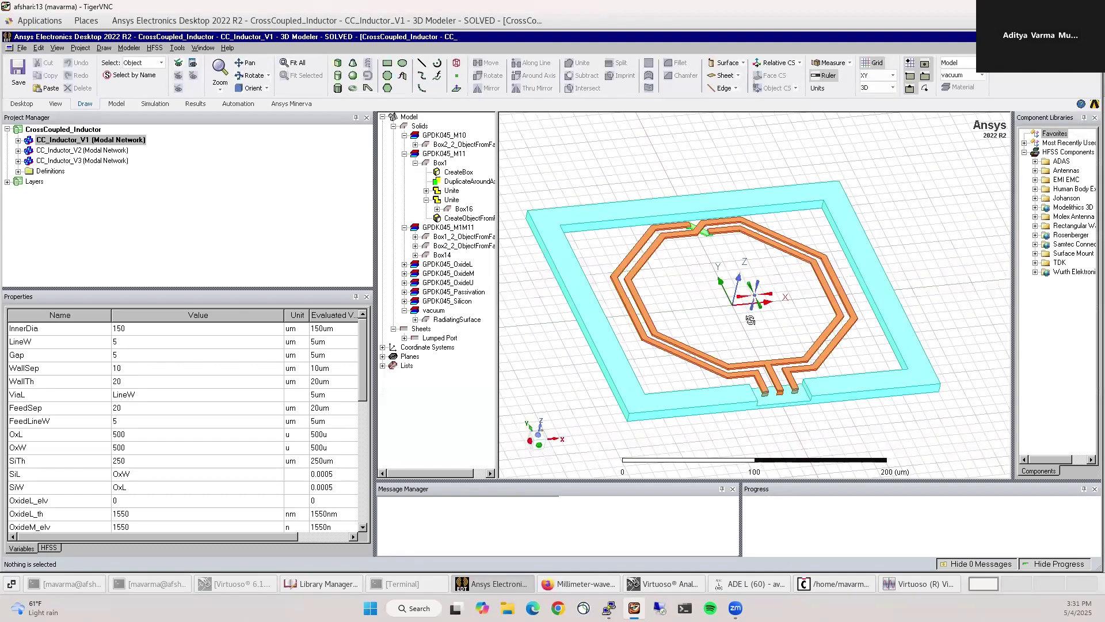
scroll(770, 450, up, 1)
scroll(771, 451, up, 1)
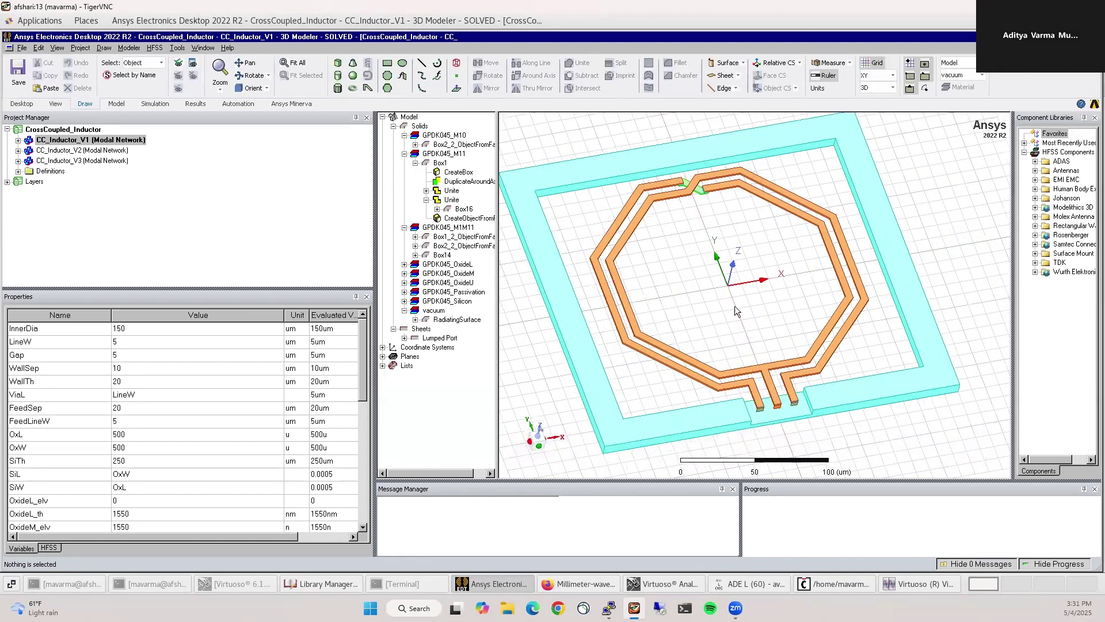
scroll(722, 283, down, 1)
scroll(720, 278, up, 1)
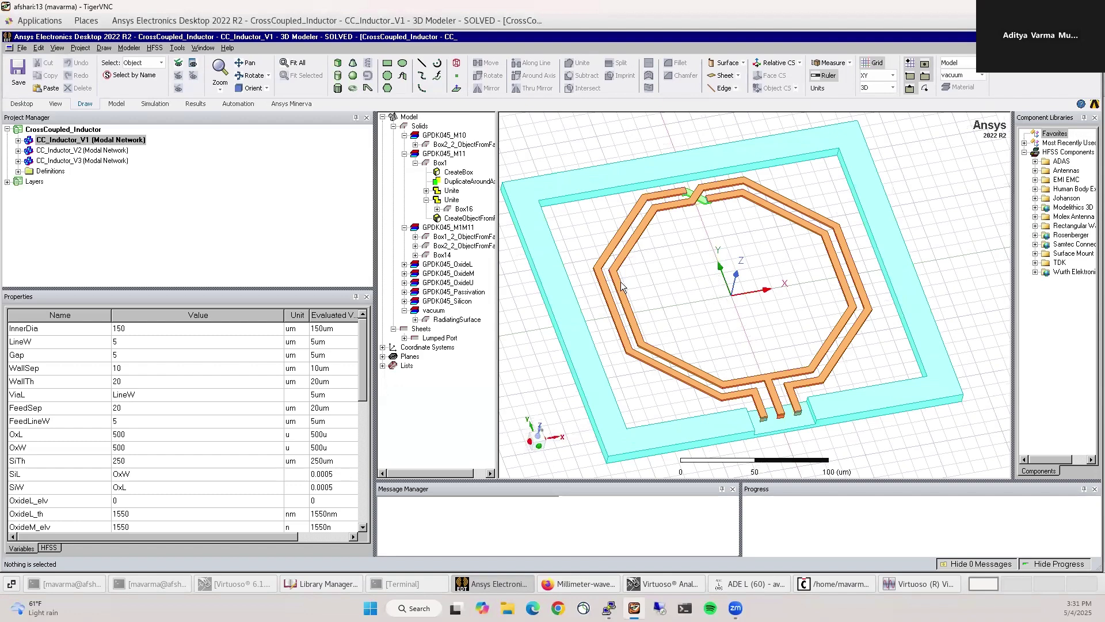
Duplicate the CC_Inductor_V1 design within the CrossCoupled_Inductor project
right_click(69, 144)
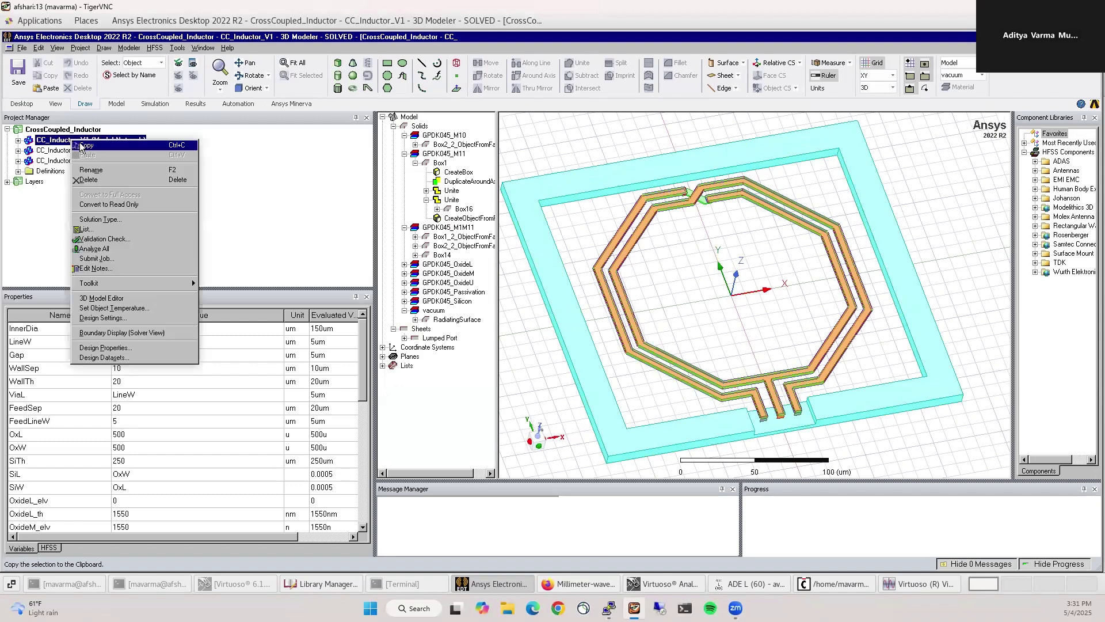
click(65, 134)
right_click(65, 134)
click(102, 171)
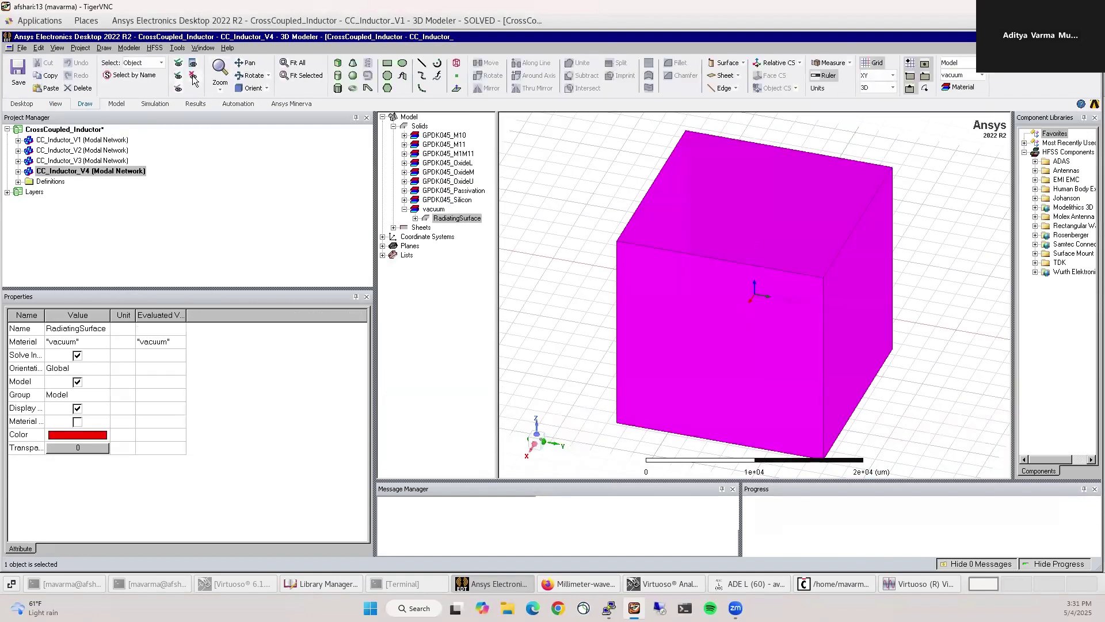
Hide the radiating surface and the passivation, oxide and silicon bodies in the duplicated design, exposing the coil and its feed lines
key(ctrl+d)
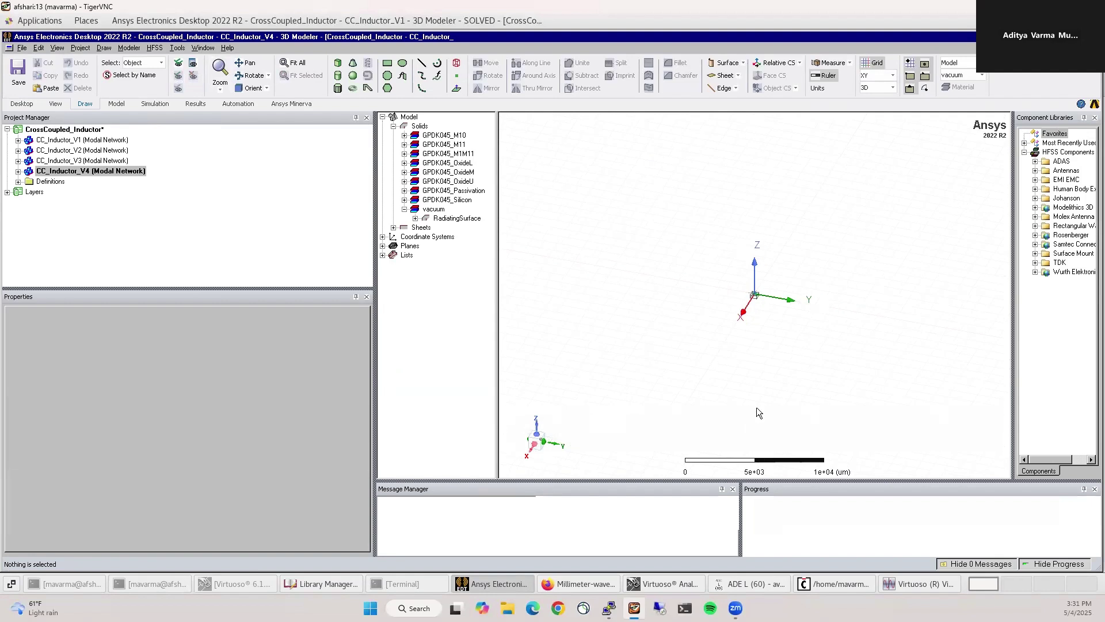
click(688, 312)
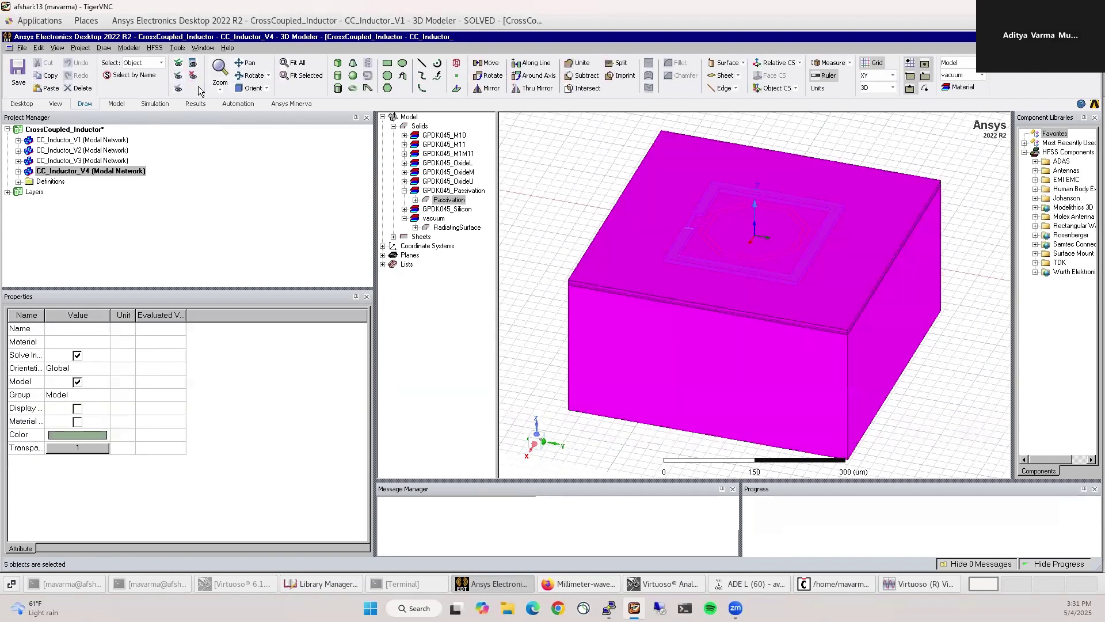
click(193, 76)
middle_drag(694, 266, 844, 343)
scroll(727, 272, up, 1)
middle_drag(727, 275, 783, 457)
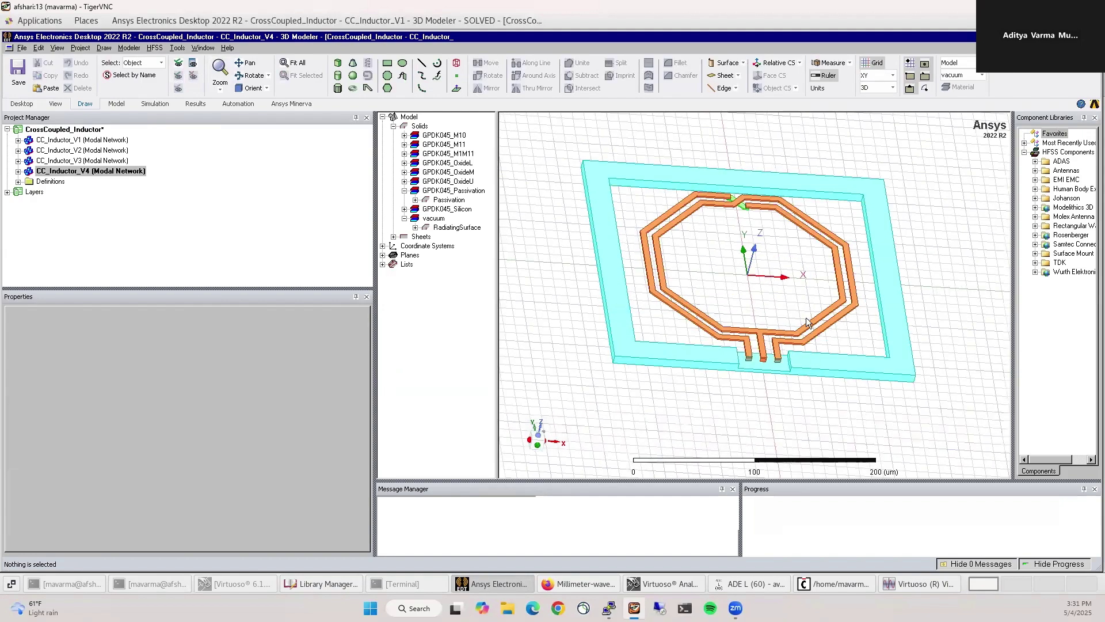
middle_drag(809, 323, 786, 373)
scroll(775, 401, up, 5)
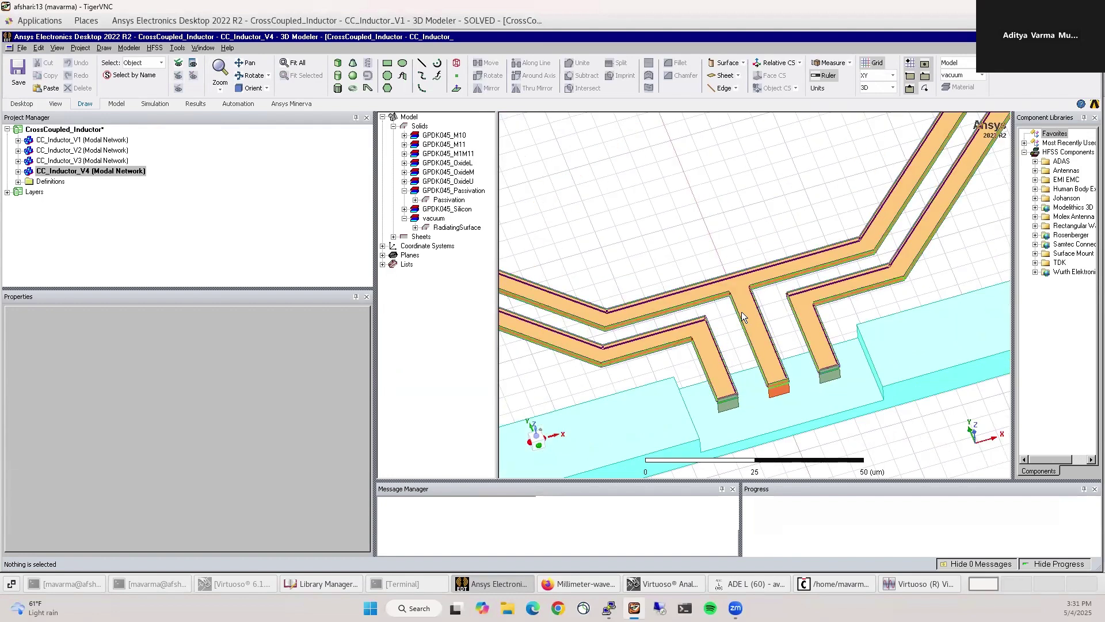
Delete the lumped port sheet at the inductor's middle feed line and clear the project's messages
click(745, 314)
scroll(786, 351, down, 2)
scroll(807, 442, down, 1)
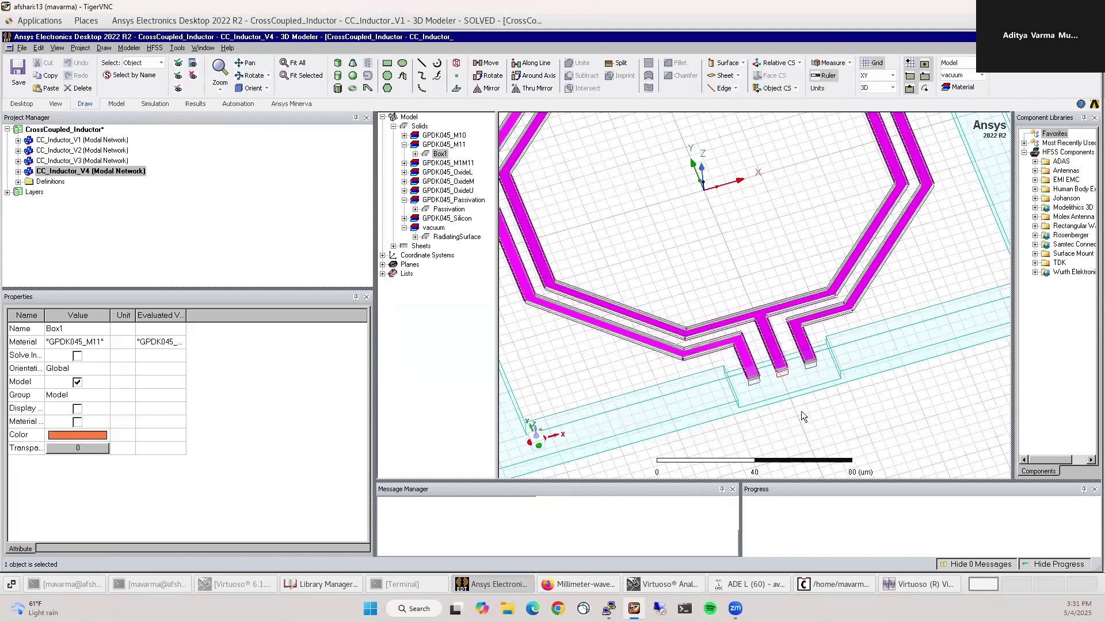
click(804, 415)
click(799, 386)
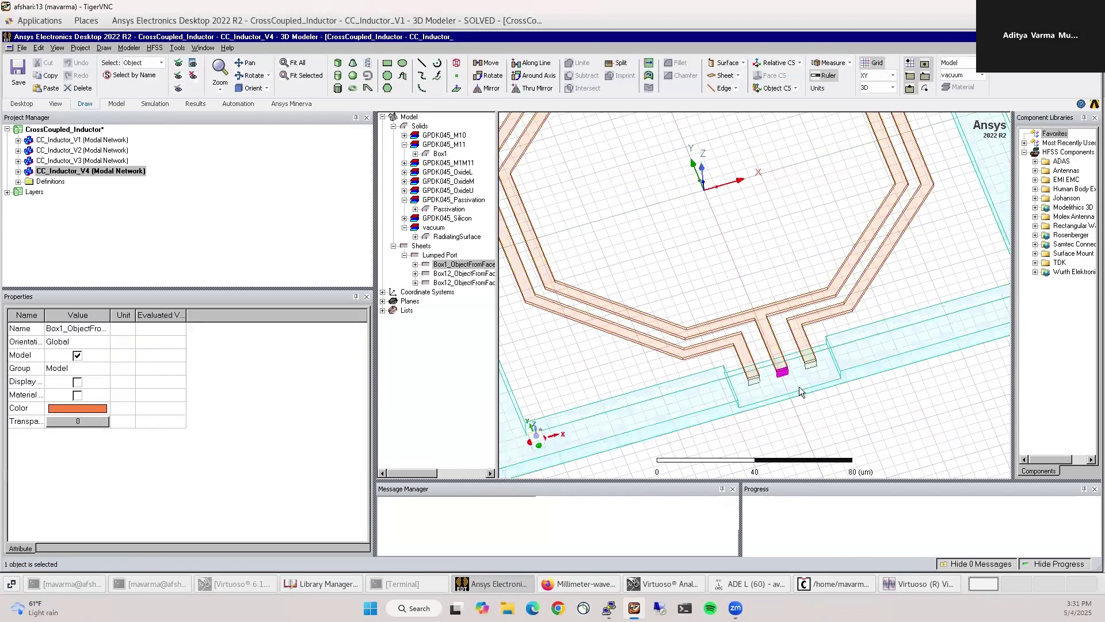
key(Delete)
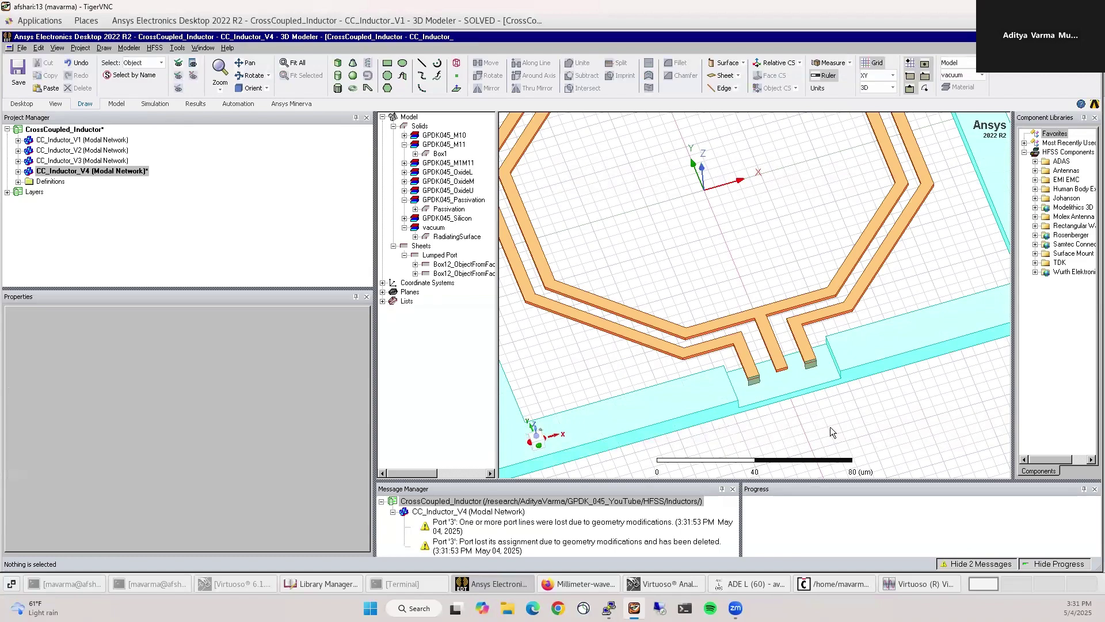
mouse_move(778, 387)
middle_down()
mouse_move(762, 327)
mouse_move(819, 352)
mouse_move(807, 405)
middle_up()
scroll(825, 429, down, 3)
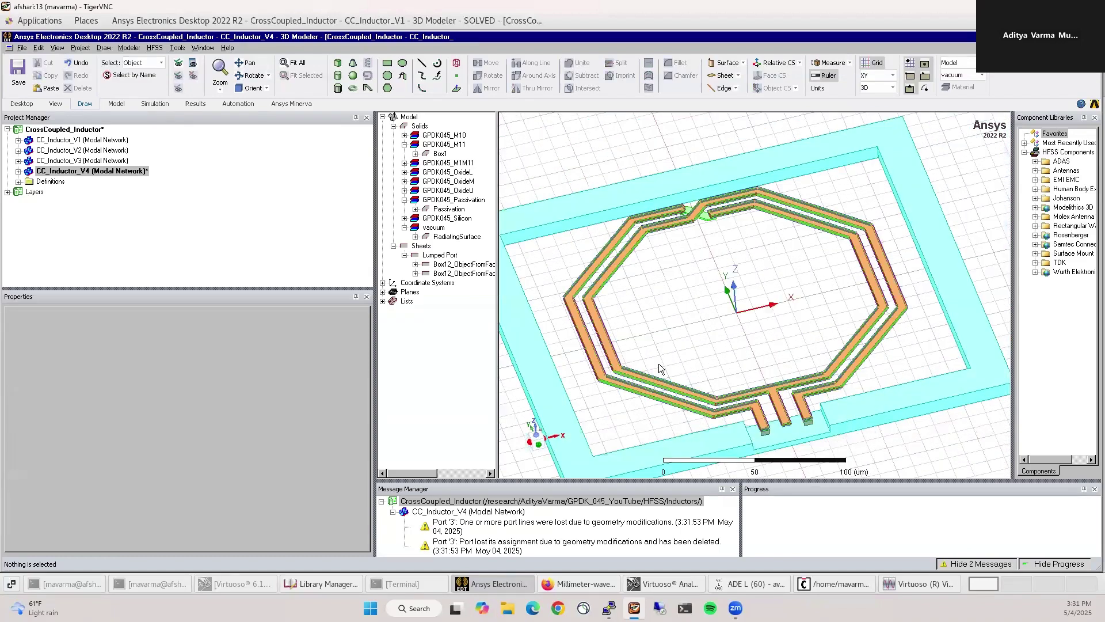
middle_drag(660, 300, 676, 337)
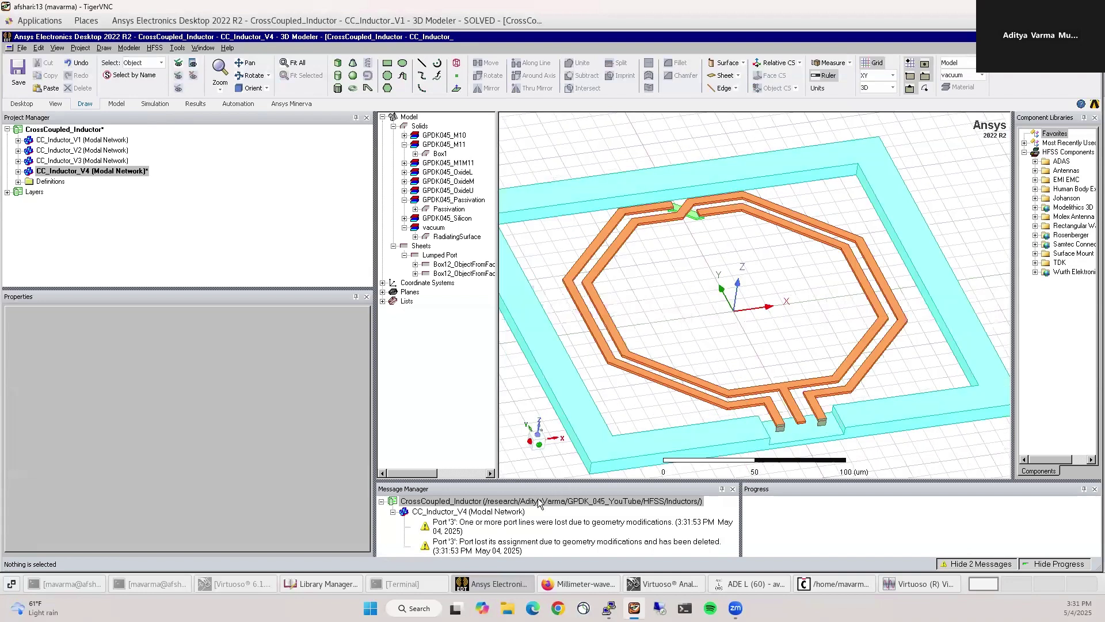
right_click(538, 502)
click(554, 508)
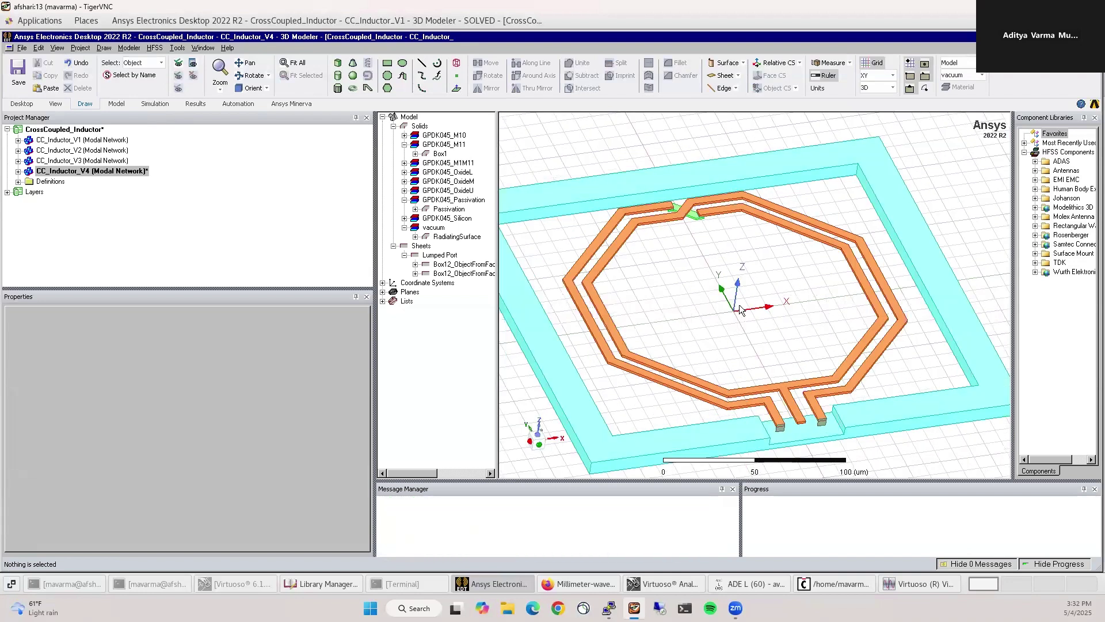
Validate the modified inductor design and run all its analyses
scroll(741, 311, down, 2)
click(155, 104)
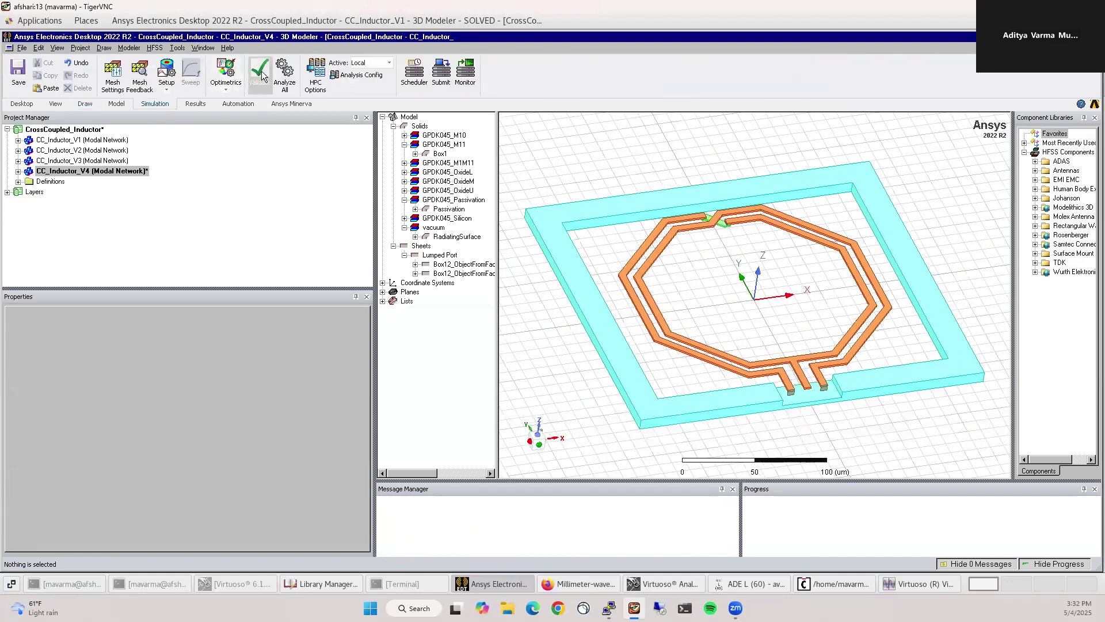
click(262, 76)
click(528, 357)
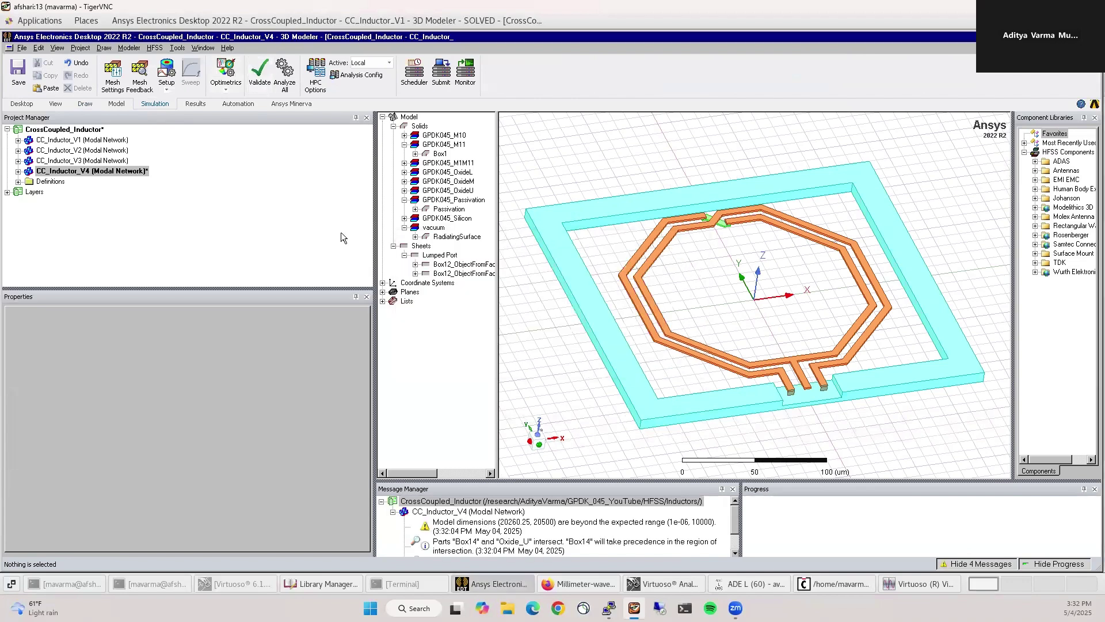
click(285, 73)
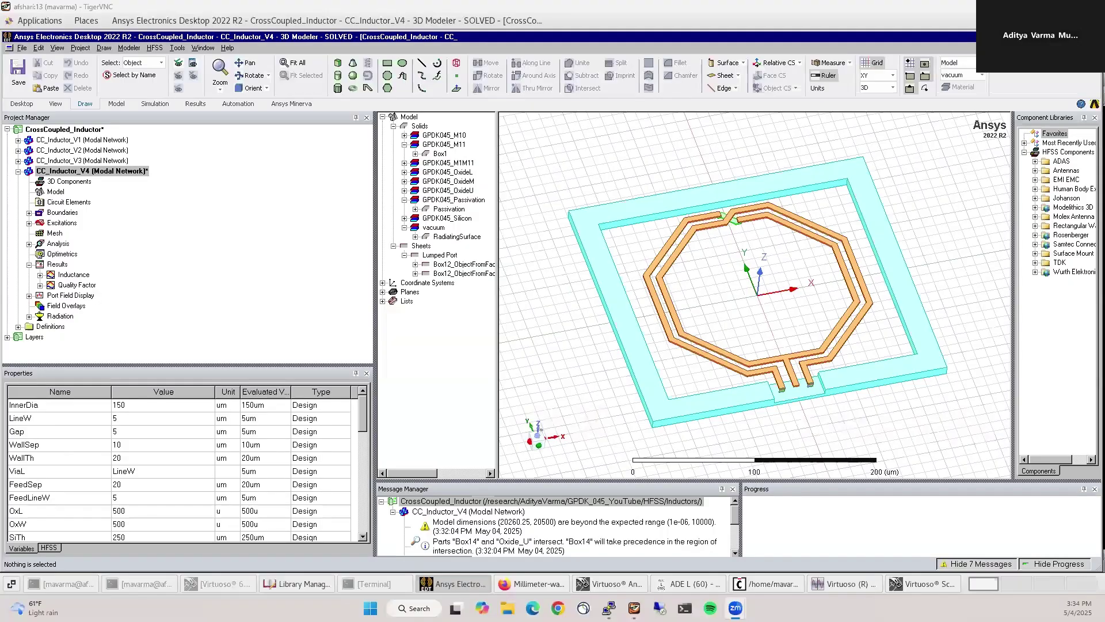
Open the Inductance report, place an X marker at about 10 GHz and expand the report's trace expression
double_click(74, 274)
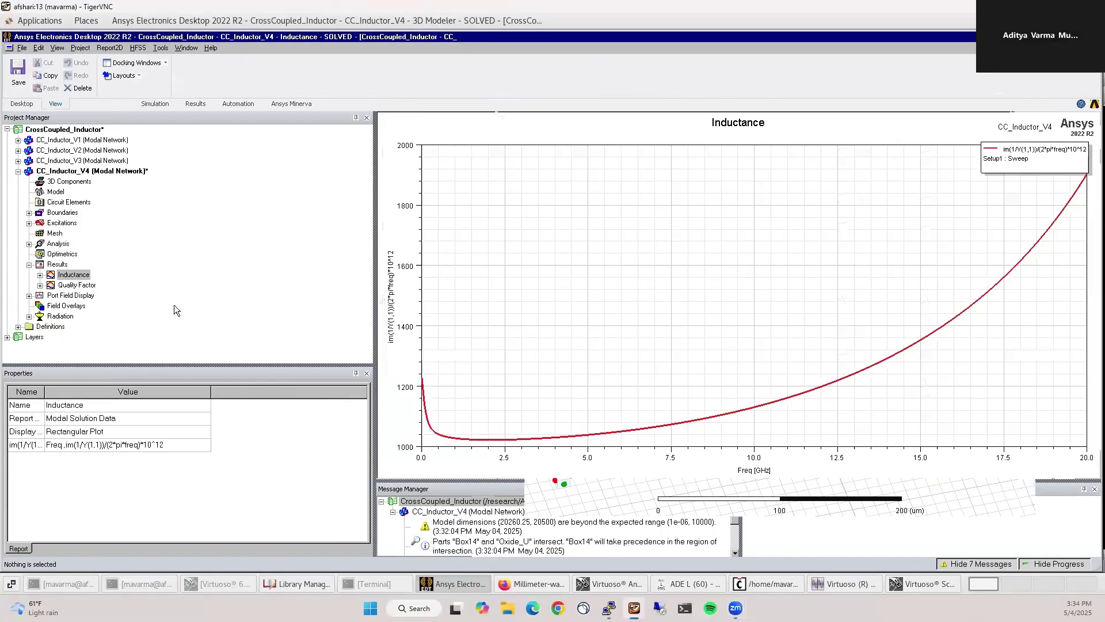
right_click(711, 302)
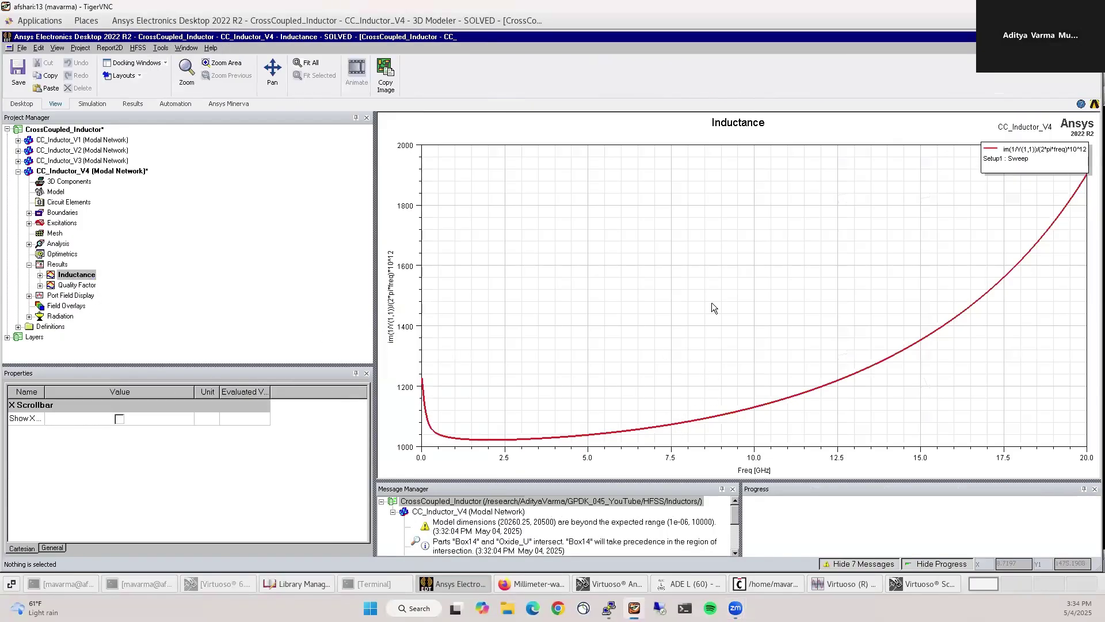
mouse_move(731, 309)
click(821, 389)
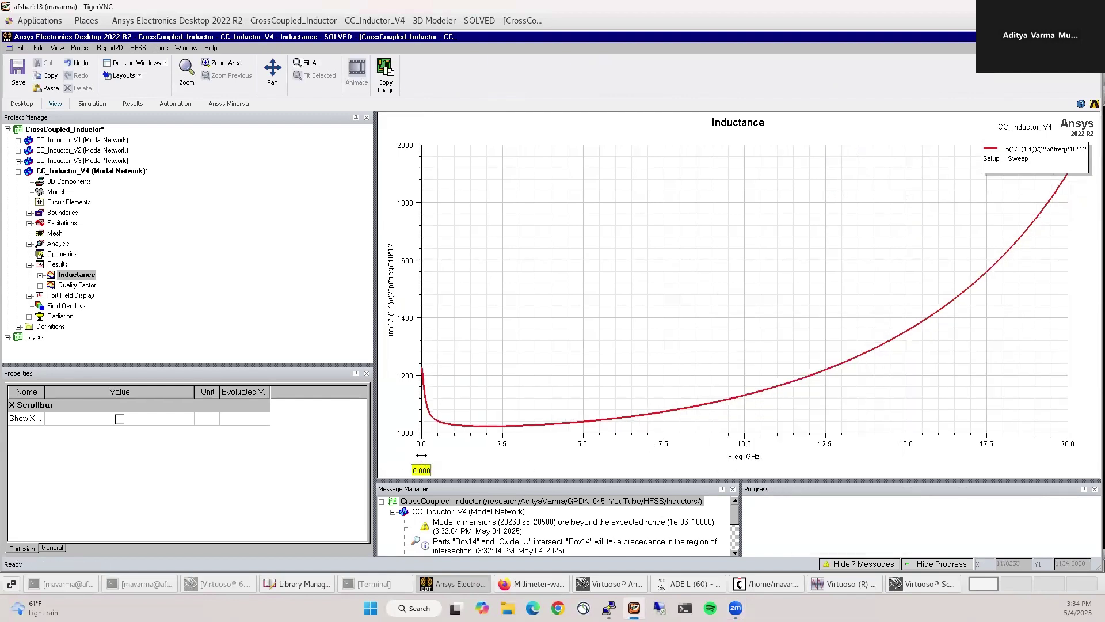
drag(454, 443, 744, 443)
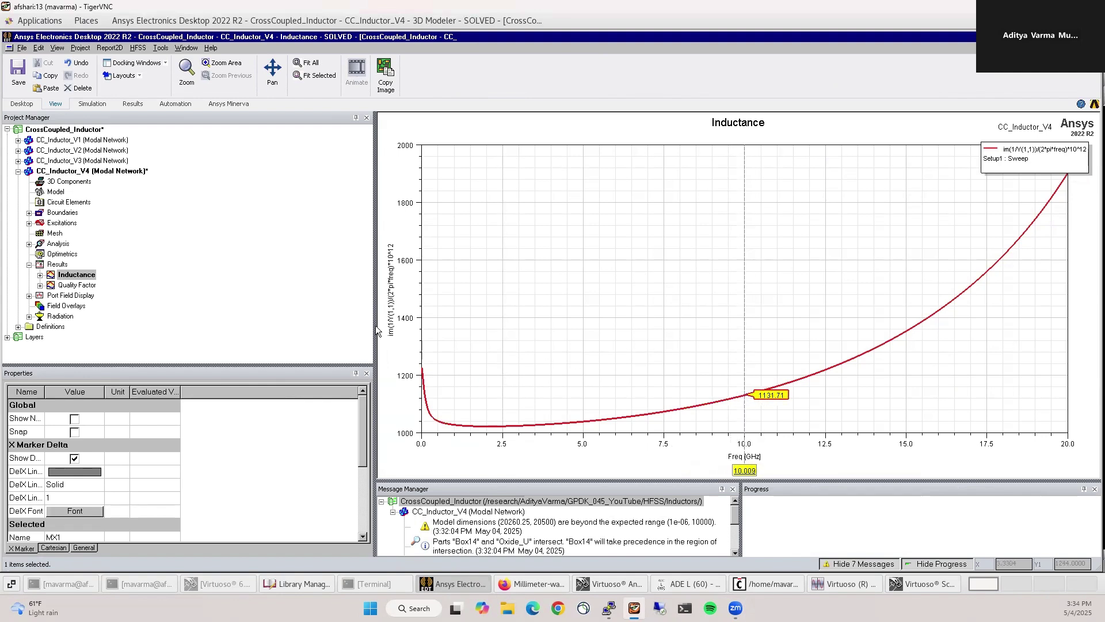
click(40, 275)
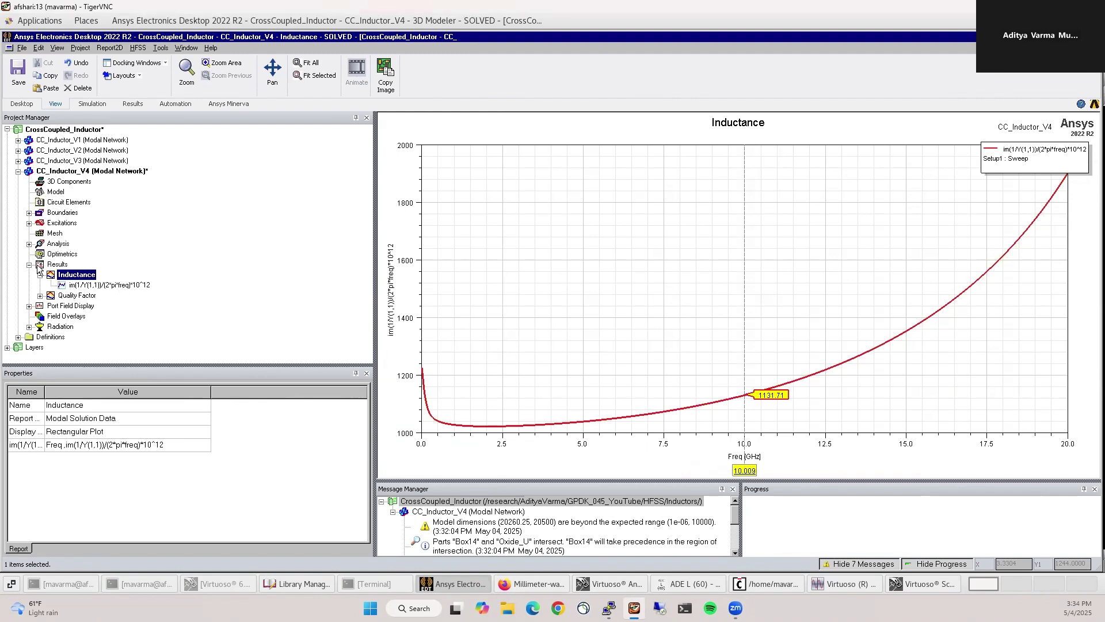
Review the frequency sweep under Setup1 of CC_Inductor_V4 without changing it, and open the design's Quality Factor report
click(29, 244)
click(40, 254)
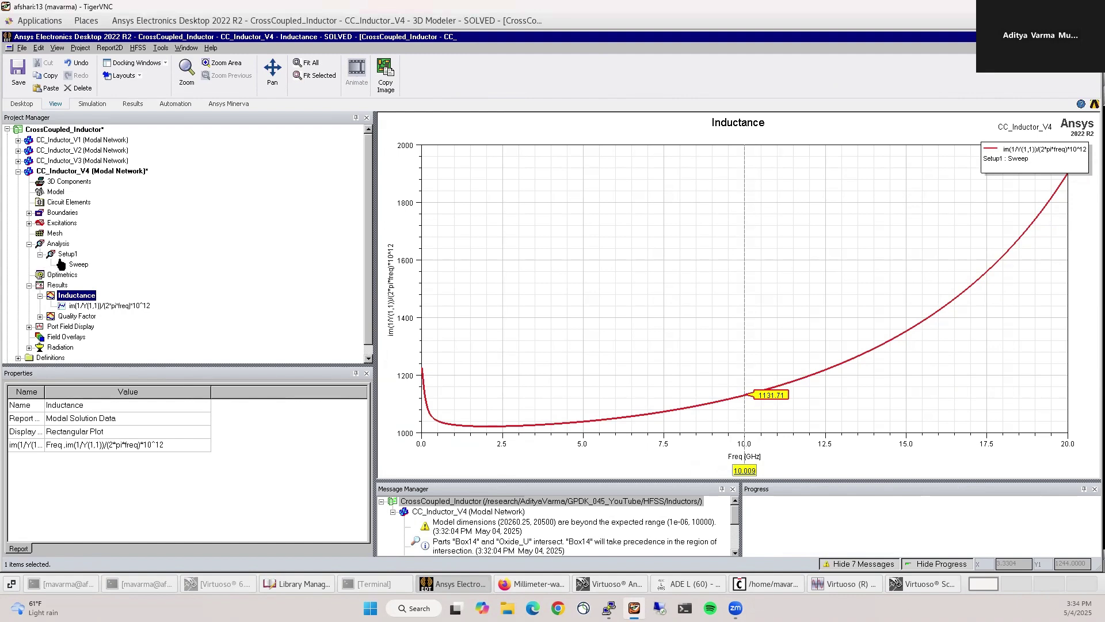
double_click(79, 264)
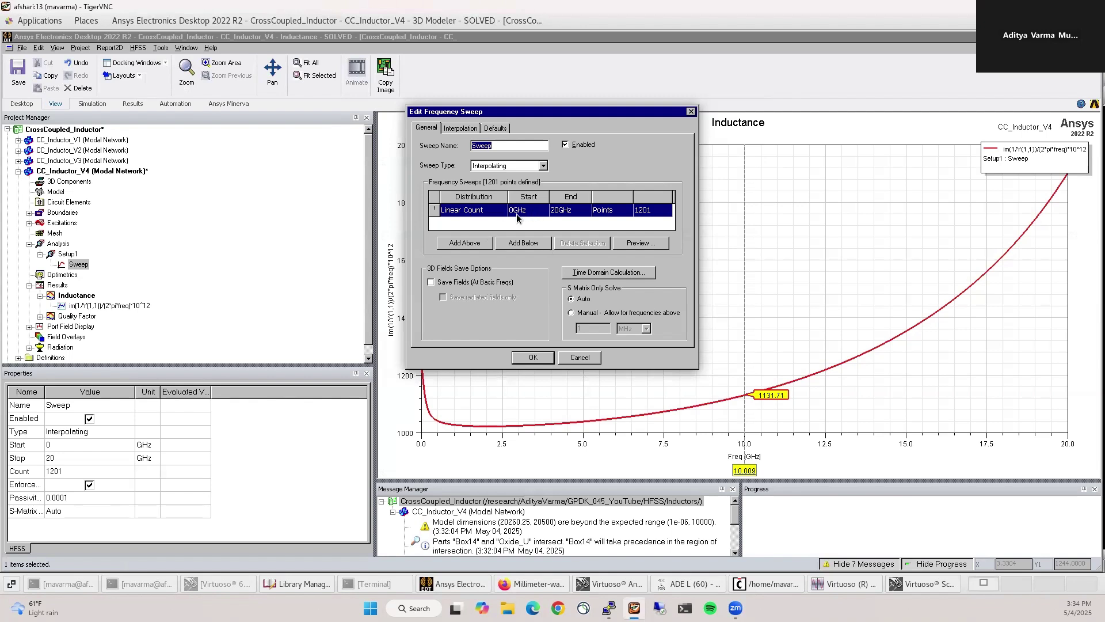
click(580, 358)
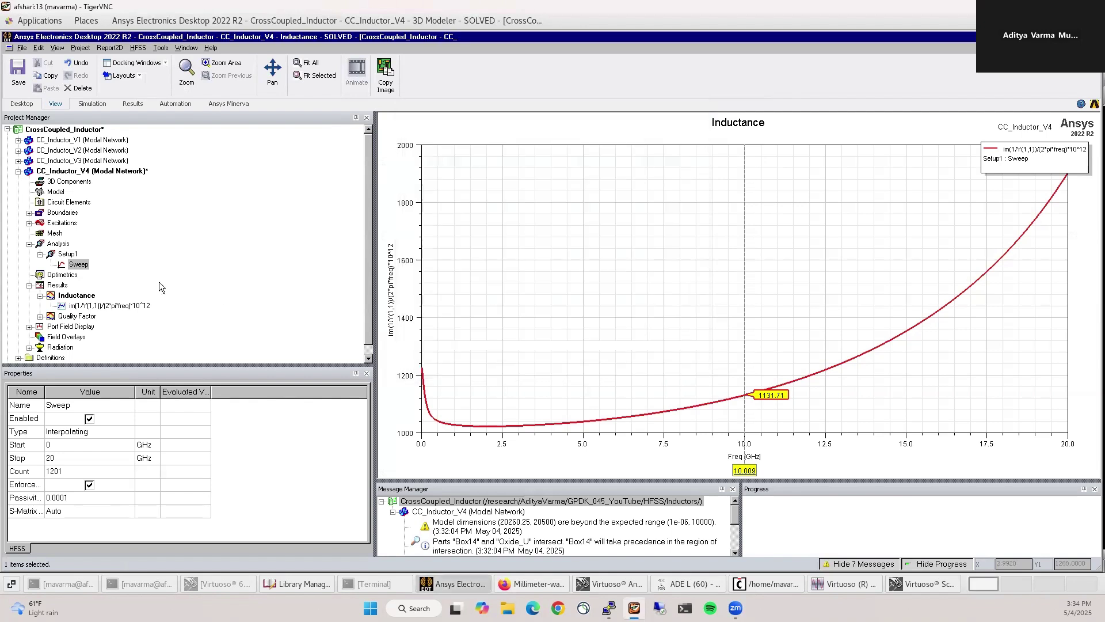
click(40, 254)
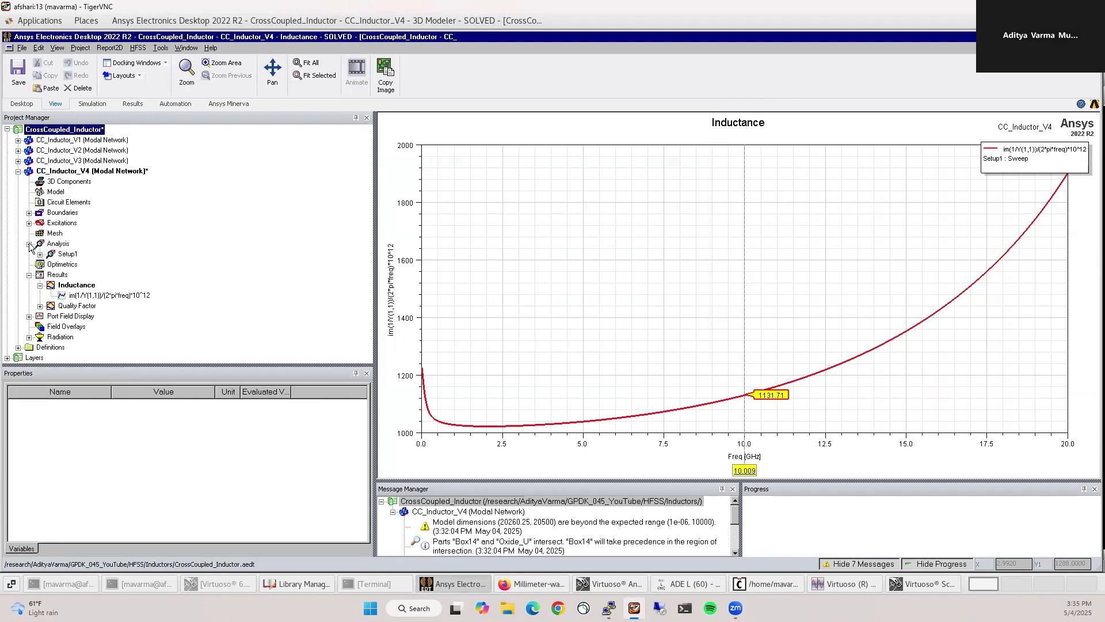
click(30, 244)
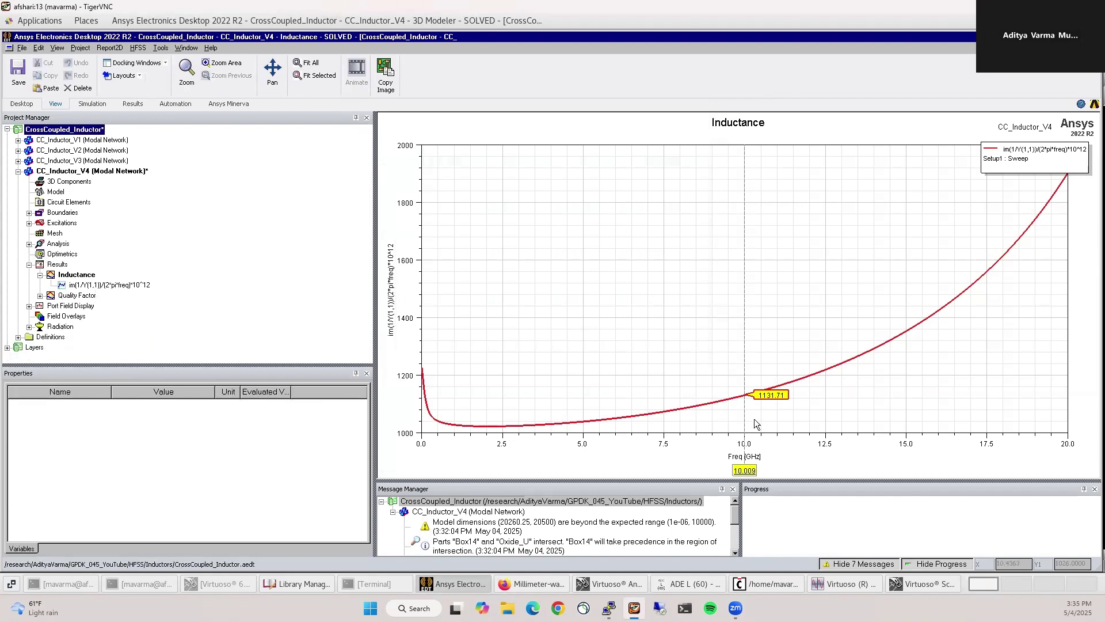
double_click(67, 296)
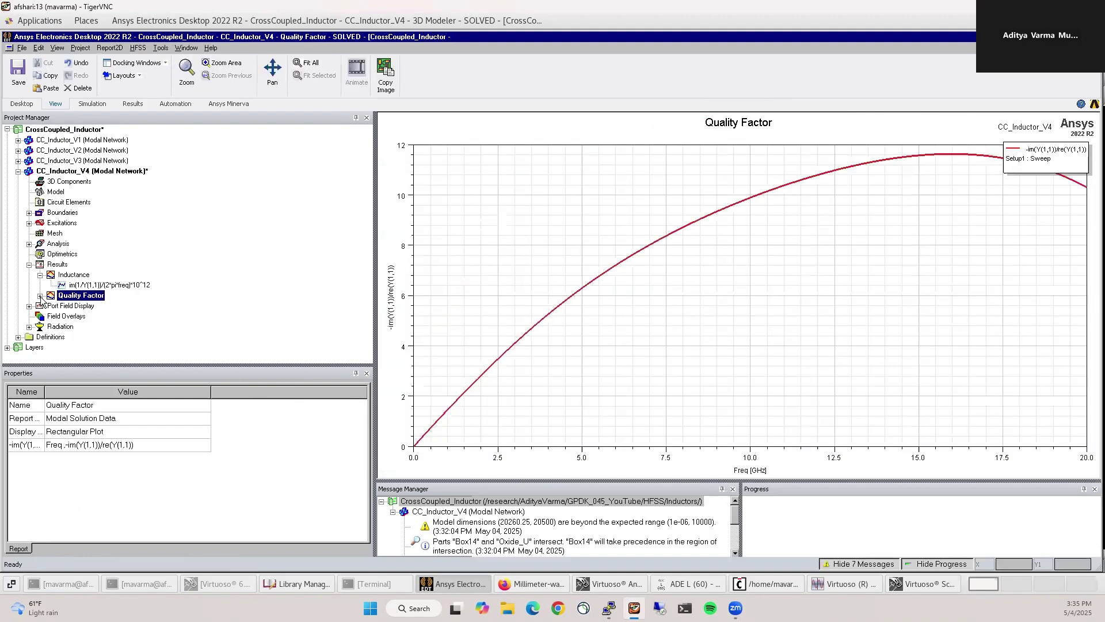
click(736, 330)
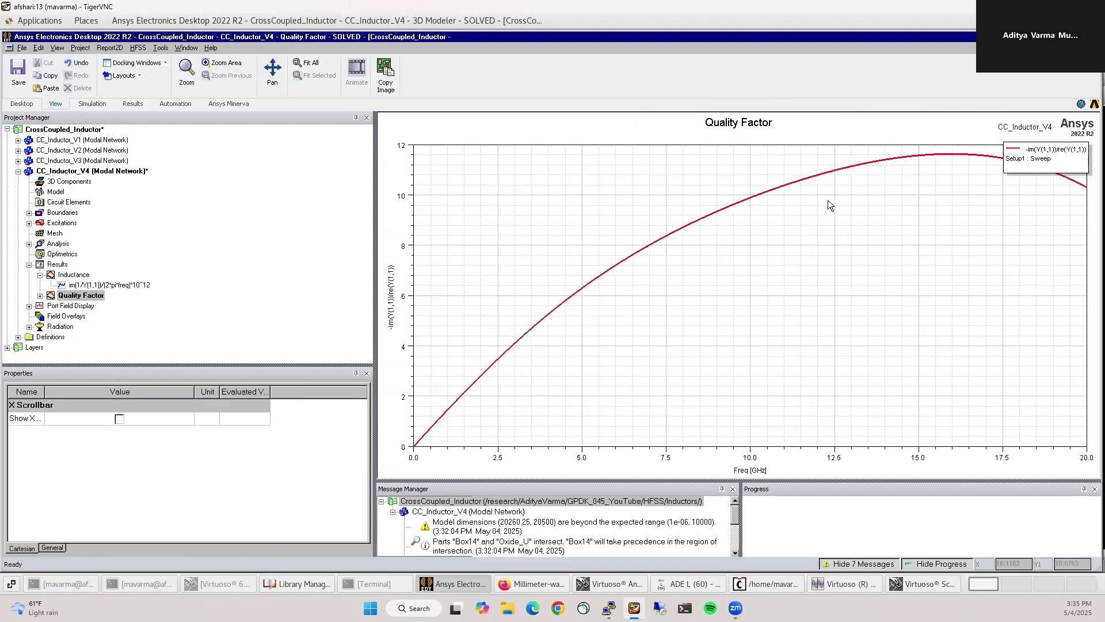
Open the CC_Inductor_V4 3D model and measure the length of the surrounding metal wall's outer edge opposite the feed lines
double_click(70, 171)
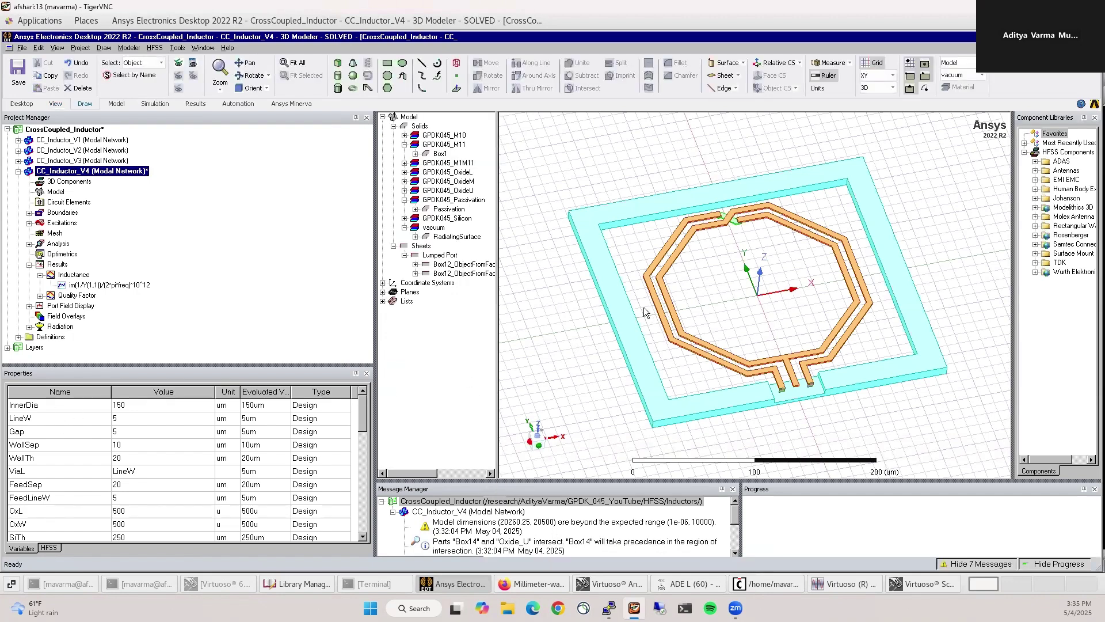
right_click(546, 288)
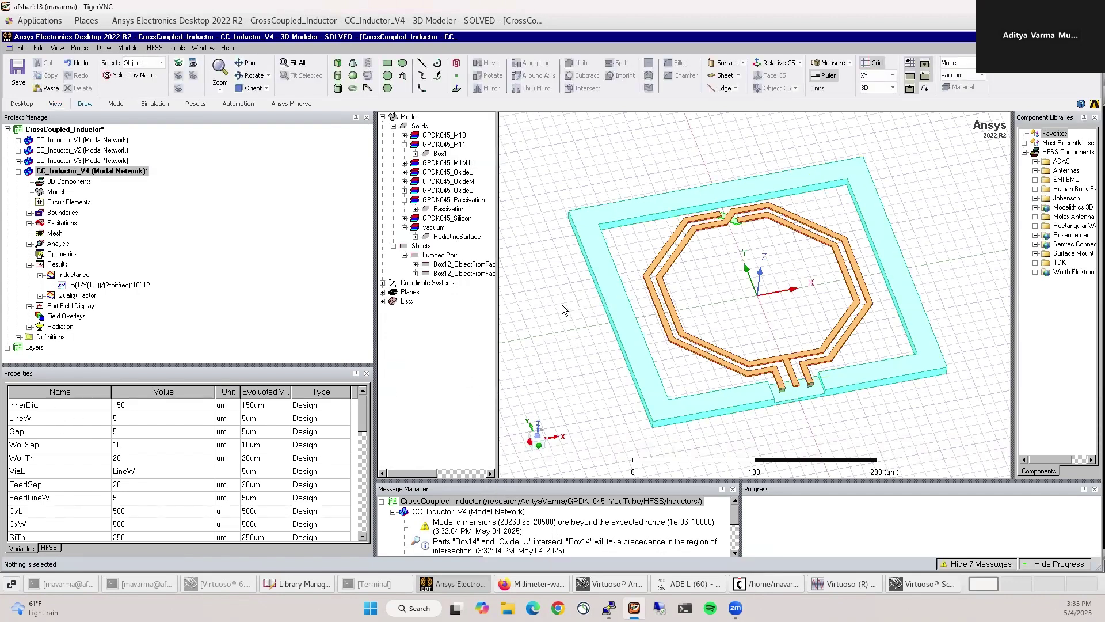
mouse_move(593, 353)
click(679, 362)
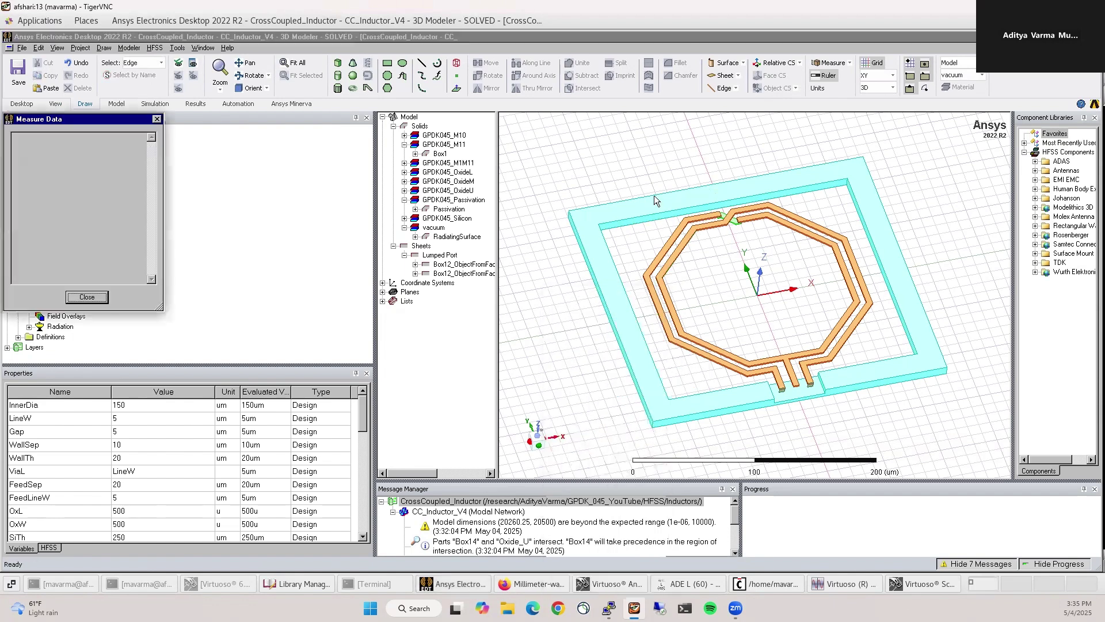
click(653, 195)
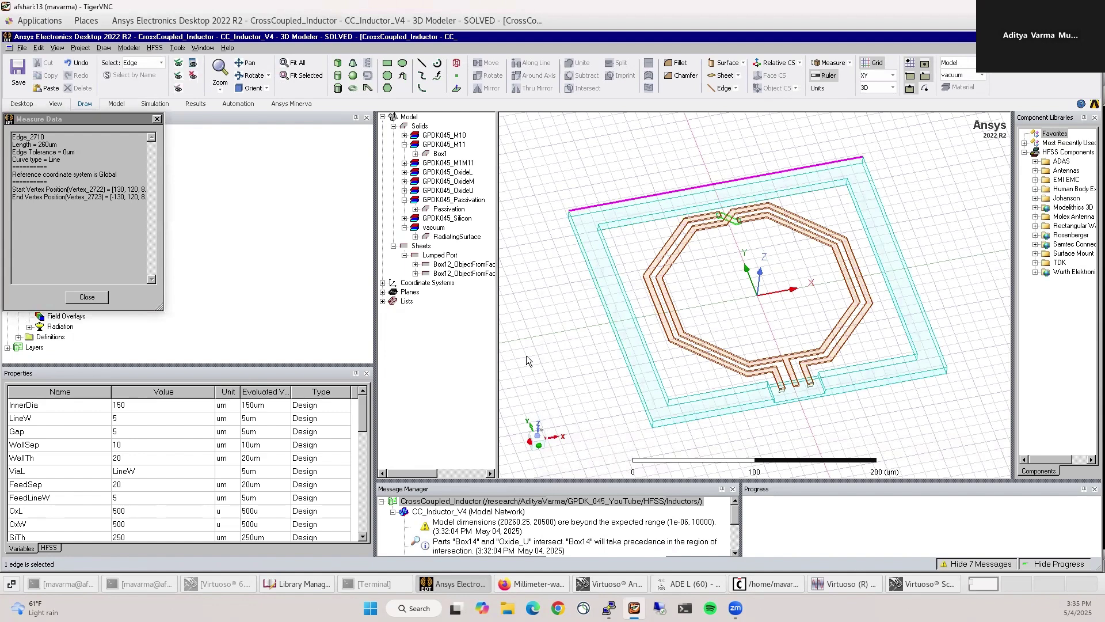
key(Escape)
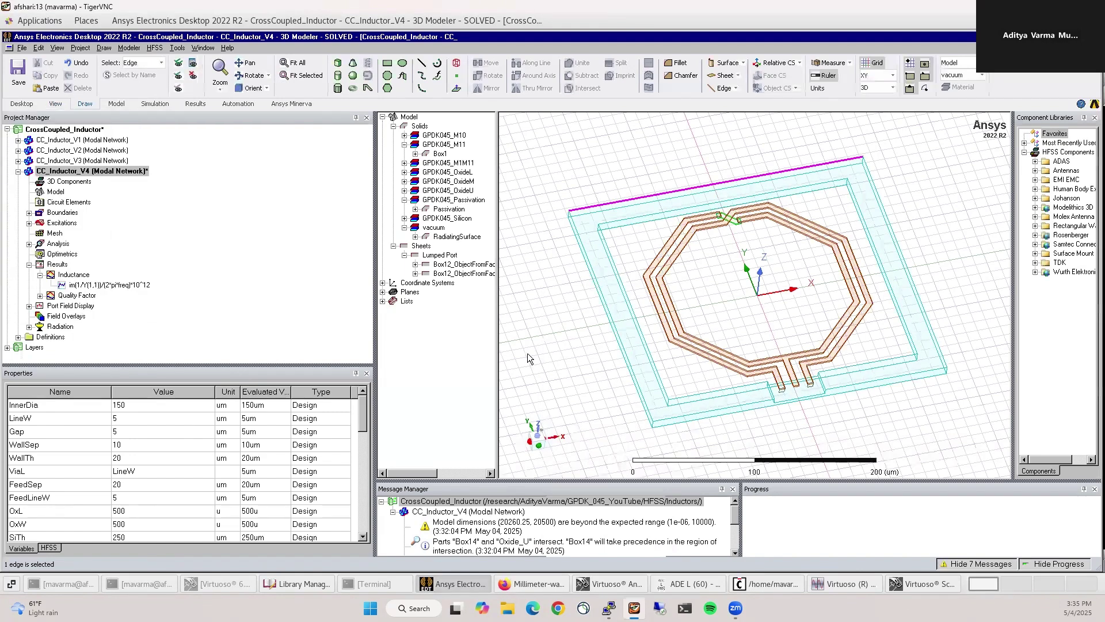
alt+drag(527, 354, 717, 323)
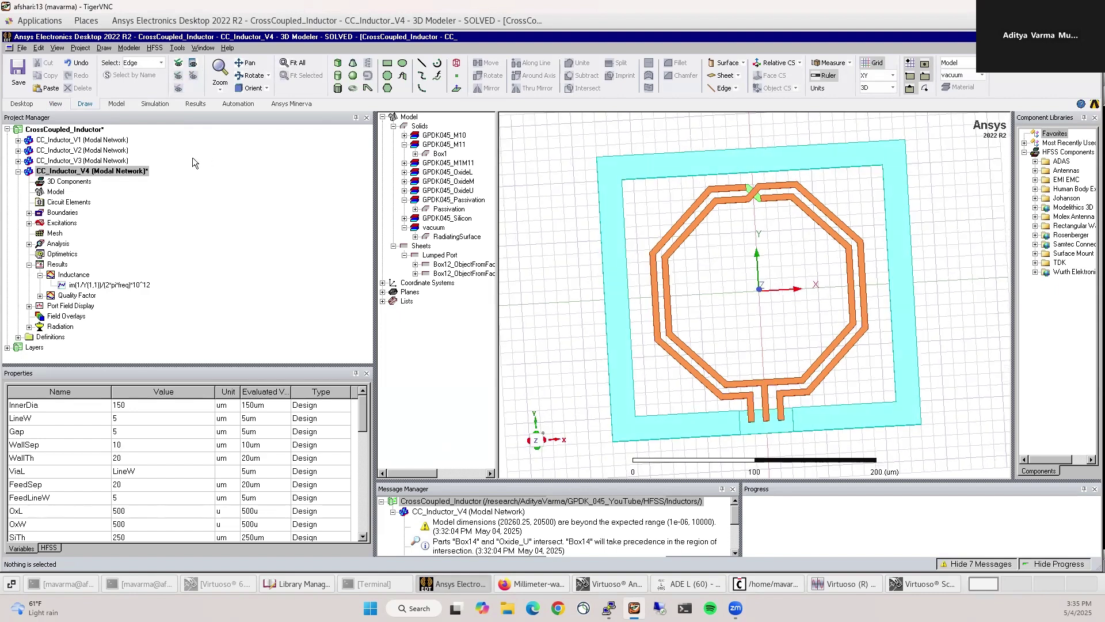
Collapse the CC_Inductor_V4 design and bring up the CC_Inductor_V3 3D model to inspect its coil geometry
click(18, 171)
click(69, 161)
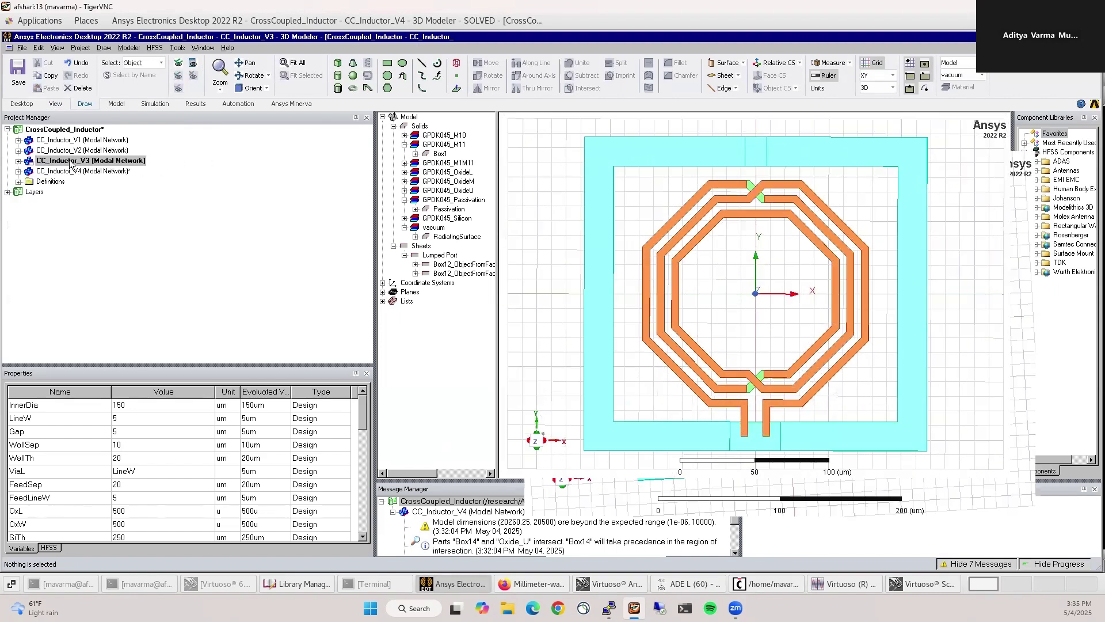
alt+drag(797, 400, 854, 410)
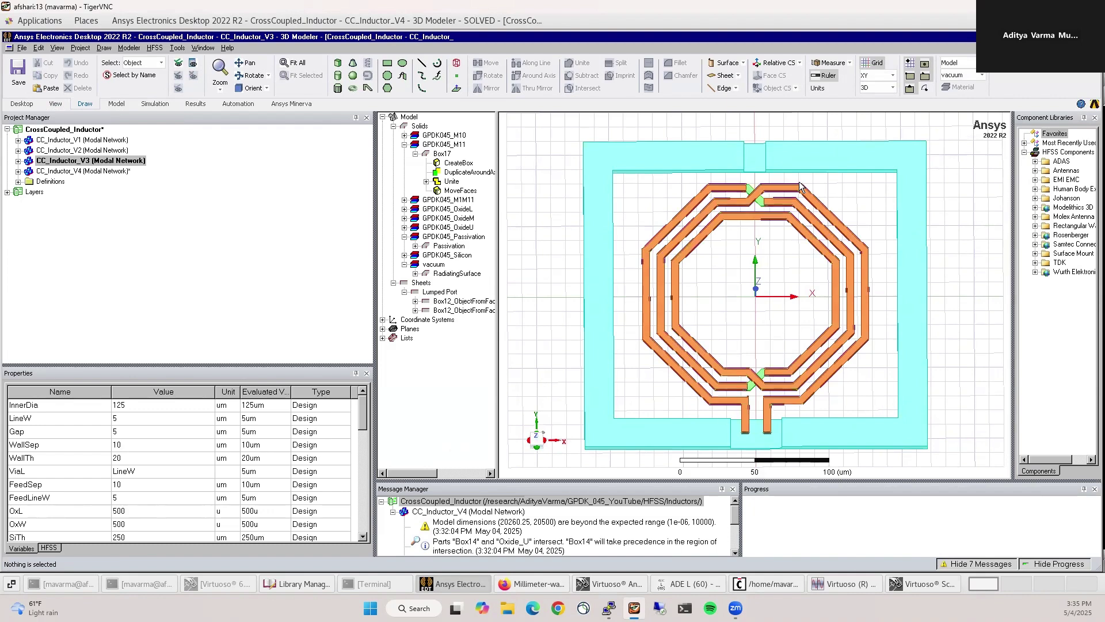
Switch to Firefox to show the start of the Millimeter-wave Integrated Circuits playlist, and return to Ansys Electronics Desktop
click(520, 588)
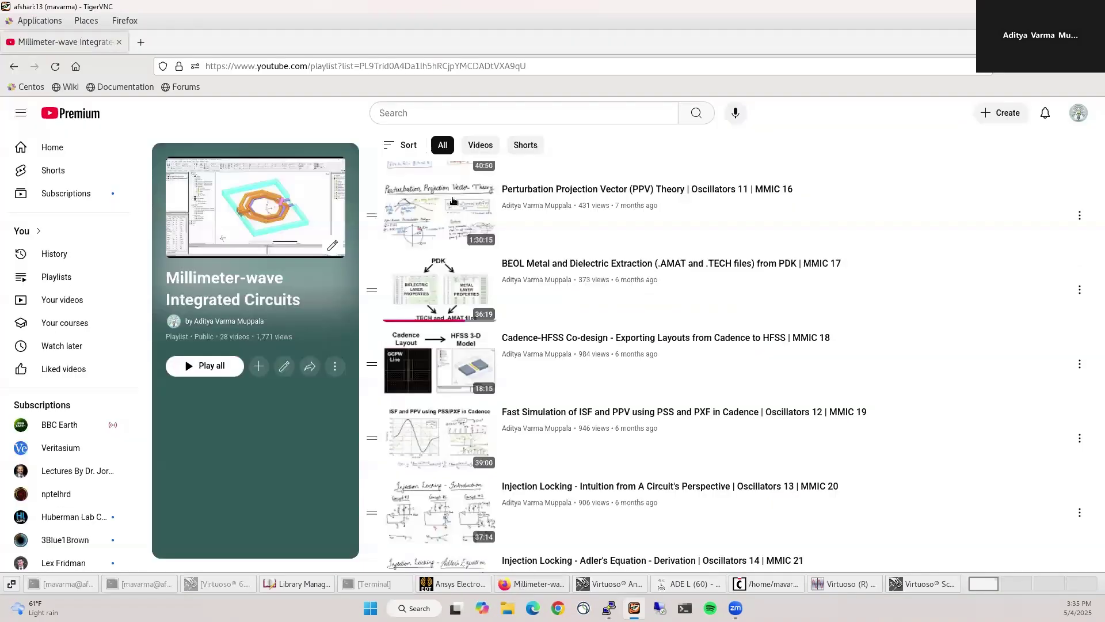
scroll(464, 224, up, 9)
scroll(464, 224, up, 10)
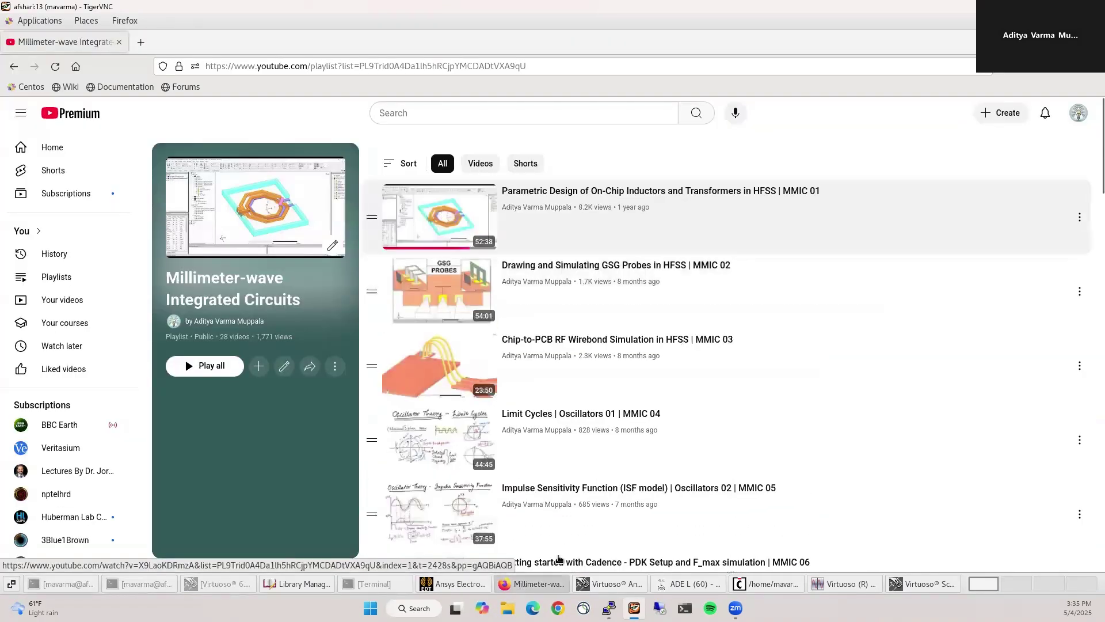
click(454, 584)
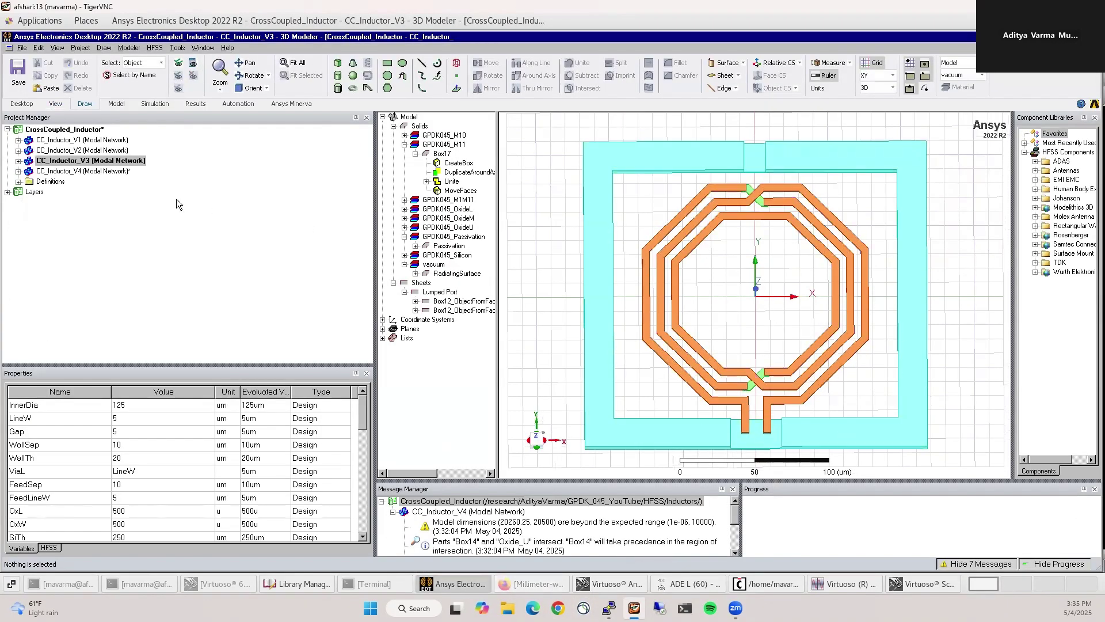
Measure the inner edge of the metal wall opposite the feed lines in the CC_Inductor_V3 model
right_click(570, 130)
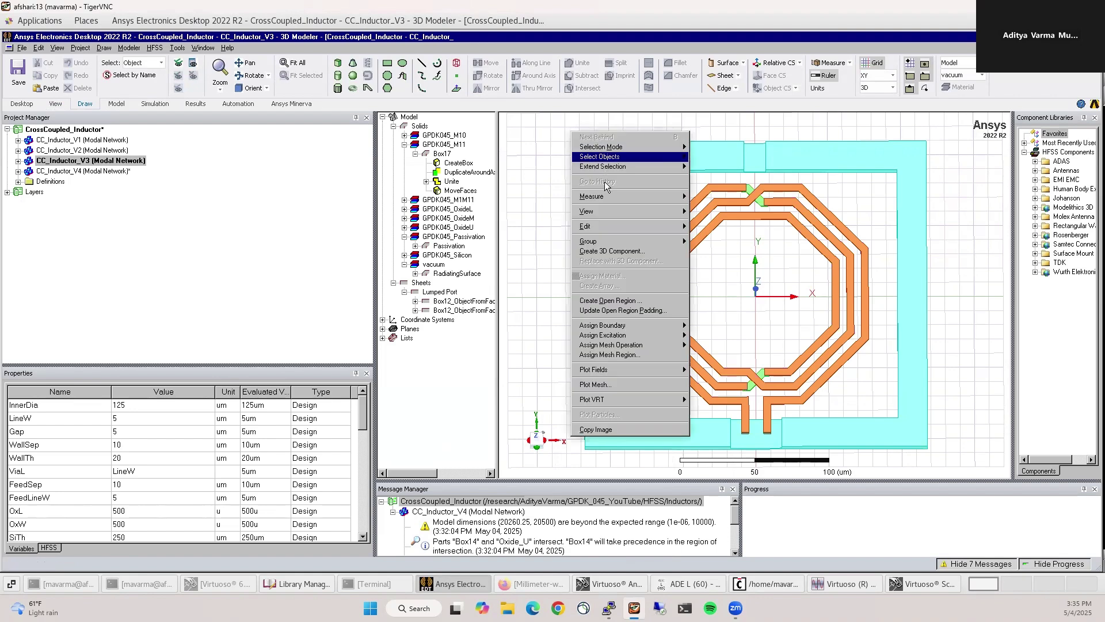
mouse_move(605, 196)
click(711, 206)
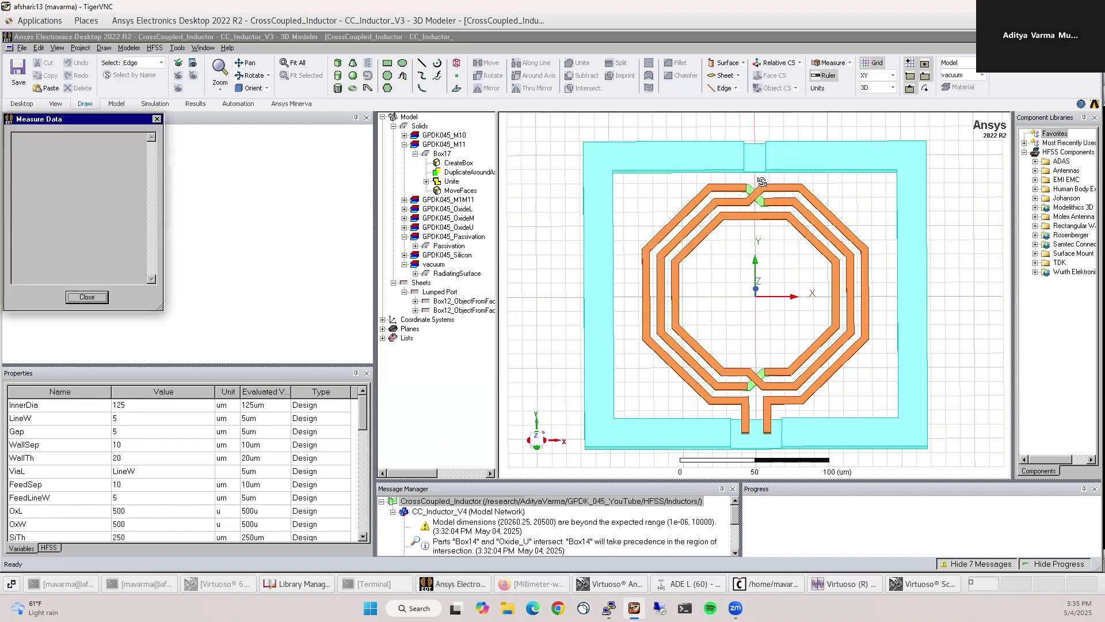
click(816, 178)
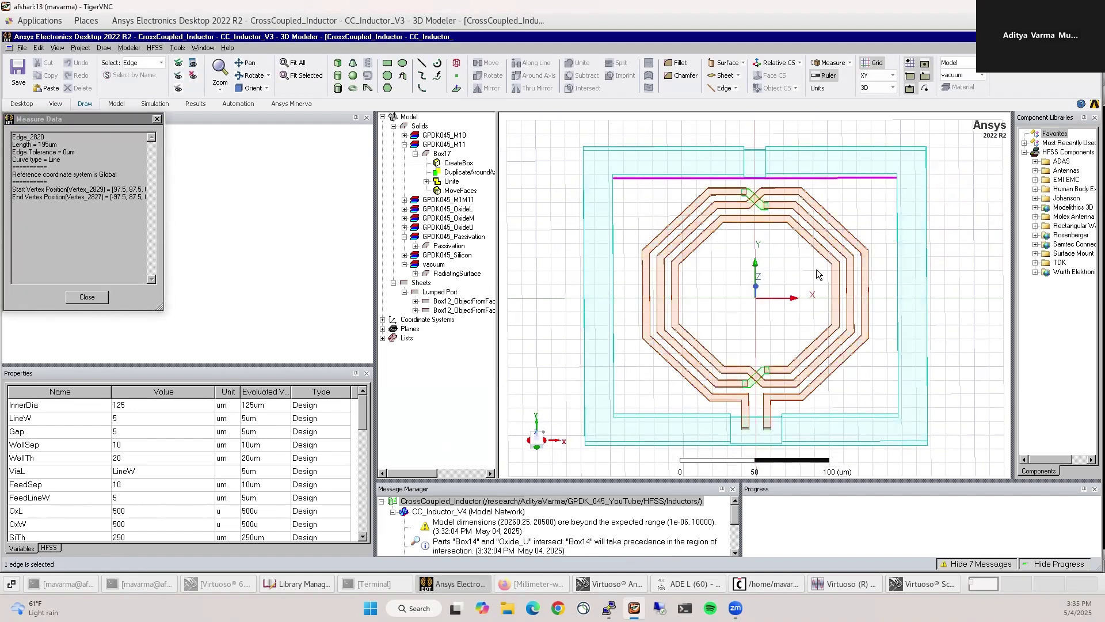
click(98, 301)
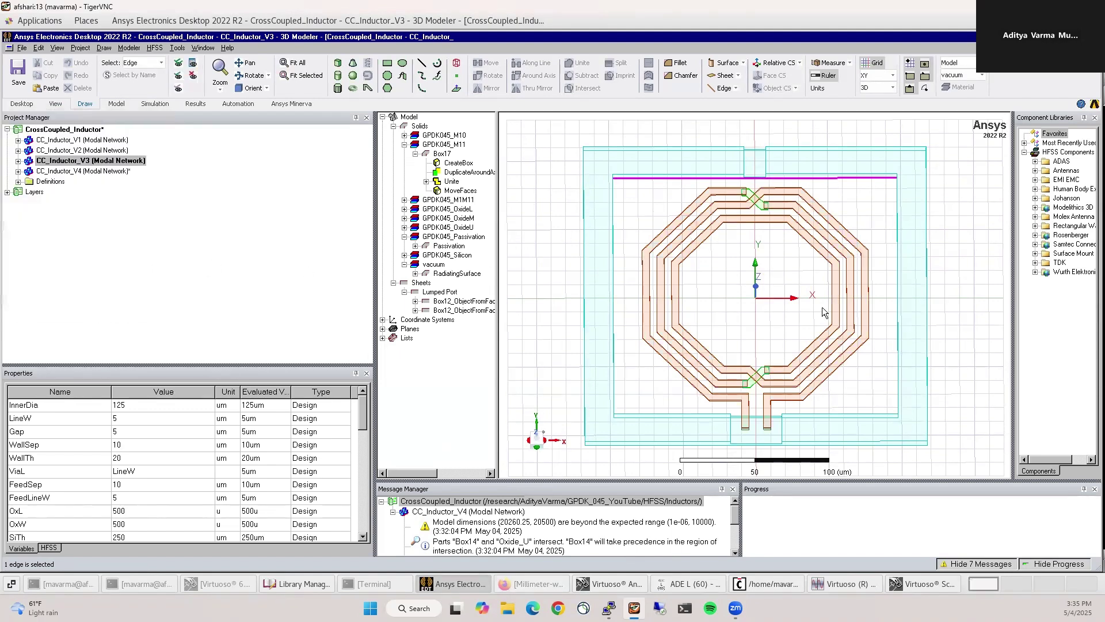
click(774, 280)
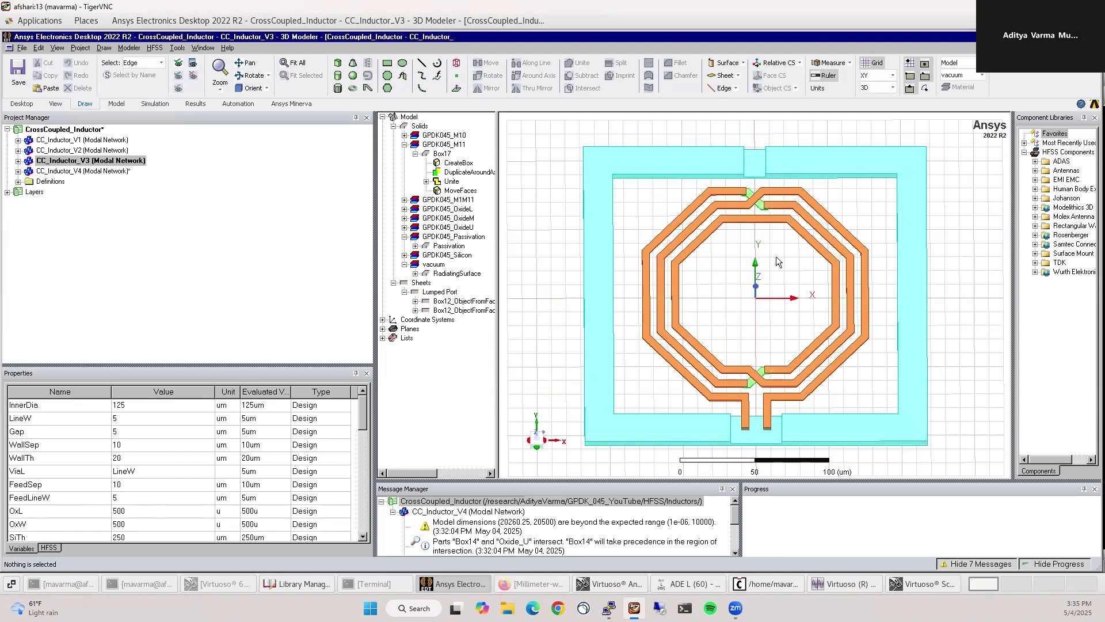
Compare the Inductance reports of CC_Inductor_V3 and CC_Inductor_V4 at their markers near 10 GHz
click(18, 161)
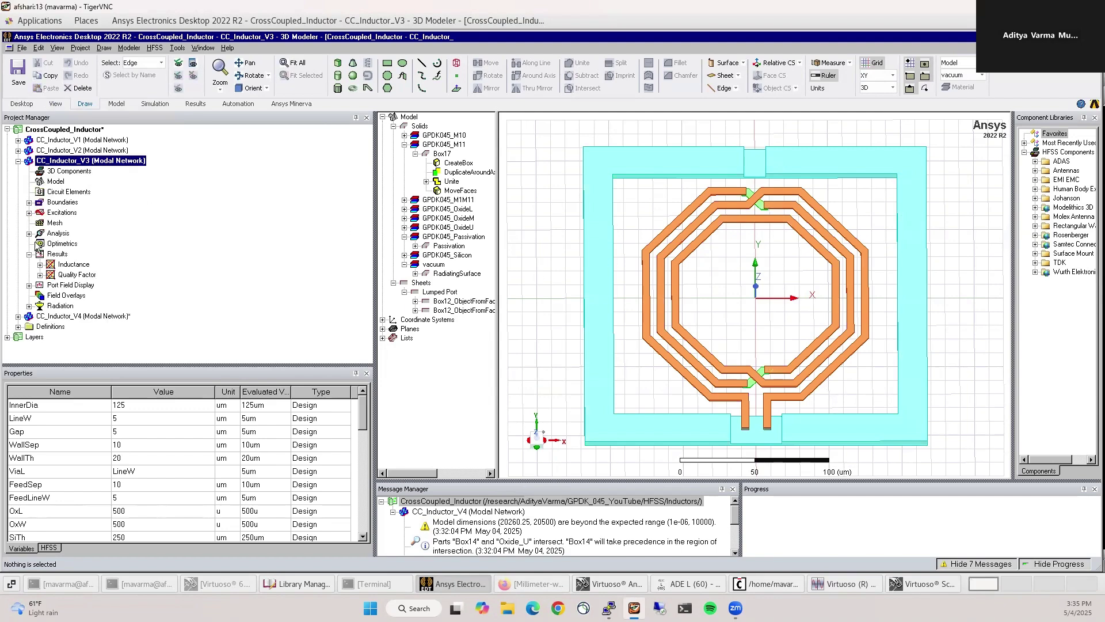
double_click(71, 265)
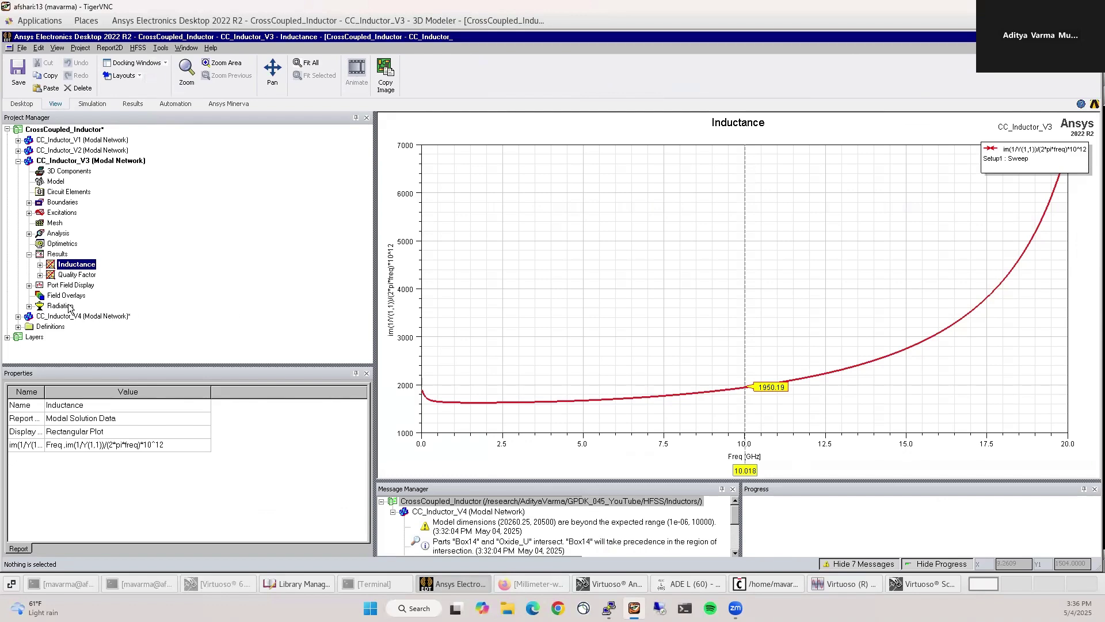
click(18, 316)
double_click(75, 306)
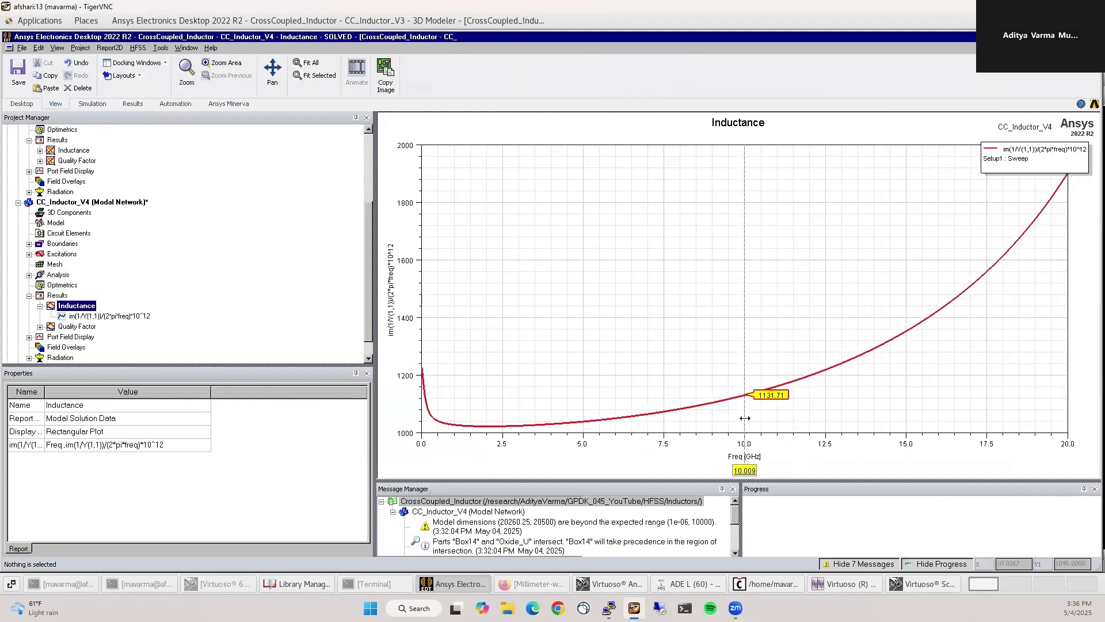
double_click(69, 152)
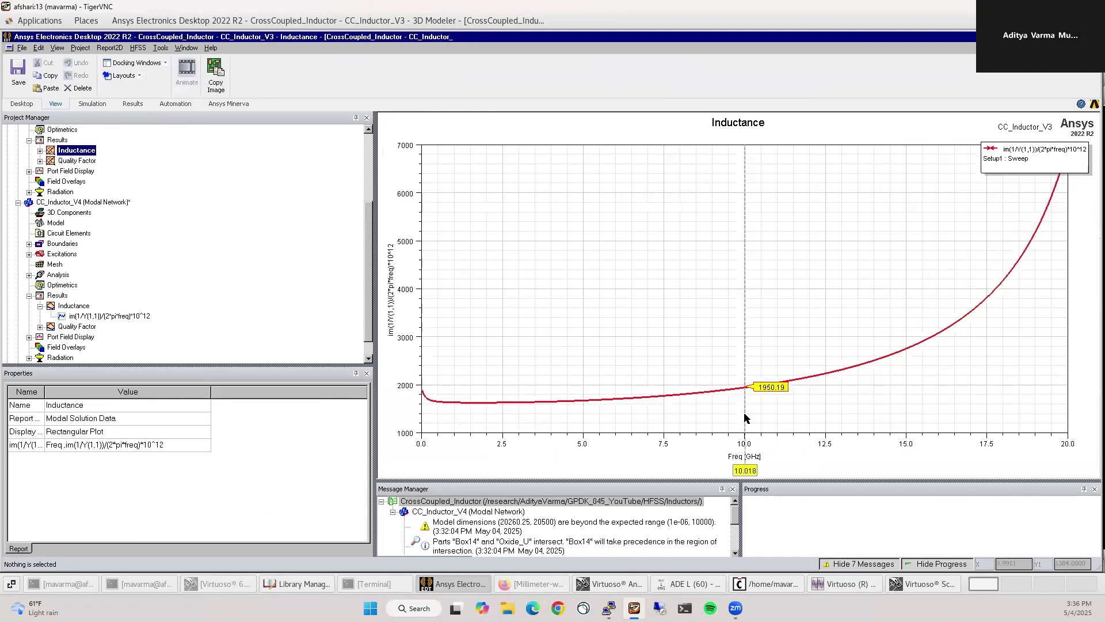
Switch to the ADE L window for A06_CC_VCO_v1, set L1 to 950p and C1 to 100f, and run the simulation
click(458, 584)
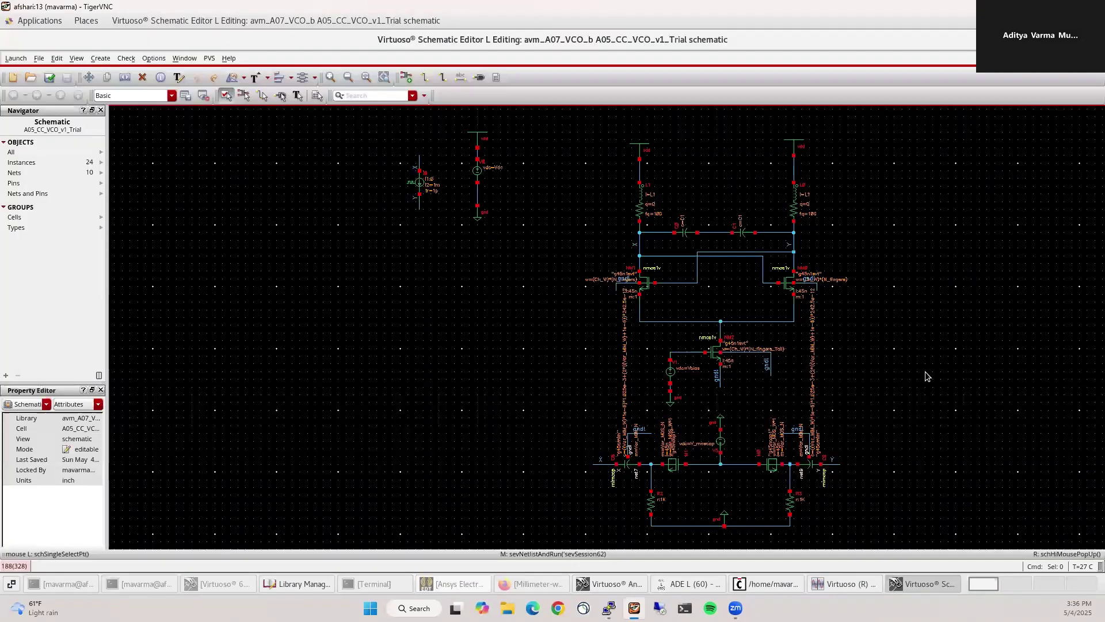
click(693, 584)
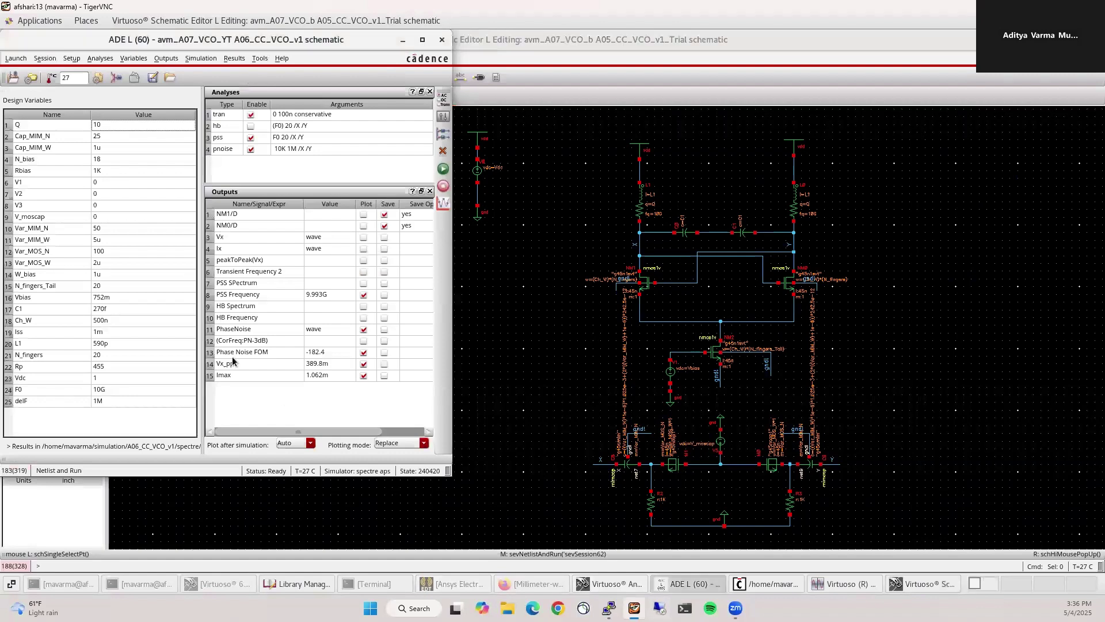
double_click(110, 344)
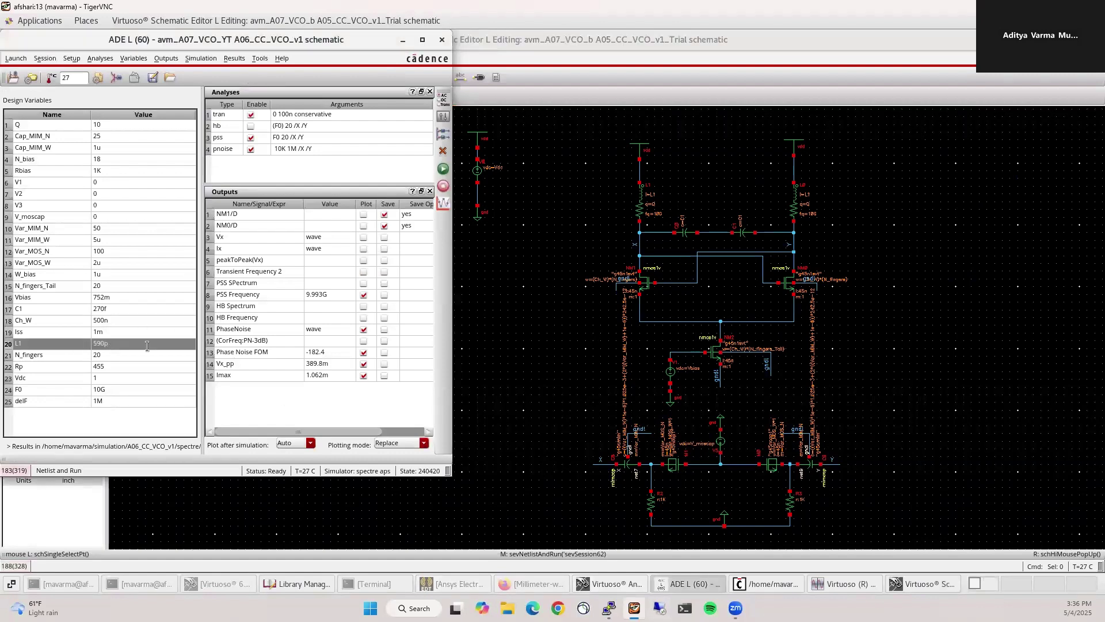
text(95)
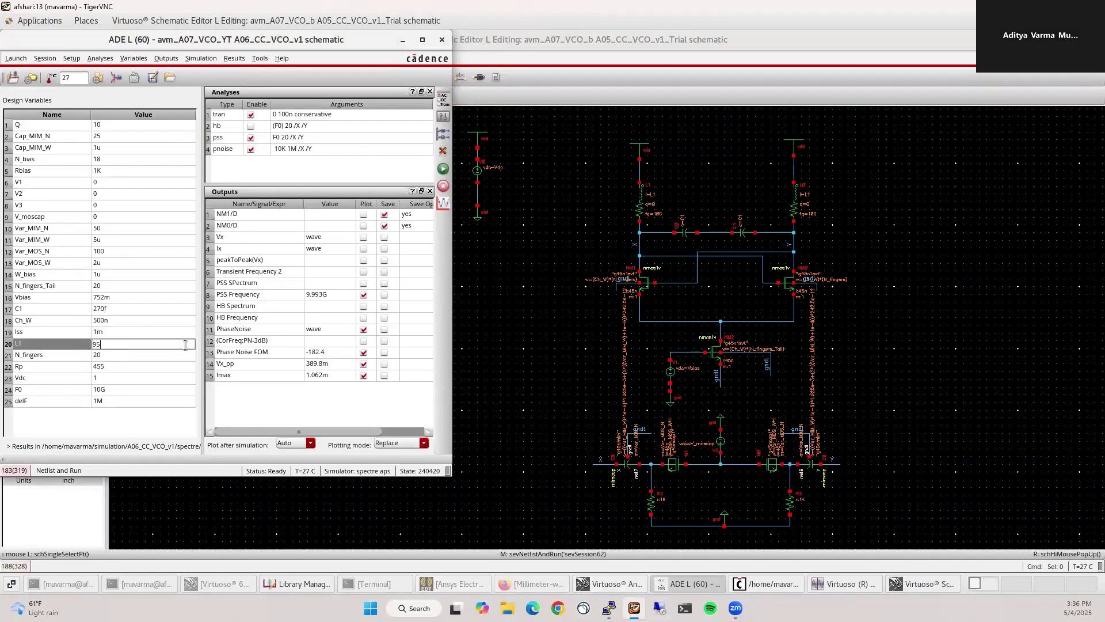
double_click(111, 310)
text(10)
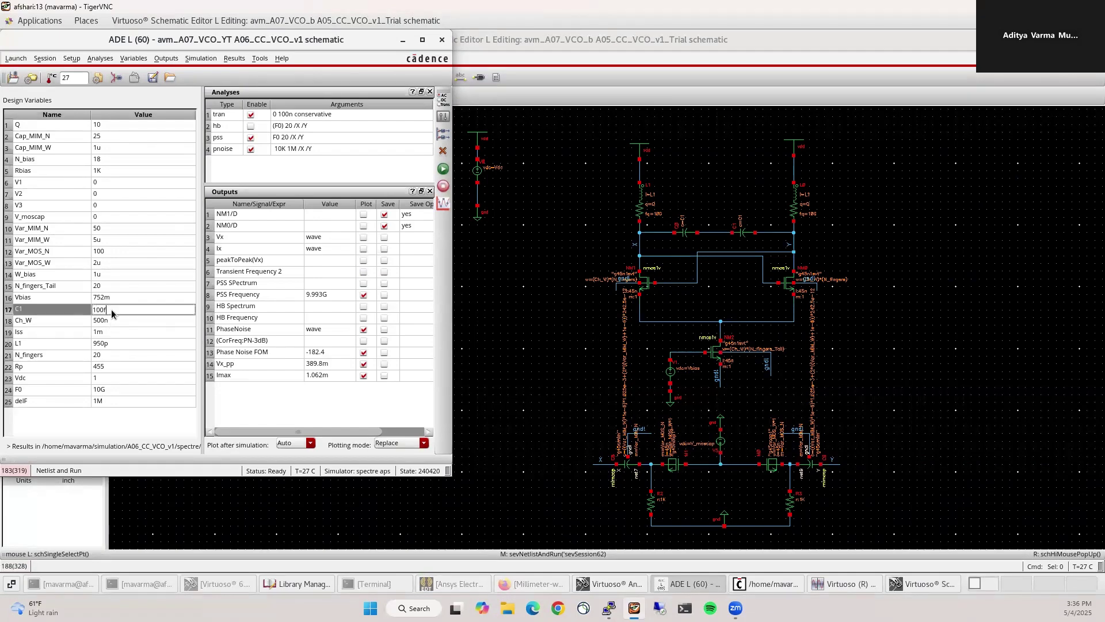
text(0f)
key(Return)
click(443, 169)
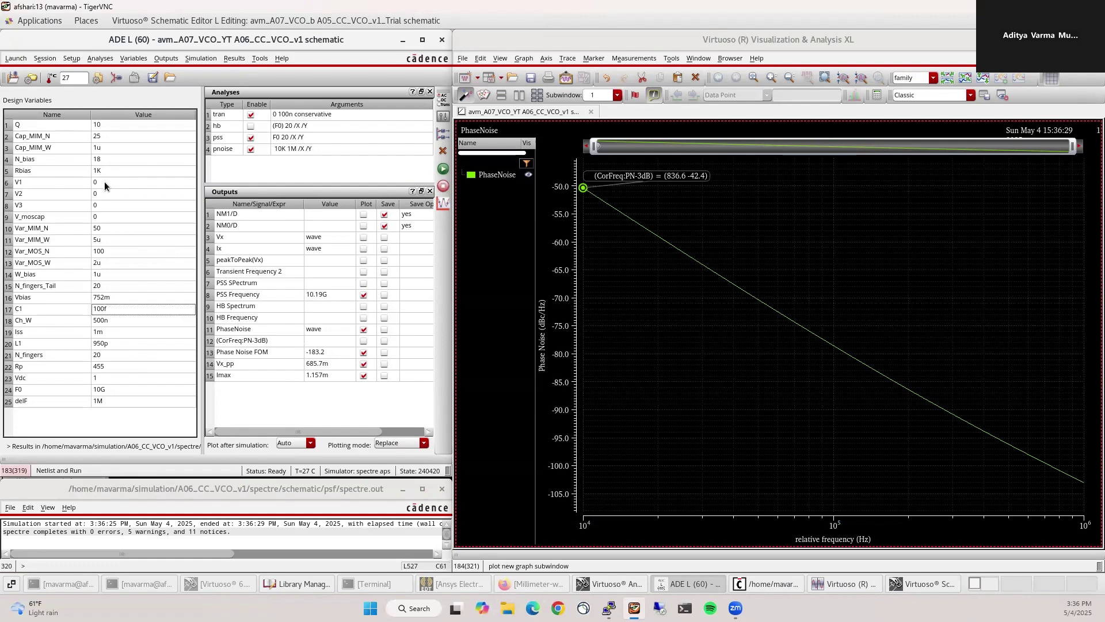
Set the V_moscap design variable to 800m and rerun the VCO simulation
click(102, 218)
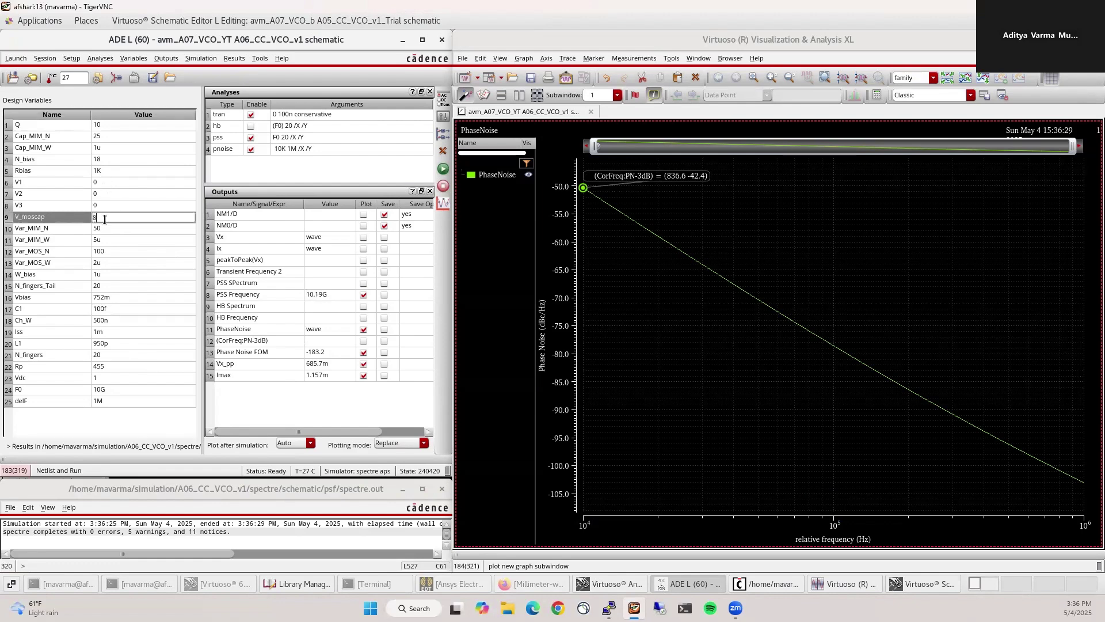
text(m)
key(Return)
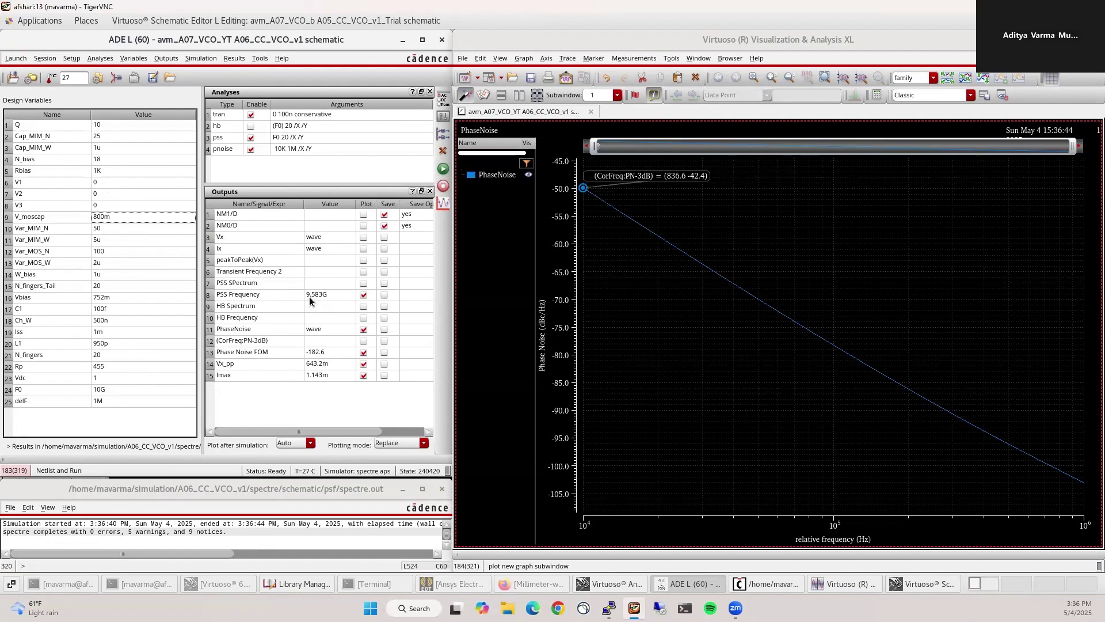
In the A06_CC_VCO_v1 schematic, delete the vdd symbol and its wire above inductor L1
click(320, 402)
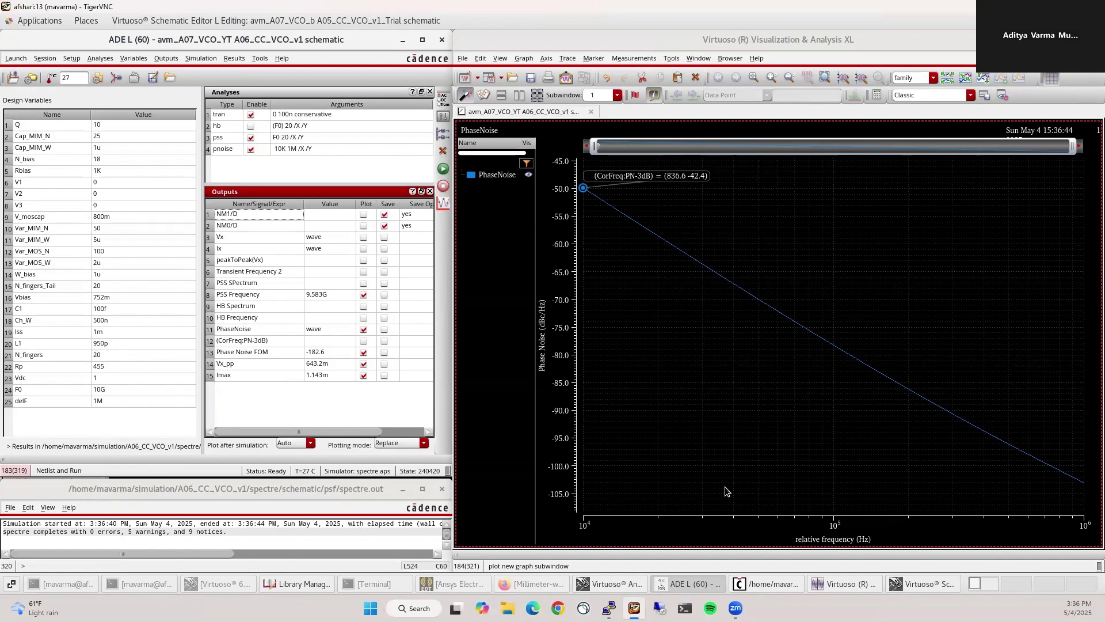
click(589, 589)
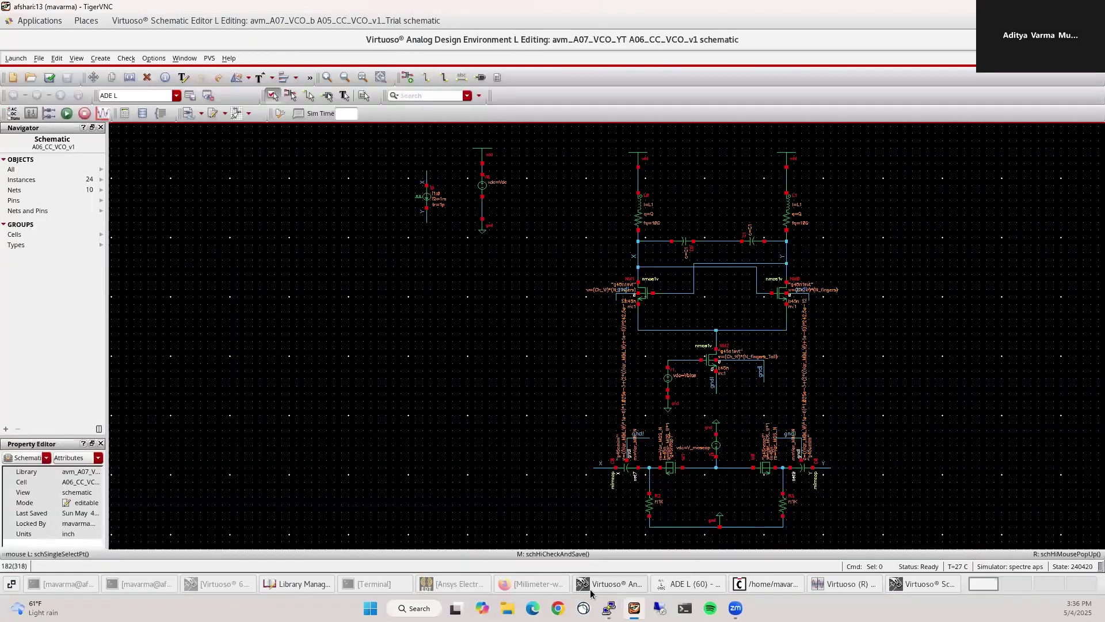
ctrl+scroll(743, 168, up, 5)
ctrl+scroll(432, 313, down, 3)
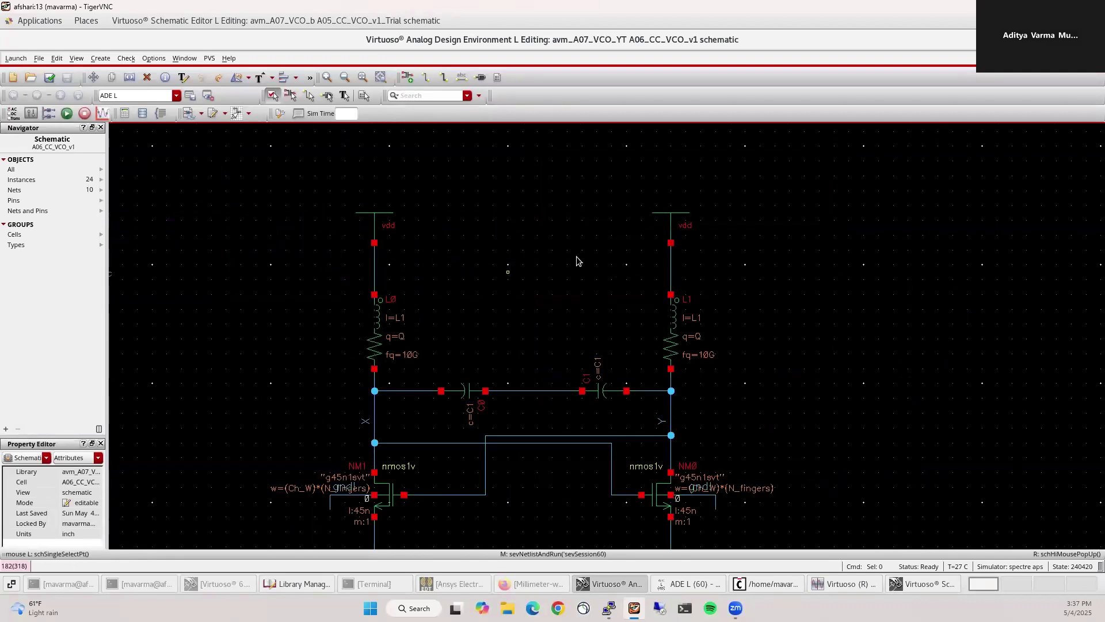
drag(648, 183, 698, 303)
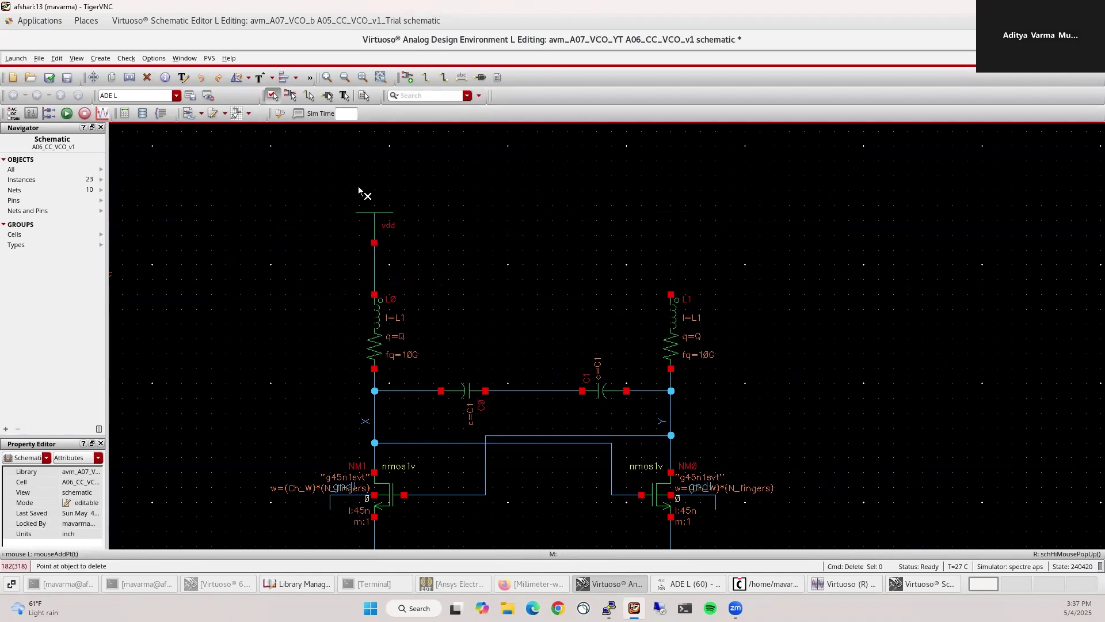
key(Escape)
Move the remaining vdd symbol and its wire from above L0 up to the area between the two tank branches
drag(345, 189, 419, 320)
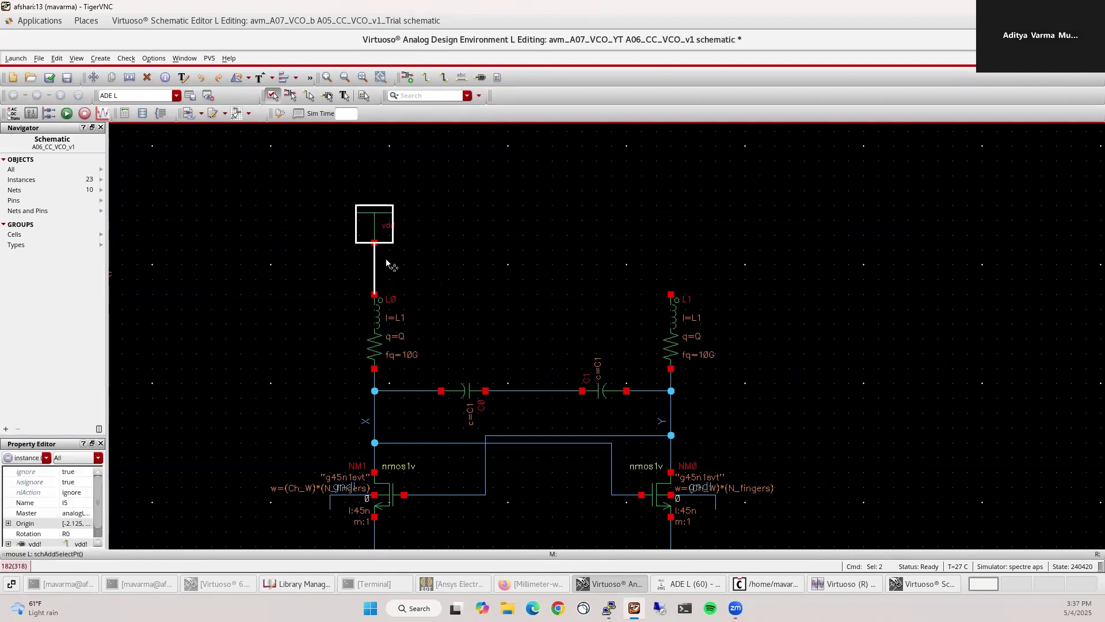
key(m)
click(509, 184)
key(Escape)
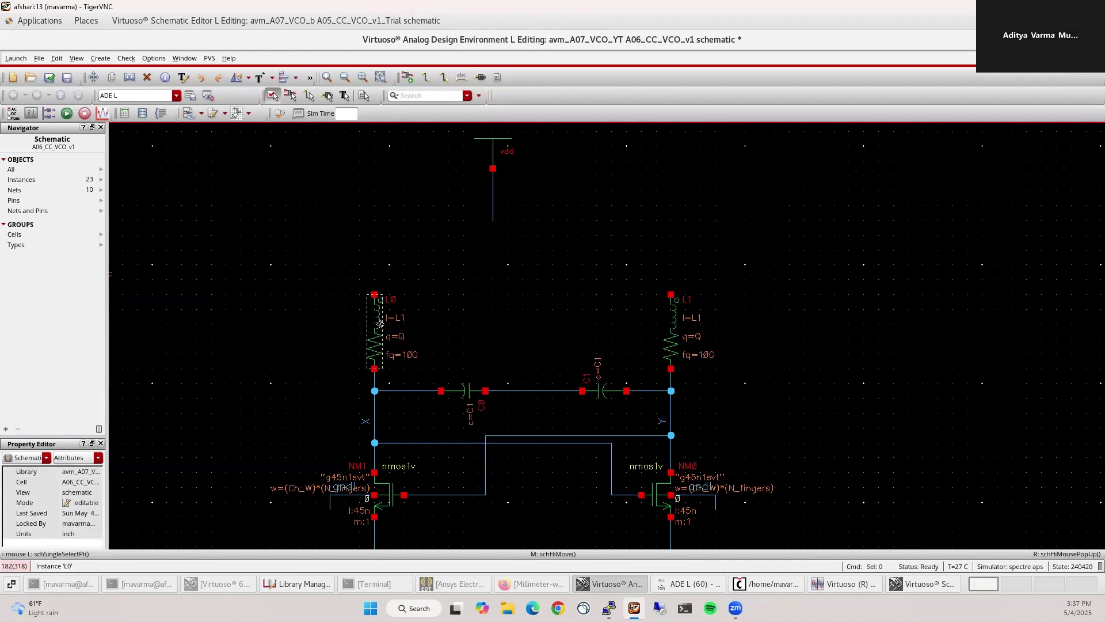
Detach inductor L0 from the X branch, rotate it 90 degrees and place it horizontally below the vdd wire
click(380, 324)
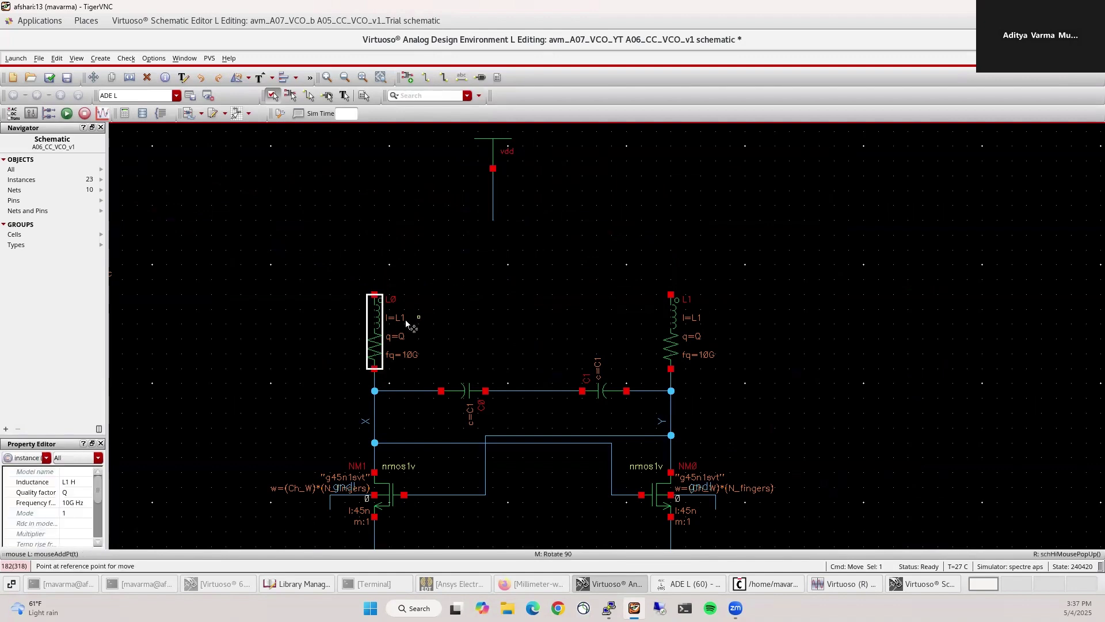
key(m)
middle_click(441, 308)
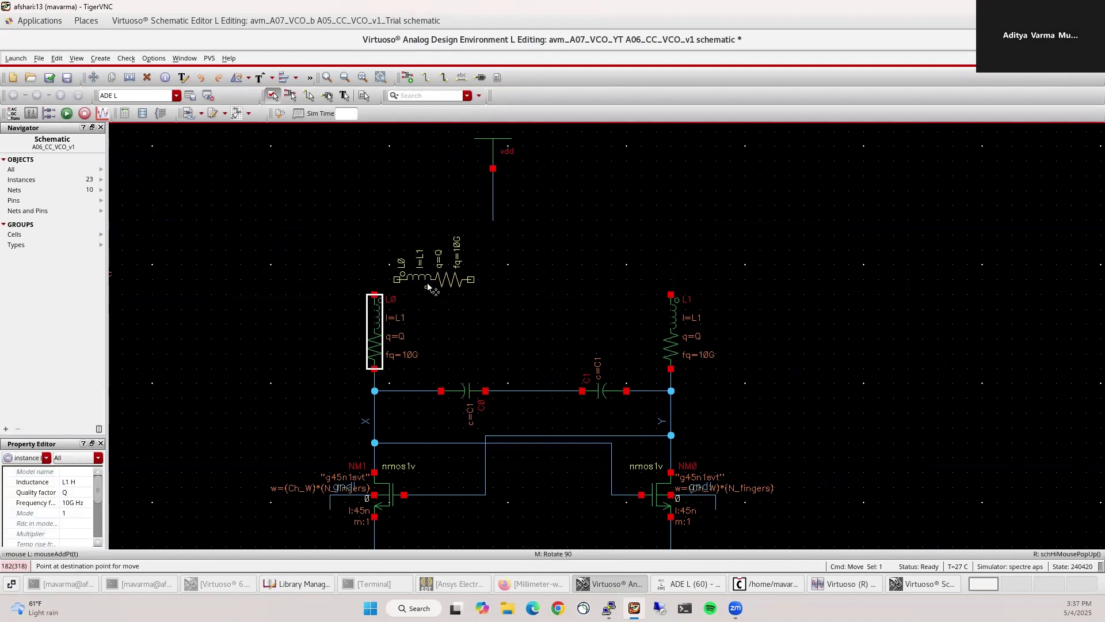
click(439, 286)
Move inductor L1 off the Y branch and rotate it to lie horizontally beside L0, with their resistor ends facing each other
click(675, 333)
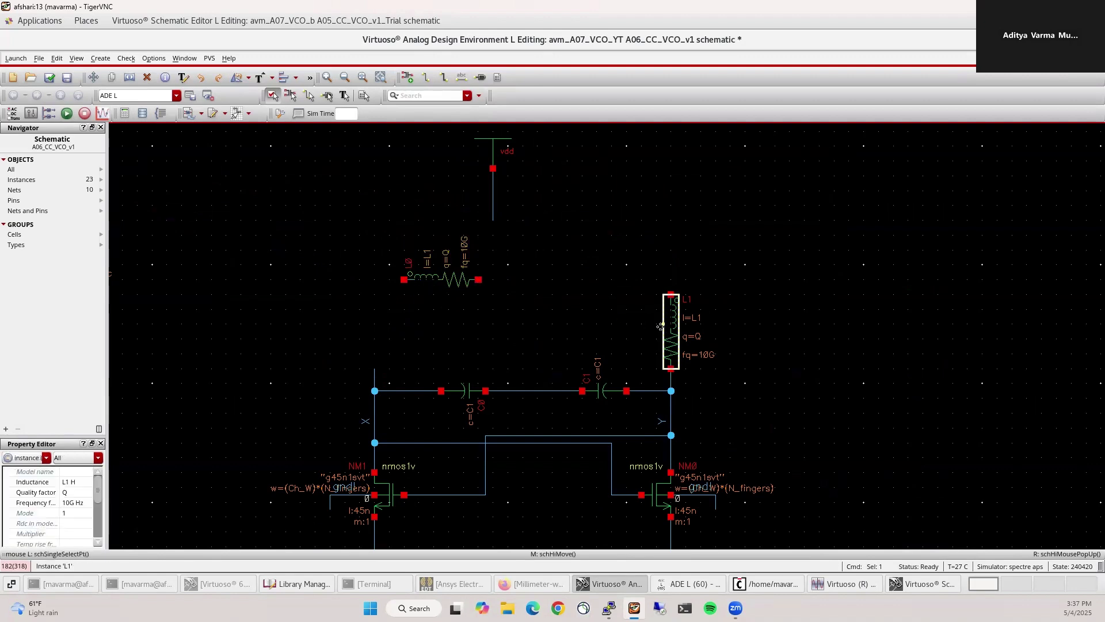
click(676, 332)
middle_click(515, 271)
middle_click(561, 278)
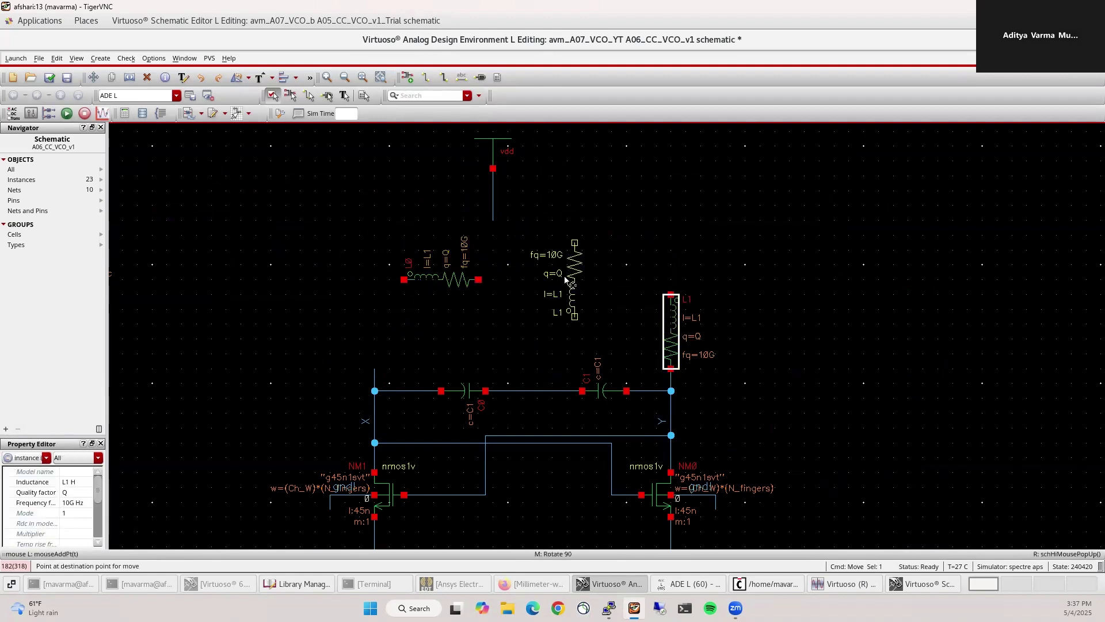
middle_click(564, 278)
click(541, 292)
Wire the outer ends of L0 and L1 to nets X and Y, and join their inner ends to the vdd wire
key(w)
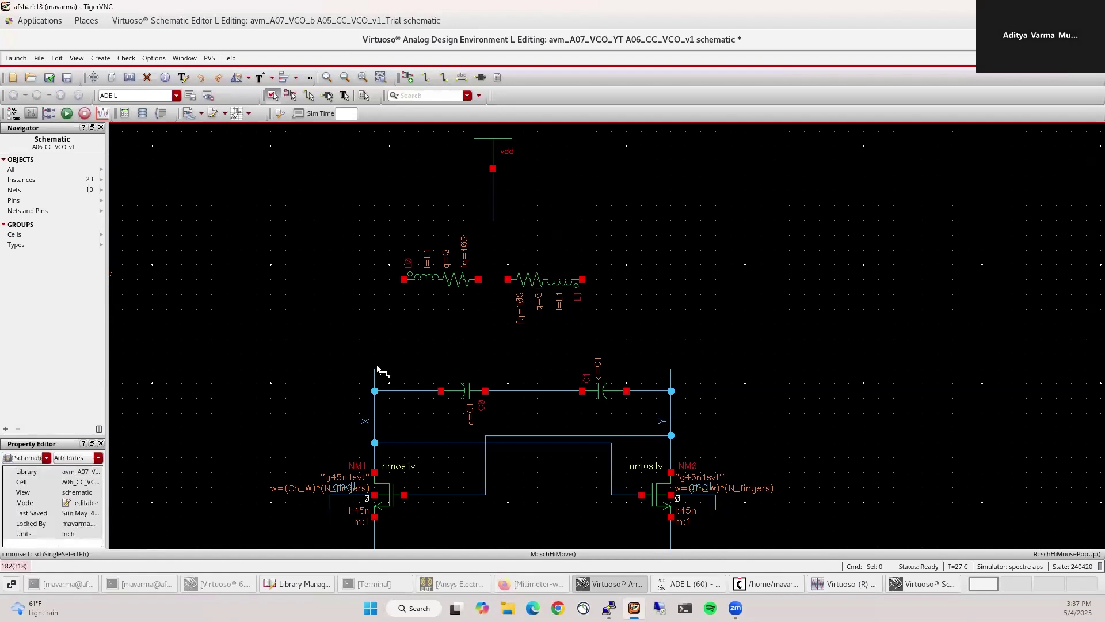
click(404, 280)
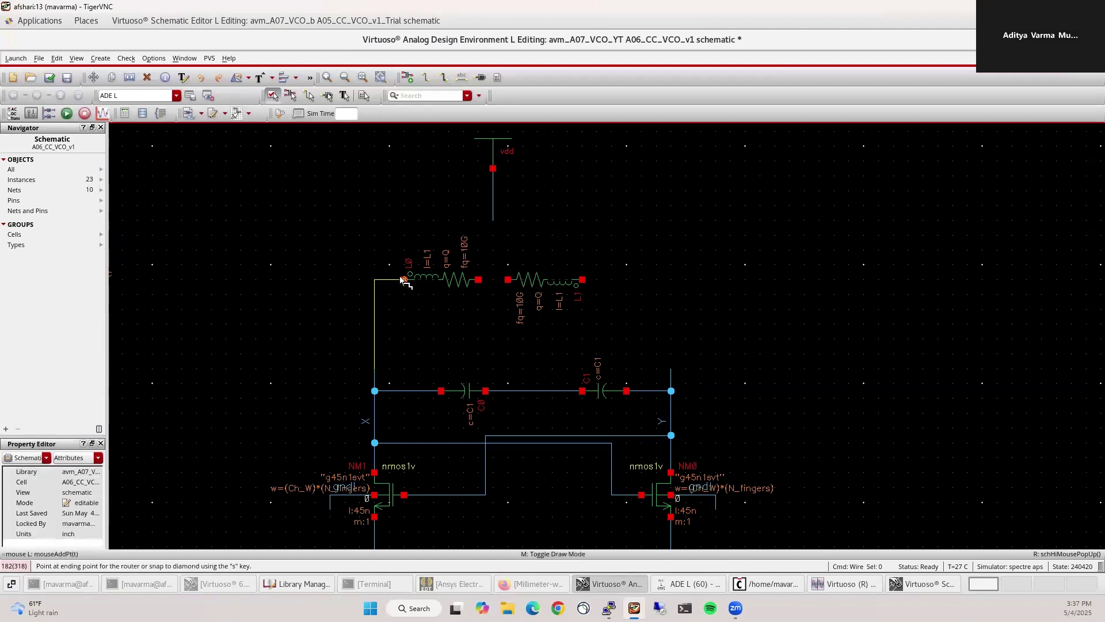
click(582, 279)
click(672, 370)
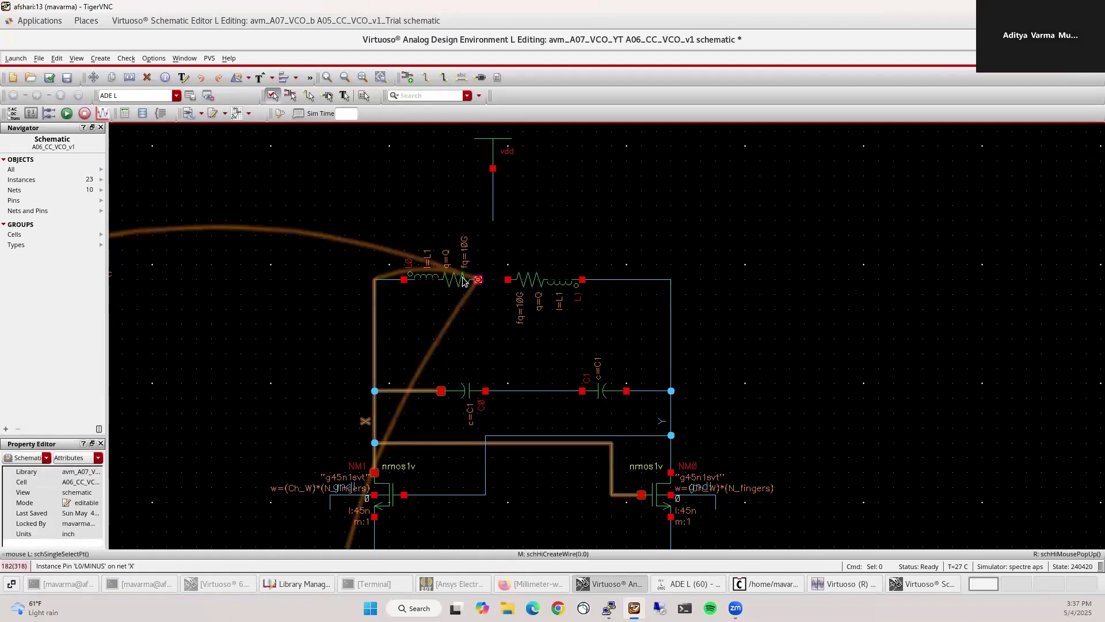
click(492, 220)
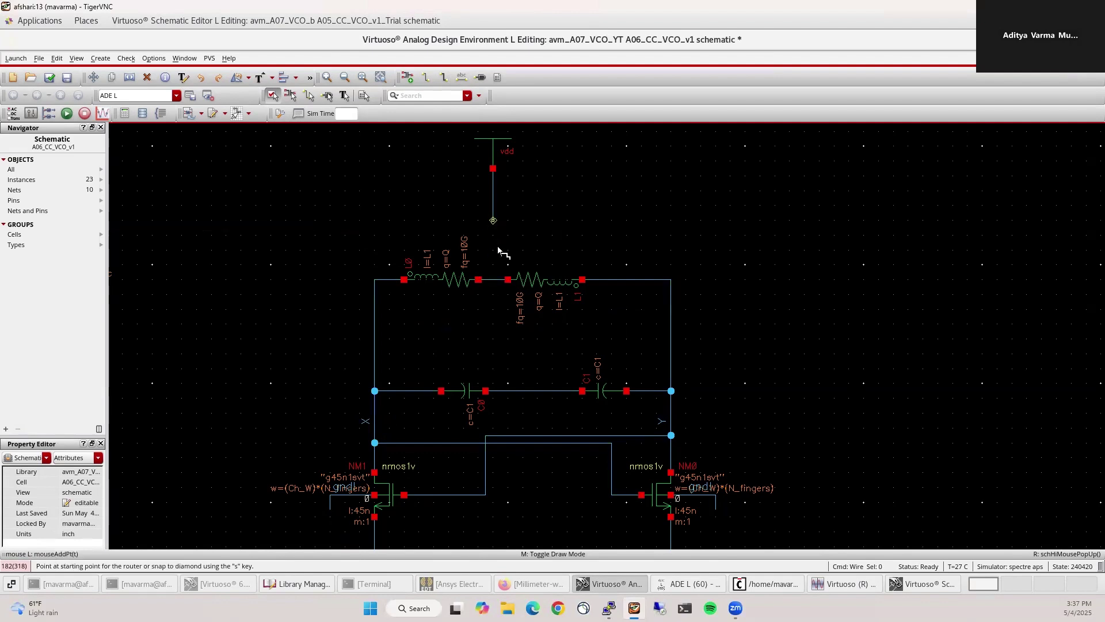
click(500, 280)
key(Escape)
Move the vdd symbol, L0, L1 and their center-tap wiring together to center them between the X and Y branches
drag(397, 309, 597, 130)
key(m)
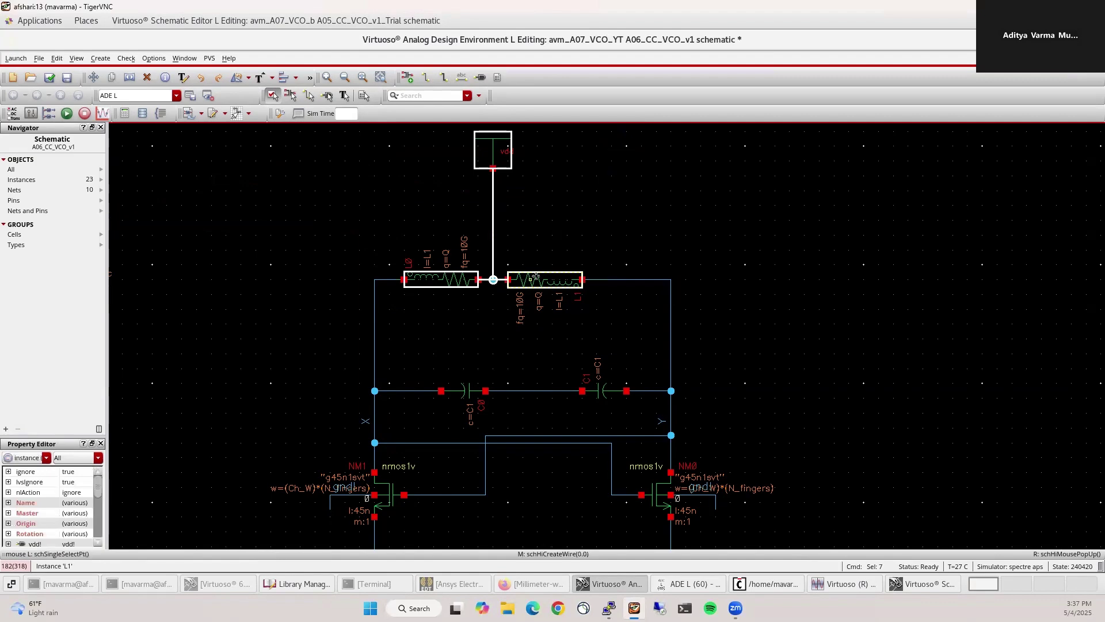
click(529, 278)
click(620, 219)
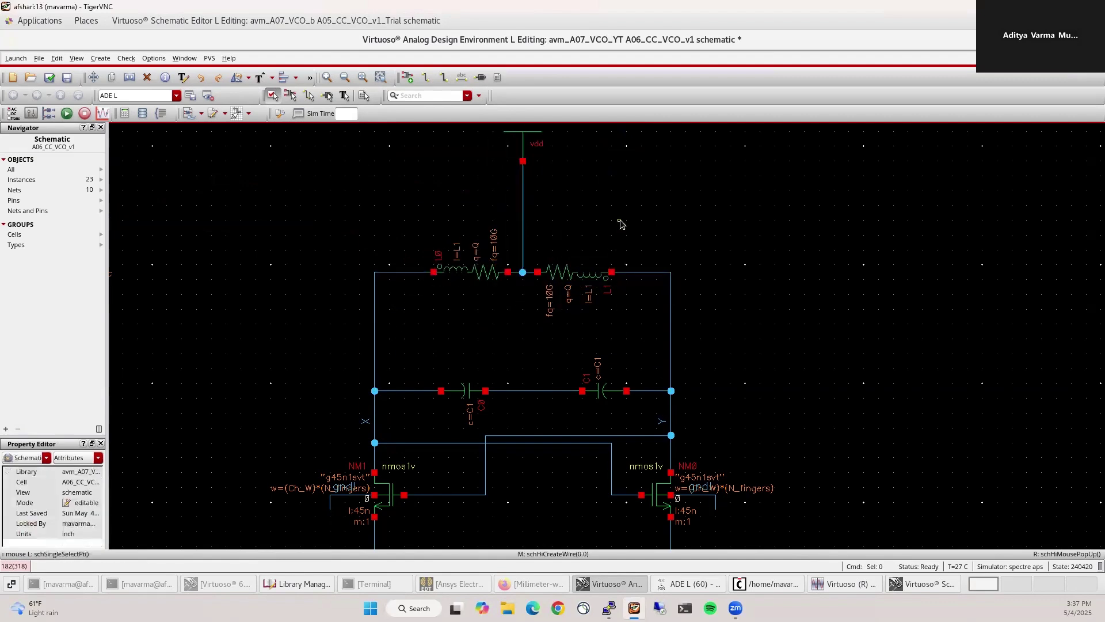
Check and save the modified VCO schematic, then rerun the simulation and bring up its results in ADE L
key(f)
click(50, 77)
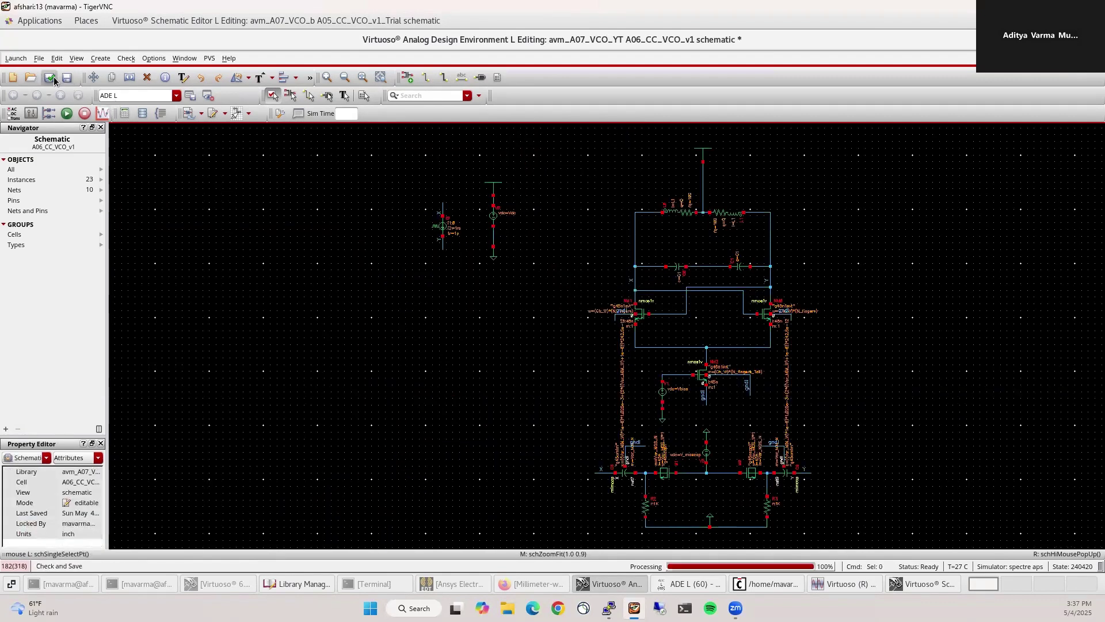
click(66, 115)
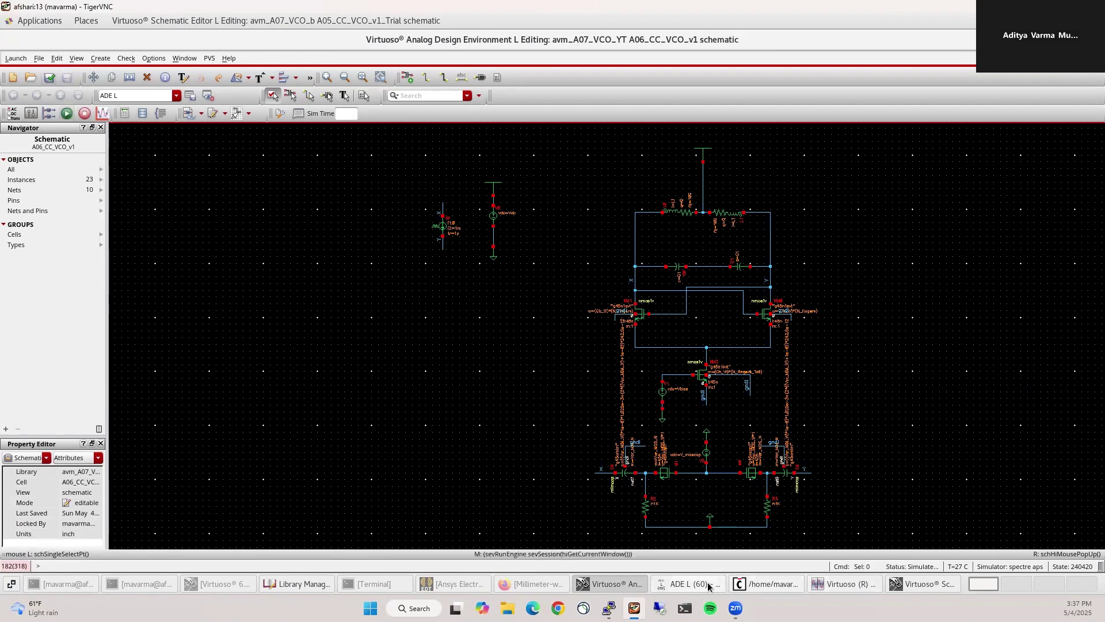
click(888, 585)
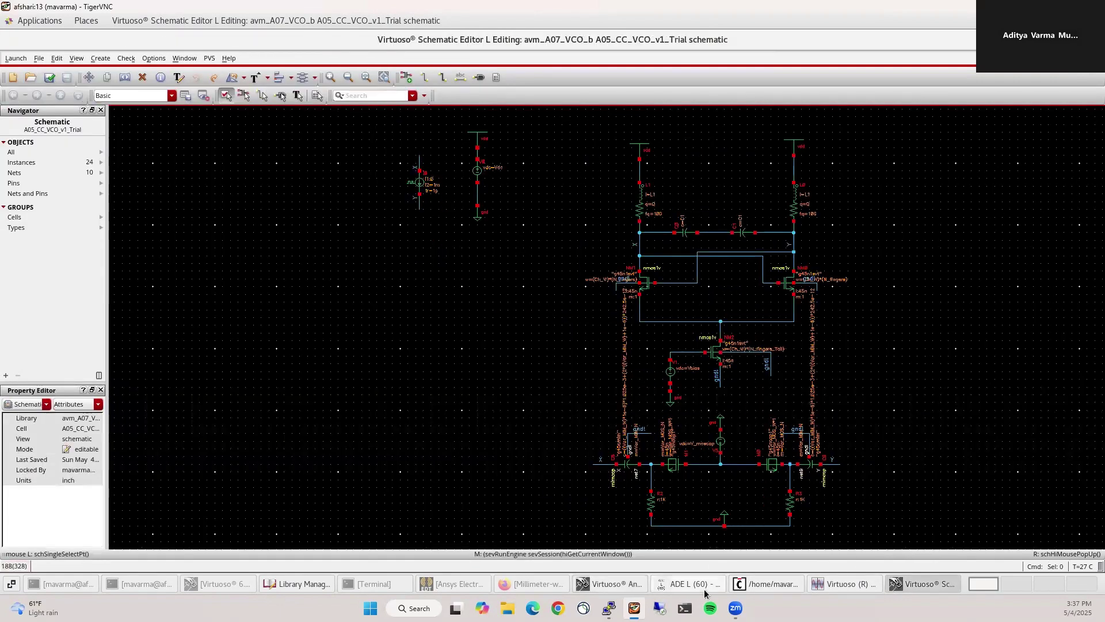
click(685, 583)
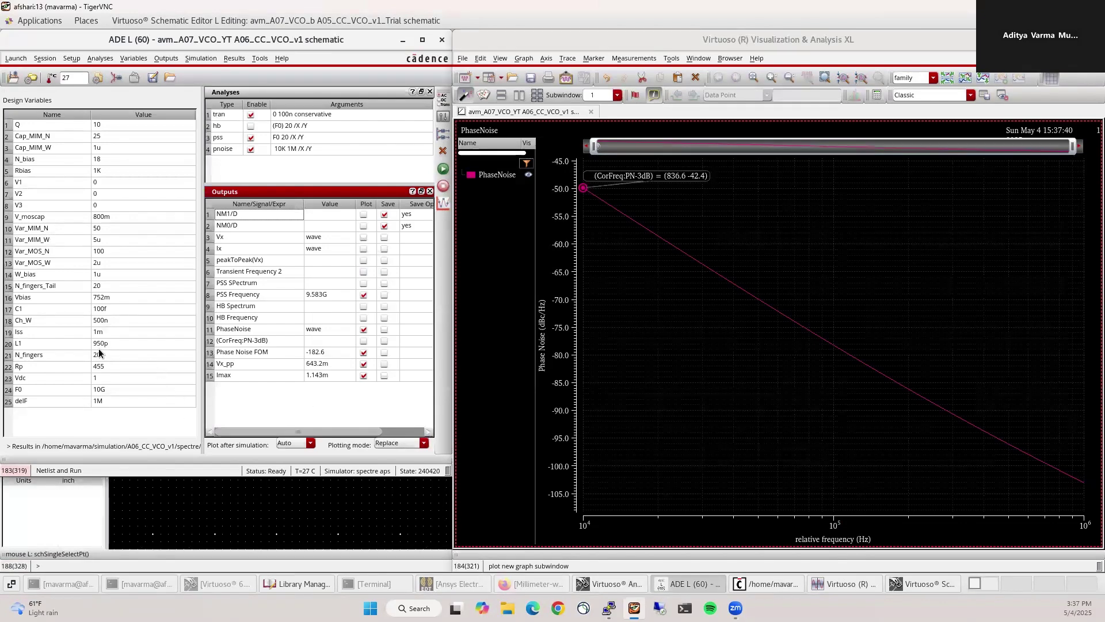
Switch to Ansys Electronics Desktop, open the CC_Inductor_V3 3D model, and collapse the V3 and V4 designs in the project tree
click(521, 581)
click(437, 582)
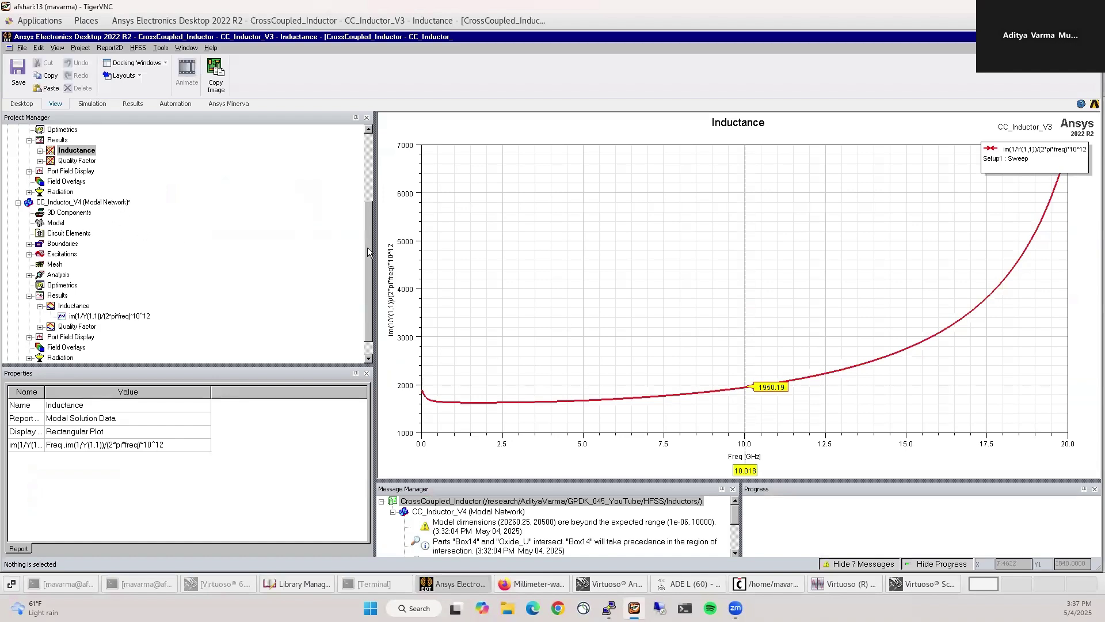
drag(369, 251, 368, 182)
double_click(93, 161)
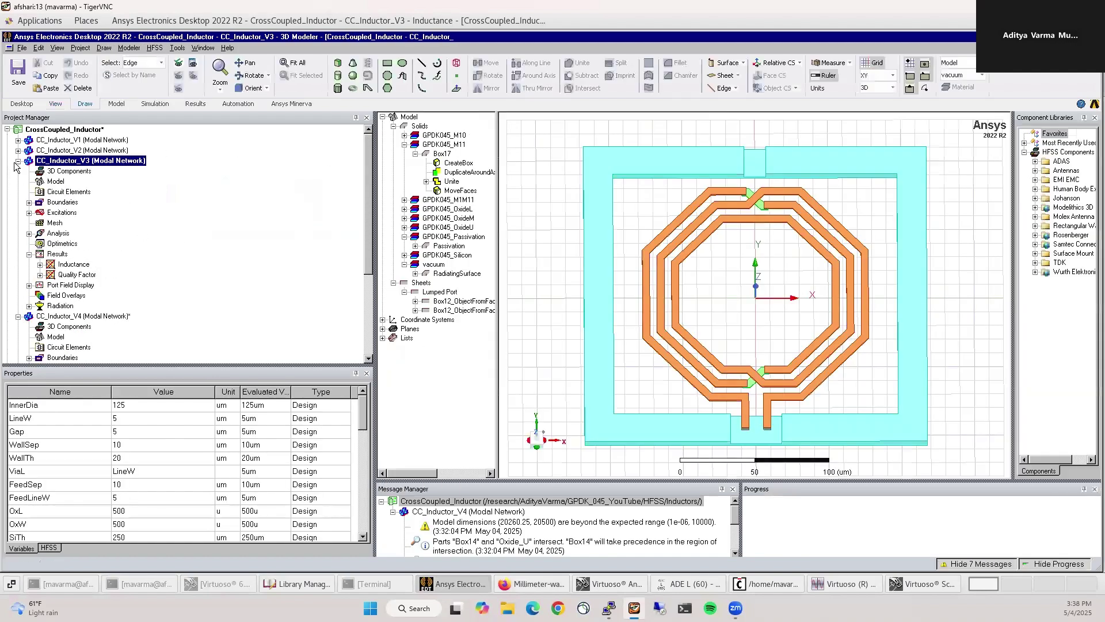
click(18, 161)
click(18, 172)
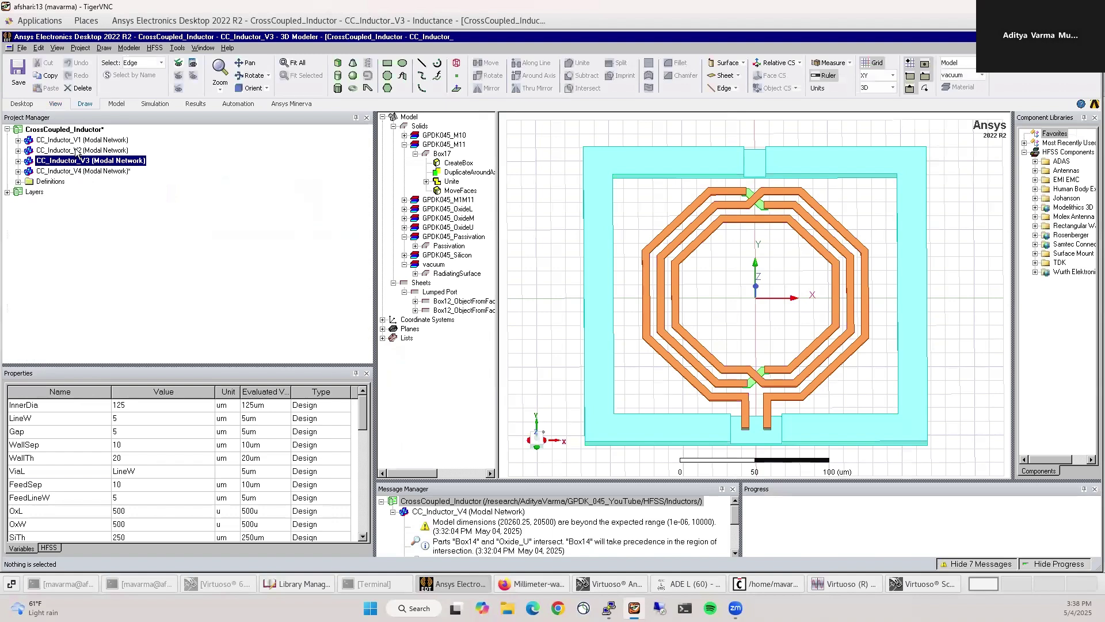
Set the InnerDia design variable of CC_Inductor_V3 to 100 um
click(155, 406)
text(100)
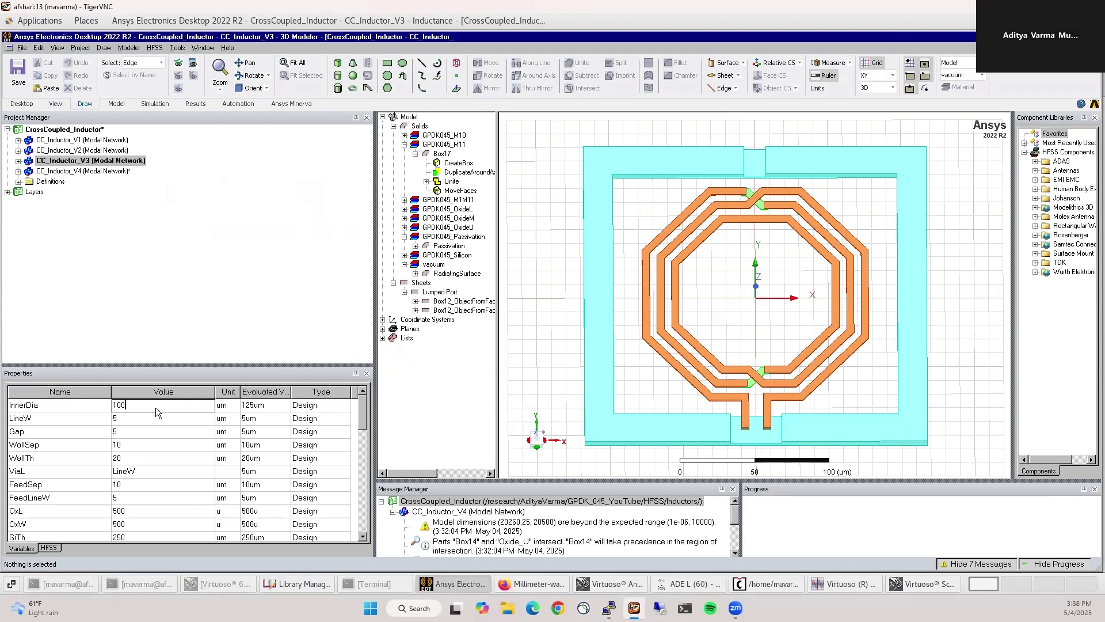
key(Return)
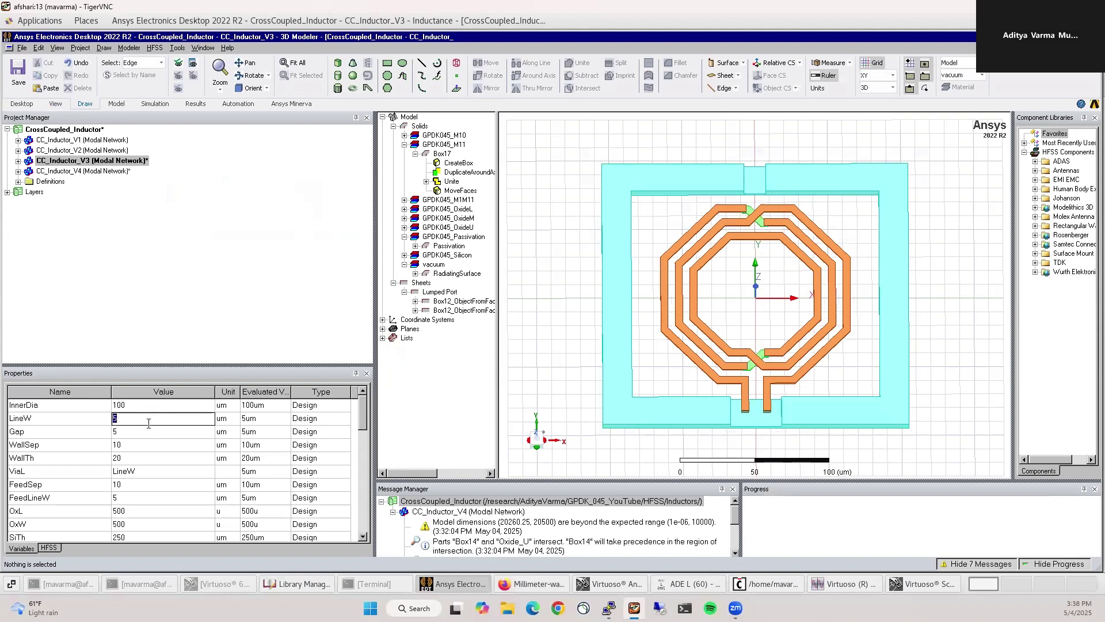
Set the InnerDia design variable of CC_Inductor_V3 to 150 um
click(148, 409)
key(Return)
click(725, 291)
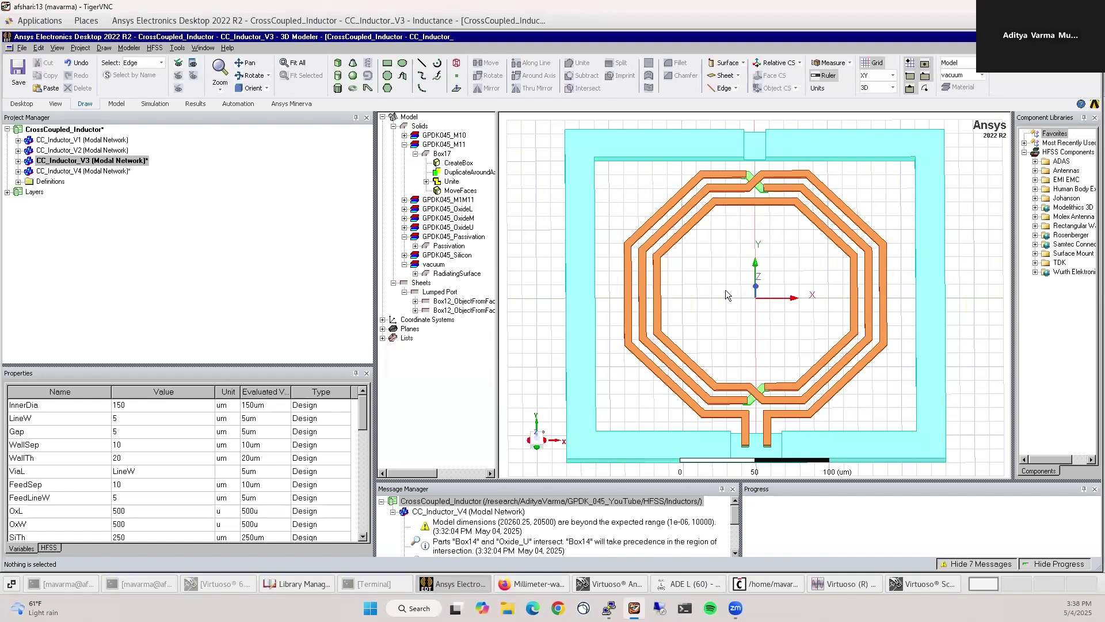
Open the 3D model of the CC_Inductor_V2 design
double_click(75, 150)
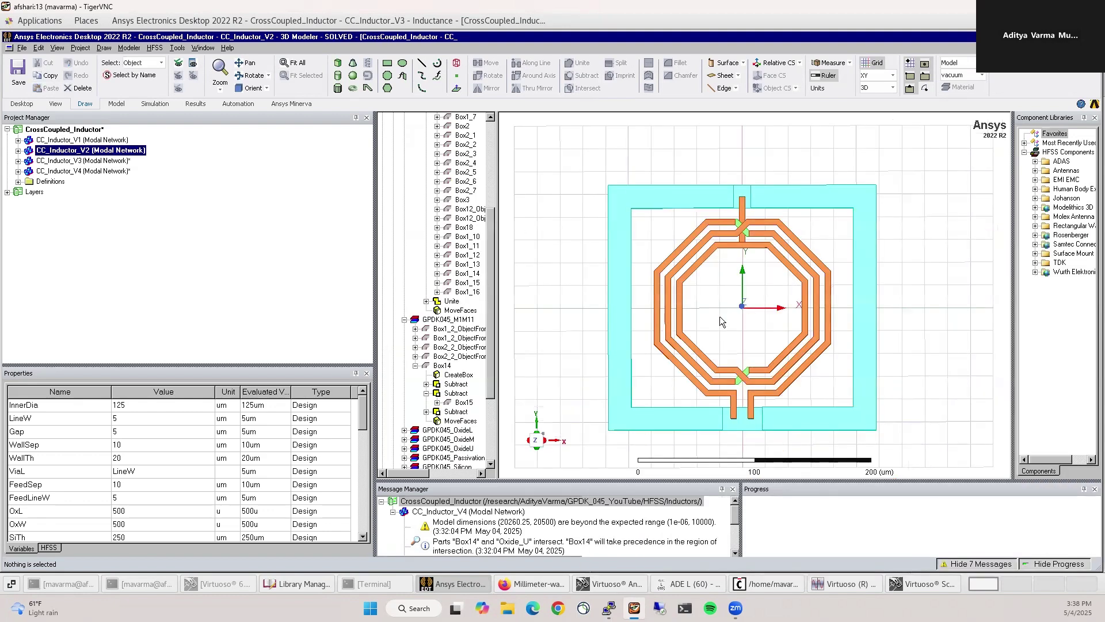
Examine the centre-tap crossover of the CC_Inductor_V2 model, highlighting the GPDK045_M11 coil and the GPDK045_M10 underpass
scroll(766, 327, up, 1)
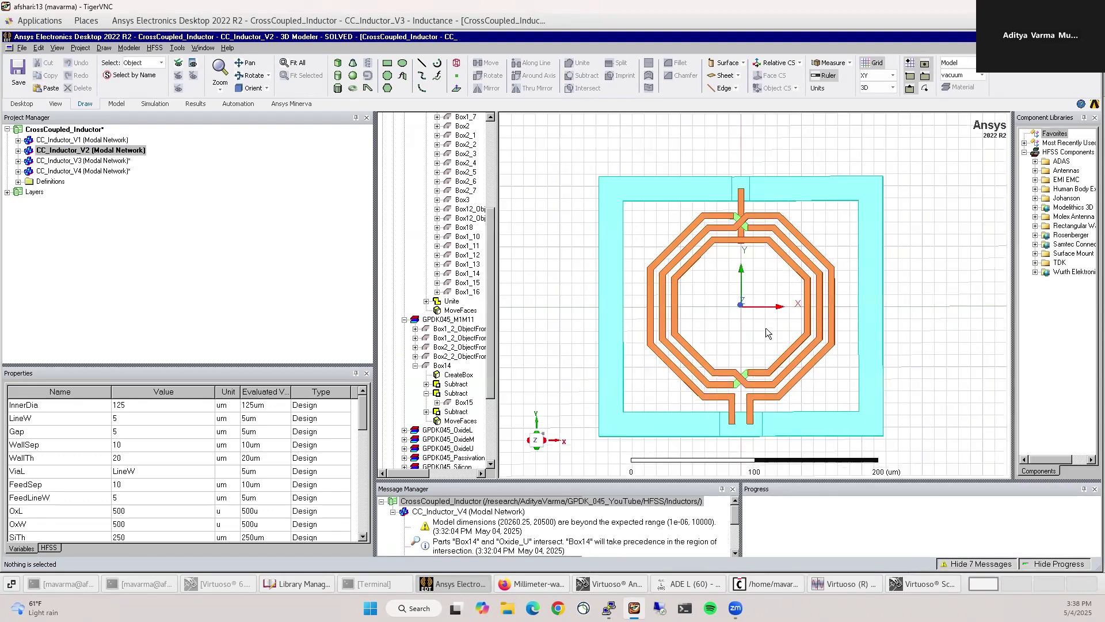
scroll(765, 327, up, 1)
alt+drag(742, 342, 718, 267)
scroll(740, 263, up, 2)
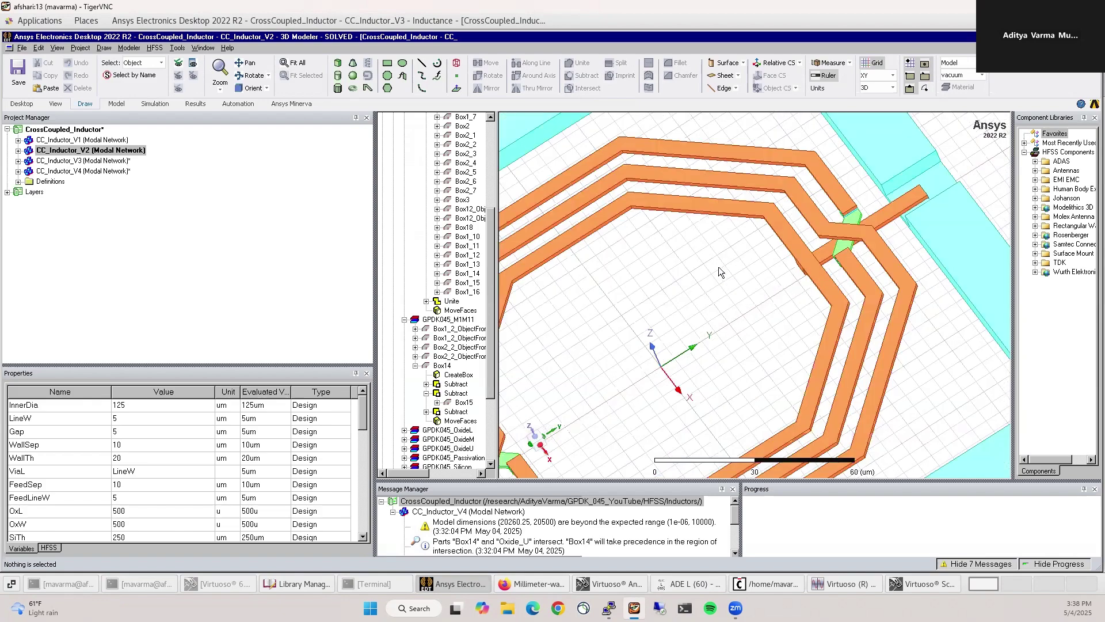
click(754, 199)
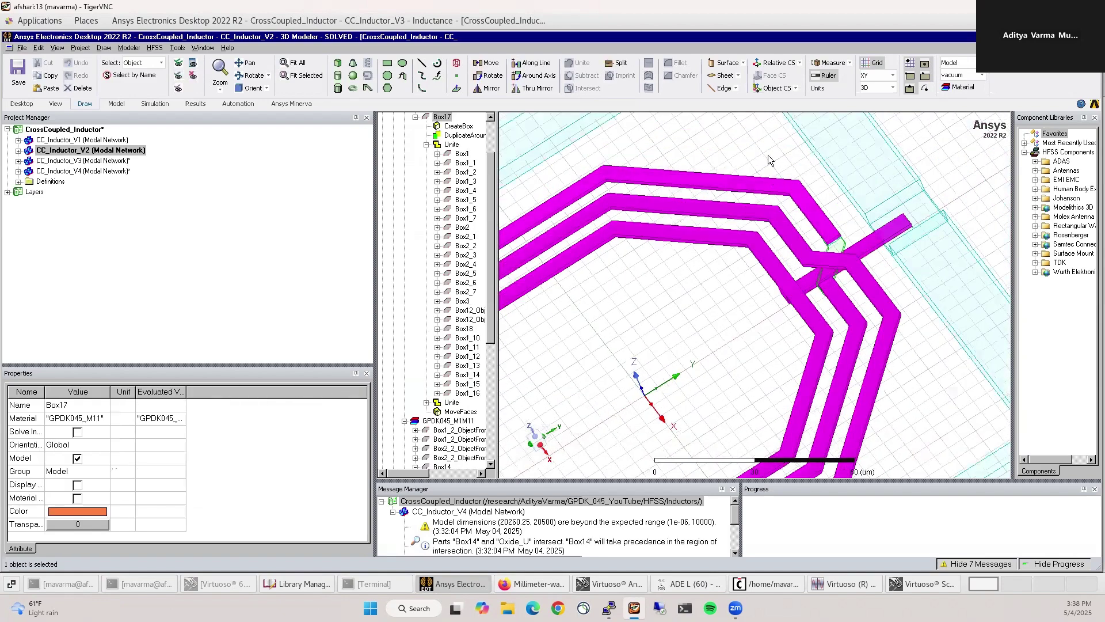
scroll(770, 160, up, 2)
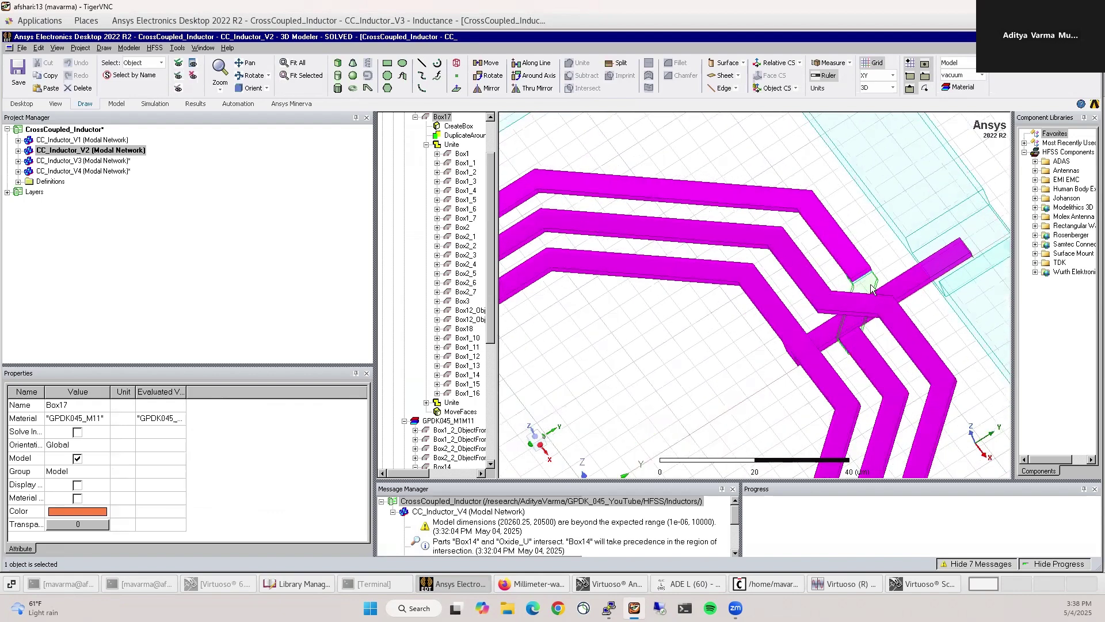
click(872, 290)
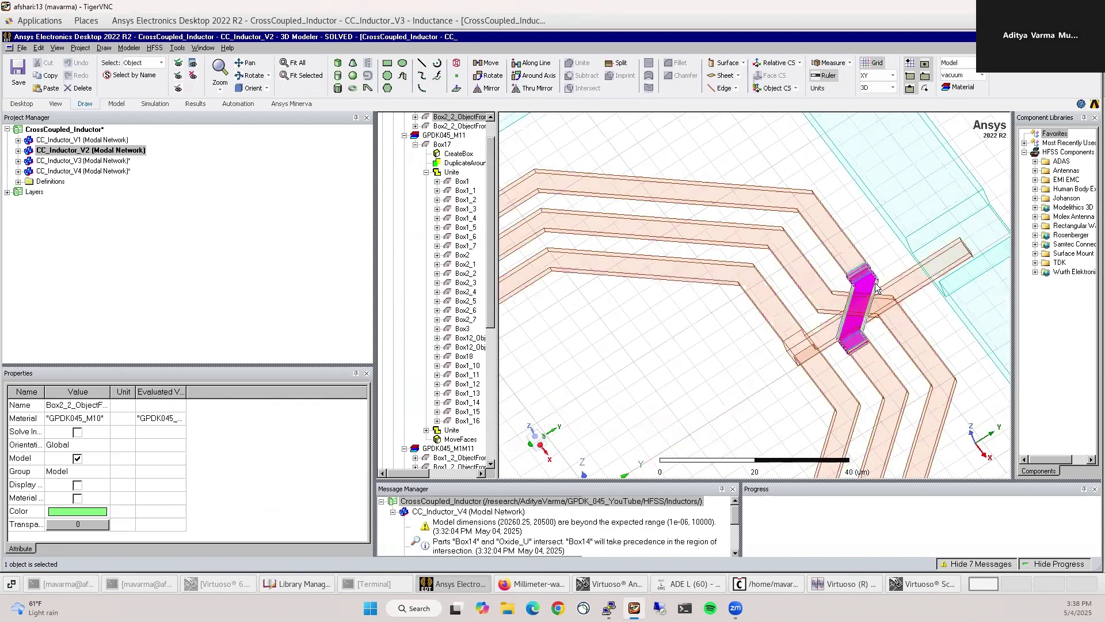
click(415, 145)
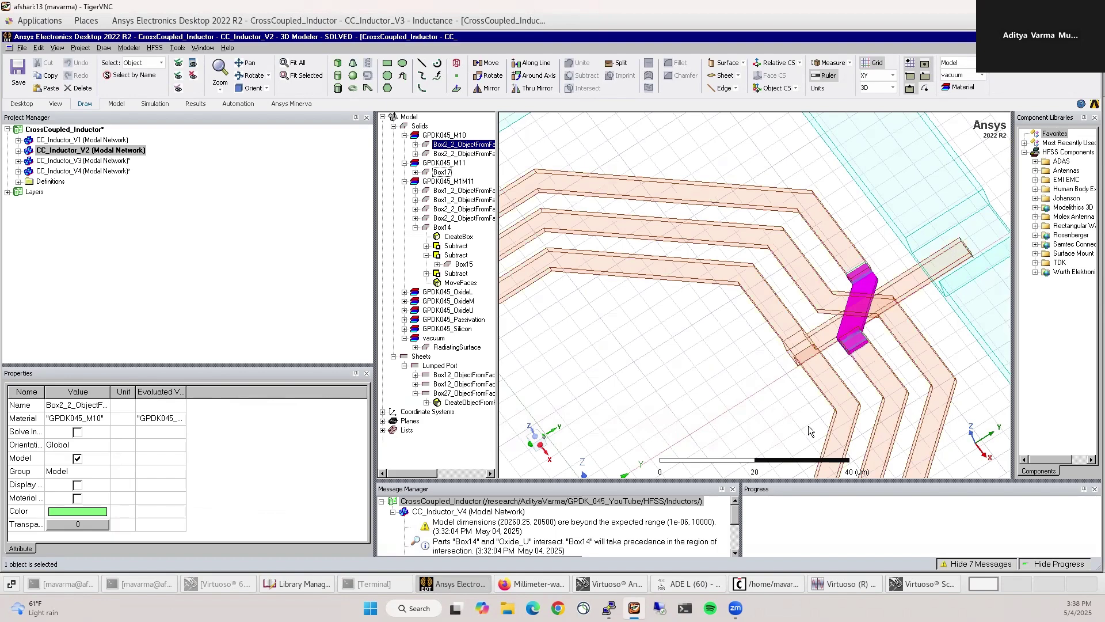
click(763, 395)
click(788, 337)
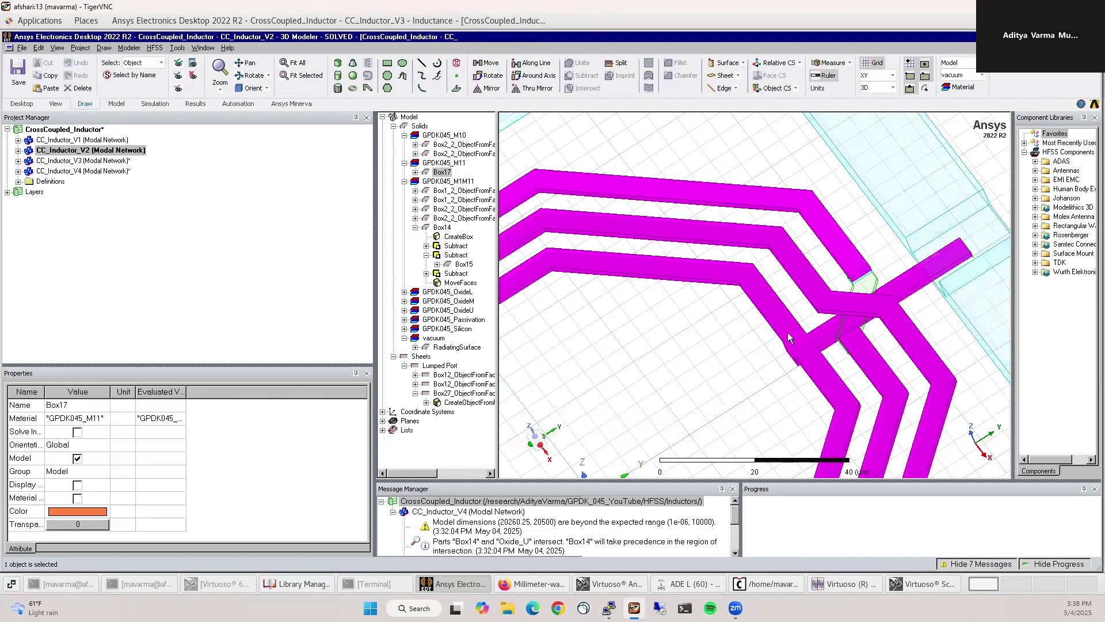
click(799, 377)
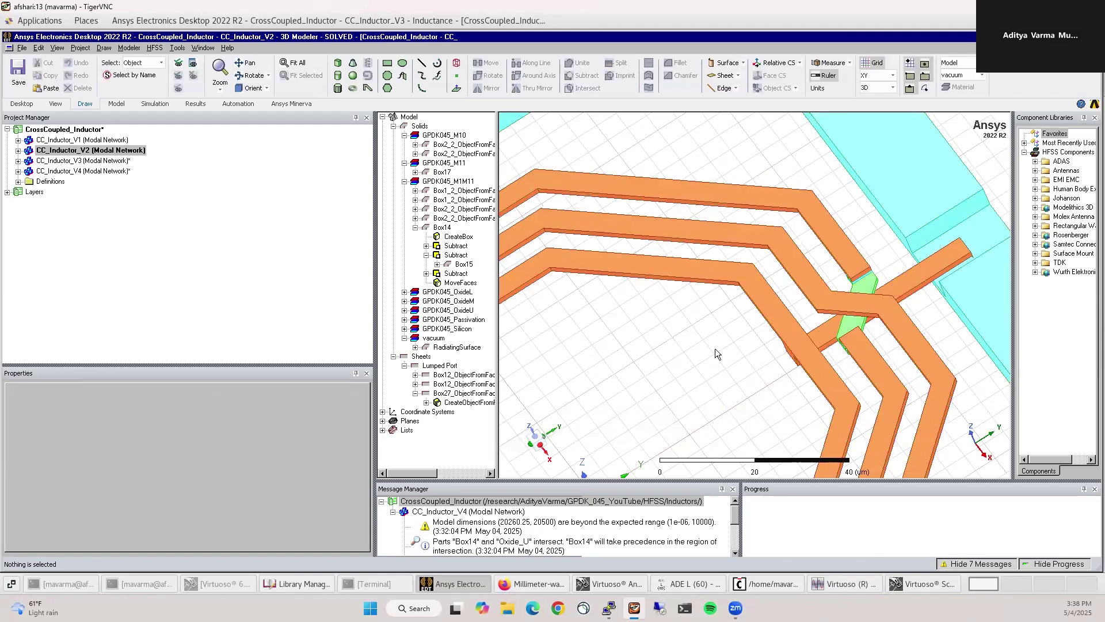
Examine the whole CC_Inductor_V2 coil with its centre tap, two feed lines and surrounding ground wall
scroll(715, 348, down, 3)
click(778, 364)
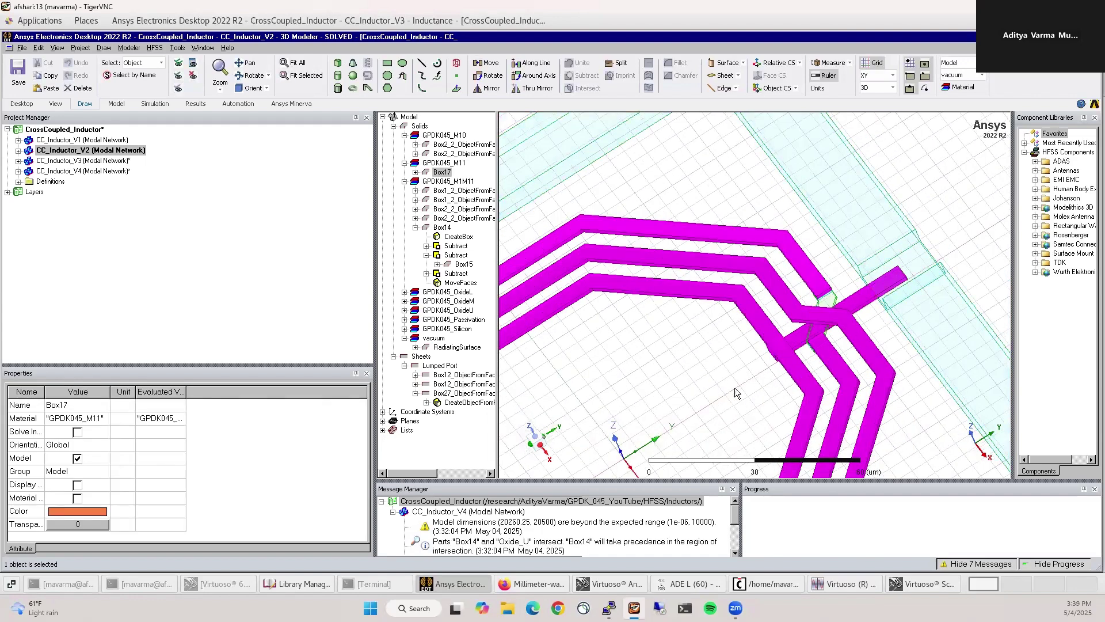
alt+drag(734, 388, 746, 318)
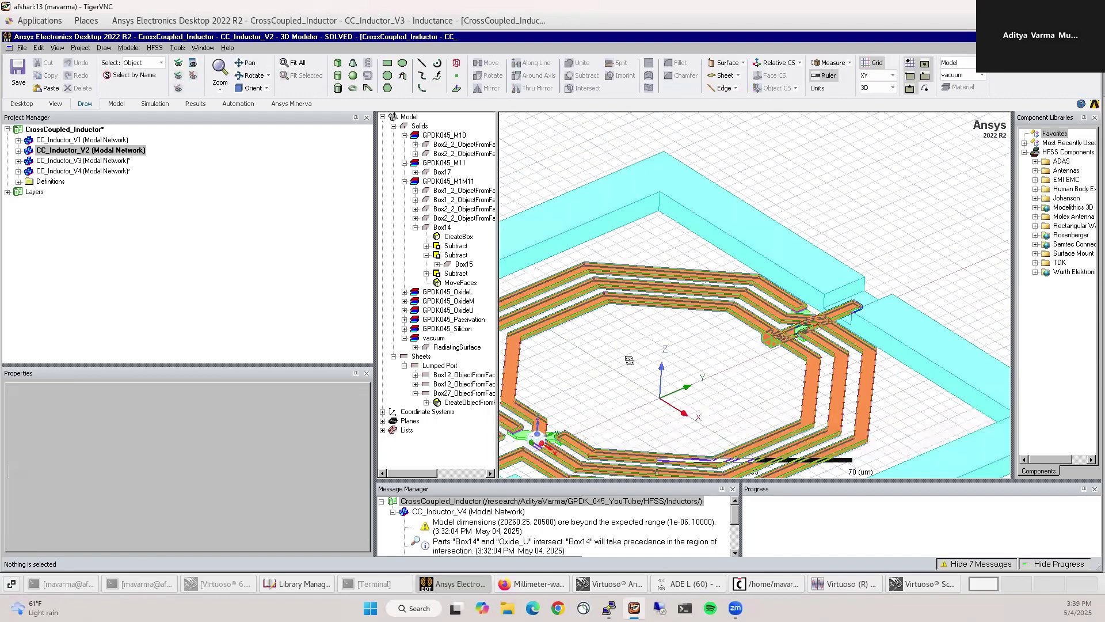
alt+drag(629, 361, 666, 330)
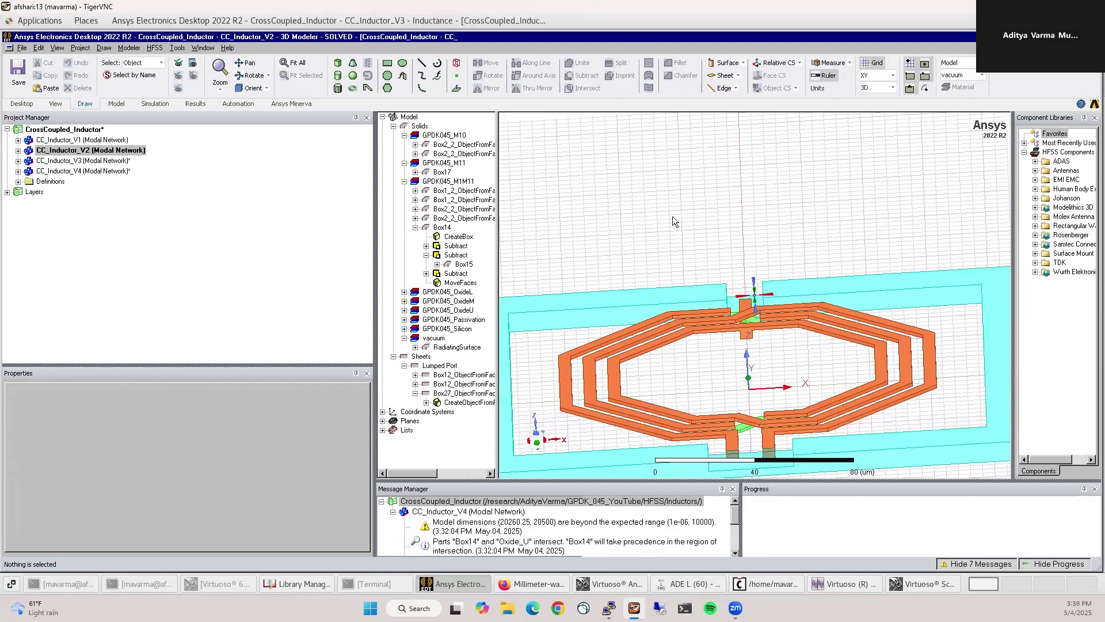
scroll(673, 217, down, 3)
alt+drag(763, 368, 768, 407)
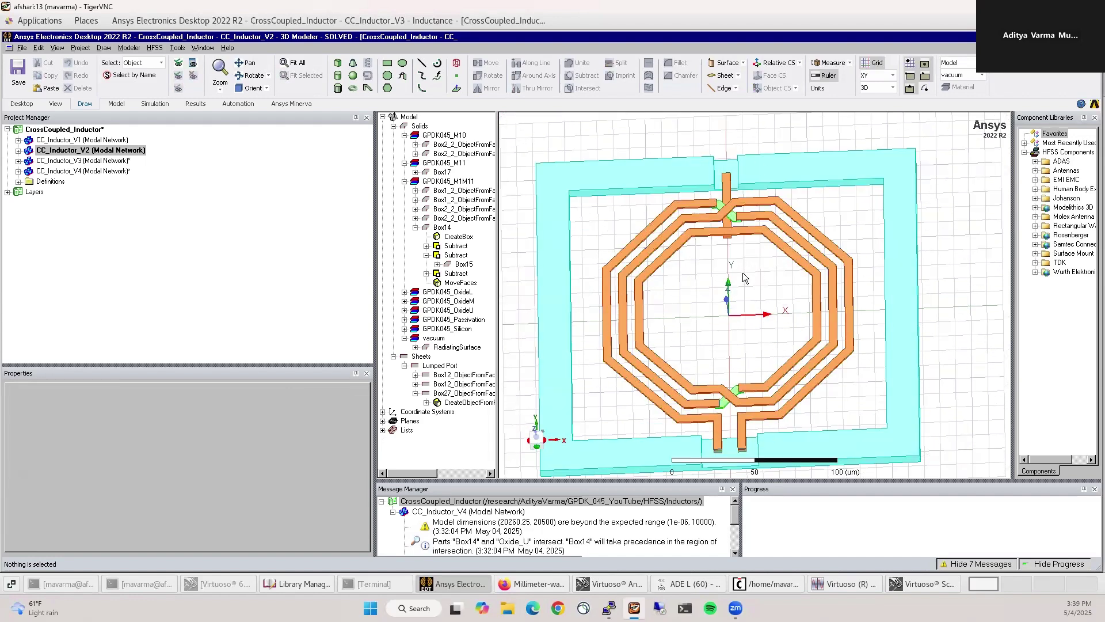
alt+drag(701, 454, 718, 457)
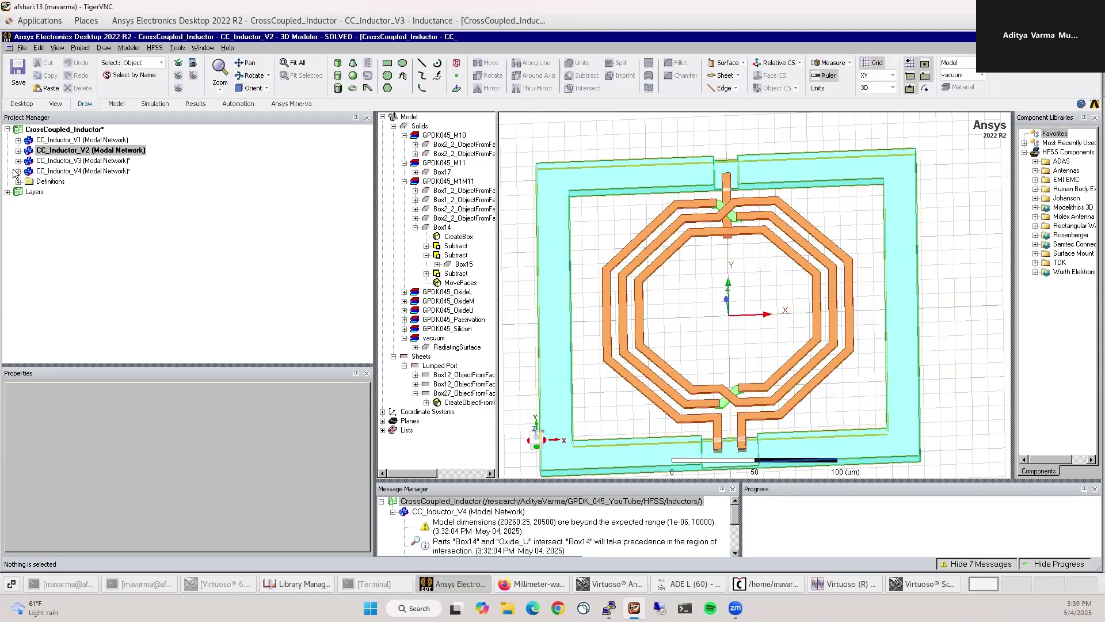
Review the Touchstone export-on-completion settings and export directory of the CC_Inductor_V2 design, leaving the settings unmodified
click(18, 151)
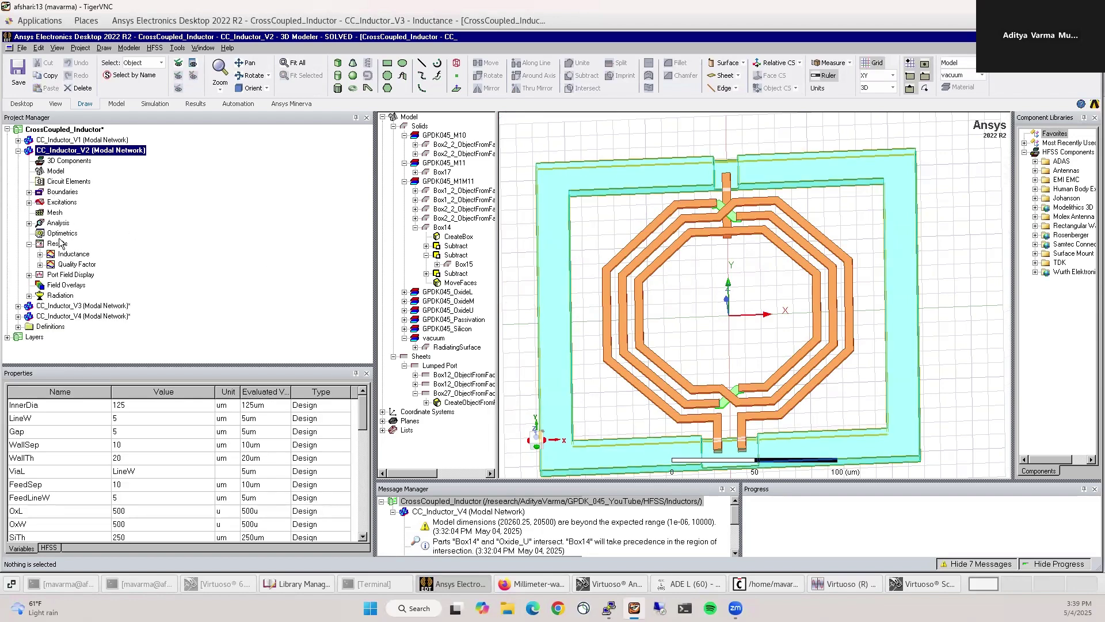
right_click(75, 151)
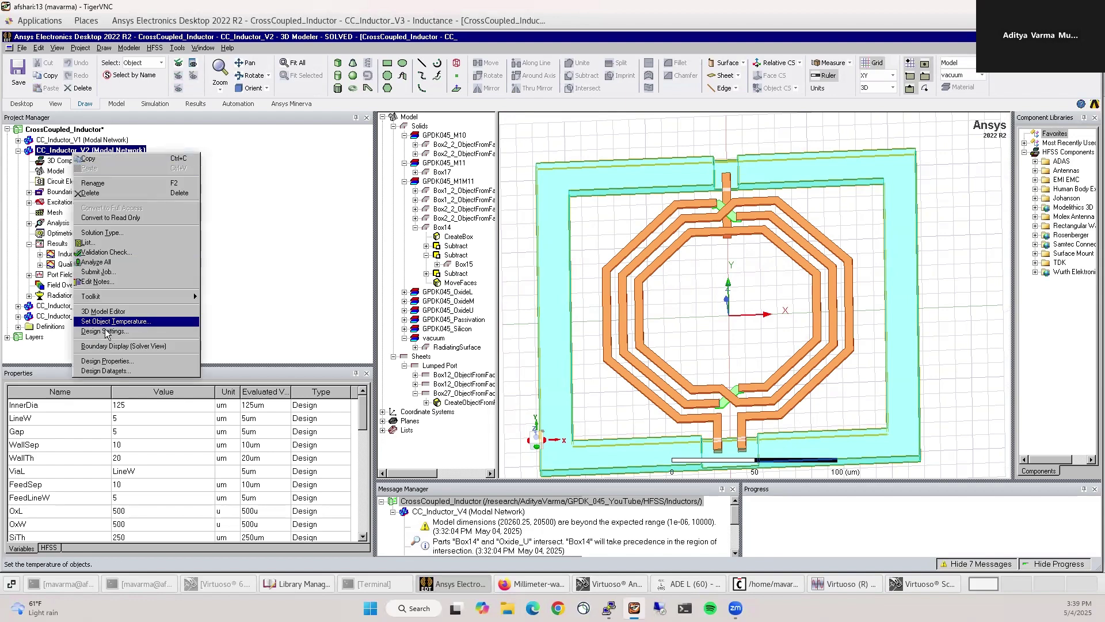
click(144, 315)
click(593, 170)
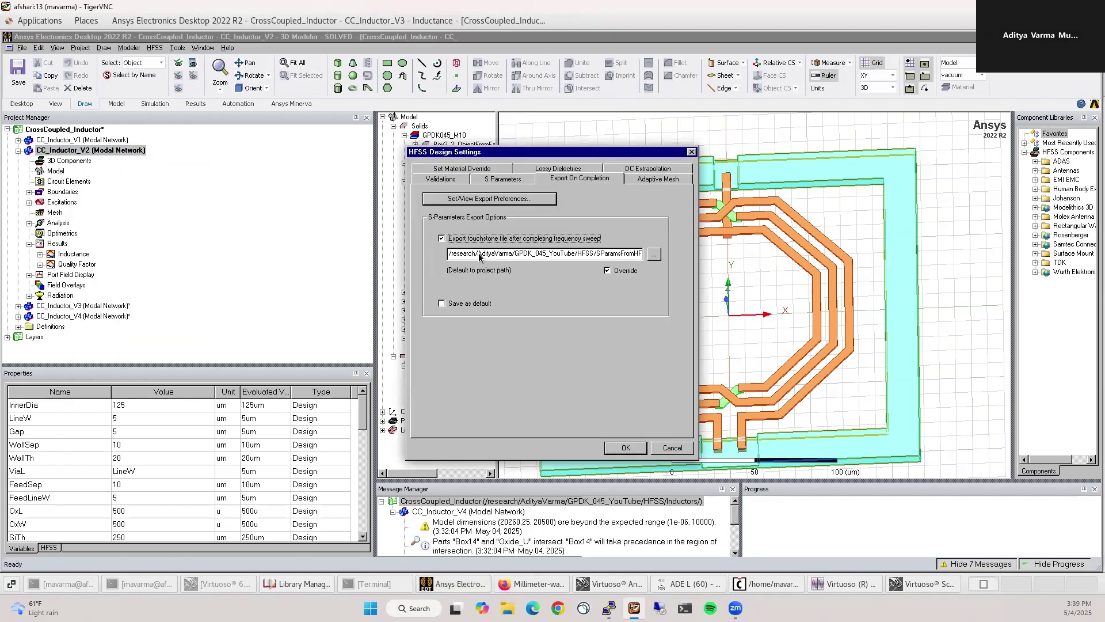
click(653, 254)
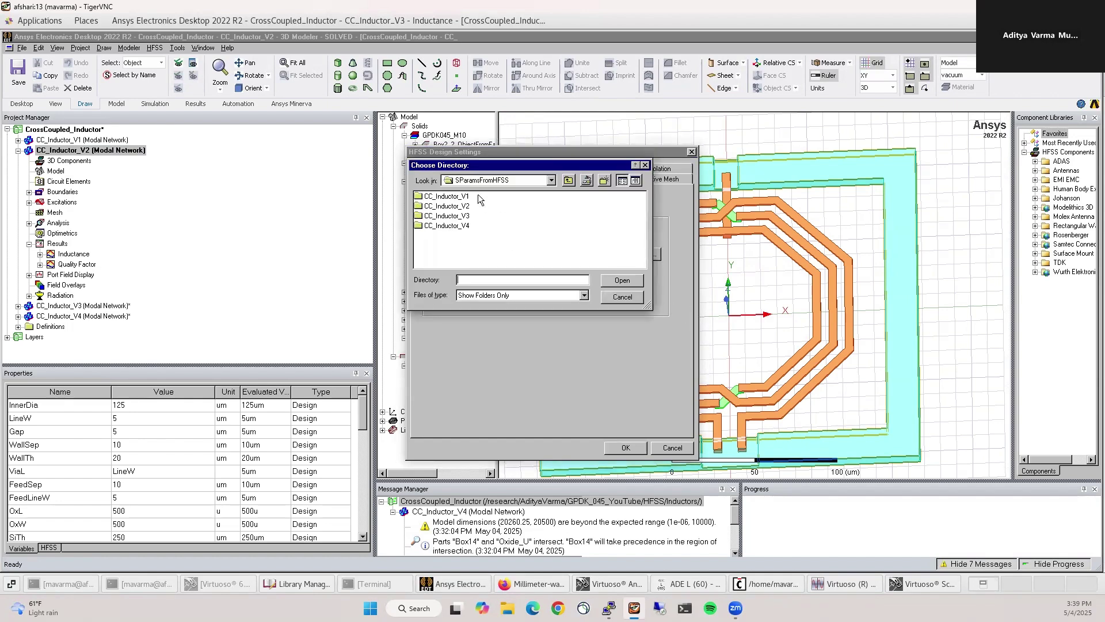
click(607, 299)
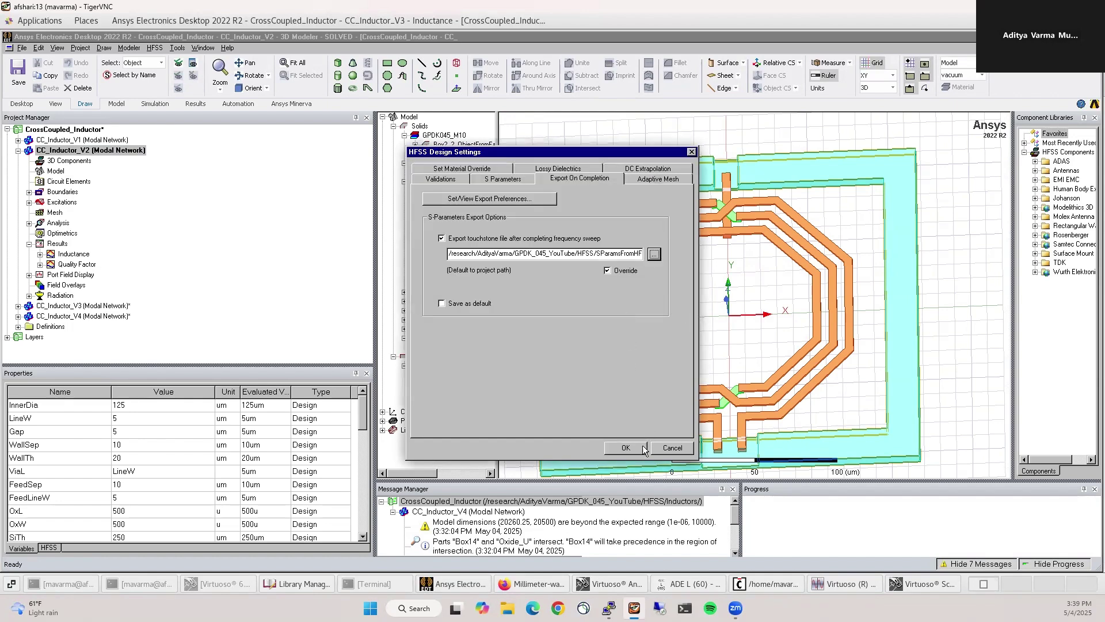
click(671, 450)
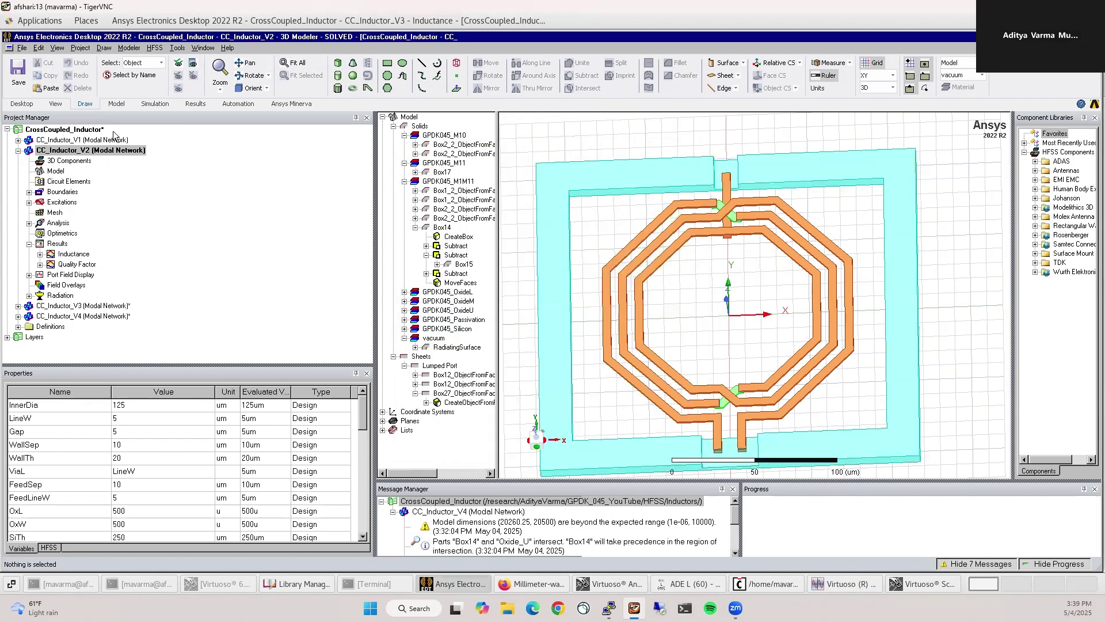
Run a validation check on the CC_Inductor_V2 design
click(29, 244)
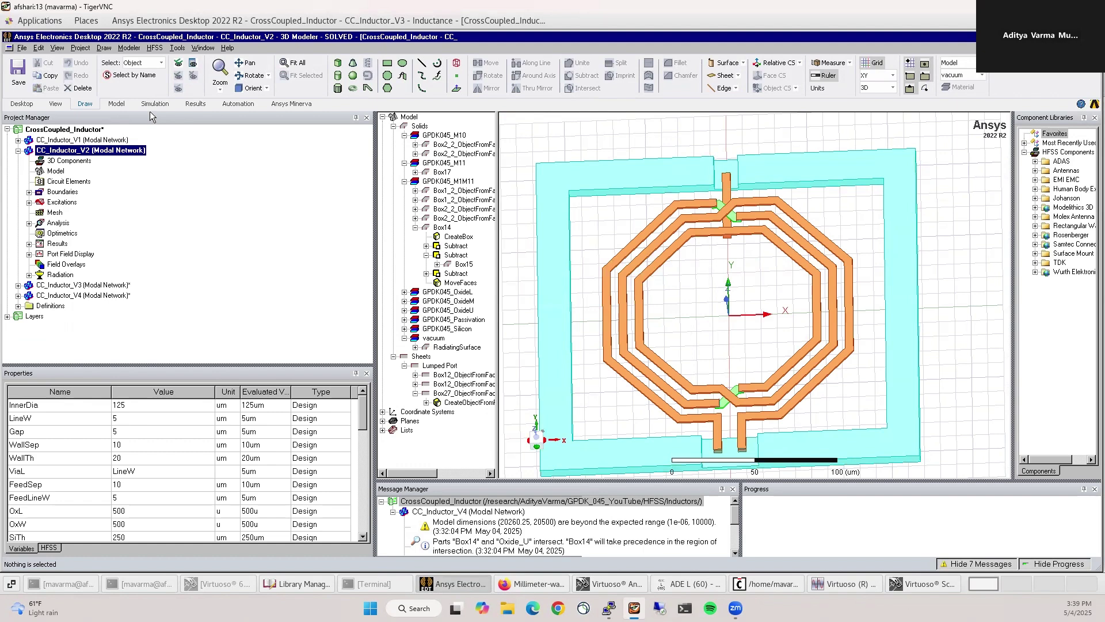
click(154, 105)
click(266, 85)
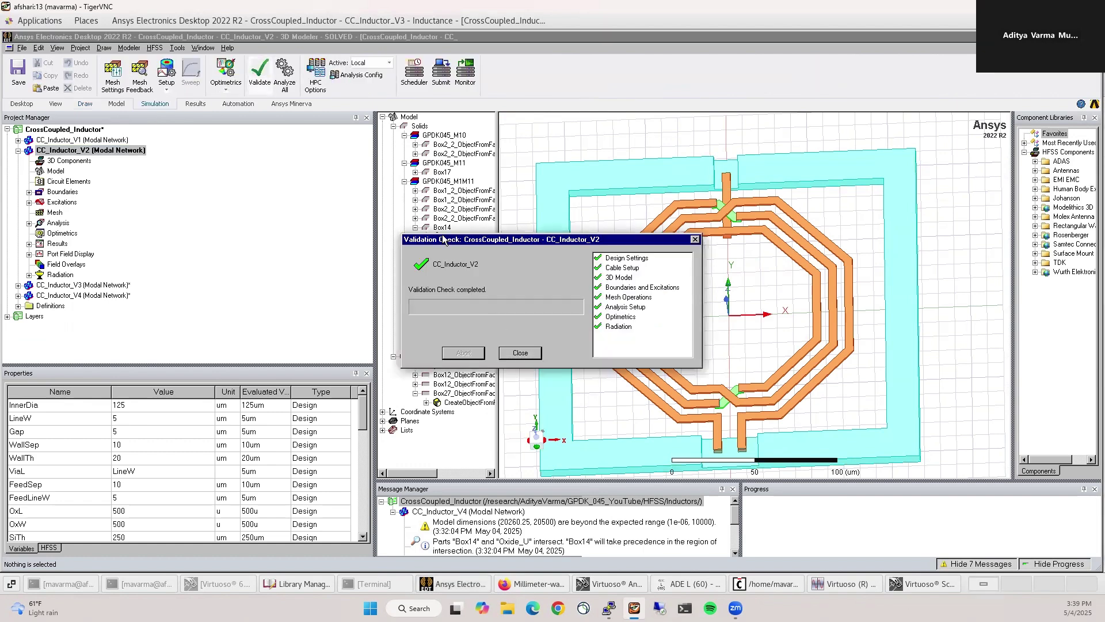
click(524, 353)
click(285, 69)
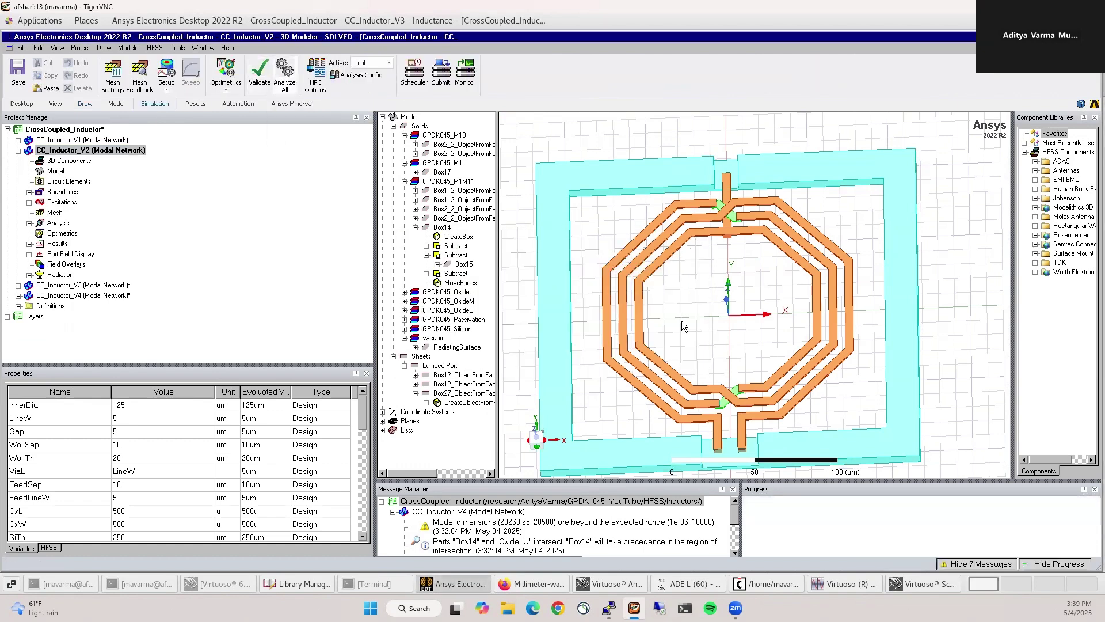
click(531, 584)
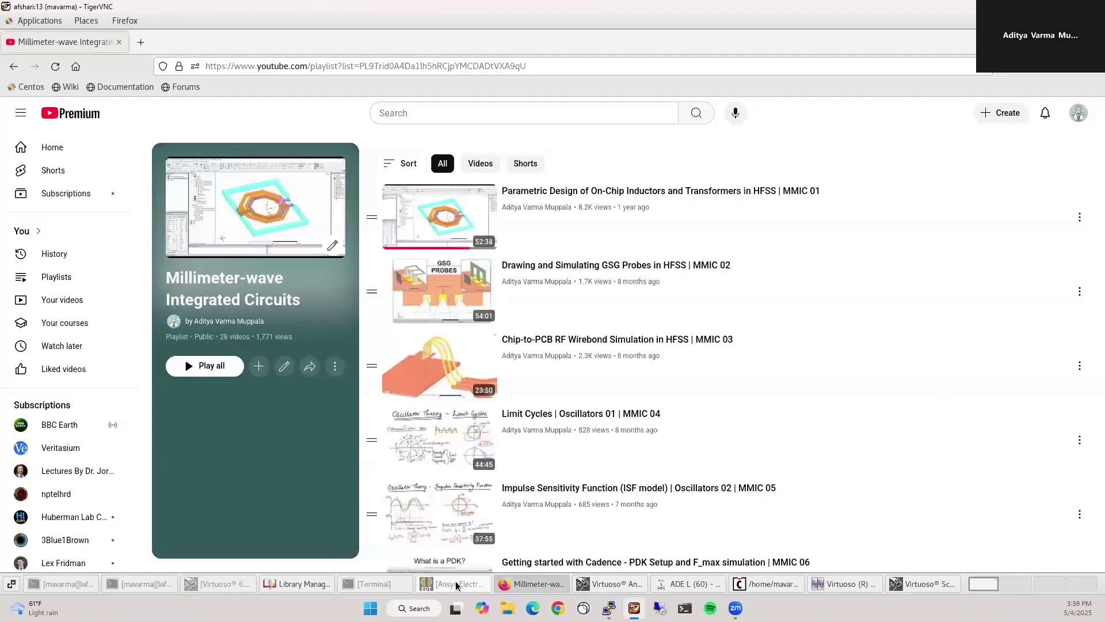
click(843, 583)
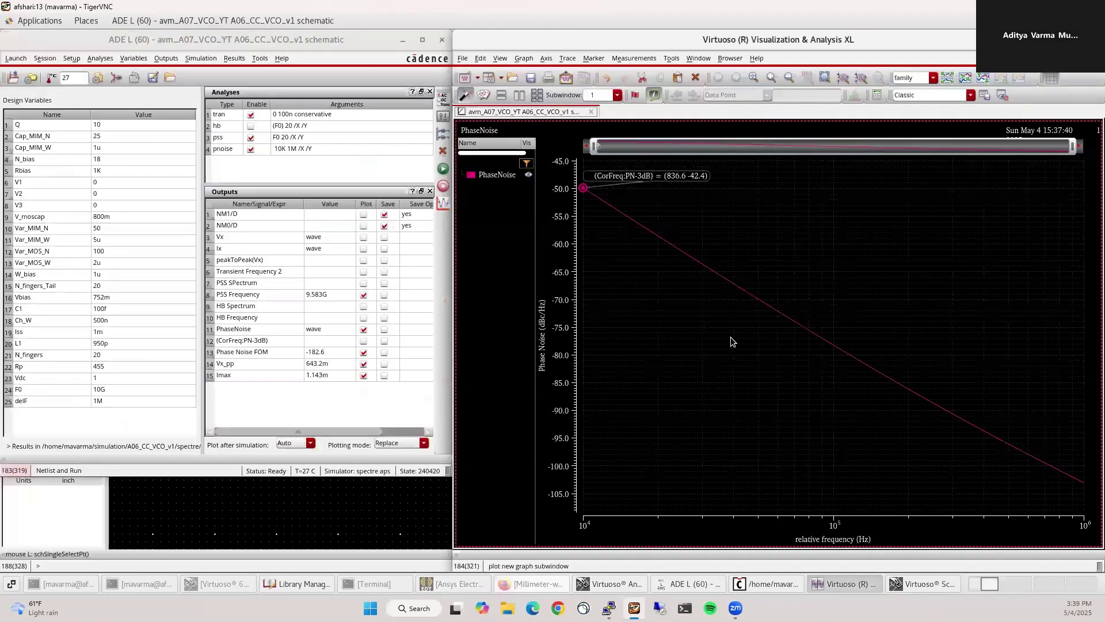
click(357, 521)
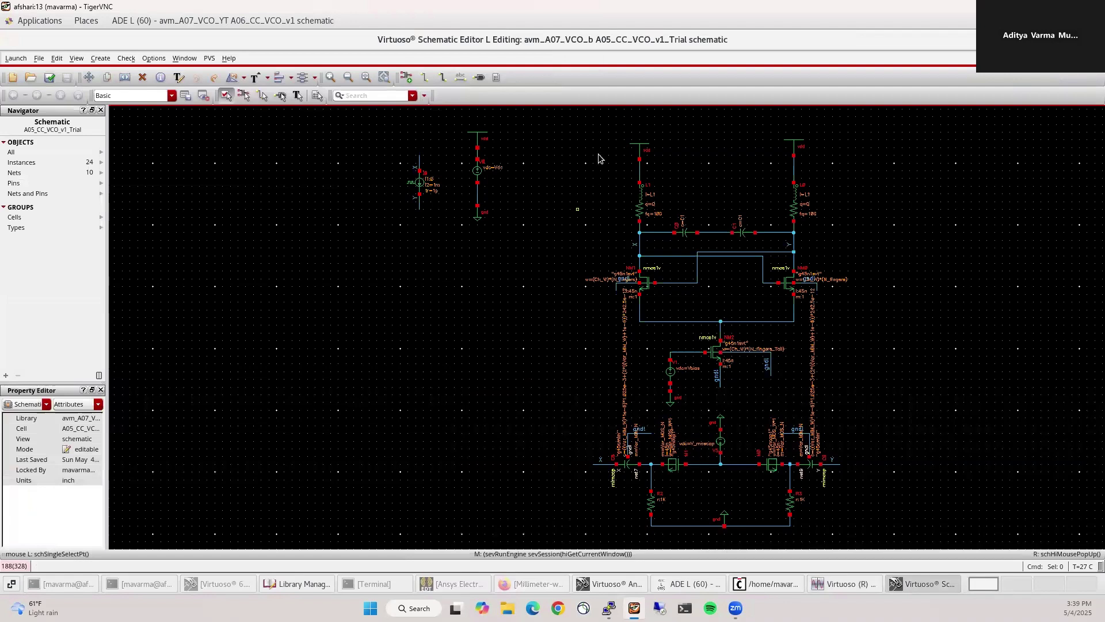
drag(626, 179, 867, 224)
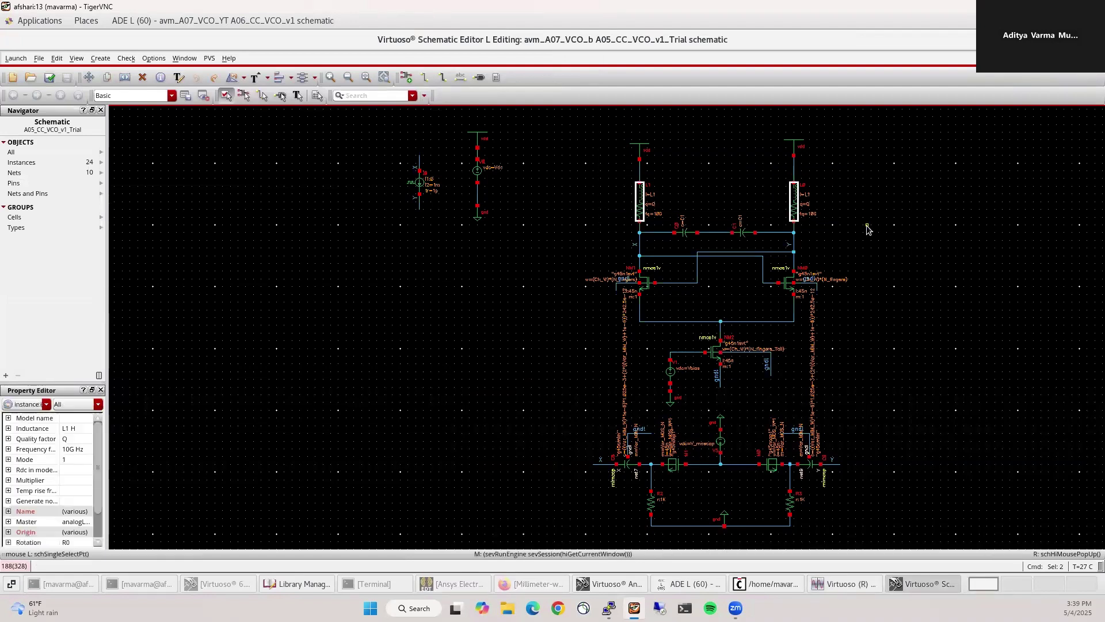
key(Delete)
drag(601, 128, 666, 191)
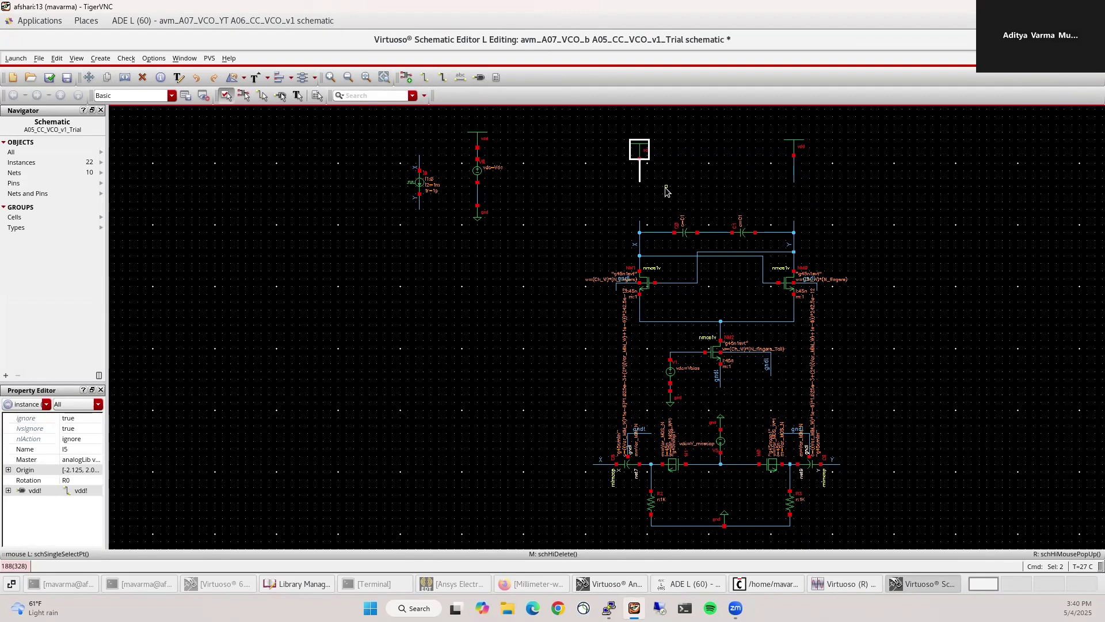
key(Delete)
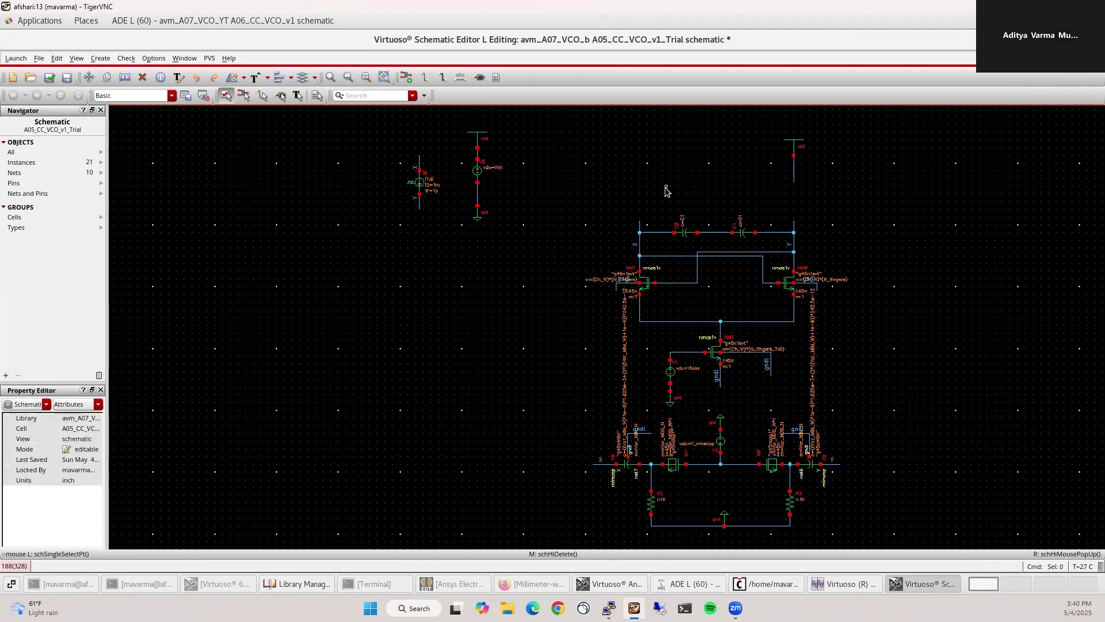
key(u)
key(u)
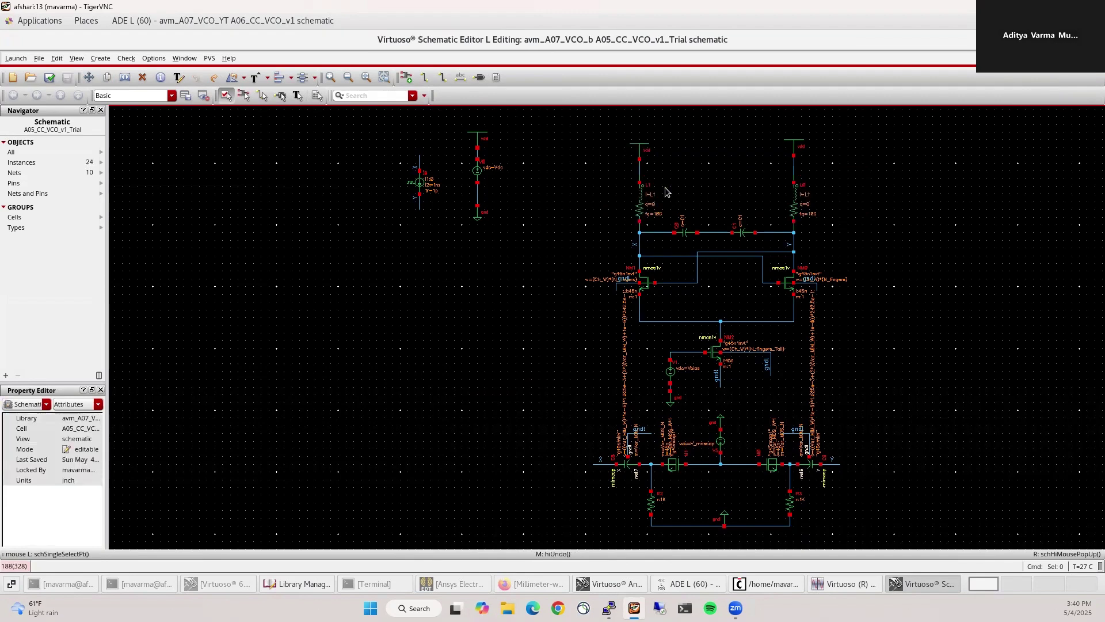
click(1095, 40)
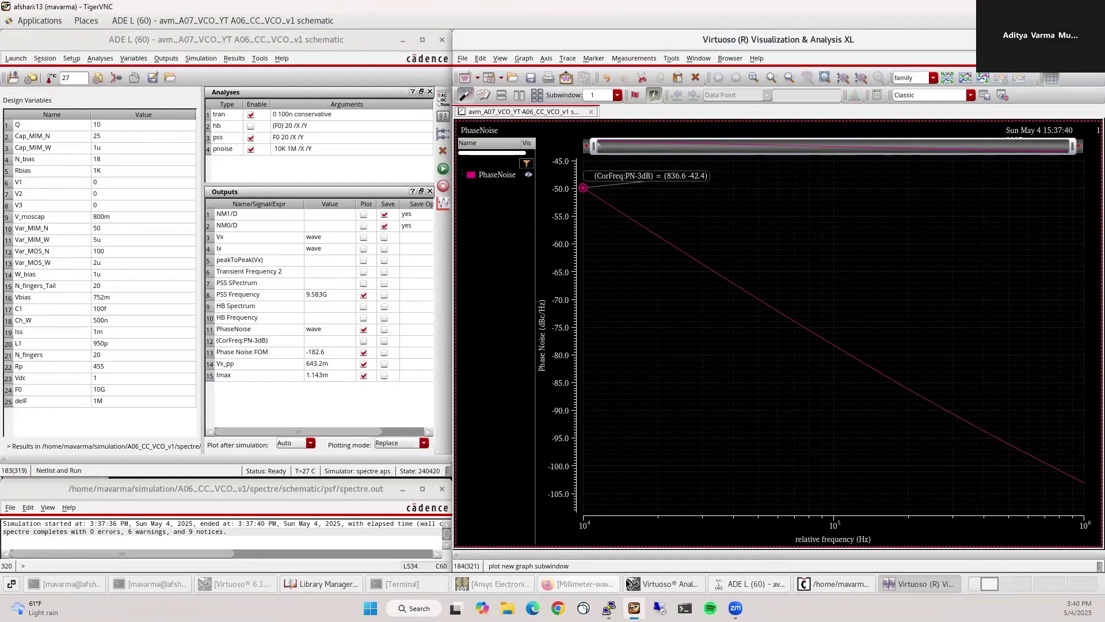
In the A06_CC_VCO_v1 schematic in Virtuoso, delete the two ideal tank inductors below the supply
click(682, 585)
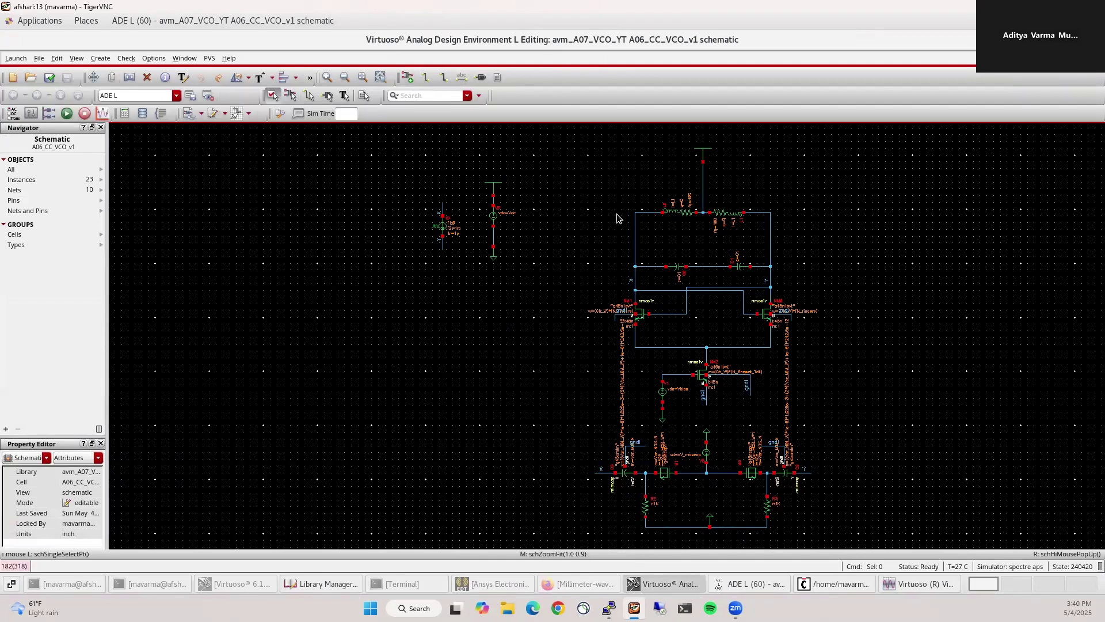
drag(602, 184, 816, 246)
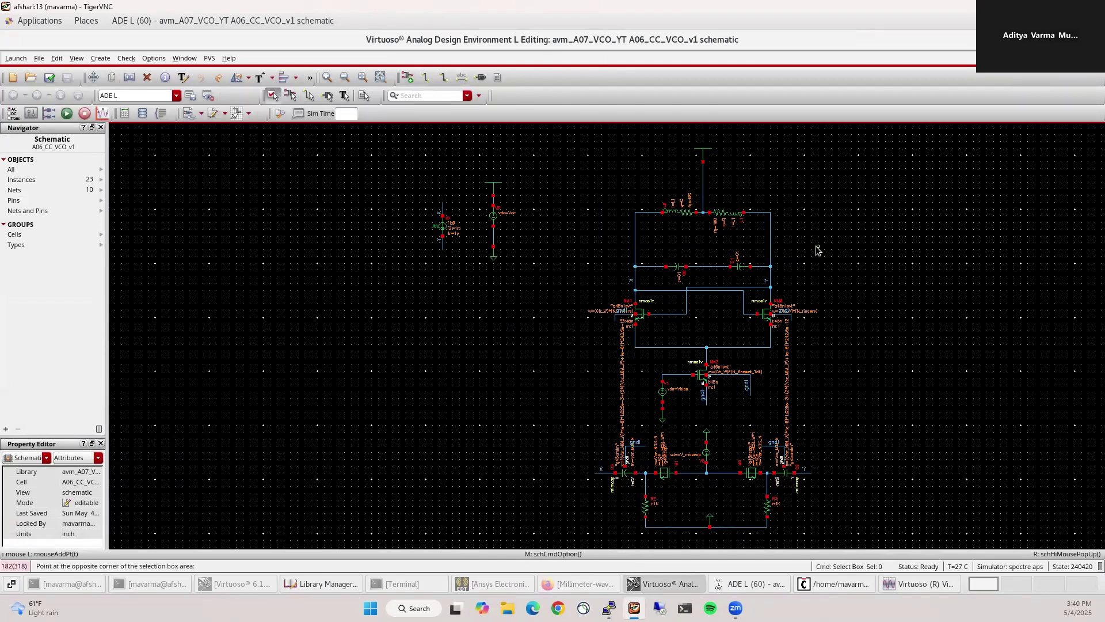
key(Delete)
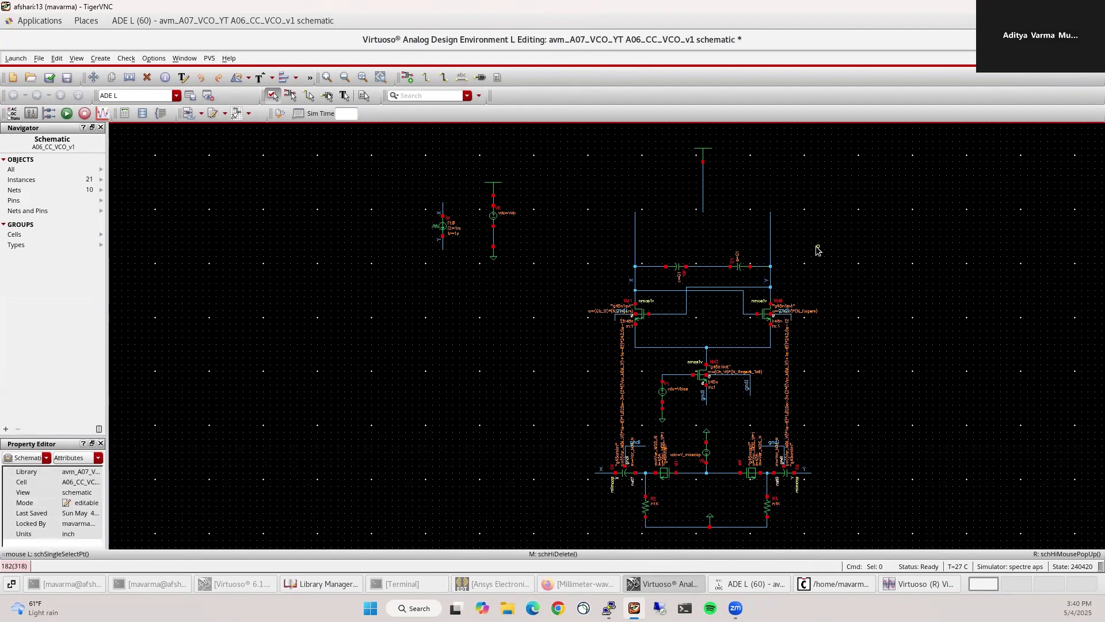
Start adding an nport instance from analogLib with its number of ports set to 3
key(i)
drag(638, 79, 481, 86)
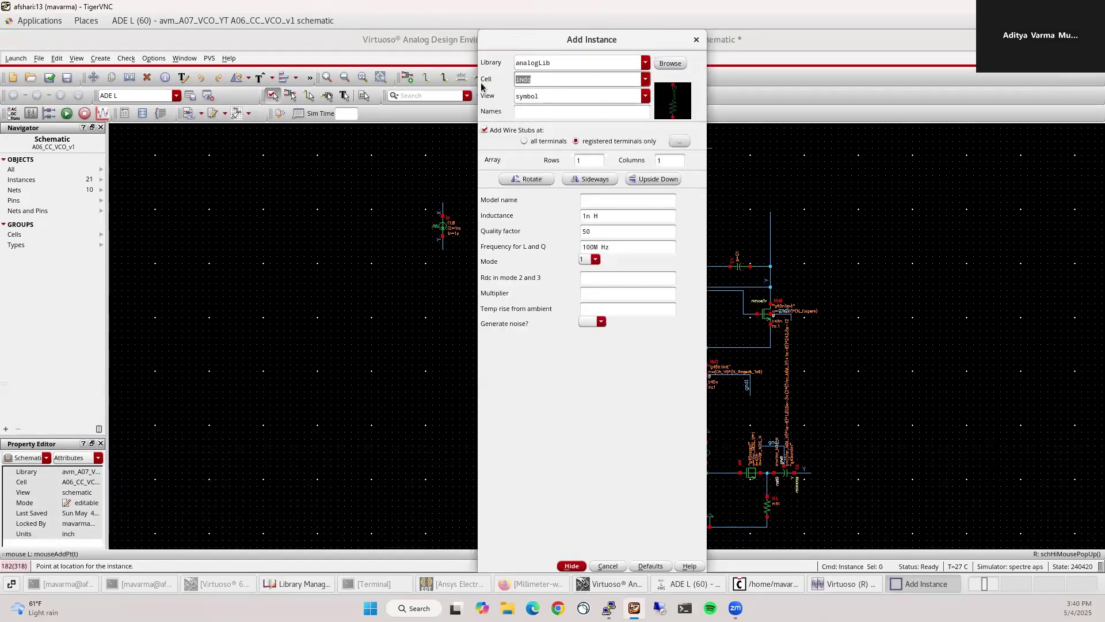
text(nport)
key(Tab)
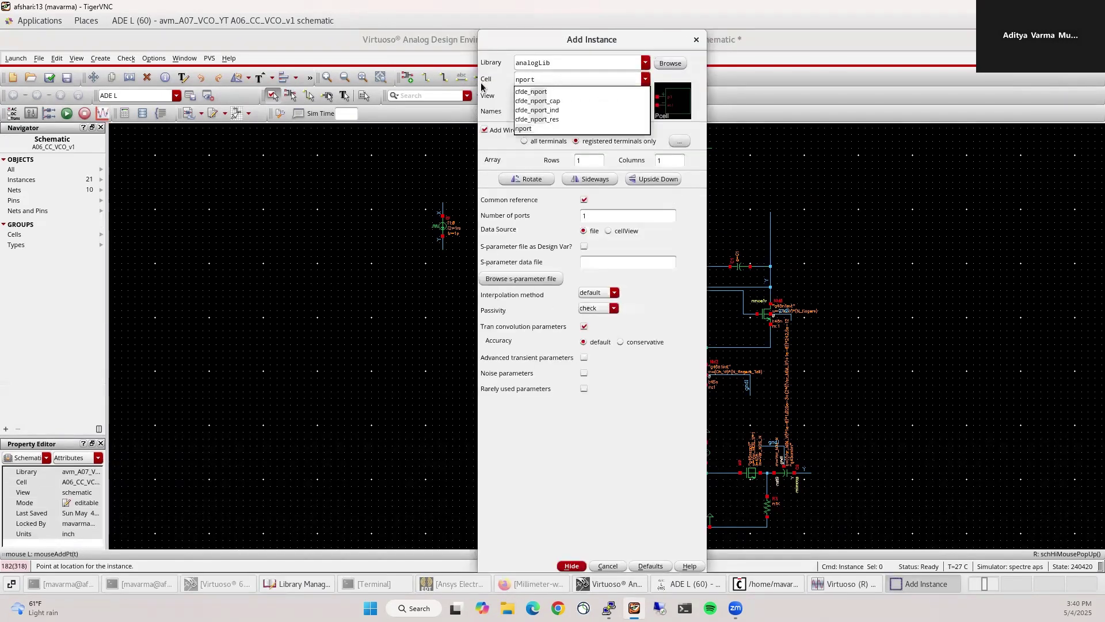
double_click(602, 218)
text(3)
key(Tab)
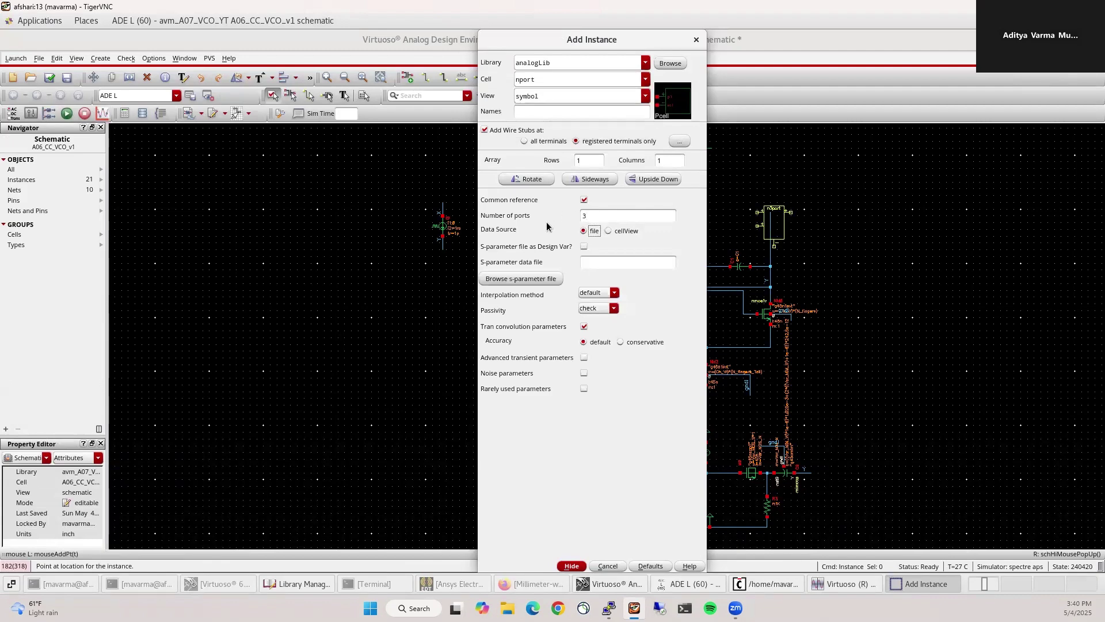
Assign Sweep_DV950.s3p from HFSS/SParamsFromHFSS/CC_Inductor_V2/Setup1_ts_05_04_25_15_39_47 as the nport's S-parameter data file
click(540, 282)
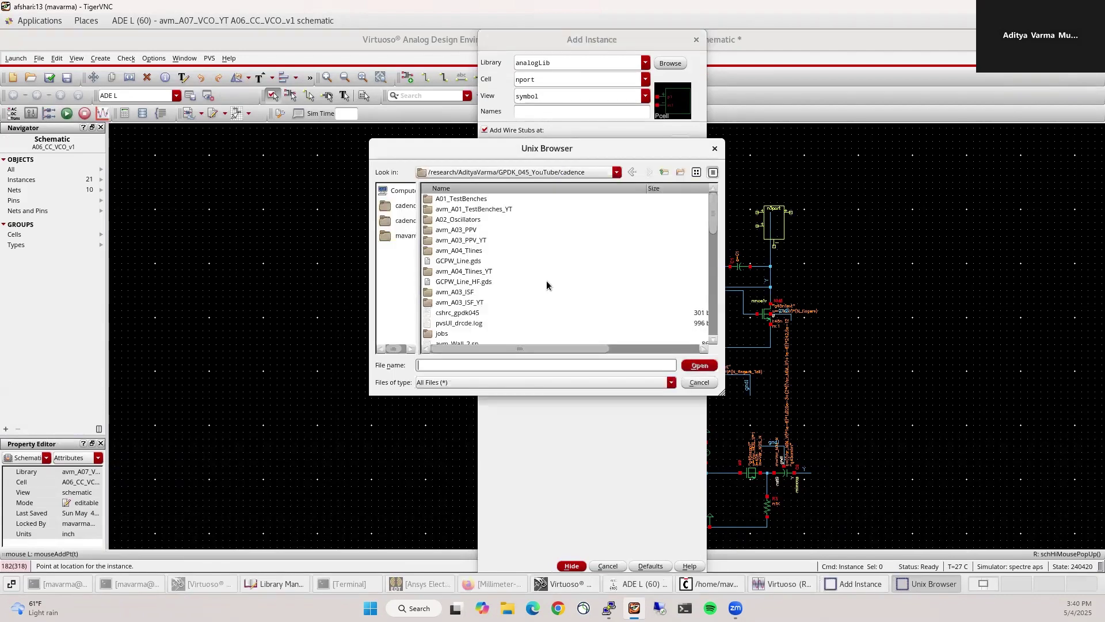
click(665, 172)
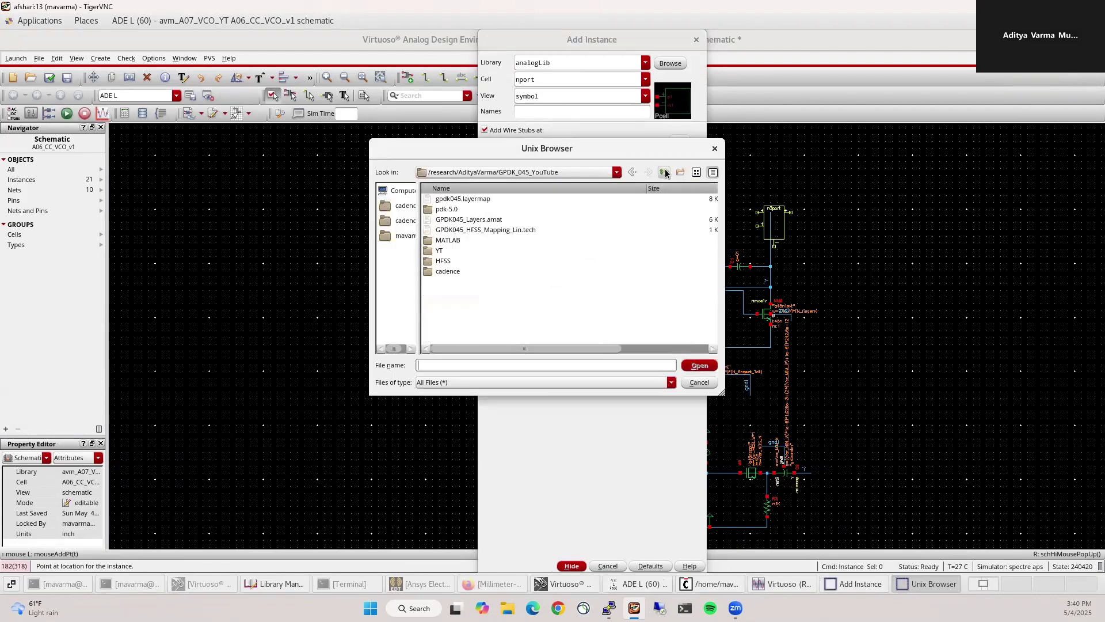
double_click(444, 261)
double_click(447, 291)
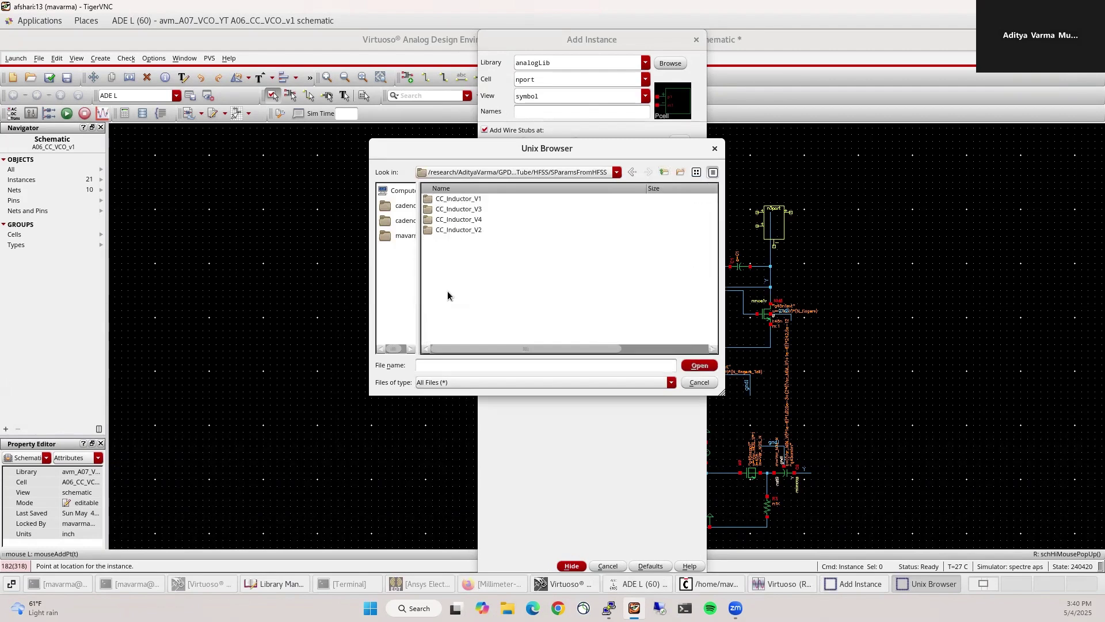
click(422, 584)
click(421, 584)
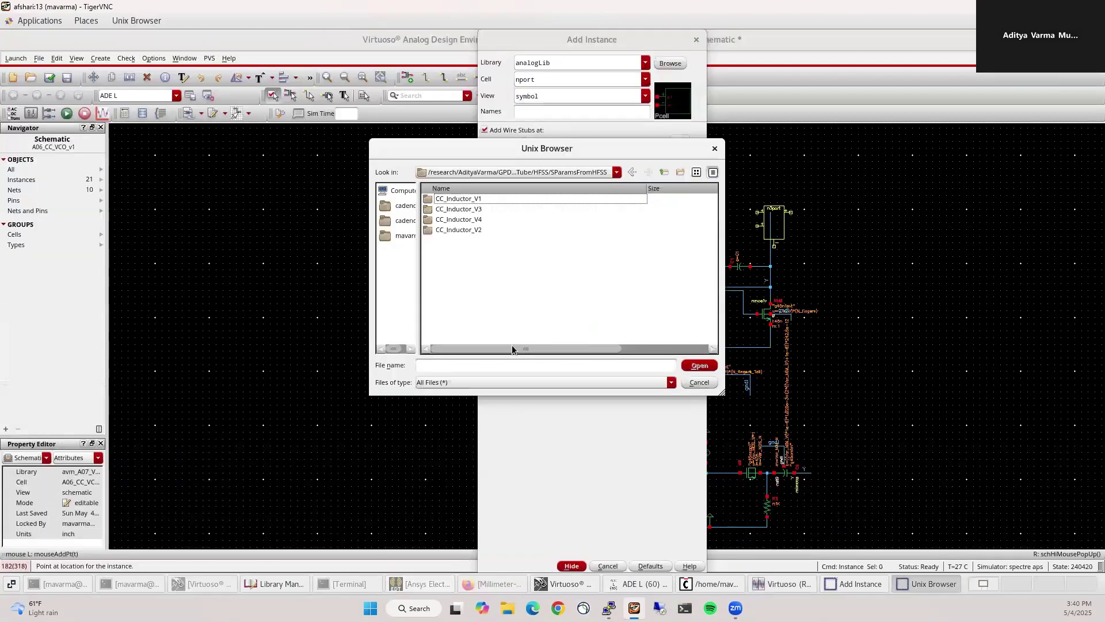
click(476, 231)
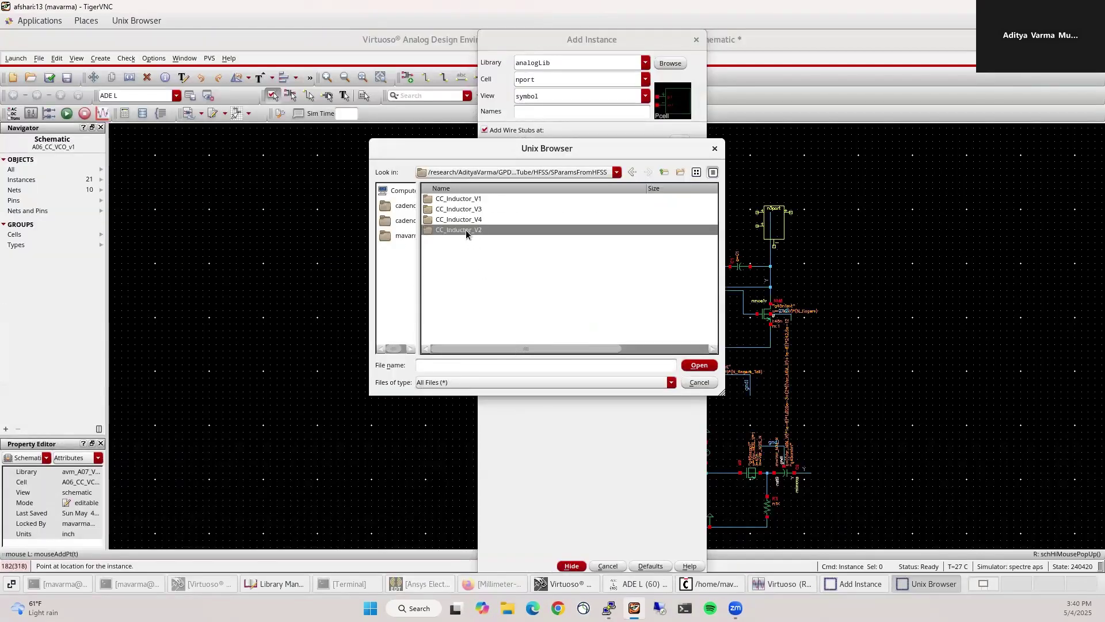
double_click(465, 230)
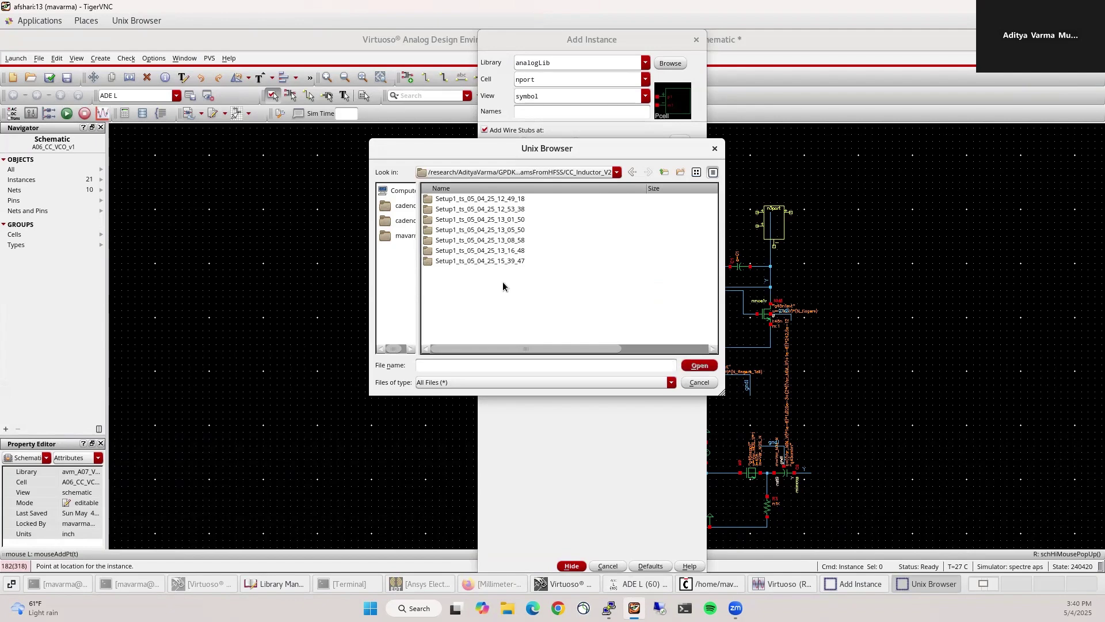
click(499, 260)
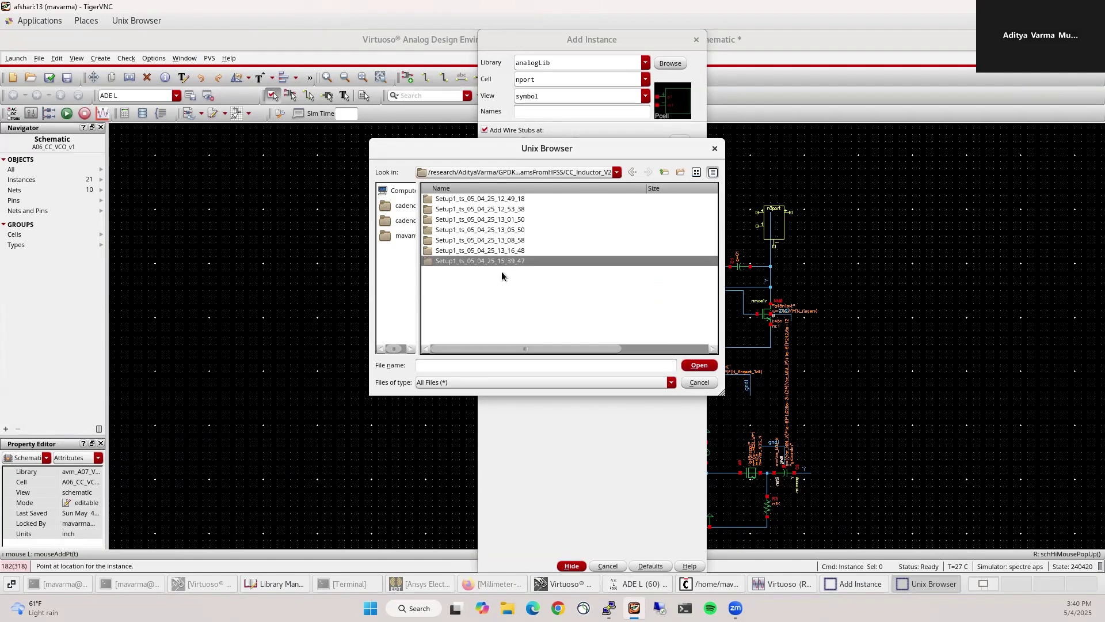
double_click(468, 260)
double_click(477, 199)
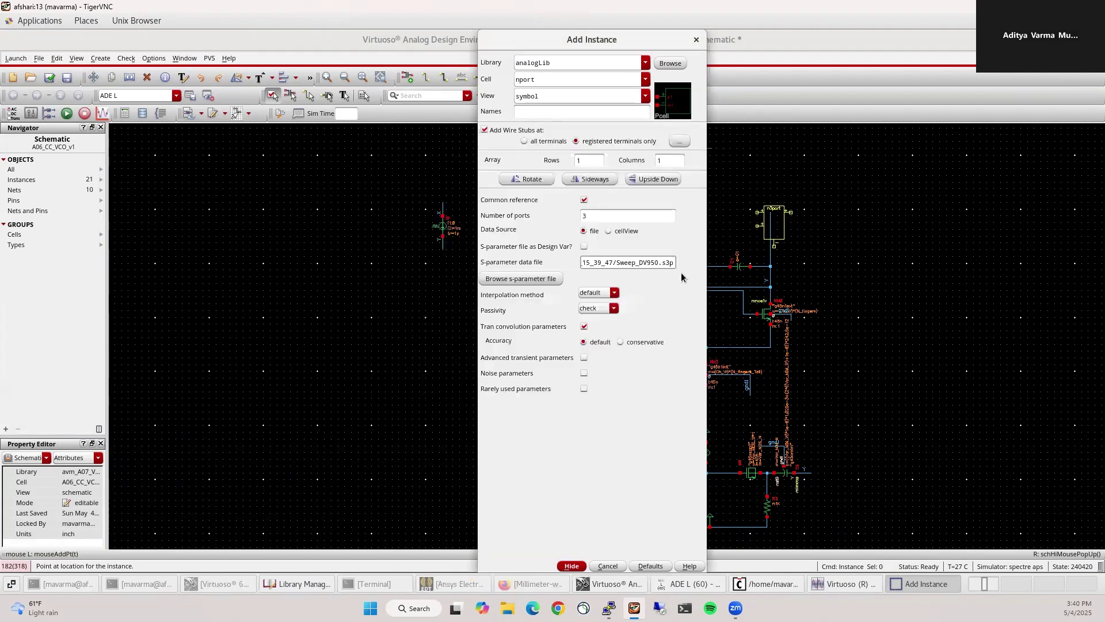
click(661, 262)
Place the three-port block rotated 90 degrees below vdd, with p3 on the supply wire, and shift it up closer to vdd
scroll(998, 276, down, 1)
scroll(848, 240, up, 2)
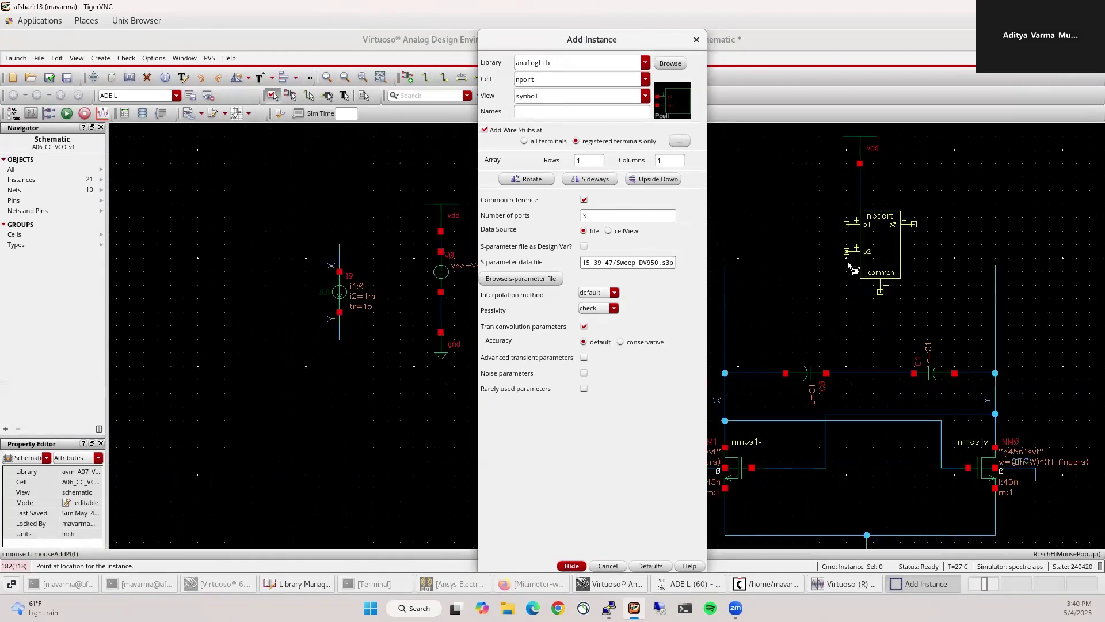
middle_click(863, 299)
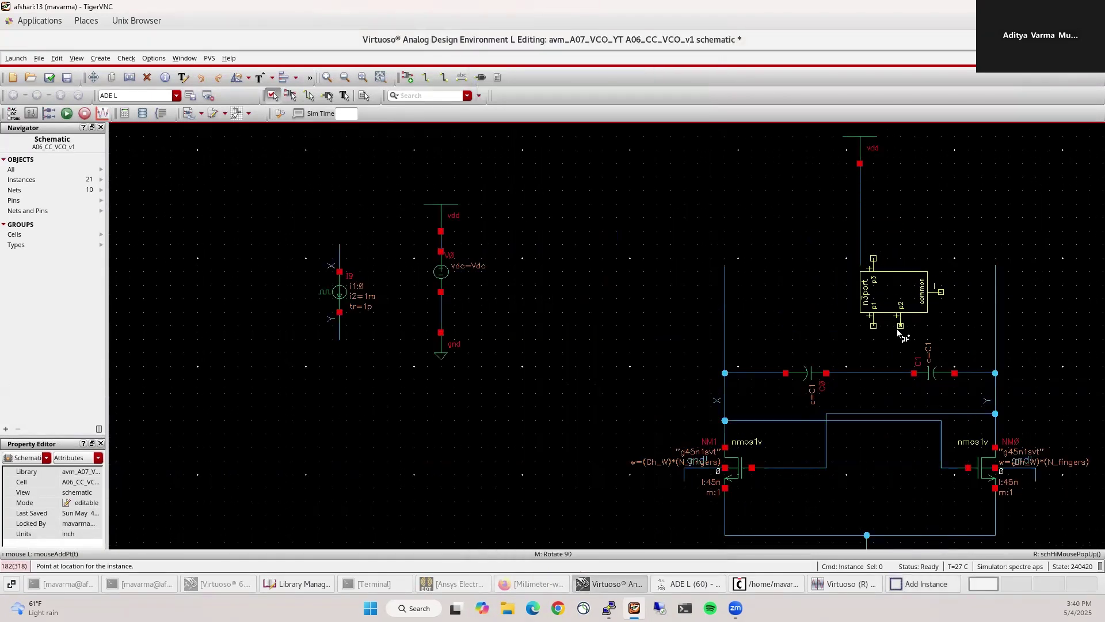
click(887, 335)
key(Escape)
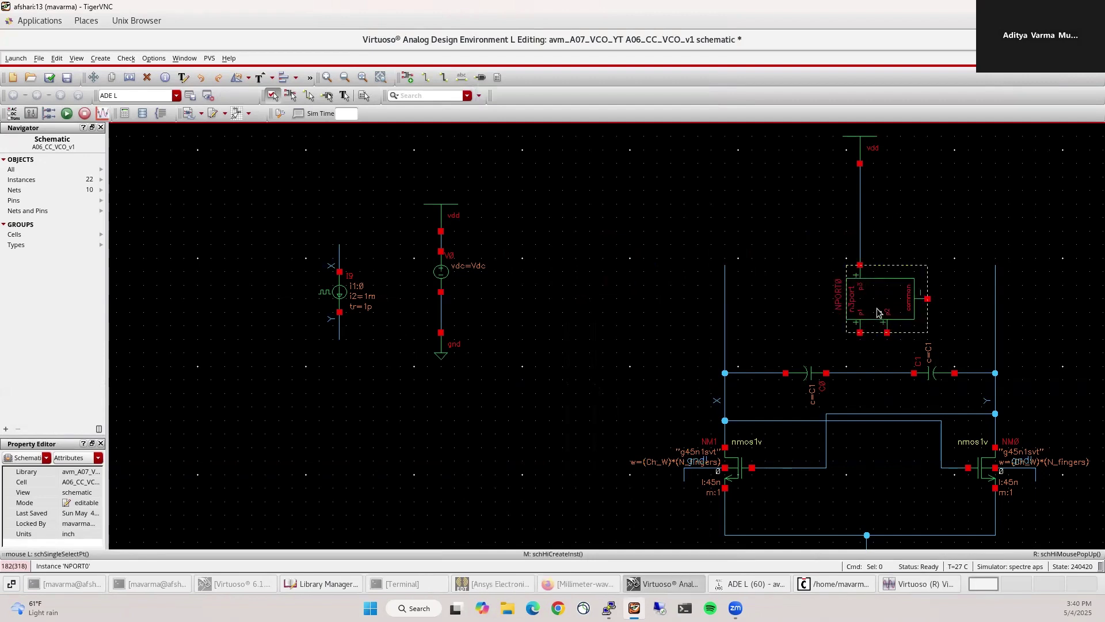
drag(877, 308, 872, 256)
click(872, 249)
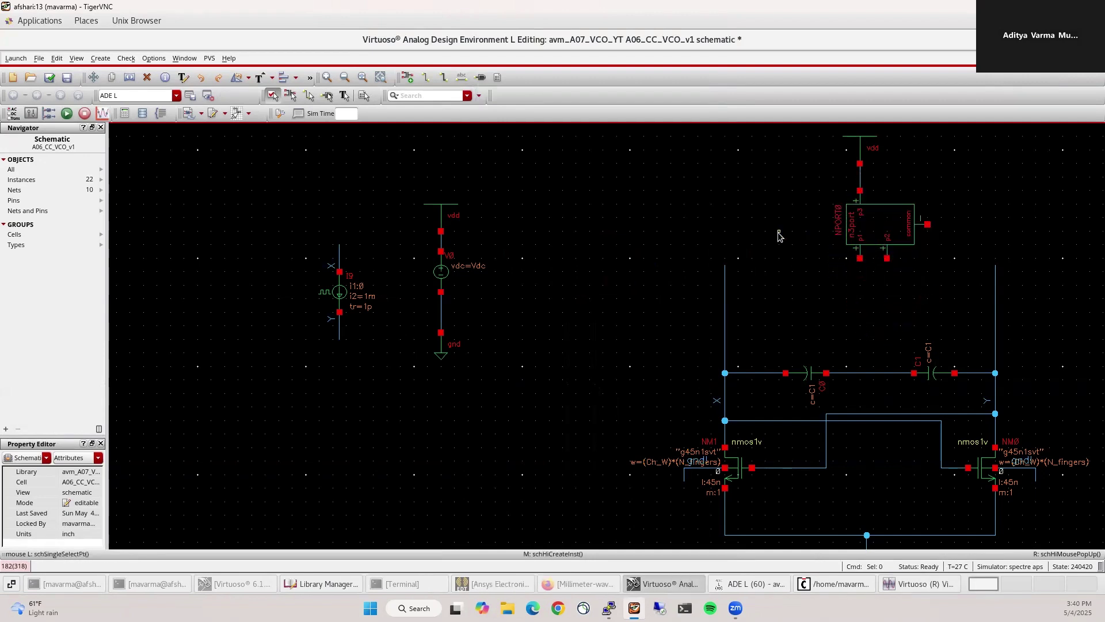
Wire the nport's p1 terminal to the X node line and its p2 terminal to the Y node line
key(w)
click(860, 258)
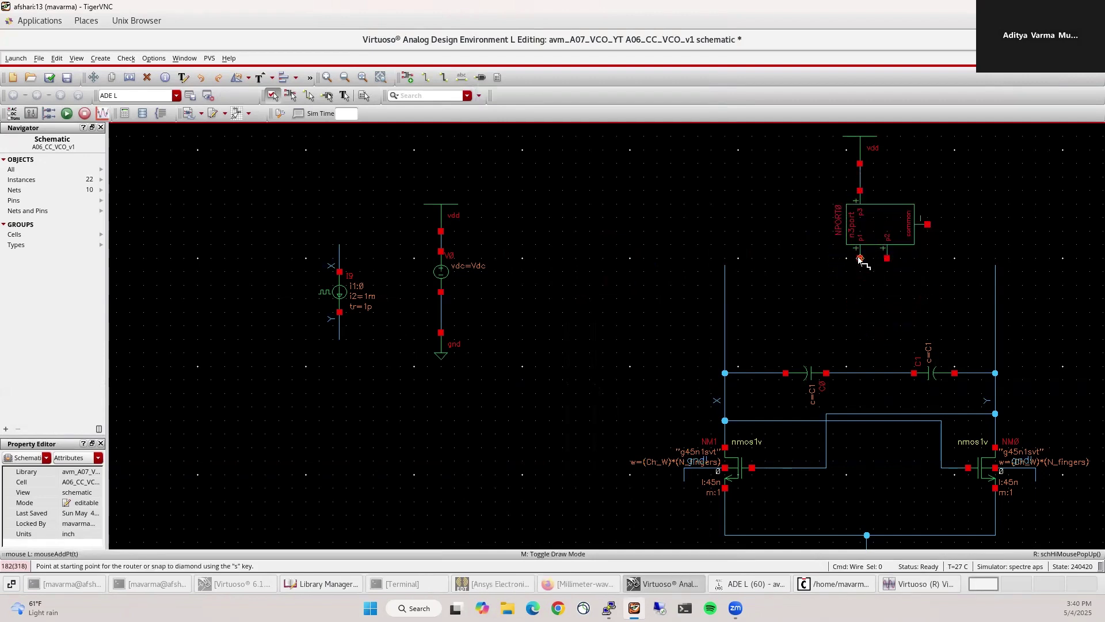
click(725, 265)
click(888, 259)
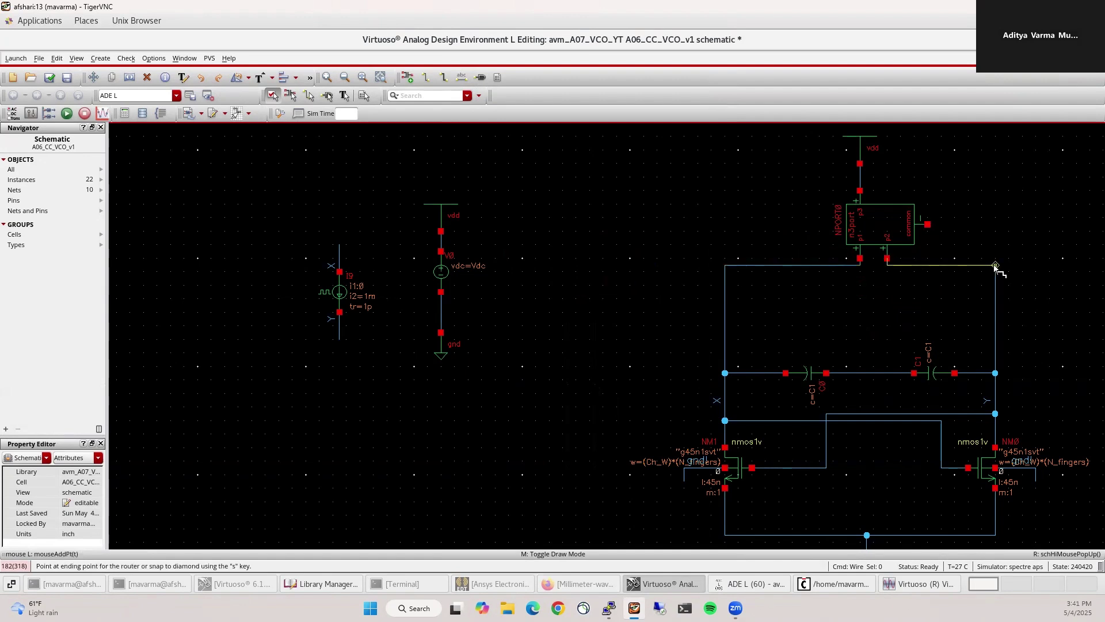
click(995, 265)
key(Escape)
key(c)
click(440, 352)
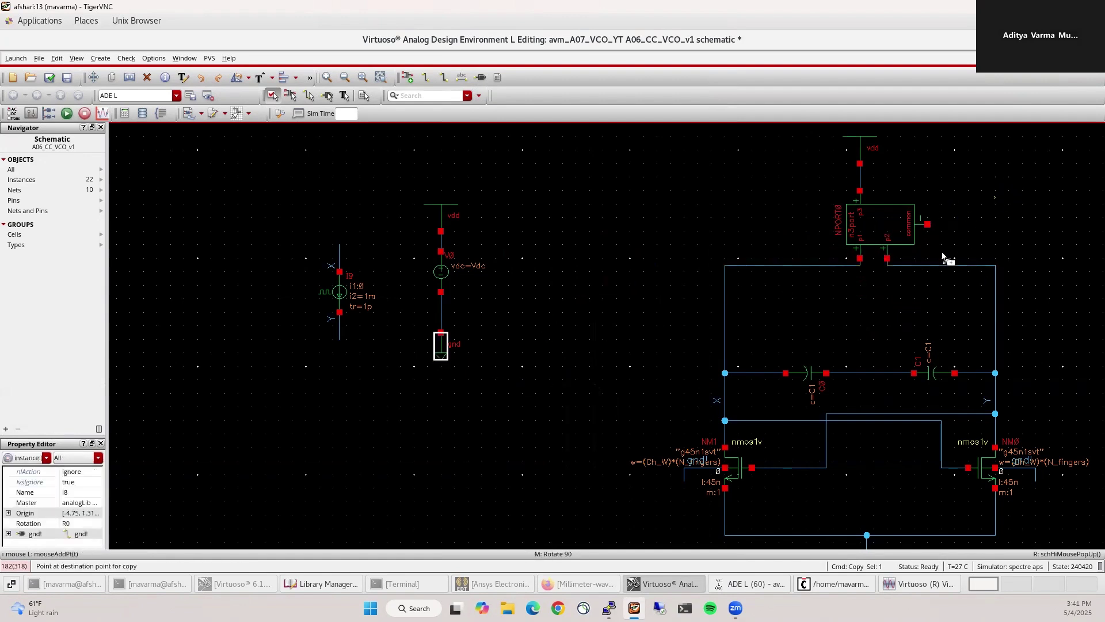
middle_click(957, 237)
key(Escape)
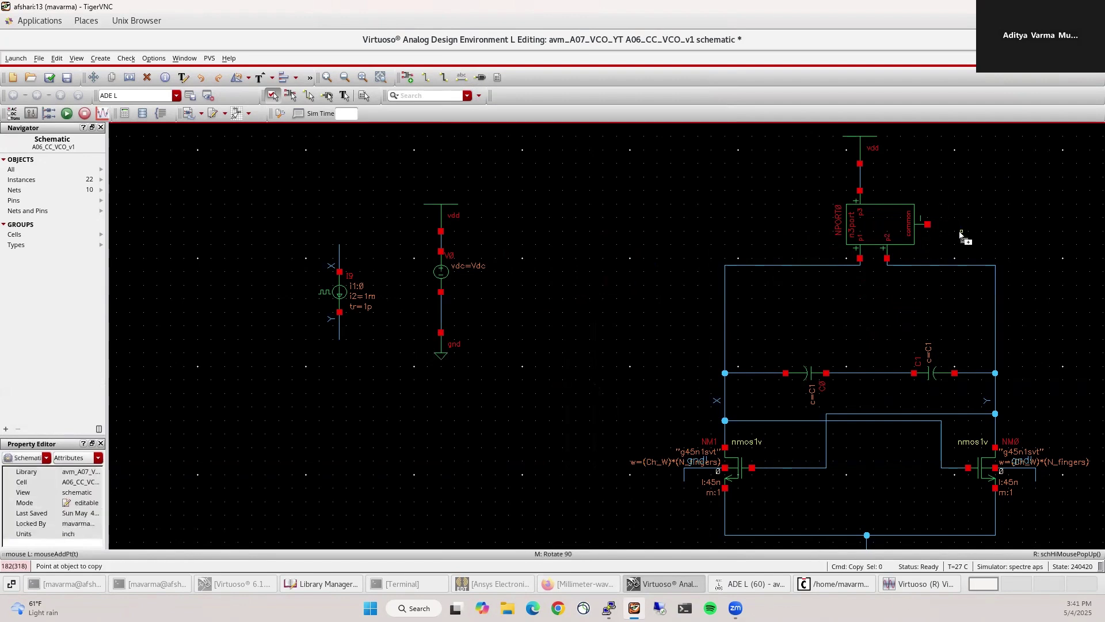
Copy the gnd symbol below the Vdc source, rotated 90 degrees, onto the nport's common terminal
key(c)
click(441, 351)
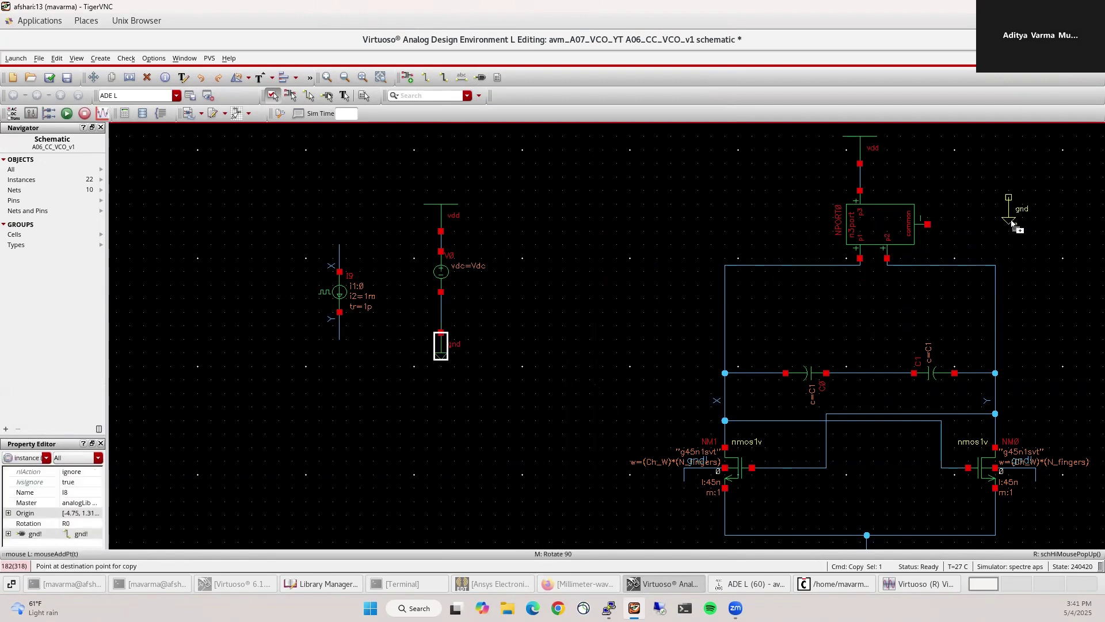
middle_click(953, 229)
click(953, 229)
key(Escape)
Check and save the VCO schematic, run the simulation, and bring up the phase noise plot with the ADE L outputs
key(f)
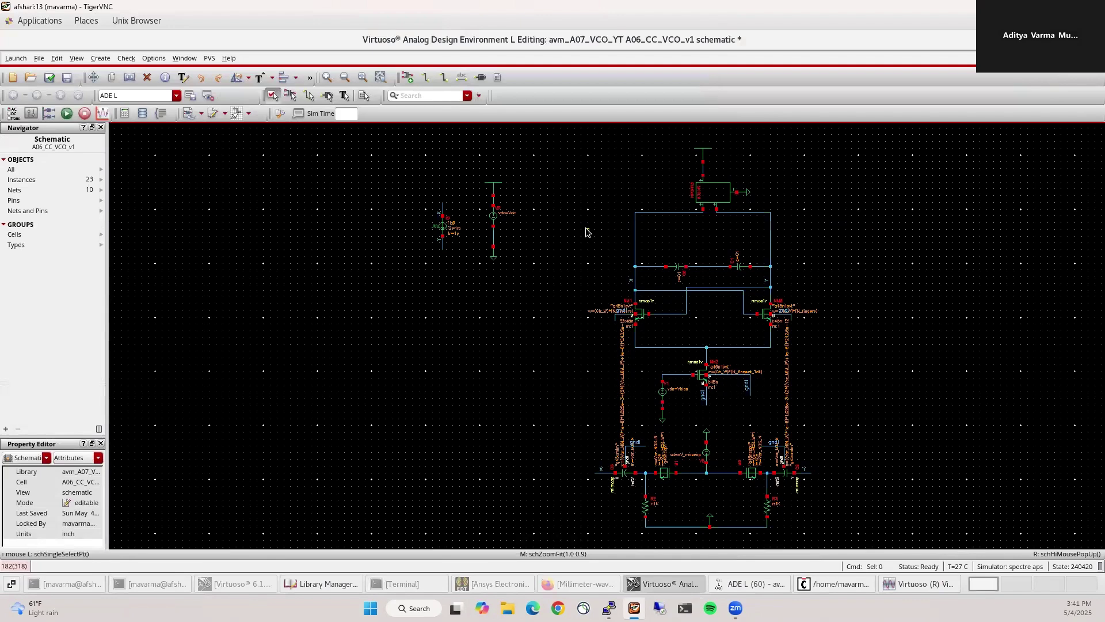
click(50, 77)
click(68, 116)
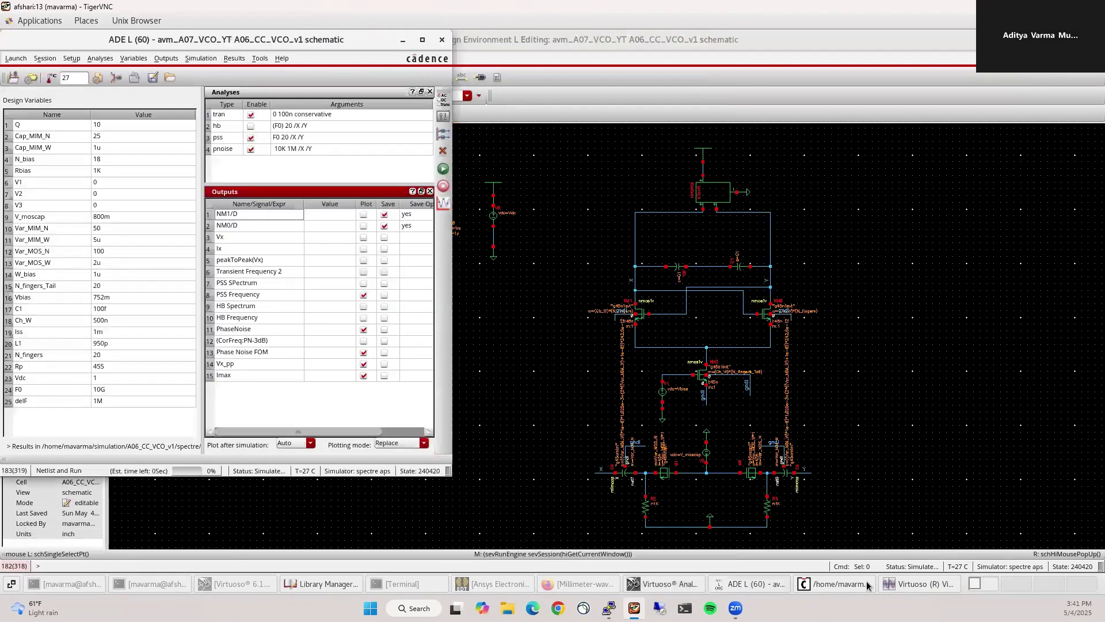
click(911, 584)
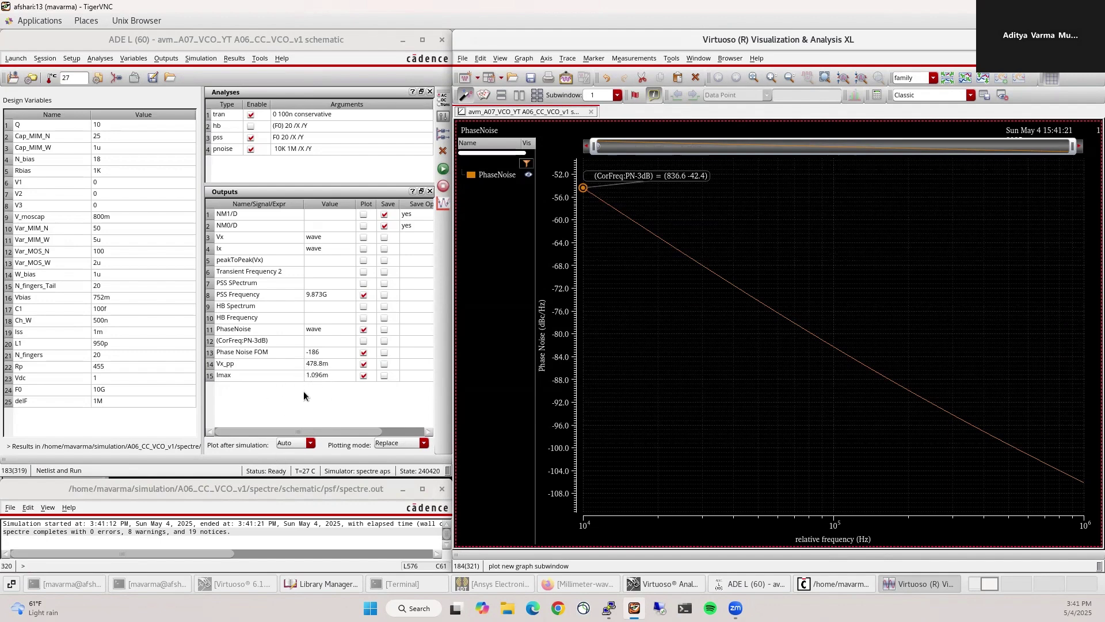
Set the design variable V_moscap to 0 and rerun the simulation
double_click(136, 218)
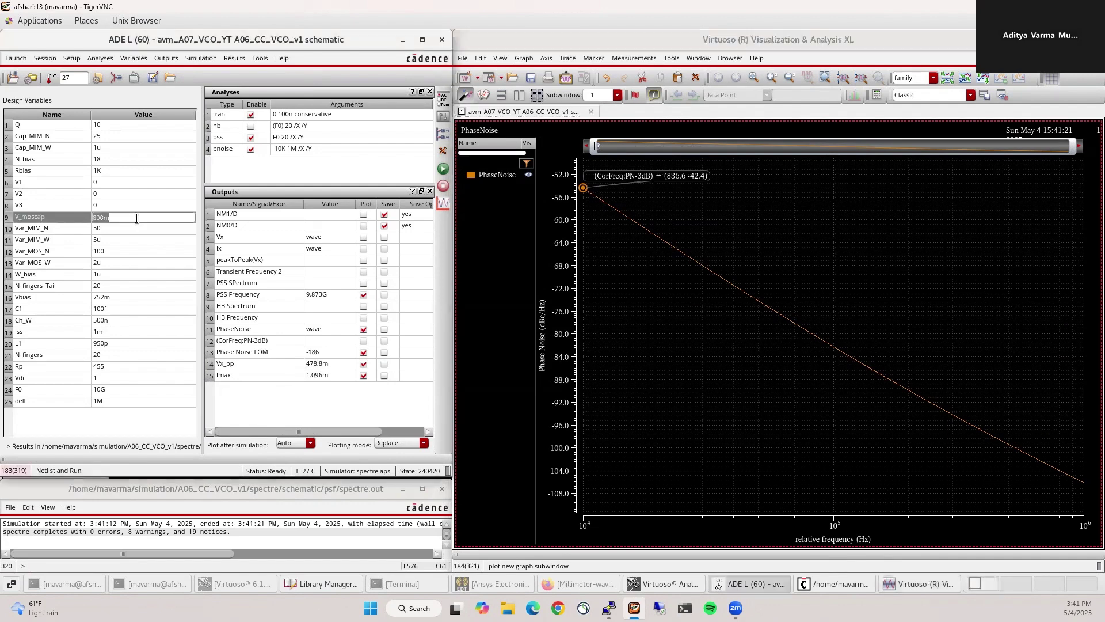
text(0)
key(Return)
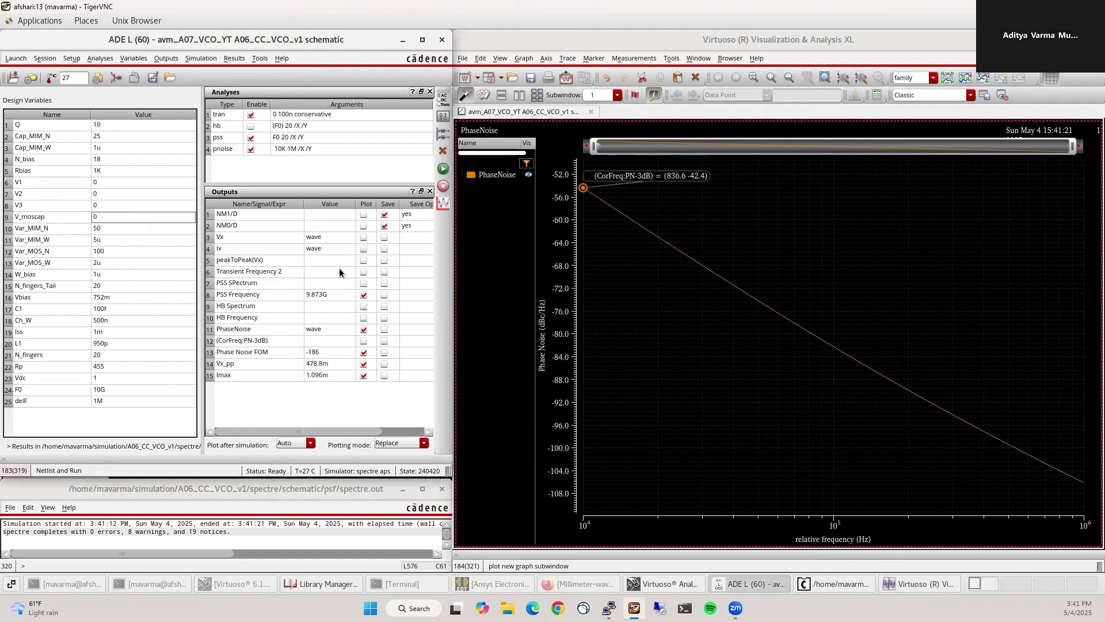
click(443, 169)
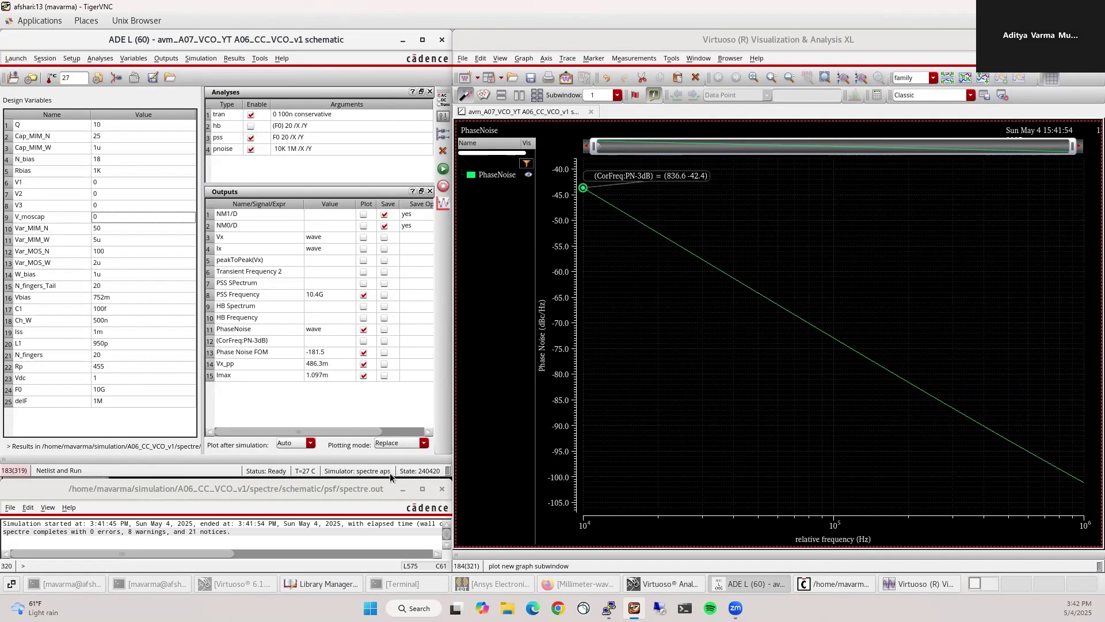
In the VCO schematic, delete the two ideal C1 capacitors between nodes X and Y
click(647, 584)
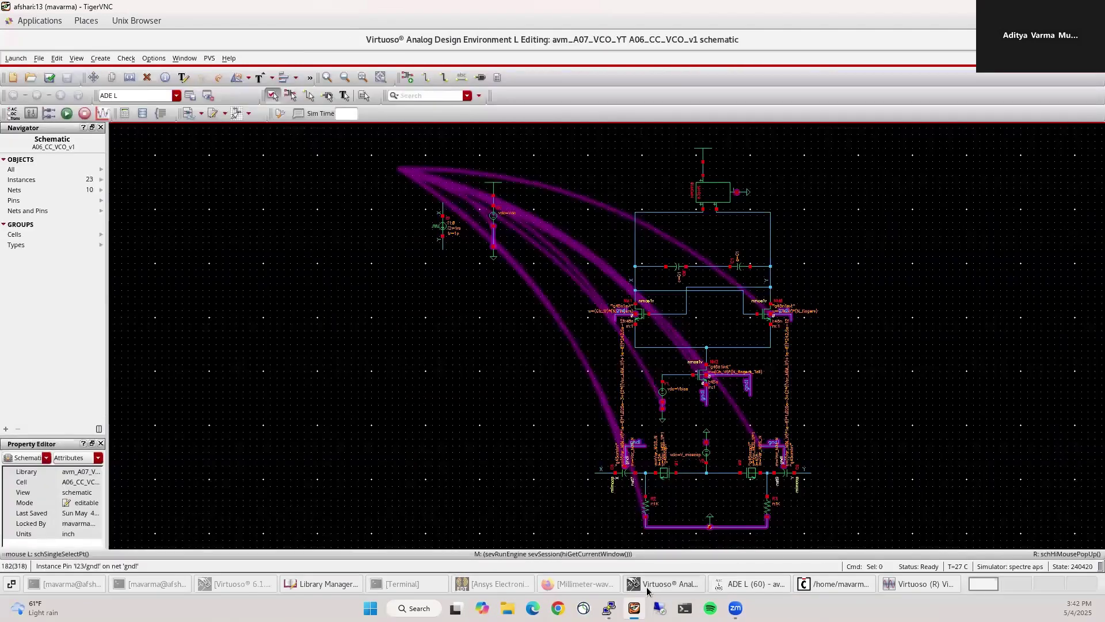
drag(660, 258, 764, 282)
key(Delete)
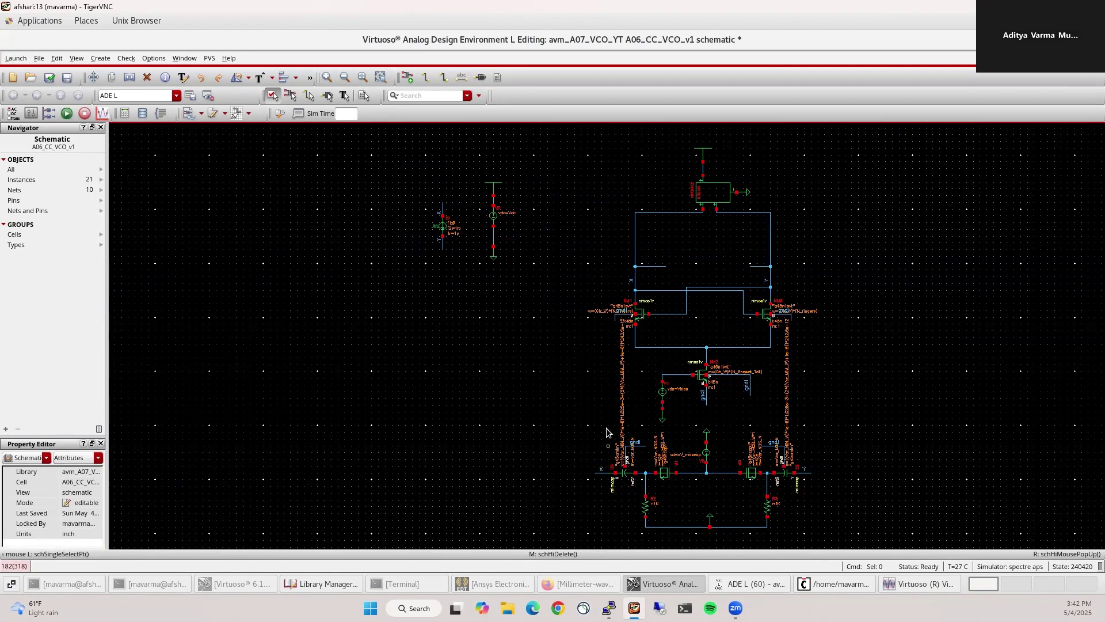
Copy the X-side varactor mimcap with its gnd! wire onto the open stub at node X
drag(609, 429, 648, 488)
key(c)
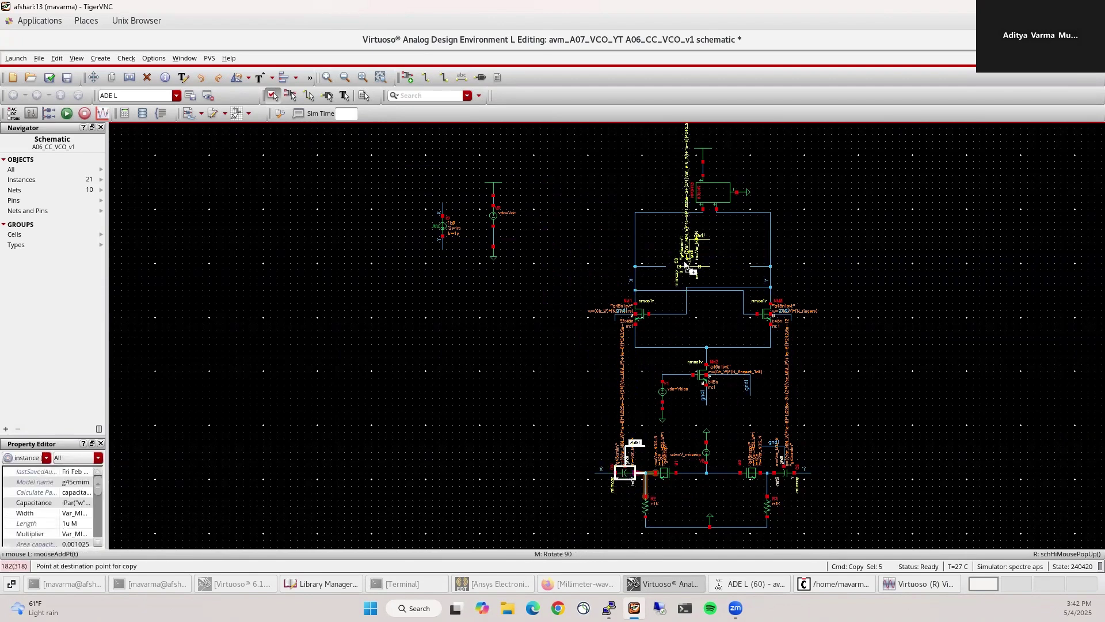
ctrl+scroll(670, 265, up, 2)
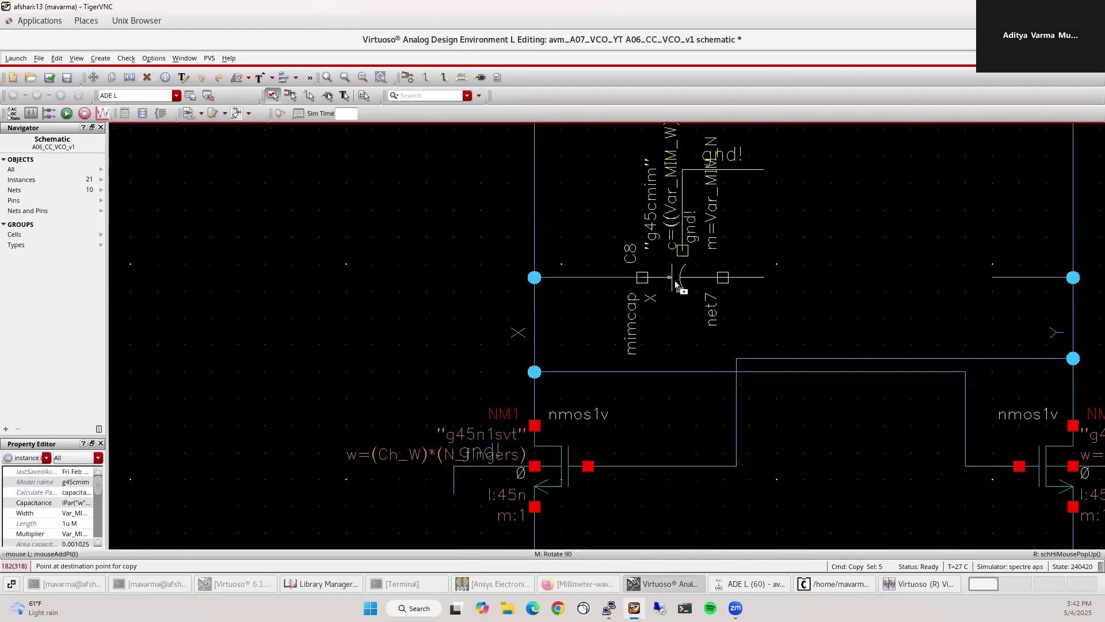
click(688, 288)
Copy the new X-side mimcap with its wires into the empty area beside the tank and flip the copy horizontally
key(c)
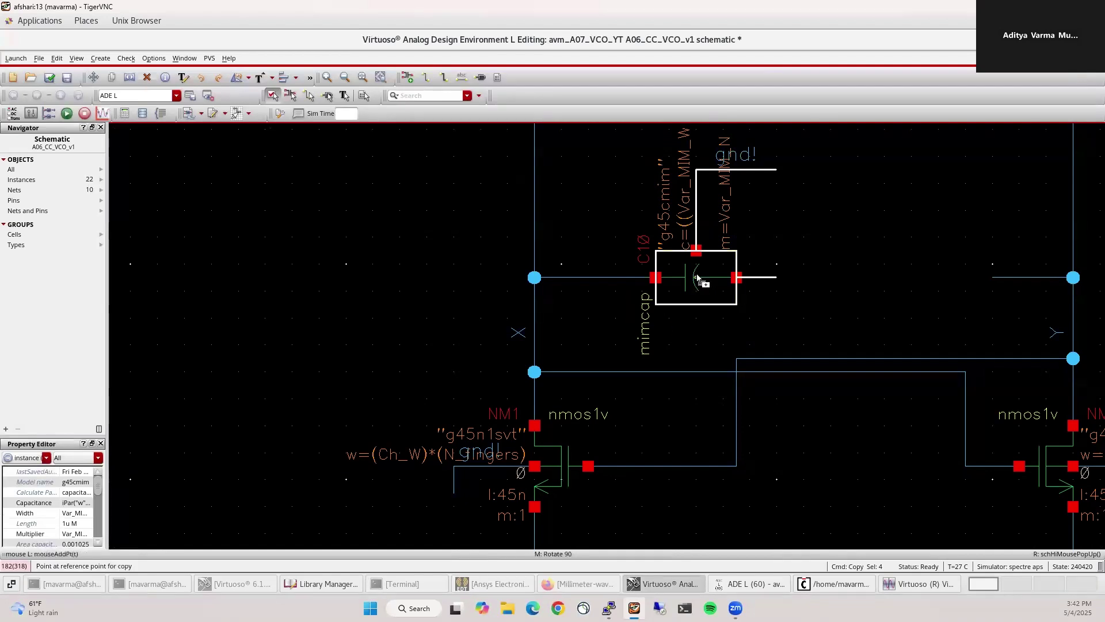
click(289, 316)
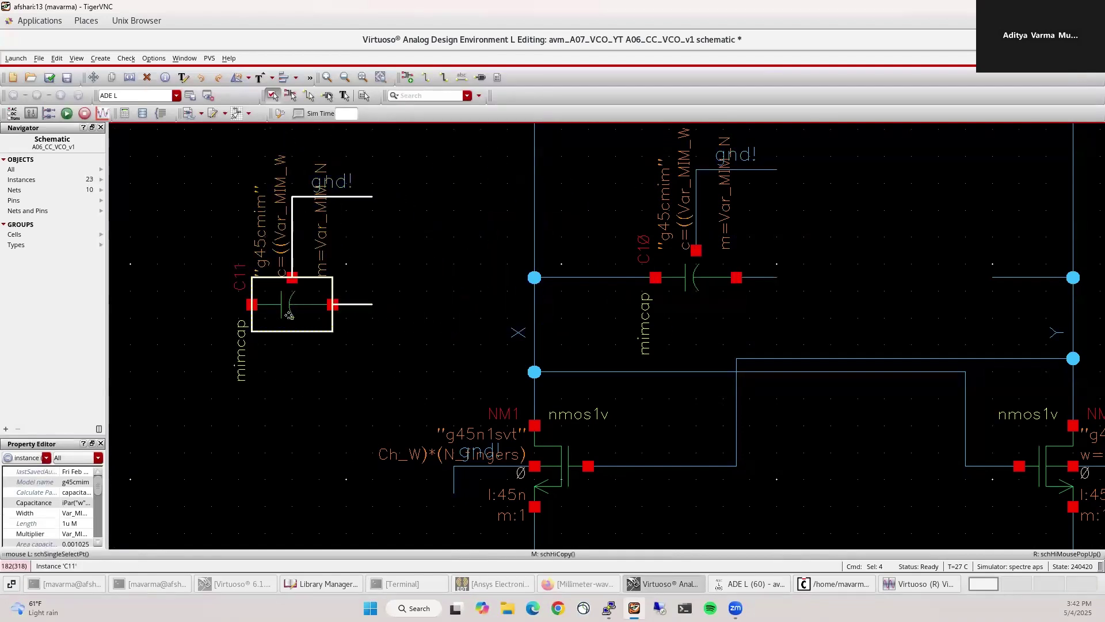
click(248, 78)
click(265, 122)
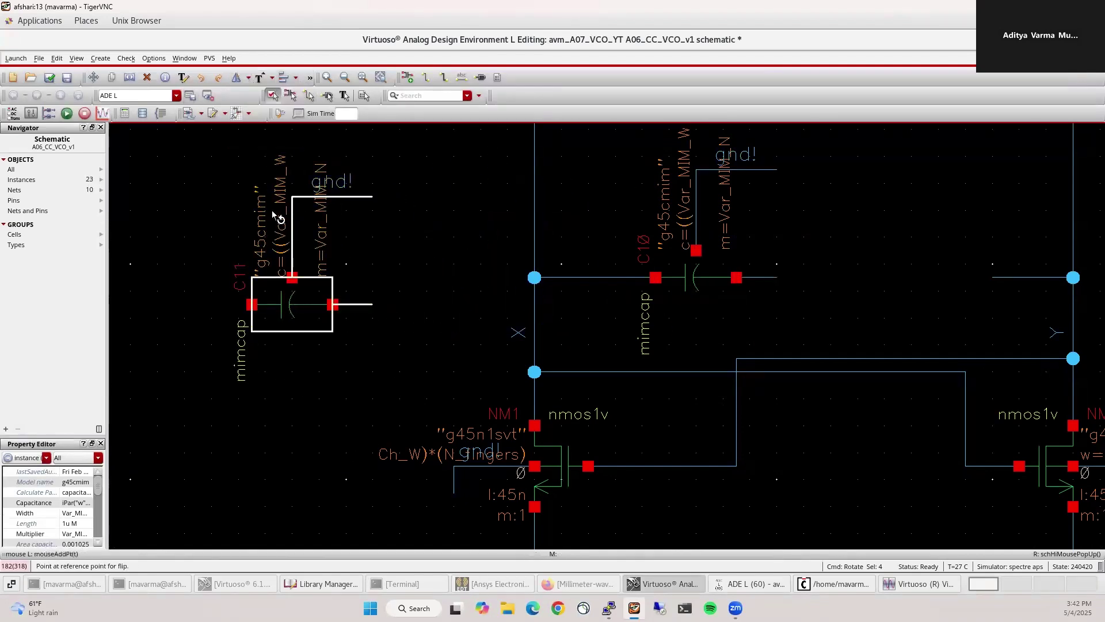
click(291, 308)
Move the flipped mimcap and its wires so its outer terminal meets the open stub at node Y
key(s)
click(275, 305)
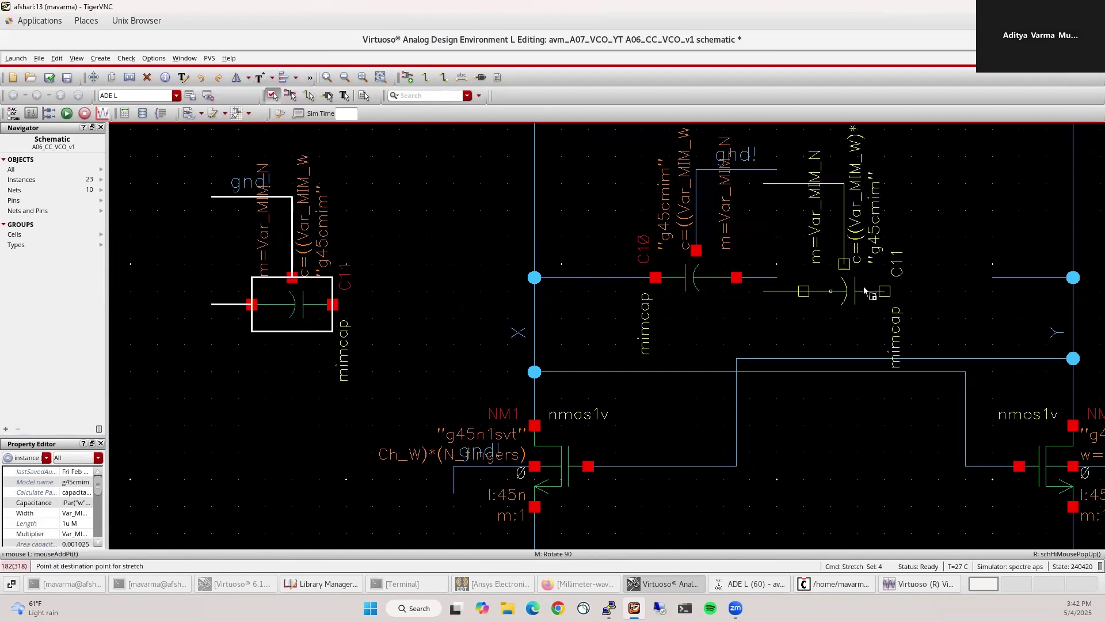
click(947, 278)
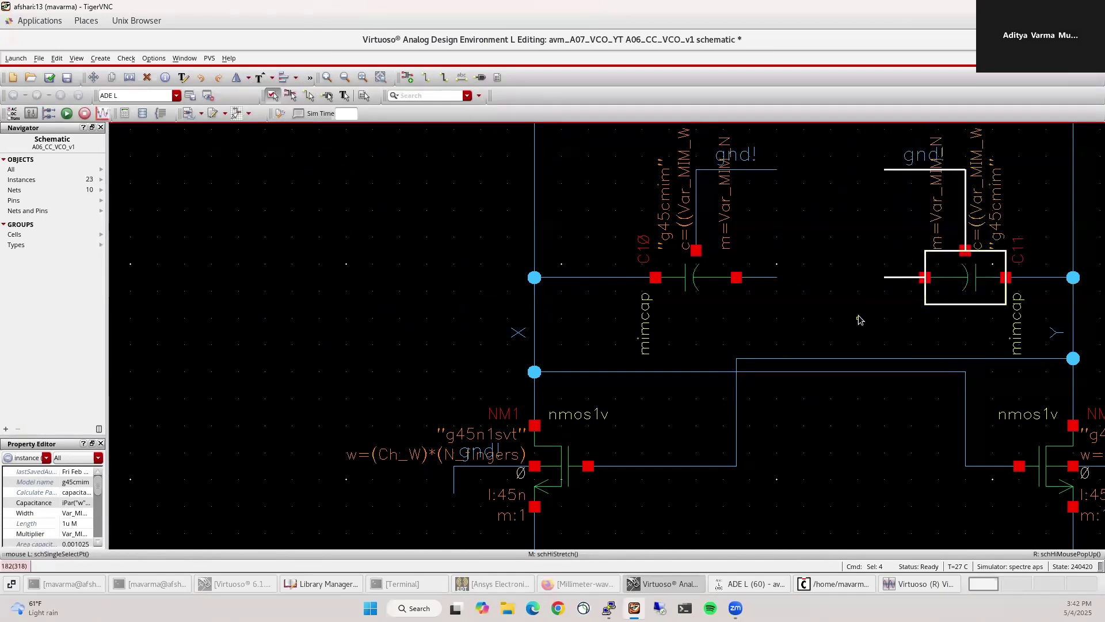
Delete the short wire overlapping the Y-side mimcap's outer terminal and wire the inner terminals of the two new mimcaps together
key(Escape)
click(998, 277)
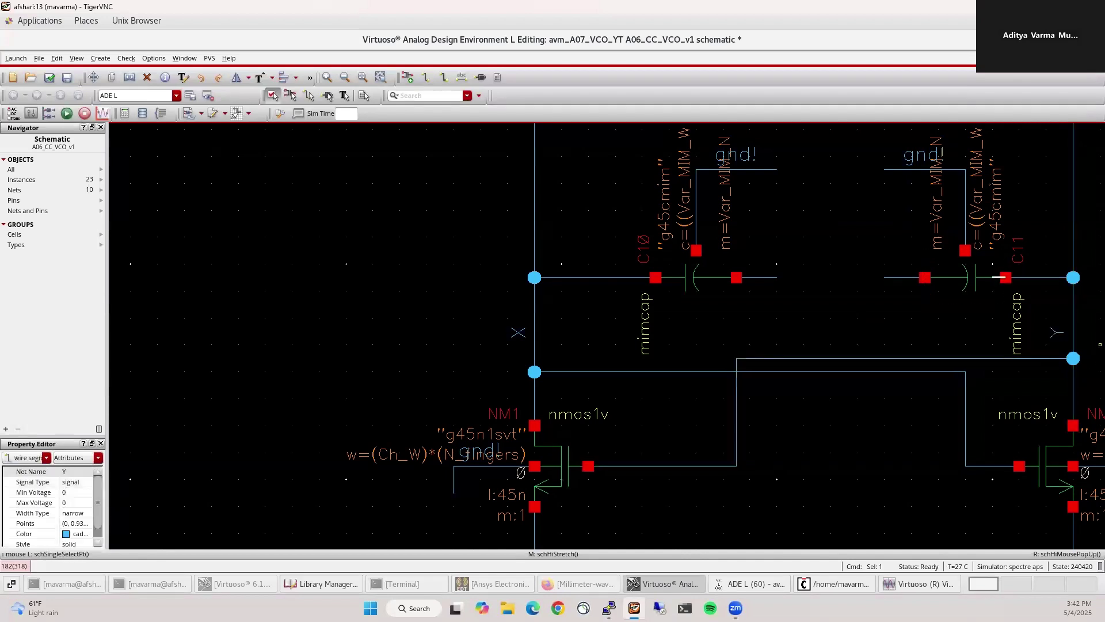
key(Delete)
drag(777, 276, 885, 274)
Select both new tank mimcaps between X and Y and set their width to Var_MIM2_W
click(674, 277)
shift+click(964, 286)
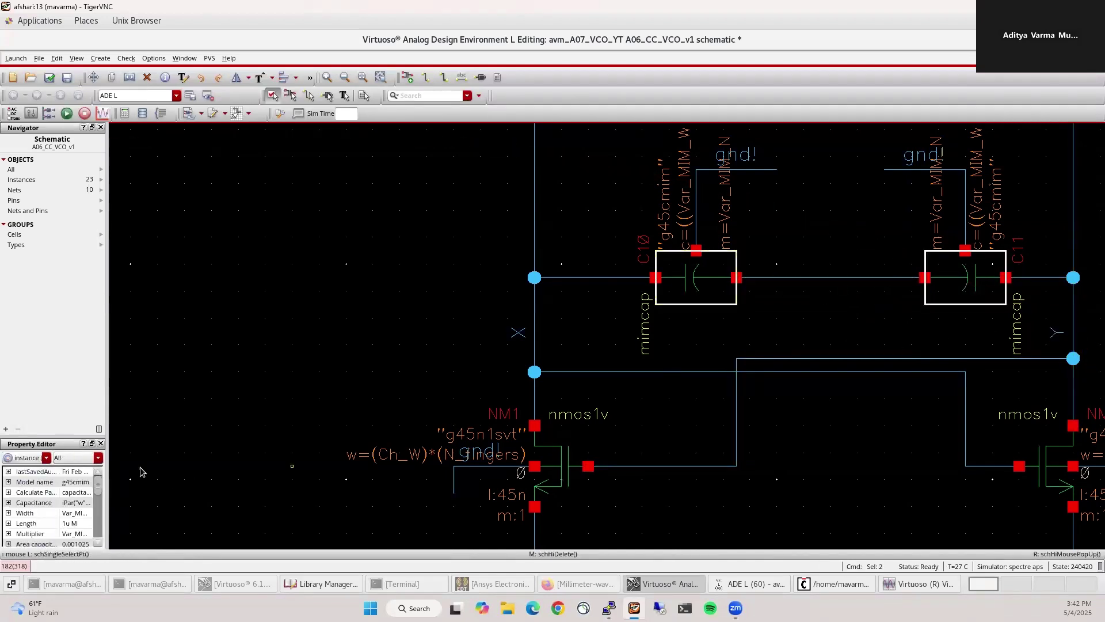
drag(66, 438, 66, 295)
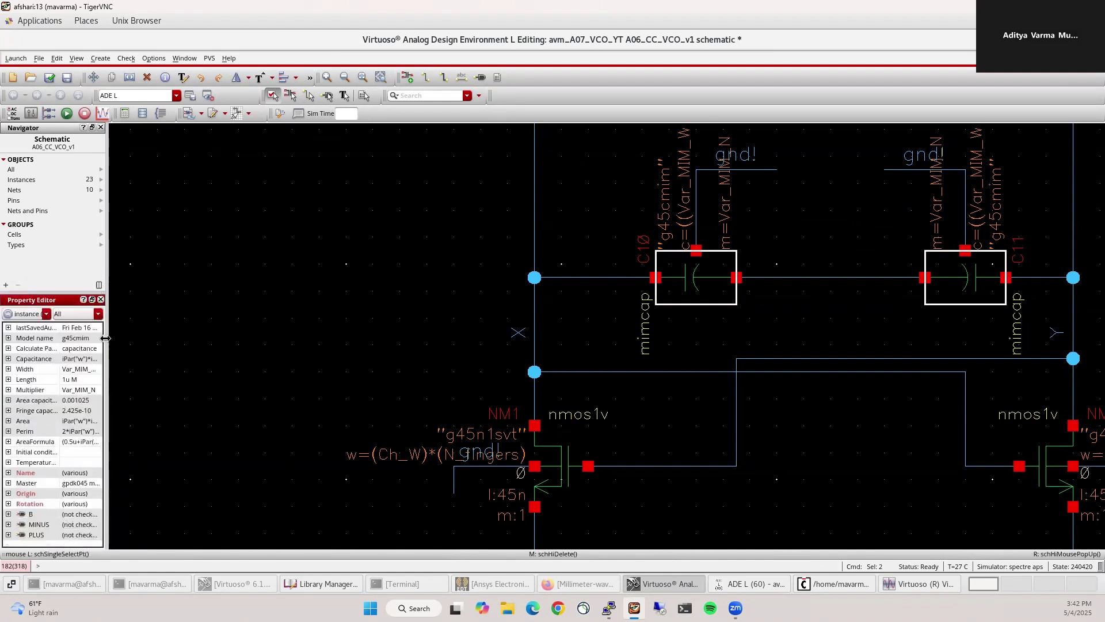
drag(105, 337, 222, 338)
click(85, 369)
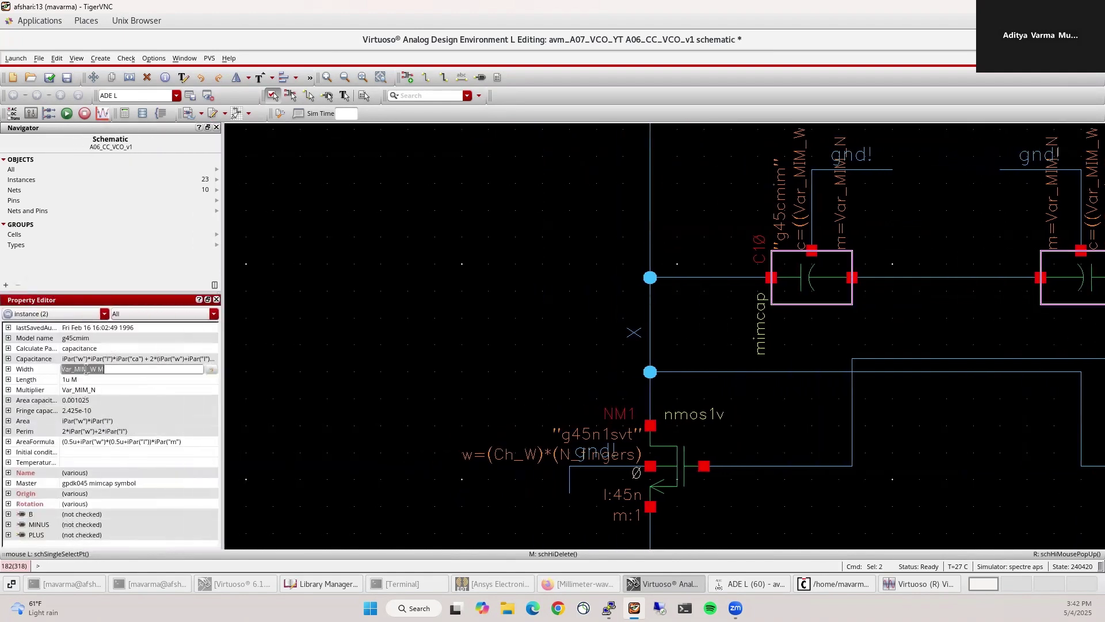
click(86, 369)
text(2)
Set the multiplier of both tank mimcaps to Var_MIM2_N, and check and save the schematic
click(87, 389)
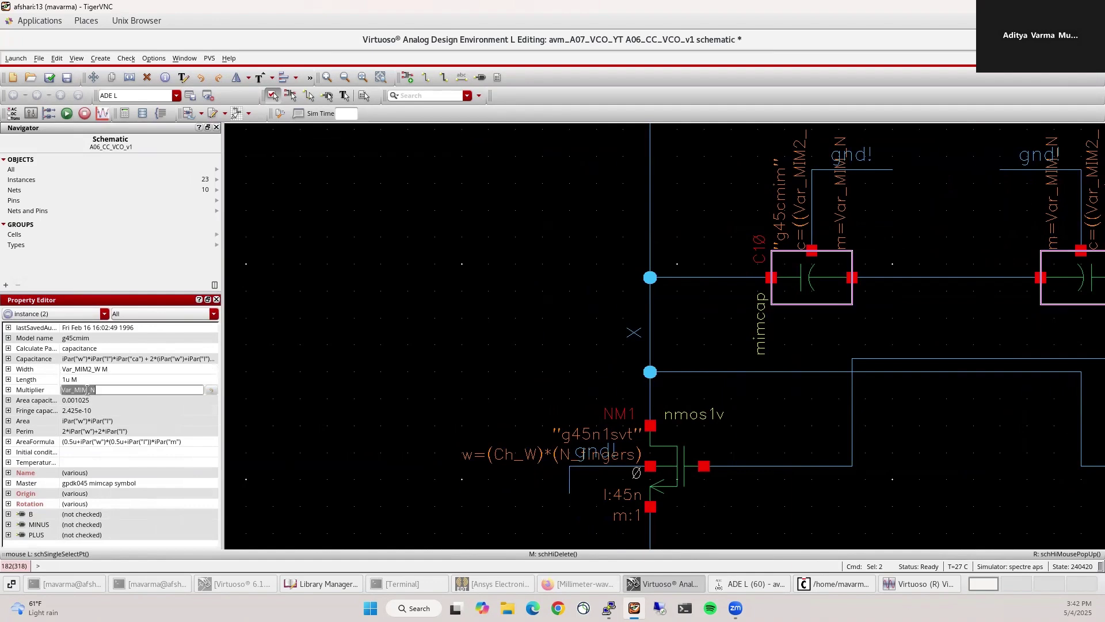
text(2)
key(Return)
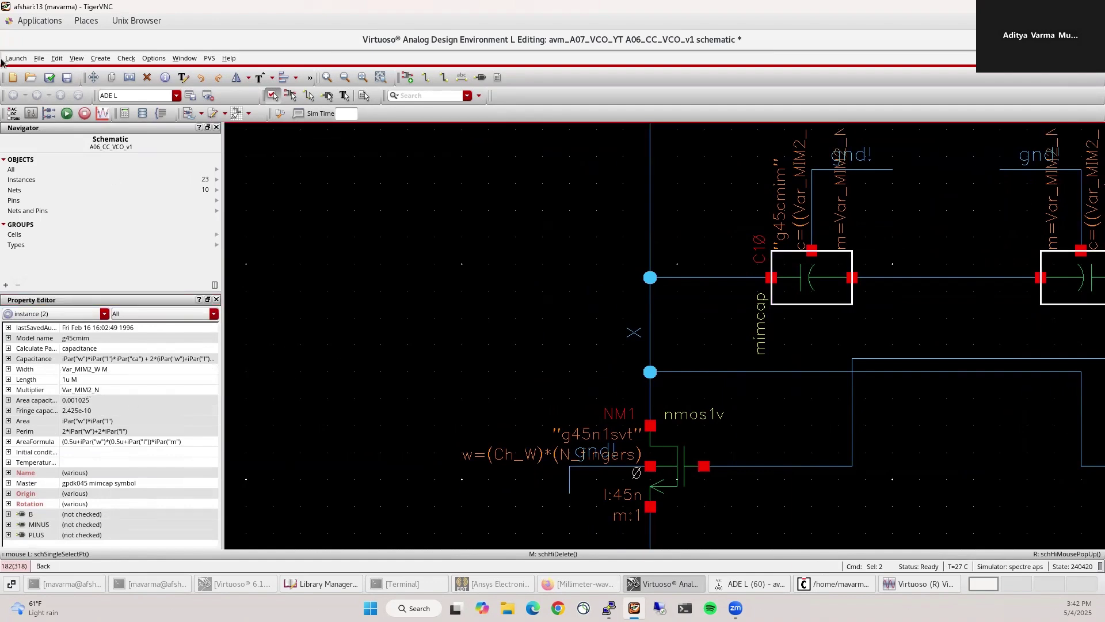
click(50, 77)
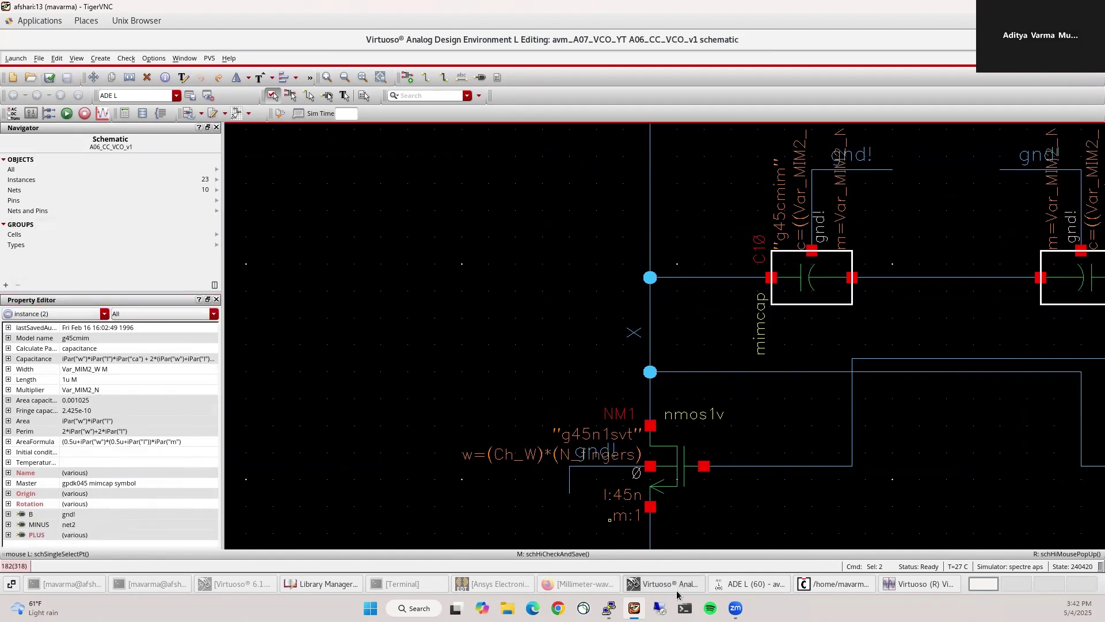
Switch to the ADE L session and import the new design variables from the cellview
click(665, 584)
right_click(96, 413)
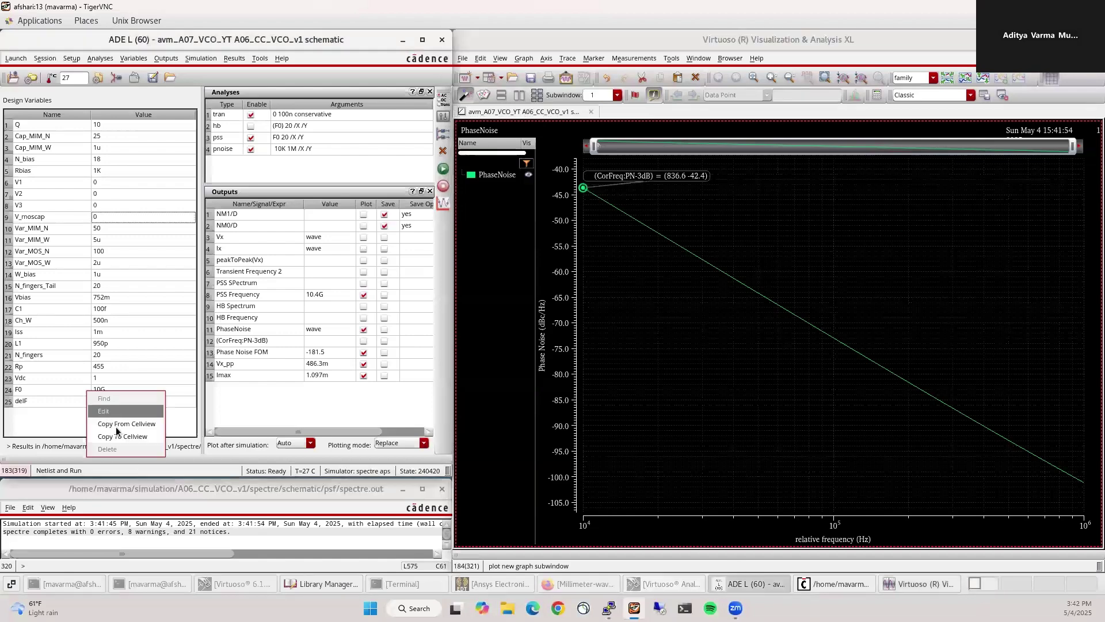
click(116, 426)
Set the design variables Var_MIM2_W to 1u and Var_MIM2_N to 50 and run the simulation
double_click(102, 136)
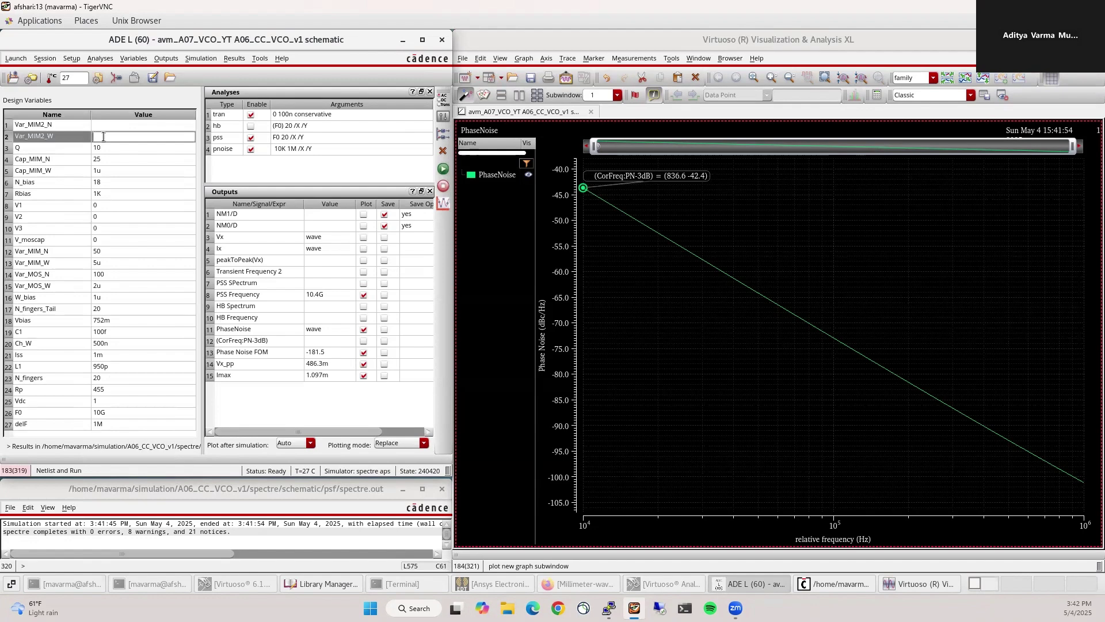
text(1u)
key(Return)
double_click(110, 126)
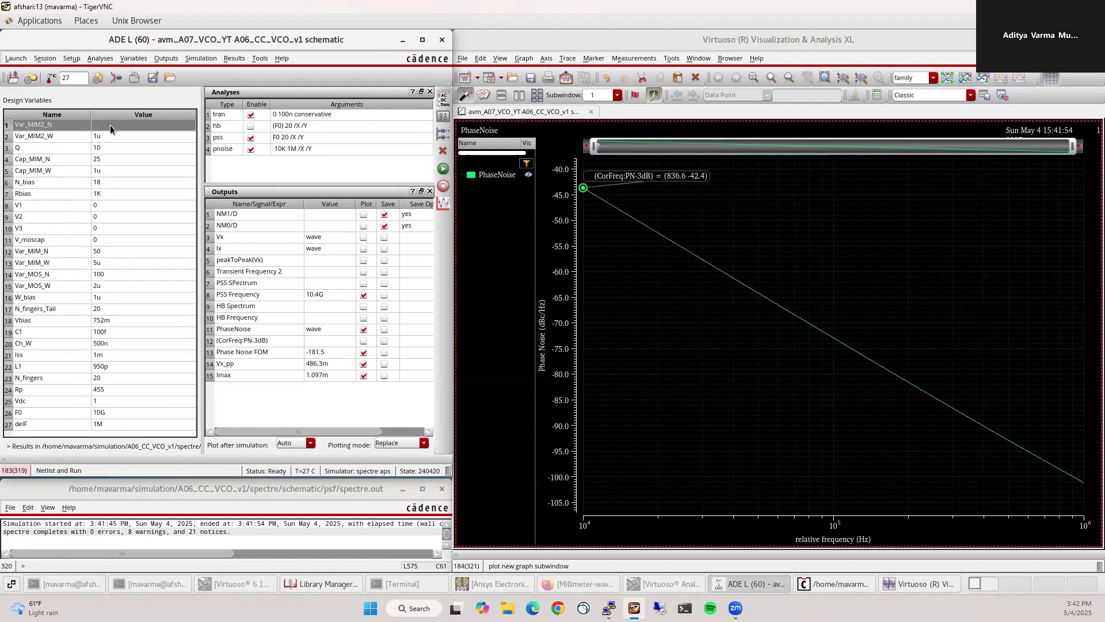
text(50)
key(Return)
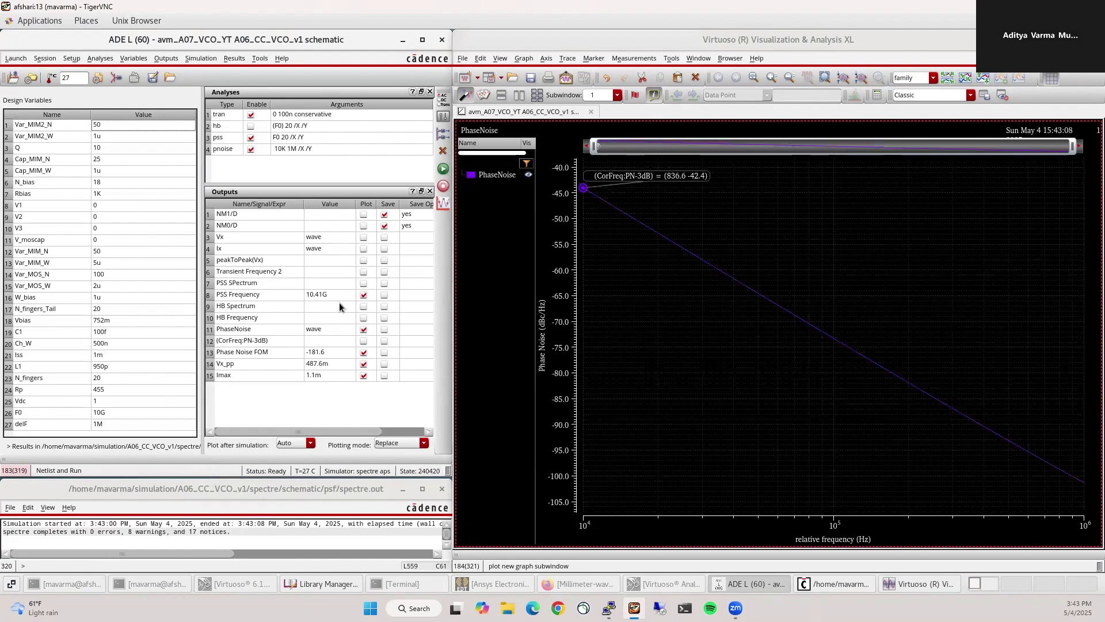
Set the design variable V_moscap to 400m and rerun the simulation
double_click(109, 147)
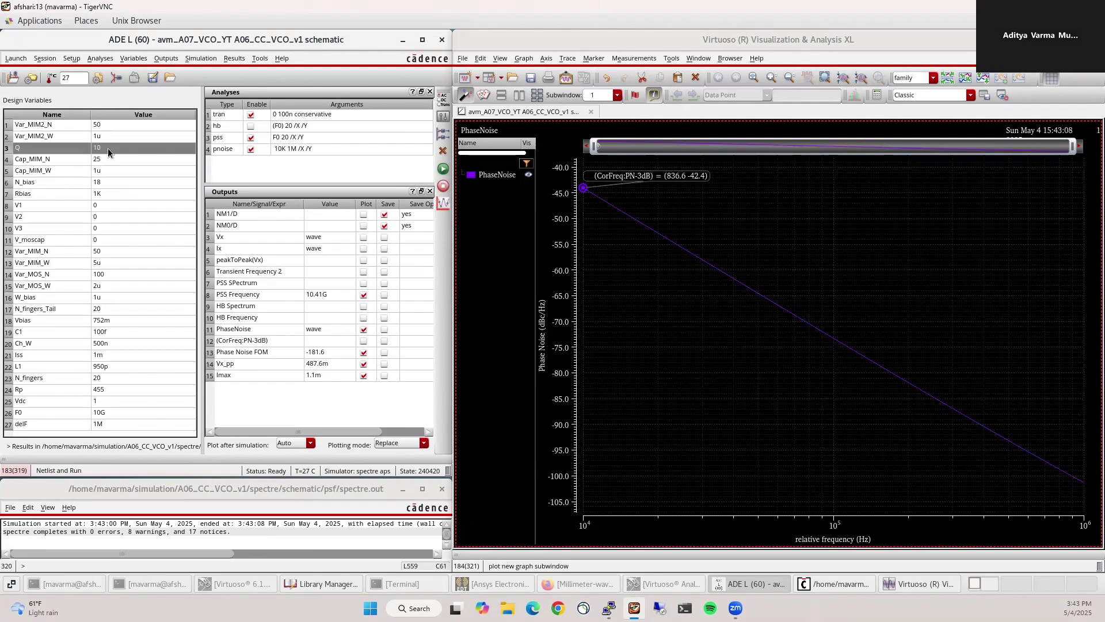
double_click(110, 239)
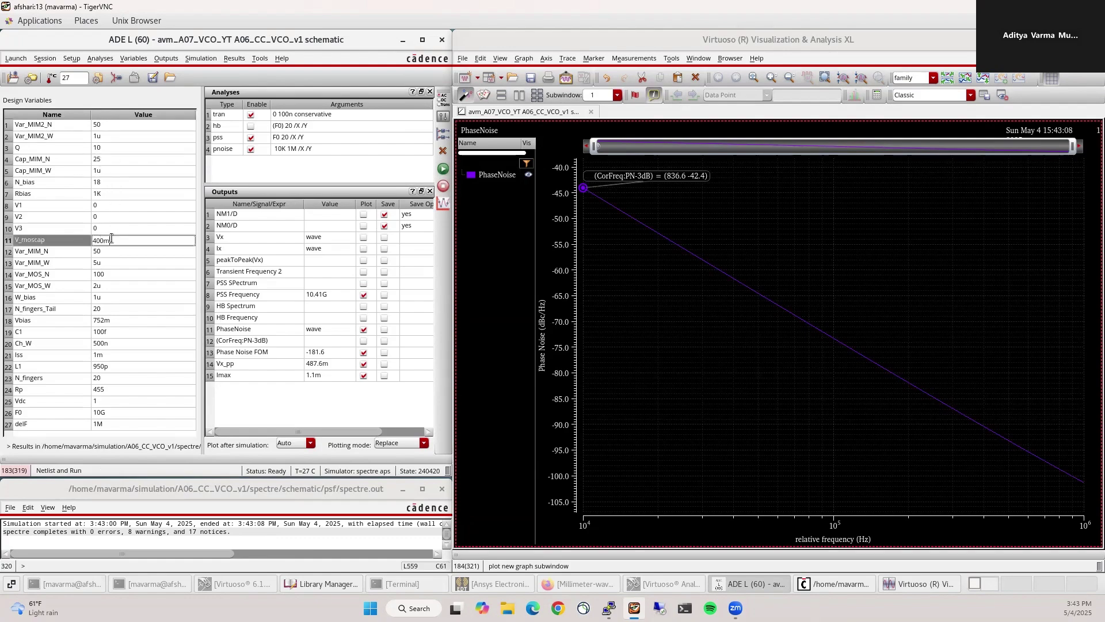
key(Return)
click(444, 169)
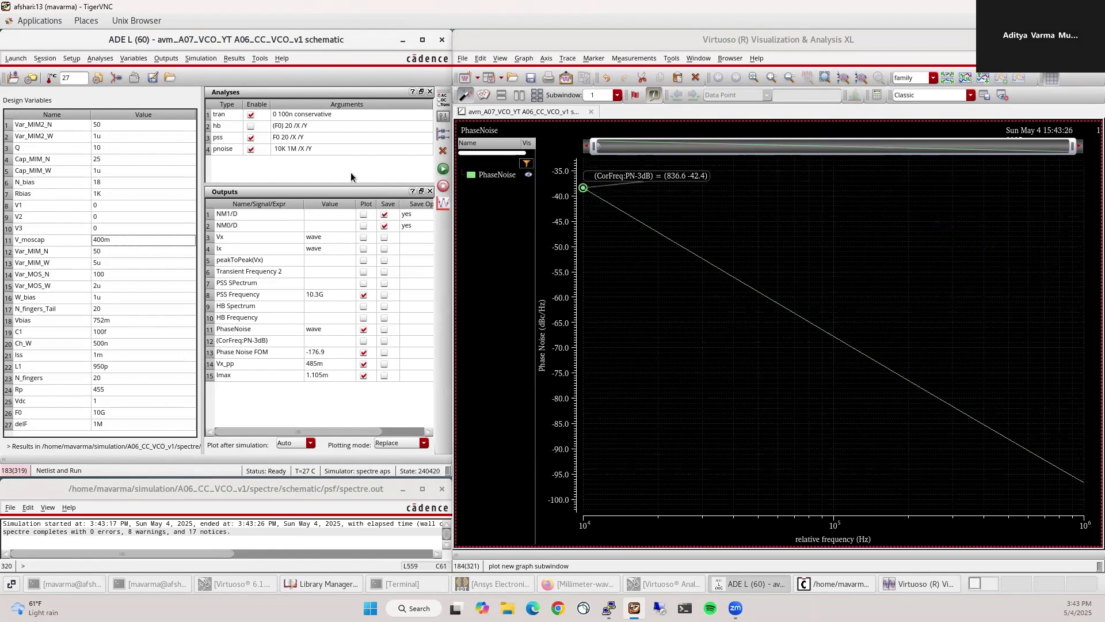
Set the design variable Var_MIM2_N to 52 and rerun the simulation
double_click(114, 123)
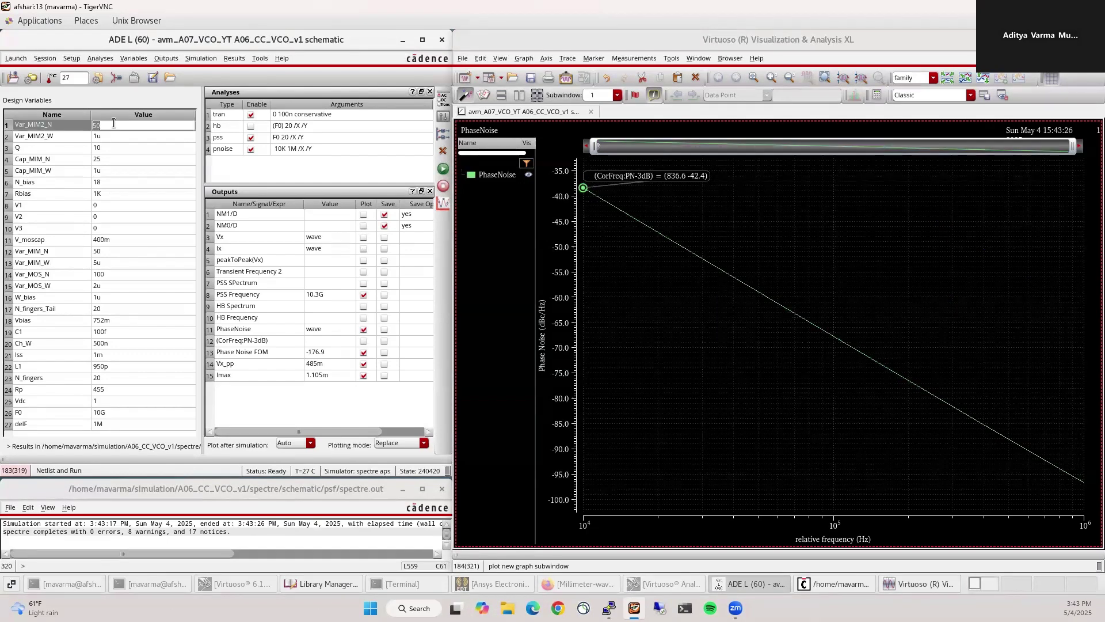
text(52)
key(Return)
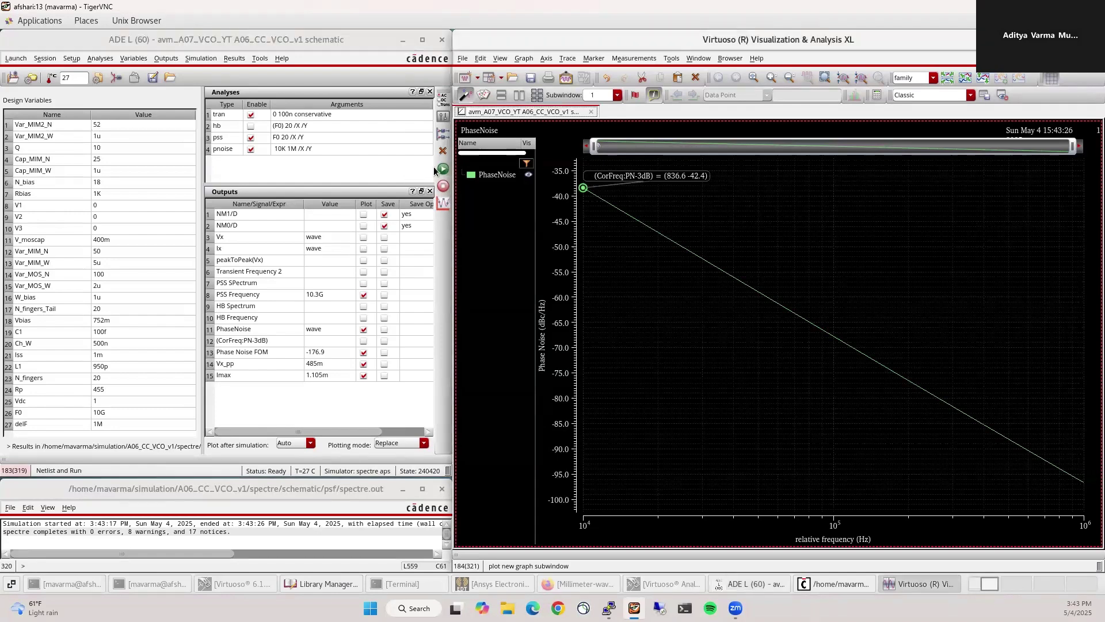
click(442, 168)
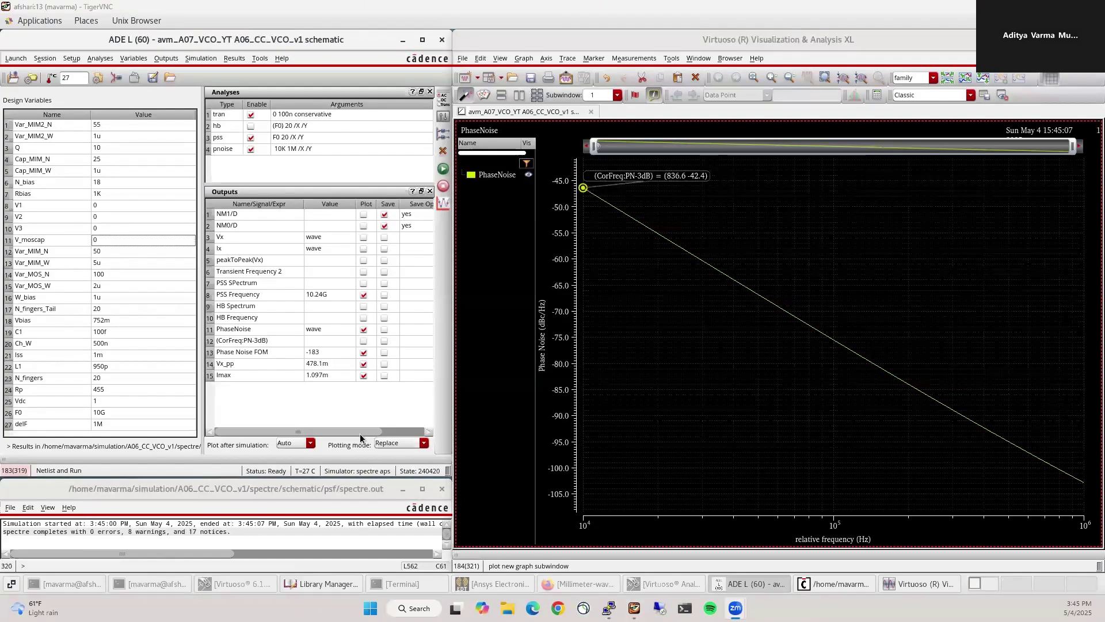
Set the design variable V_moscap to 800m and rerun the simulation
click(348, 411)
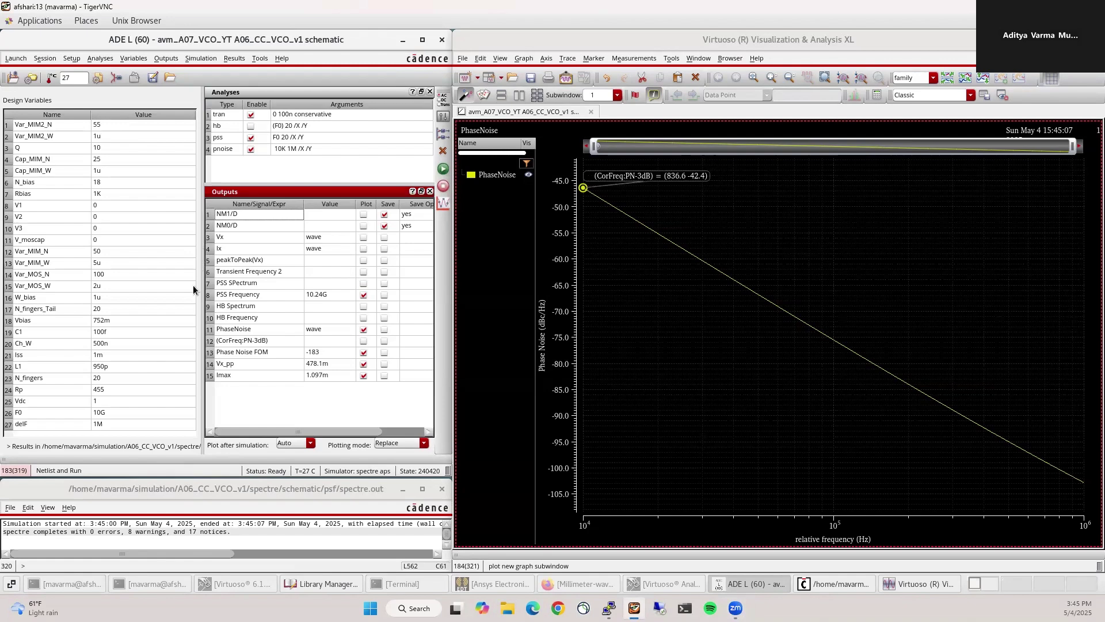
double_click(106, 242)
text(800)
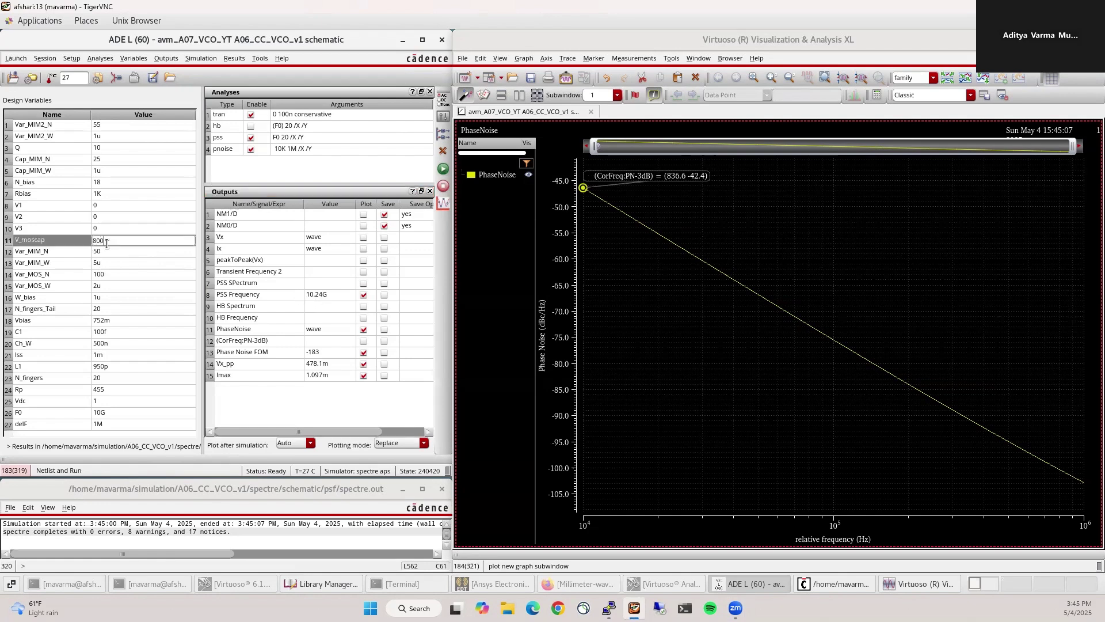
text(m)
key(Return)
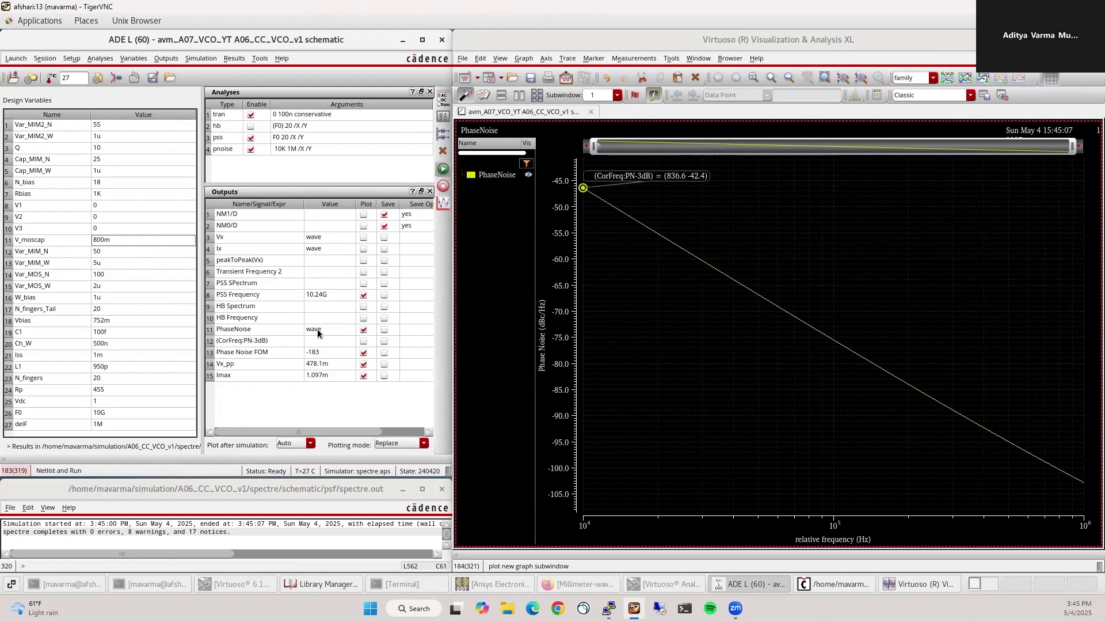
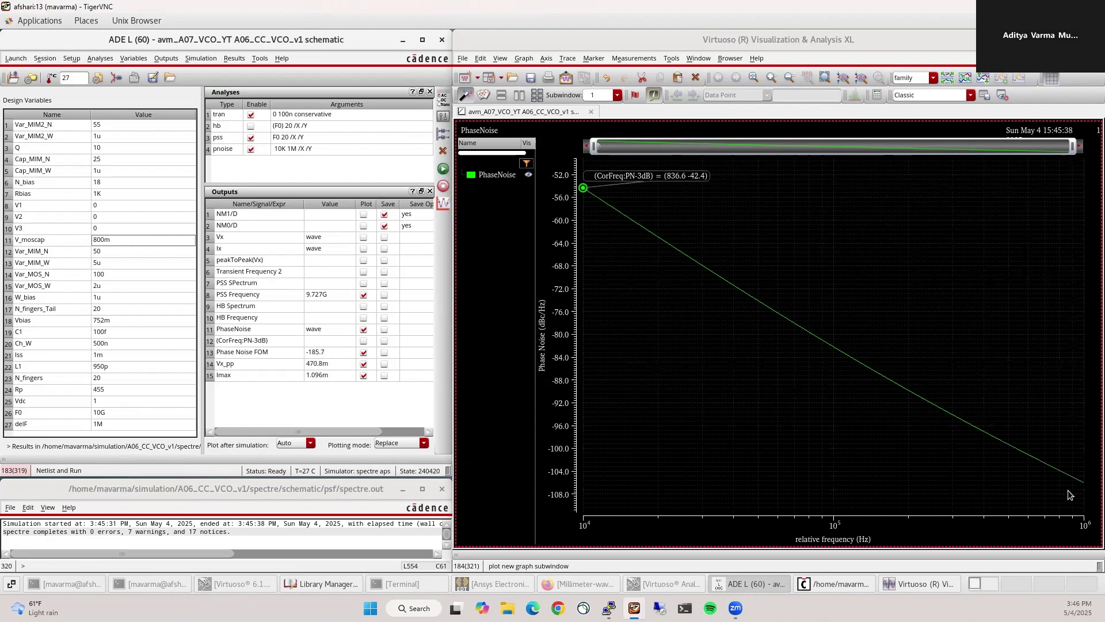
Save the simulation state to the A06_CC_VCO_v1 cellview as 250503 and close the ADE L session
mouse_move(1081, 487)
click(44, 58)
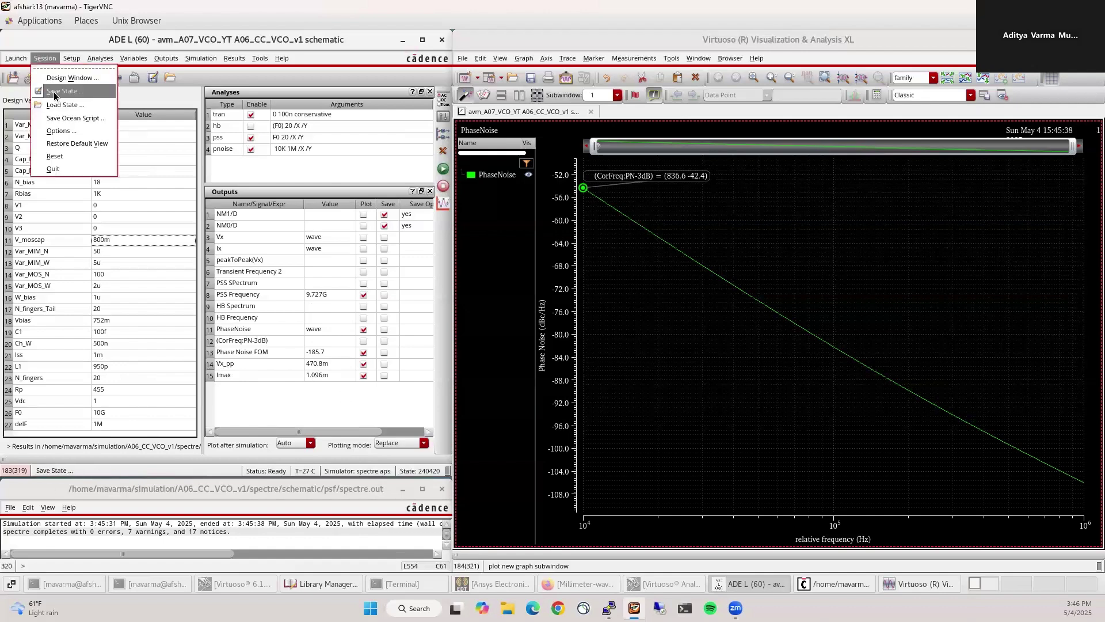
click(54, 95)
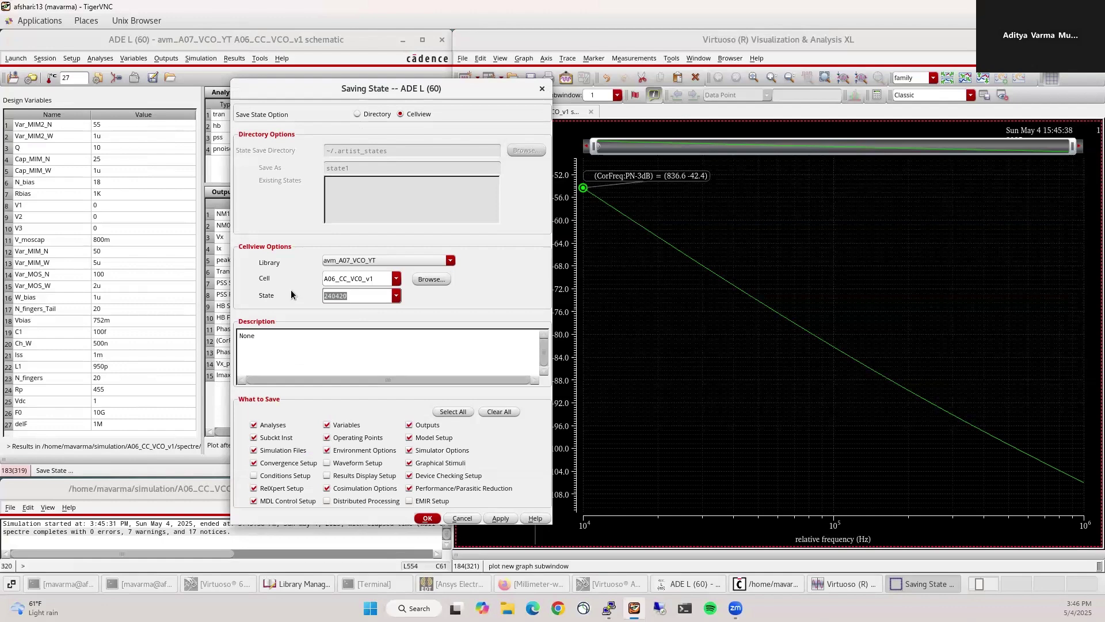
text(250503)
click(427, 518)
click(440, 40)
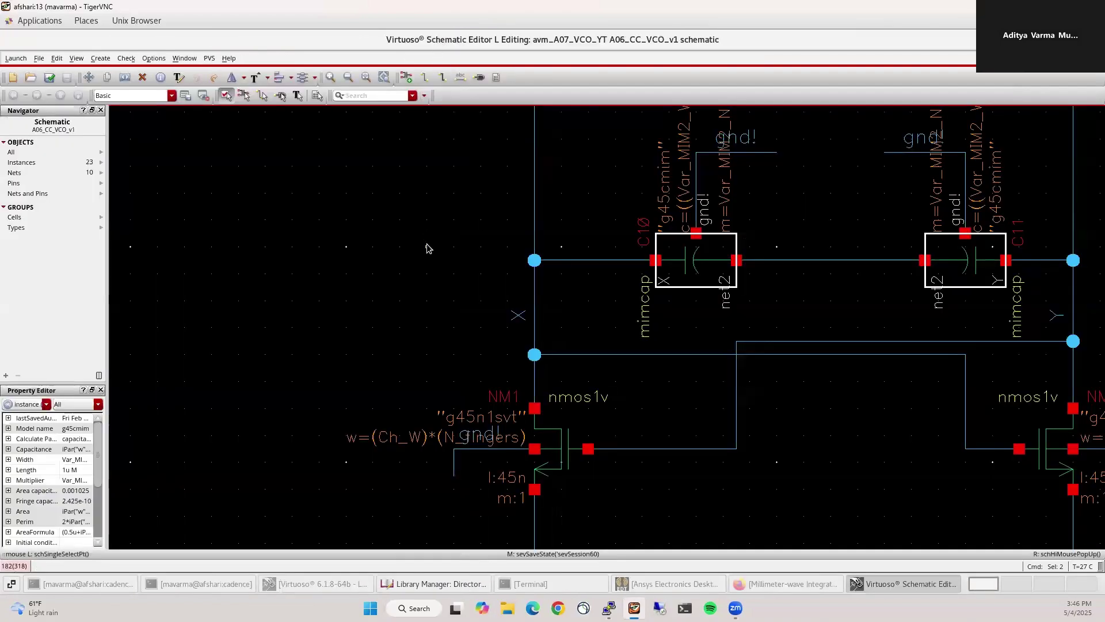
Fit the whole VCO schematic in view, check and save it, and close the schematic
click(427, 249)
key(f)
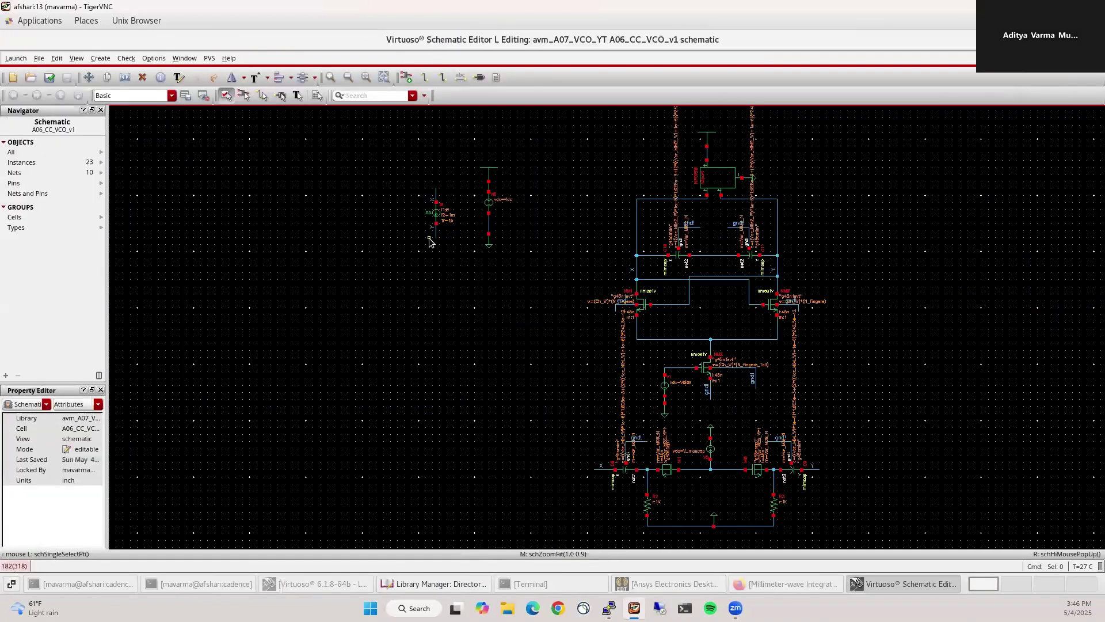
click(51, 76)
key(ctrl+w)
Switch to Ansys Electronics Desktop and examine the CC_Inductor_V2 model, including the lumped port sheets at its two feed ends
click(774, 583)
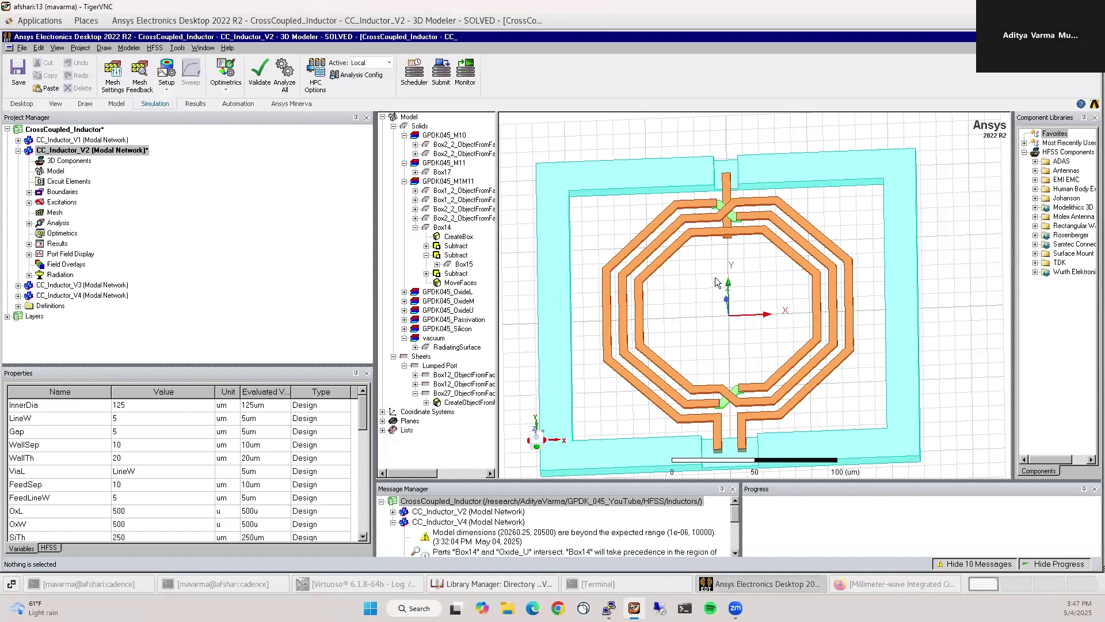
shift+drag(693, 292, 715, 277)
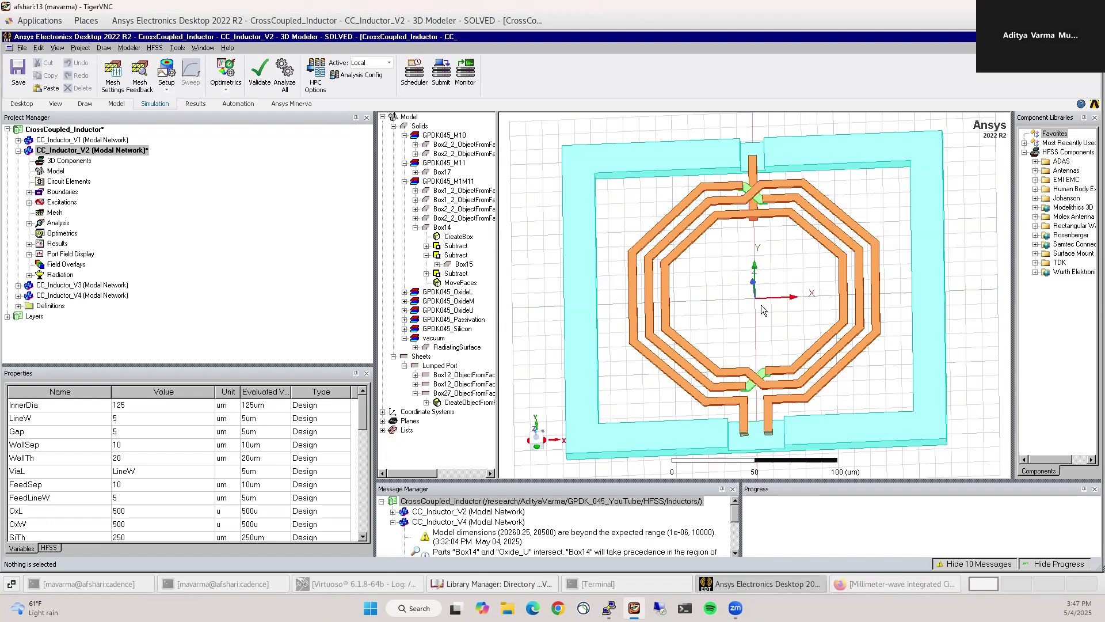
mouse_move(765, 317)
alt+mouse_down()
mouse_move(768, 266)
mouse_move(785, 269)
mouse_move(789, 314)
alt+mouse_up()
scroll(828, 426, up, 3)
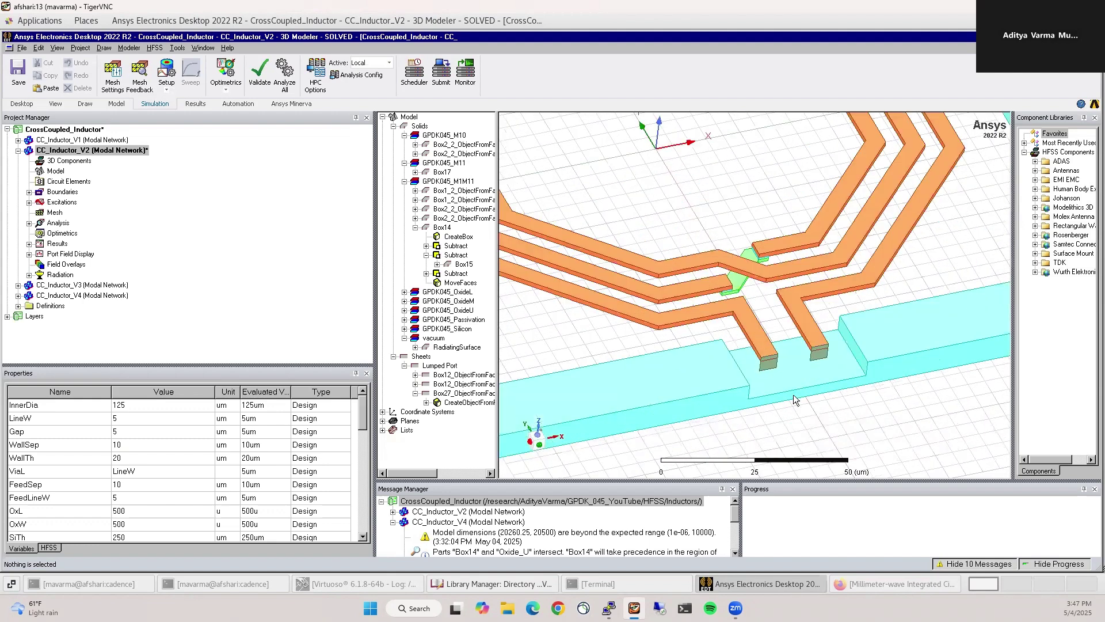
click(769, 361)
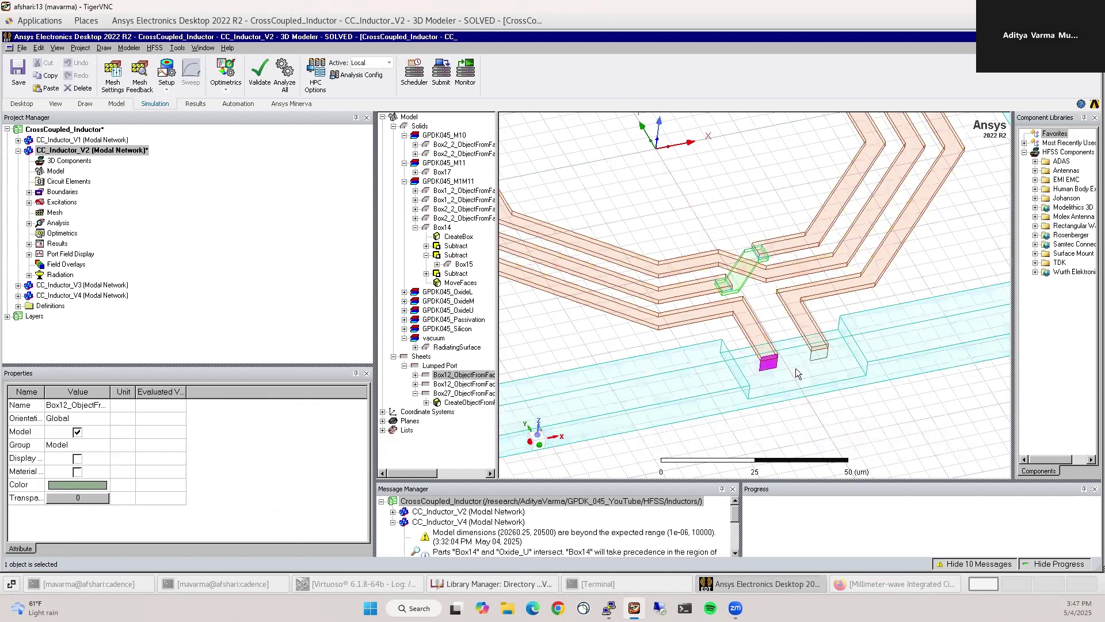
click(835, 416)
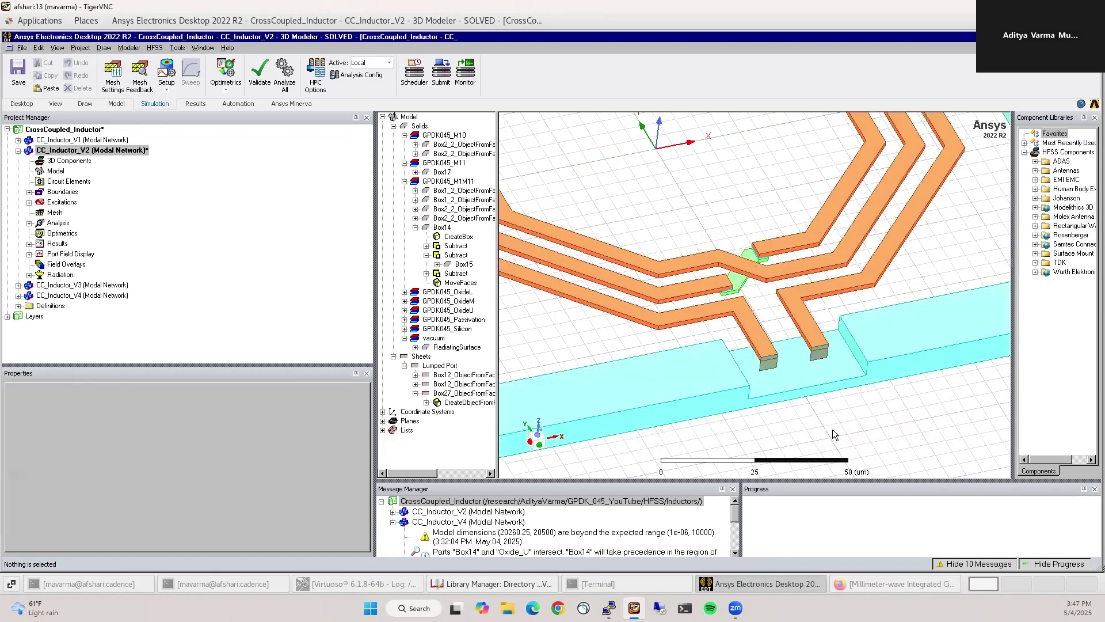
scroll(832, 433, down, 2)
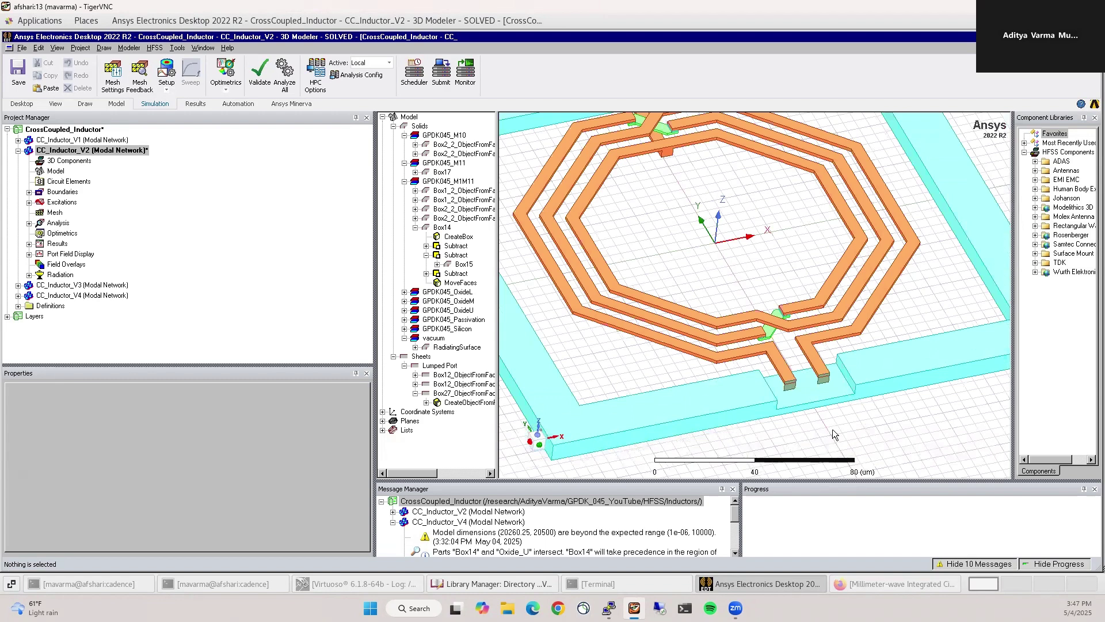
scroll(820, 435, down, 1)
scroll(829, 429, down, 1)
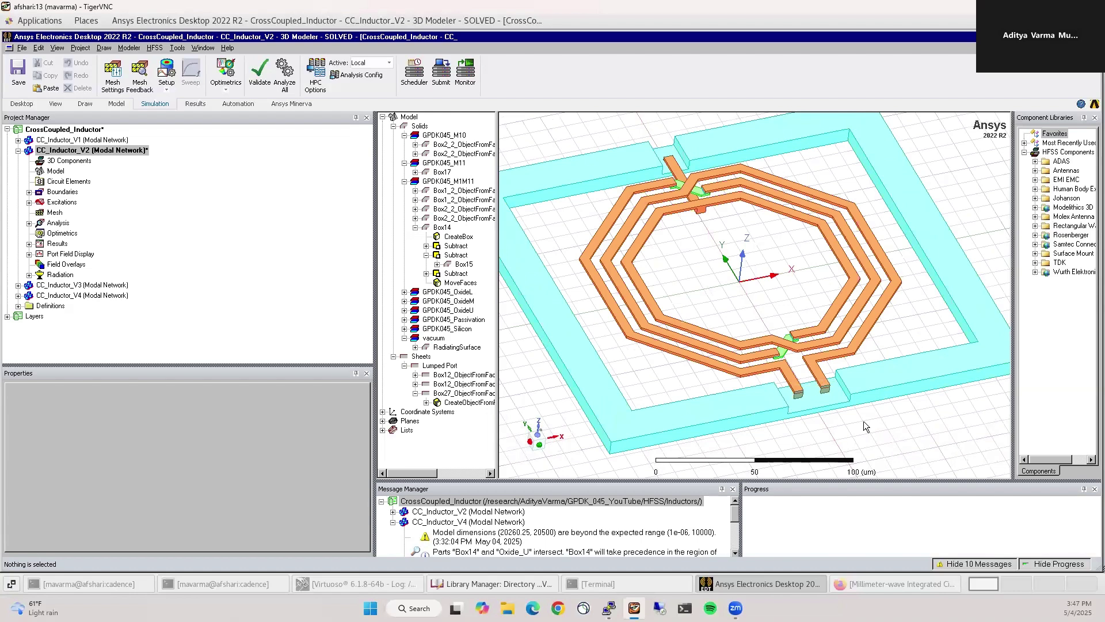
scroll(864, 420, down, 1)
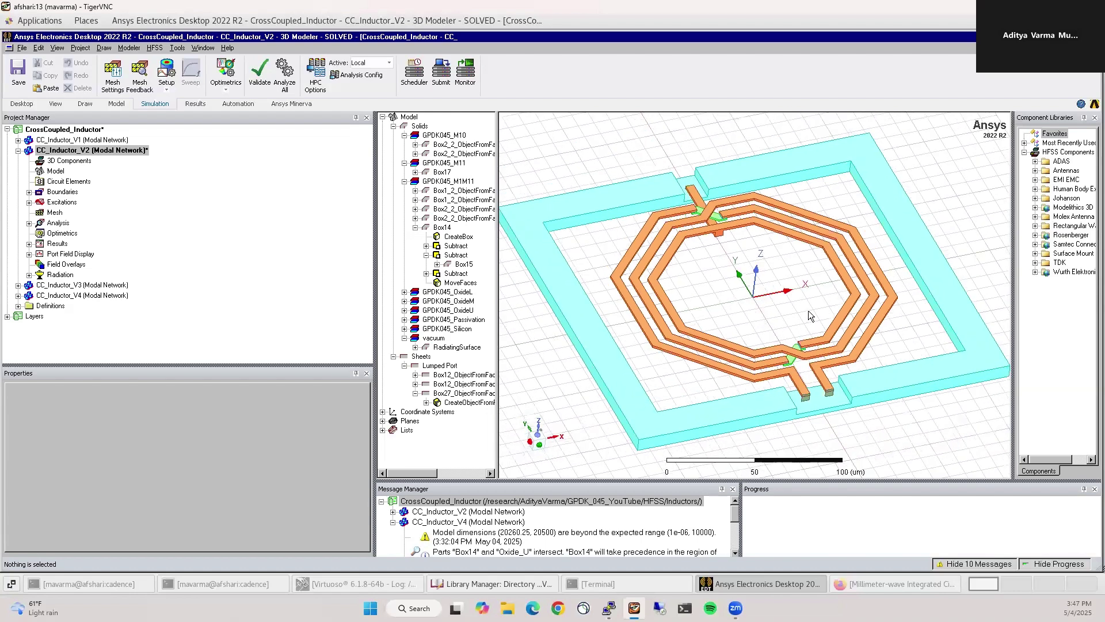
scroll(809, 313, down, 1)
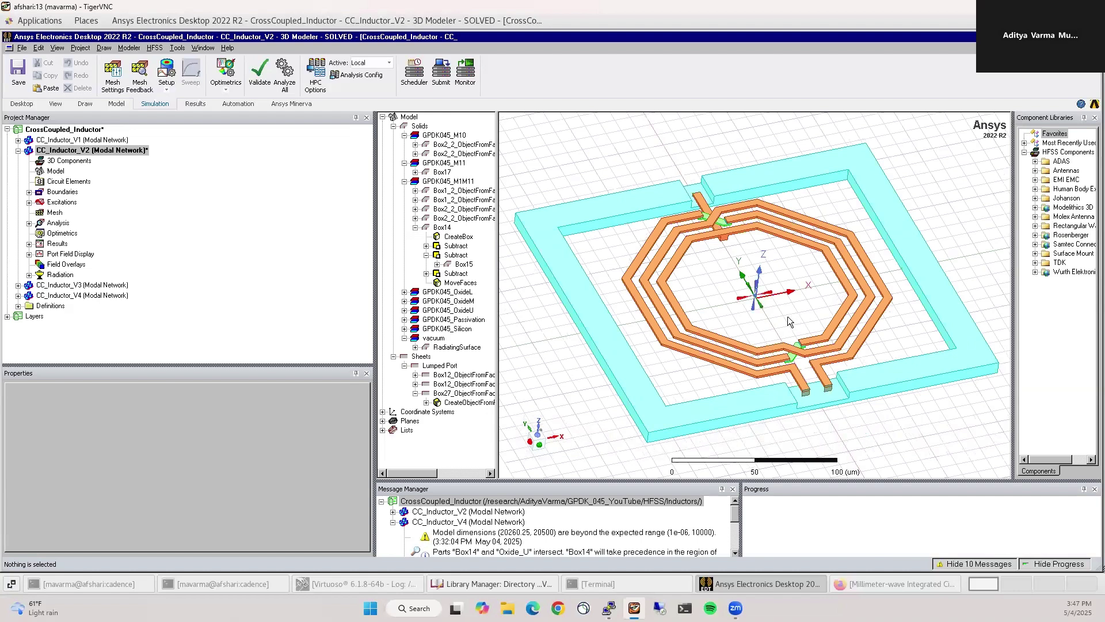
alt+drag(787, 316, 771, 356)
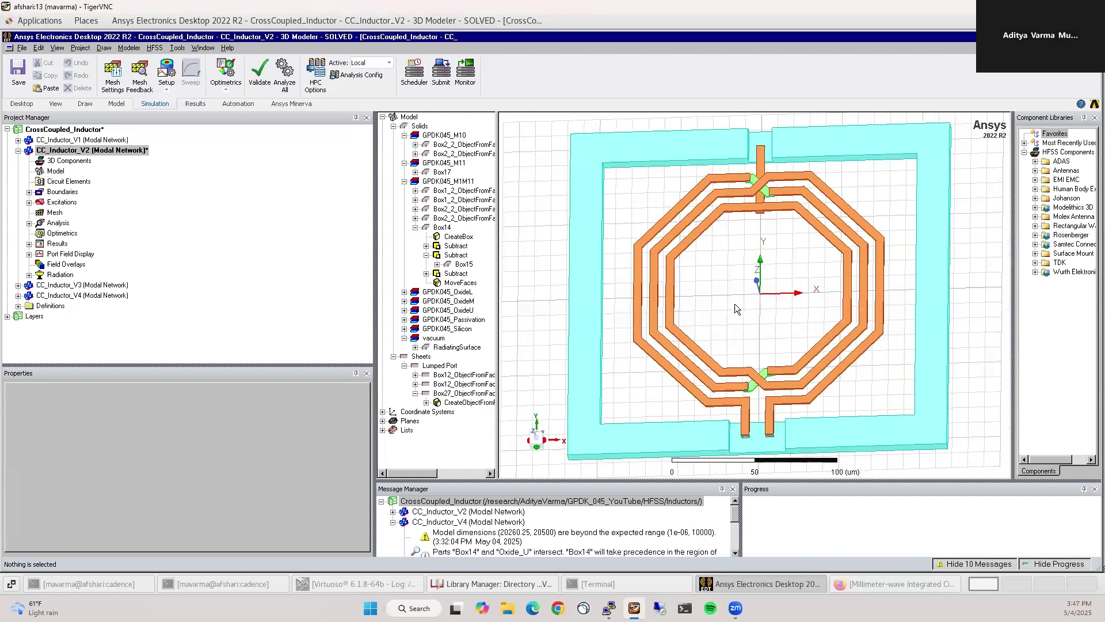
Select all the inductor, ground ring and port objects of CC_Inductor_V2 and set up an export of only the selected parts as GDSII
scroll(731, 302, down, 2)
drag(550, 123, 965, 455)
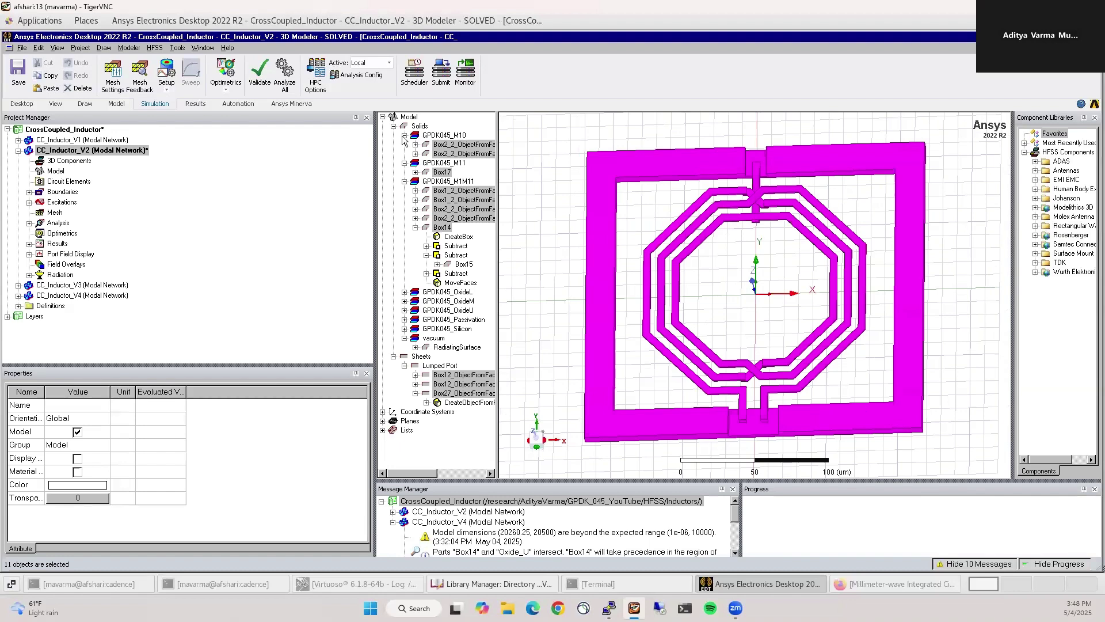
click(557, 247)
drag(539, 118, 945, 465)
click(128, 48)
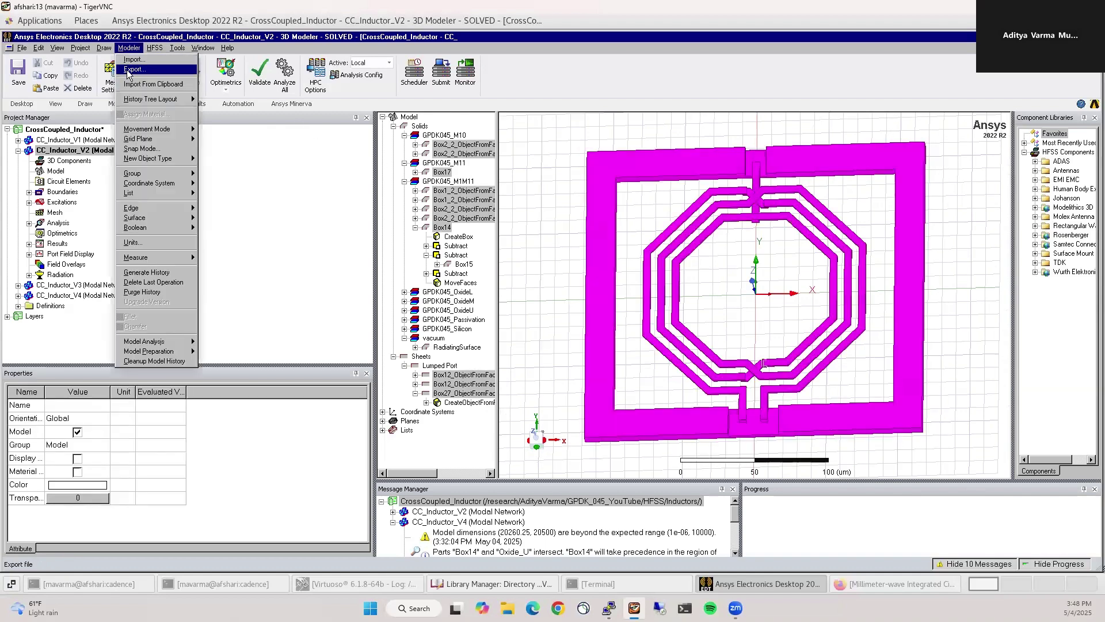
click(138, 69)
click(180, 190)
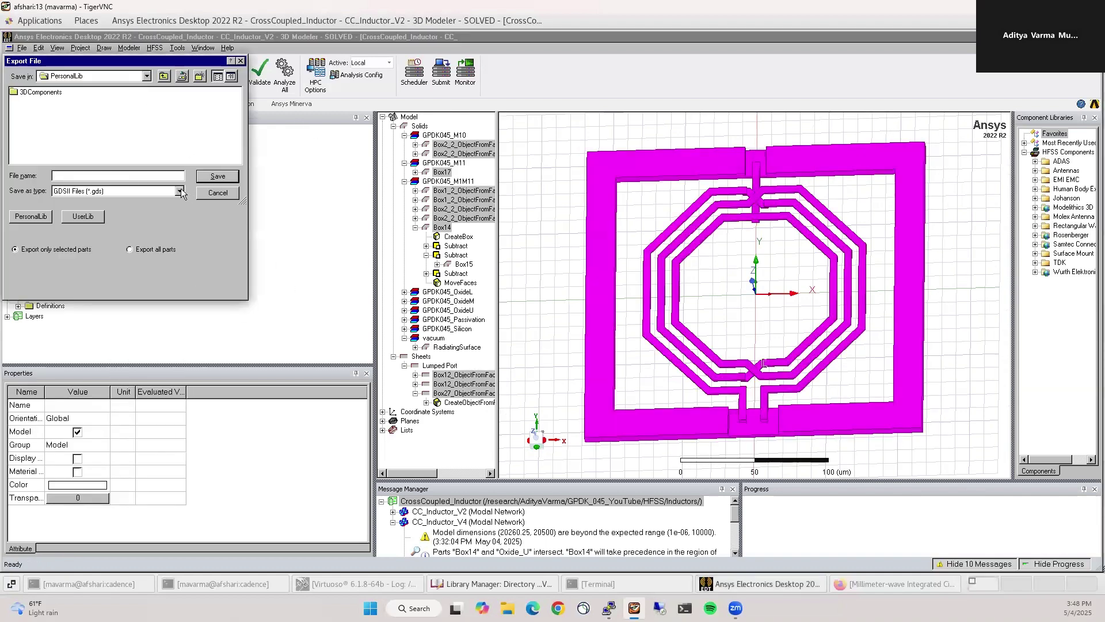
click(90, 202)
Set the export destination to the HFSS folder inside GPDK_045_YouTube on the research drive
click(78, 176)
click(164, 77)
click(164, 78)
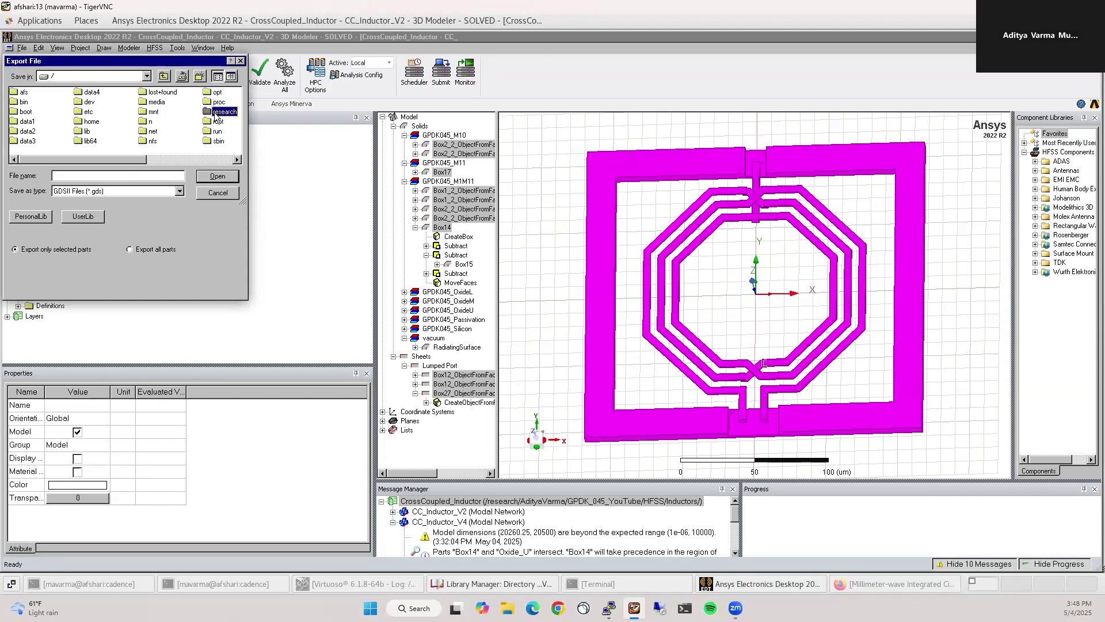
double_click(220, 111)
click(143, 161)
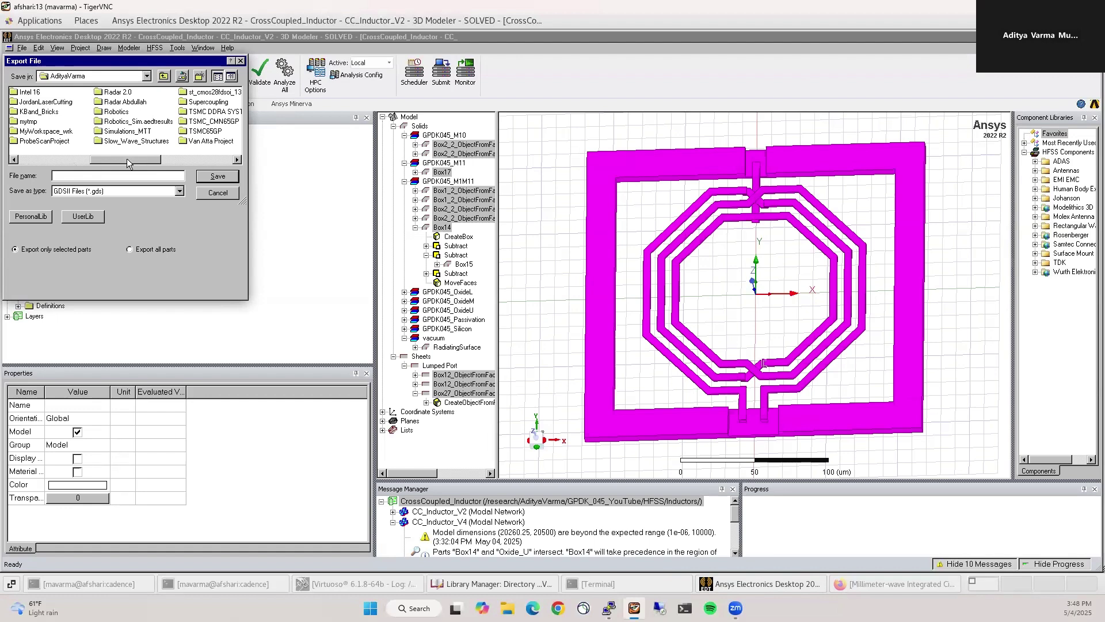
drag(125, 157, 90, 158)
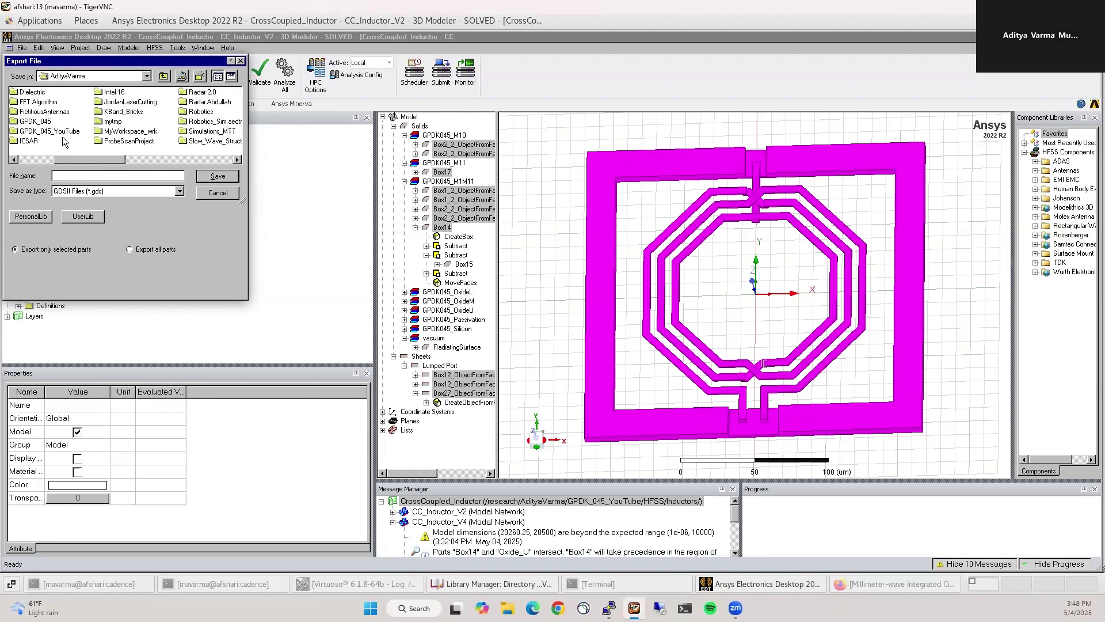
click(49, 131)
double_click(61, 132)
double_click(32, 104)
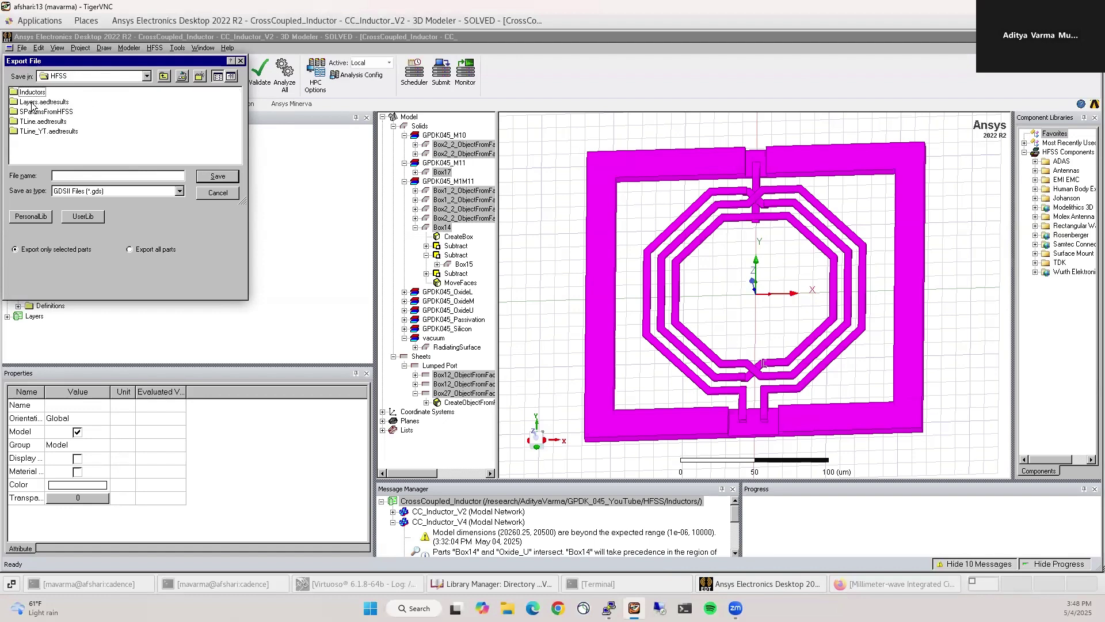
click(163, 76)
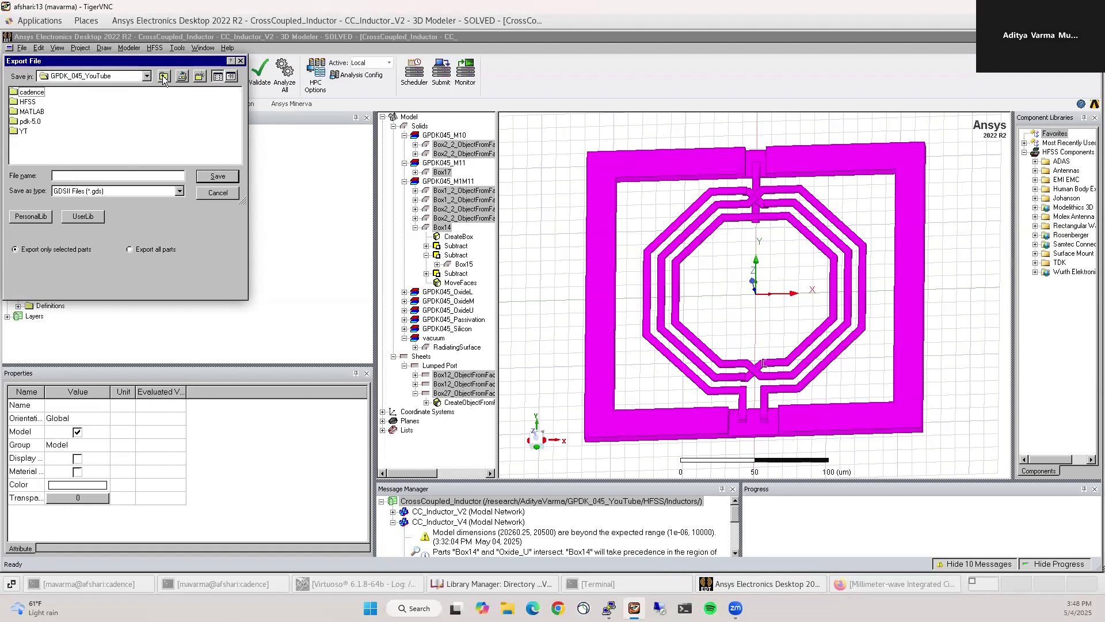
double_click(28, 102)
Export the selection as Inductor_GDS with all listed layers included, unlimited polygon vertices and 10 um arc tolerance, and clear the model selection
click(89, 172)
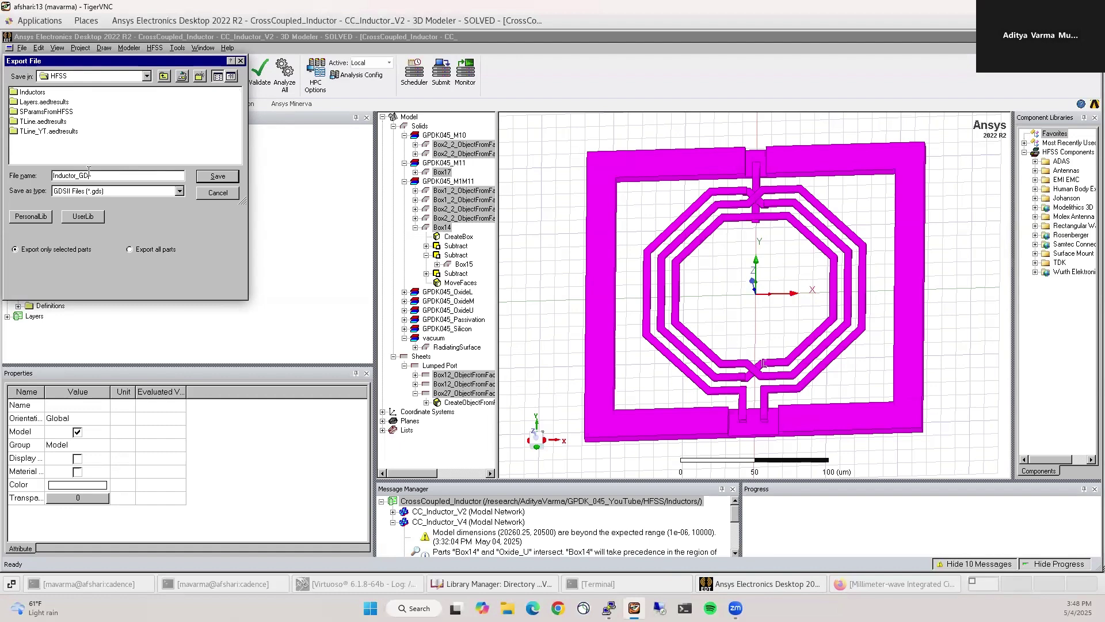
click(216, 178)
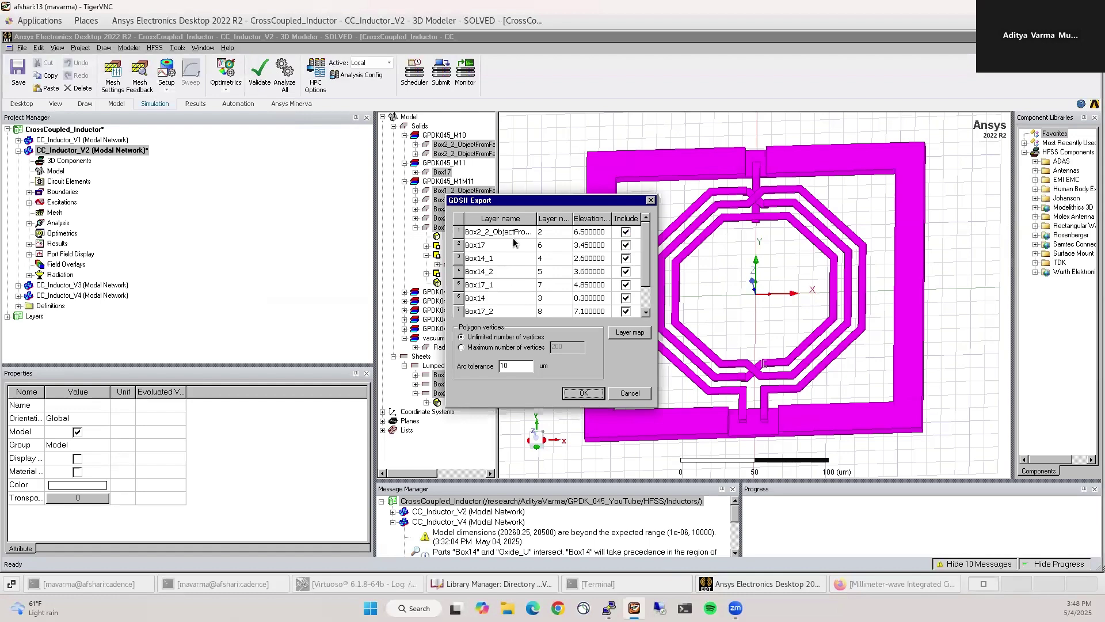
click(578, 395)
click(546, 270)
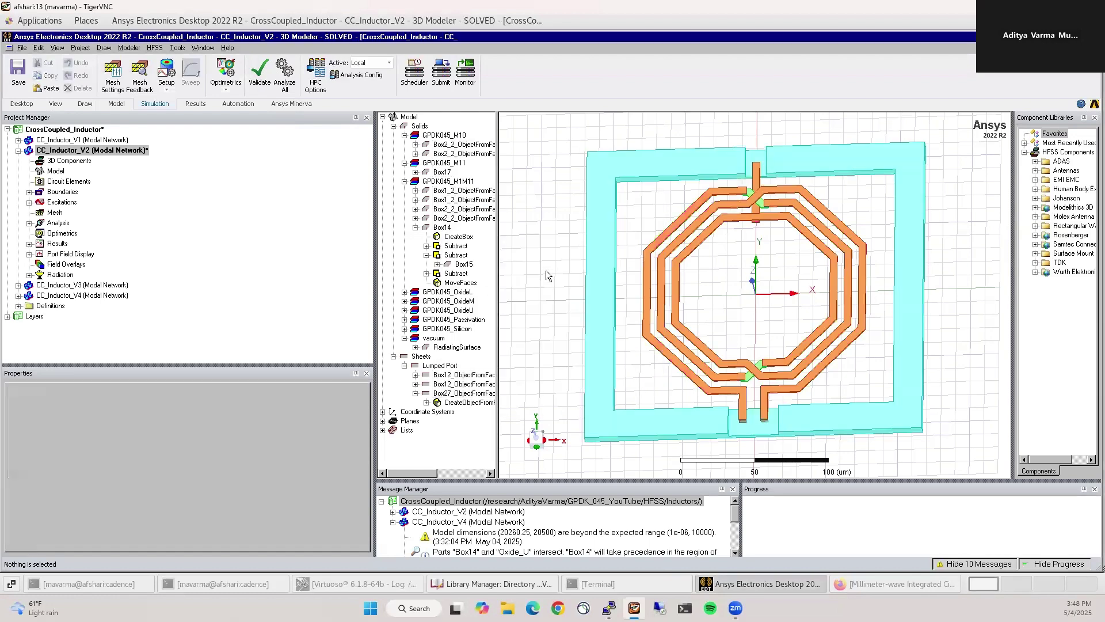
Switch to the Virtuoso Library Manager and look up the existing views of cell A06_CC_VCO_v1 in library avm_A07_VCO_YT
click(496, 583)
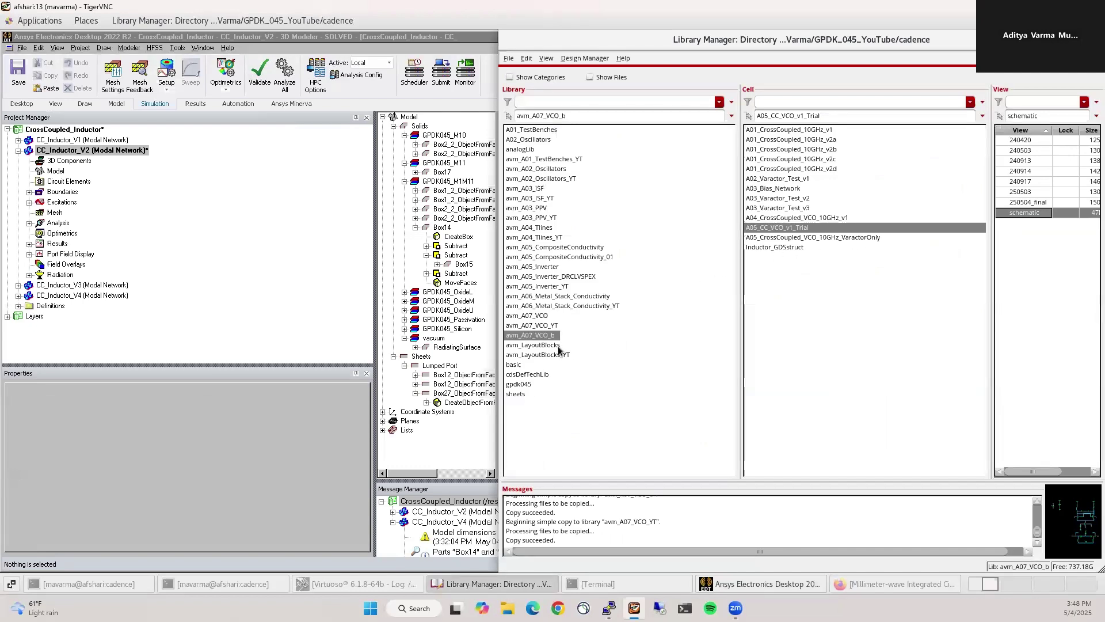
click(541, 355)
click(547, 326)
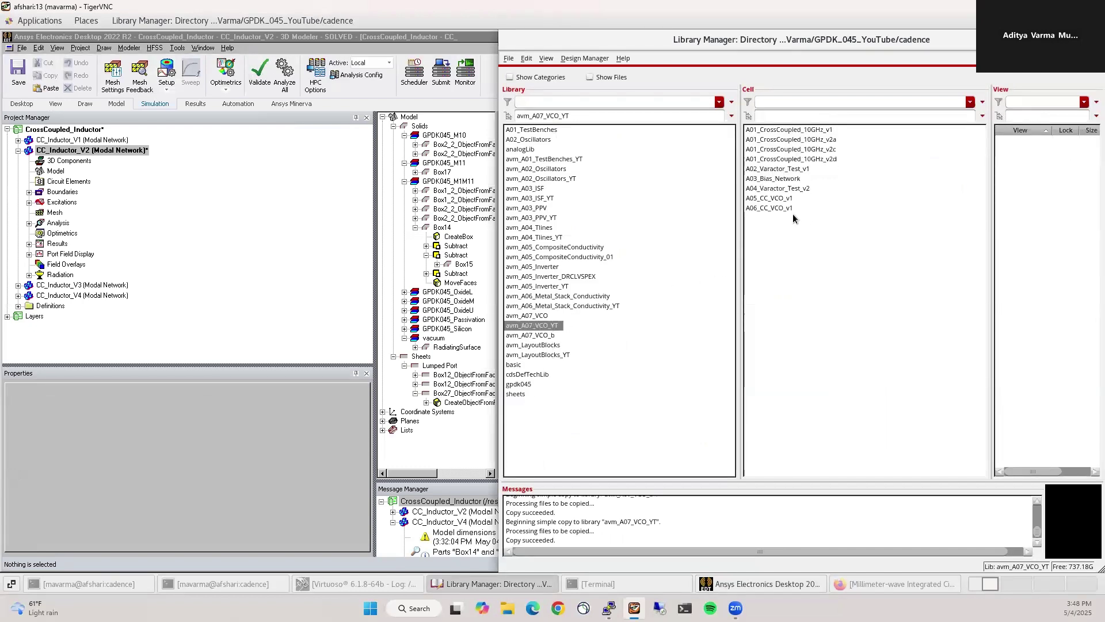
click(779, 208)
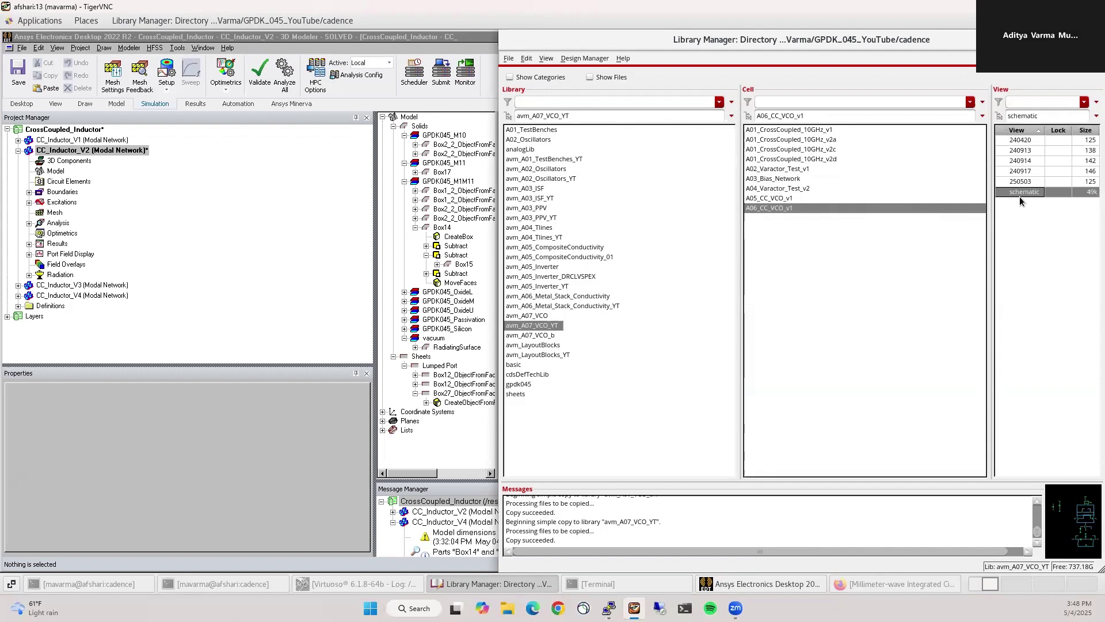
Start a new cellview from the Virtuoso log window and set its library to avm_A07_VCO_YT
click(384, 583)
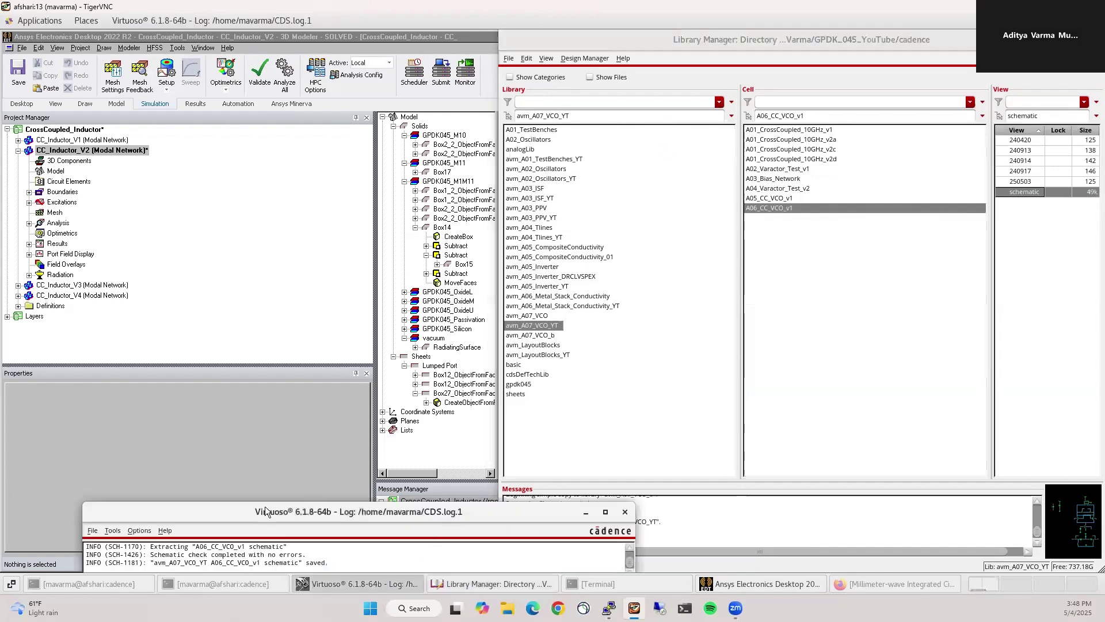
click(92, 531)
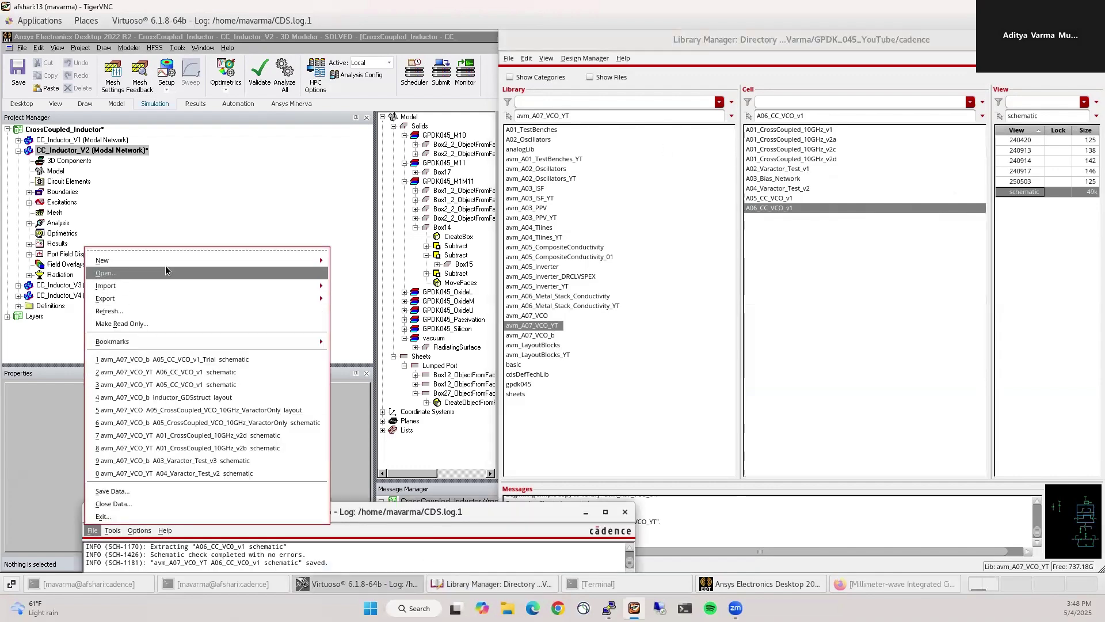
mouse_move(206, 260)
click(352, 281)
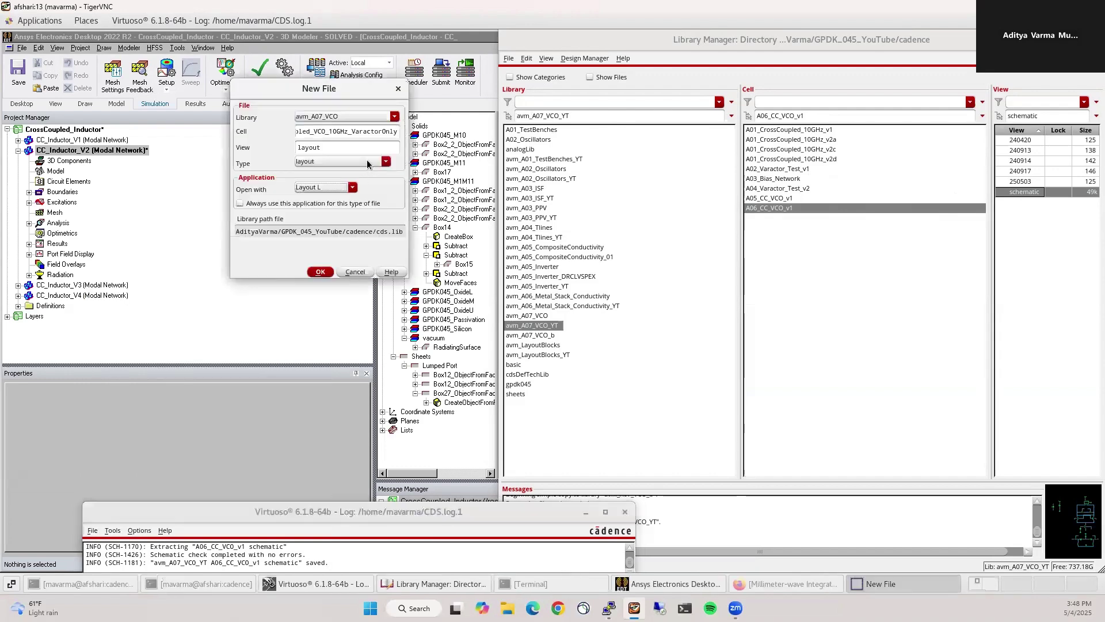
click(387, 118)
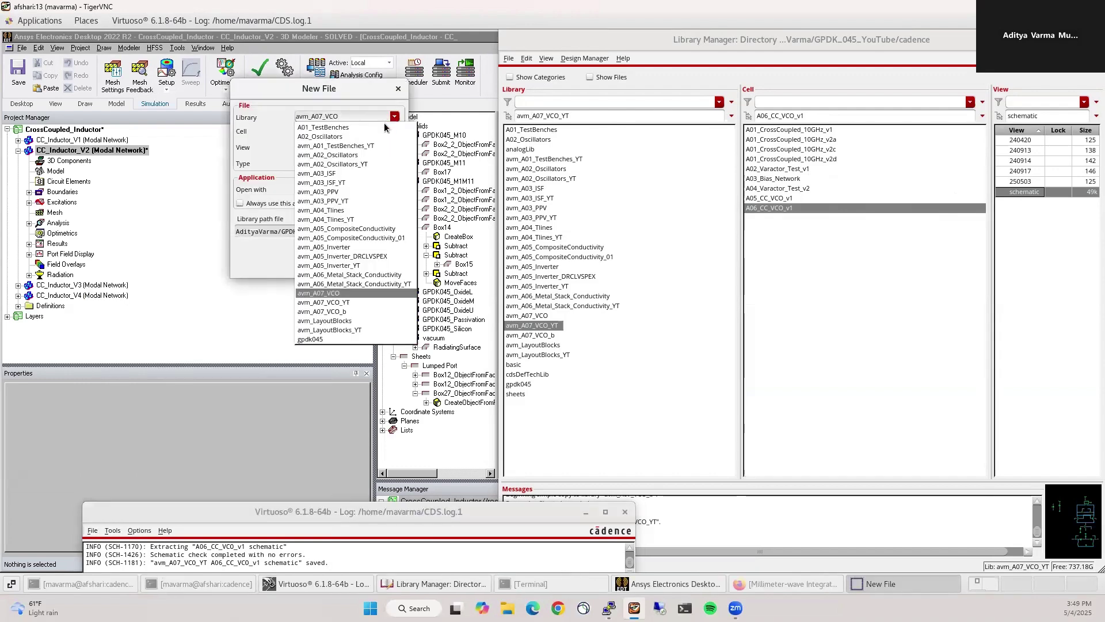
click(365, 302)
Name the new layout's cell A06_CC_VCO_v1, choose Layout XL as its application and create it
click(385, 130)
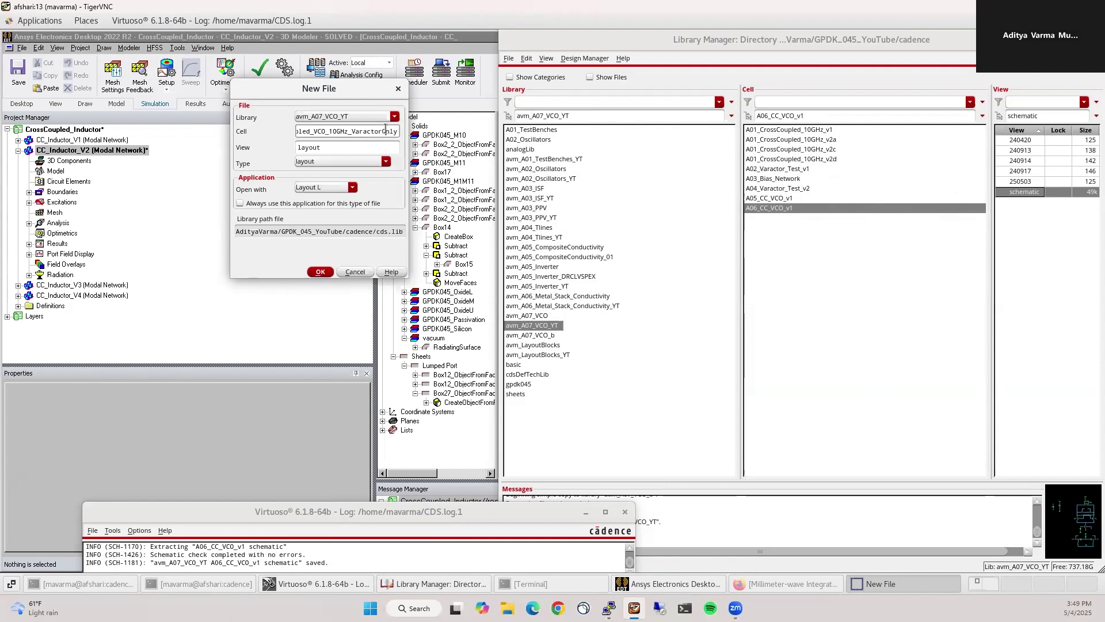
text(led_VCO_10GHz_VaractorOnly)
text(_CC_VC)
drag(362, 130, 258, 138)
key(BackSpace)
click(313, 187)
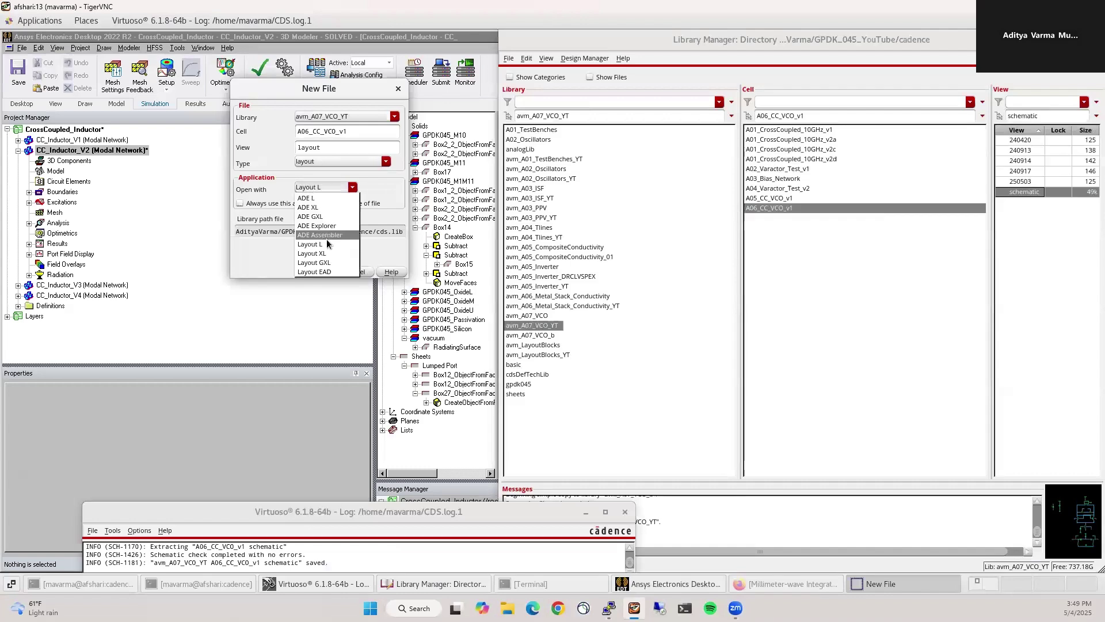
click(329, 254)
click(321, 273)
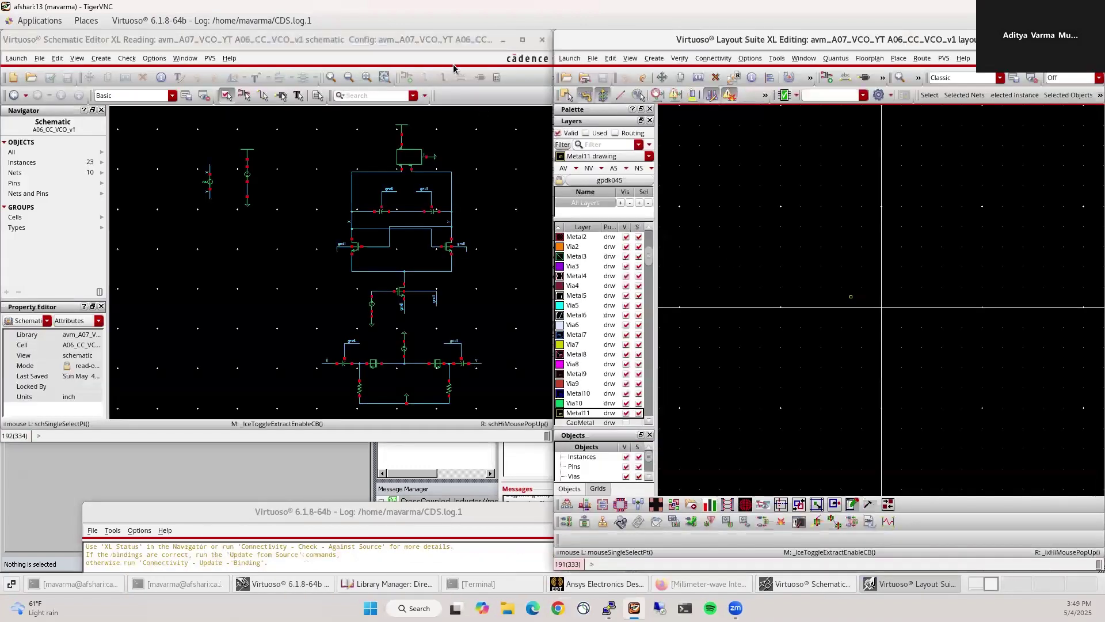
Minimize the A06_CC_VCO_v1 schematic window and maximize the new layout window
click(447, 42)
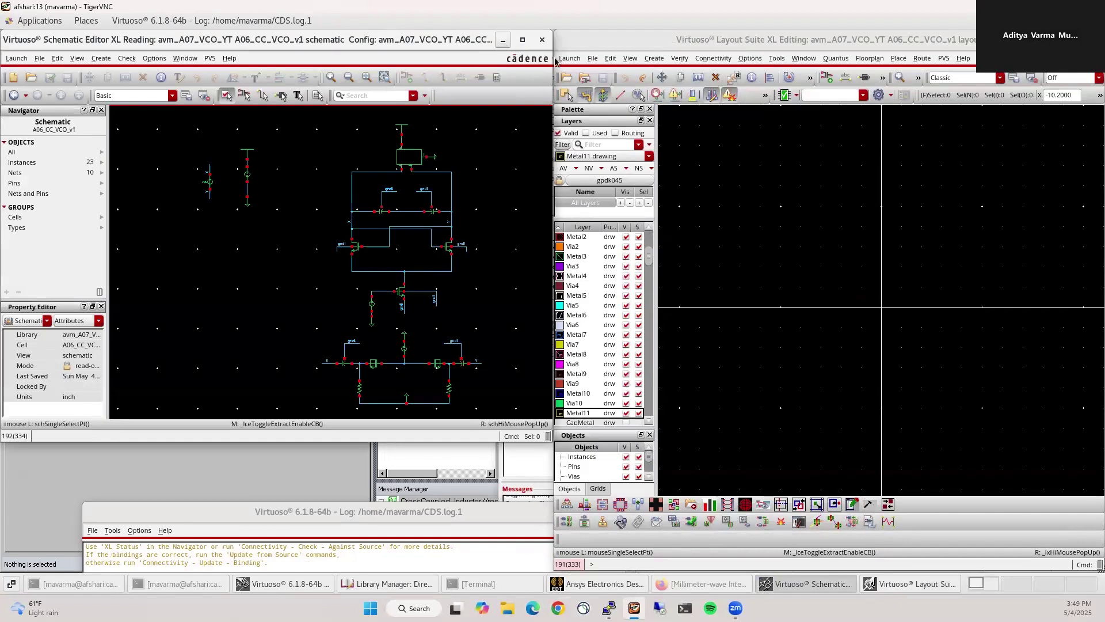
click(502, 44)
double_click(747, 41)
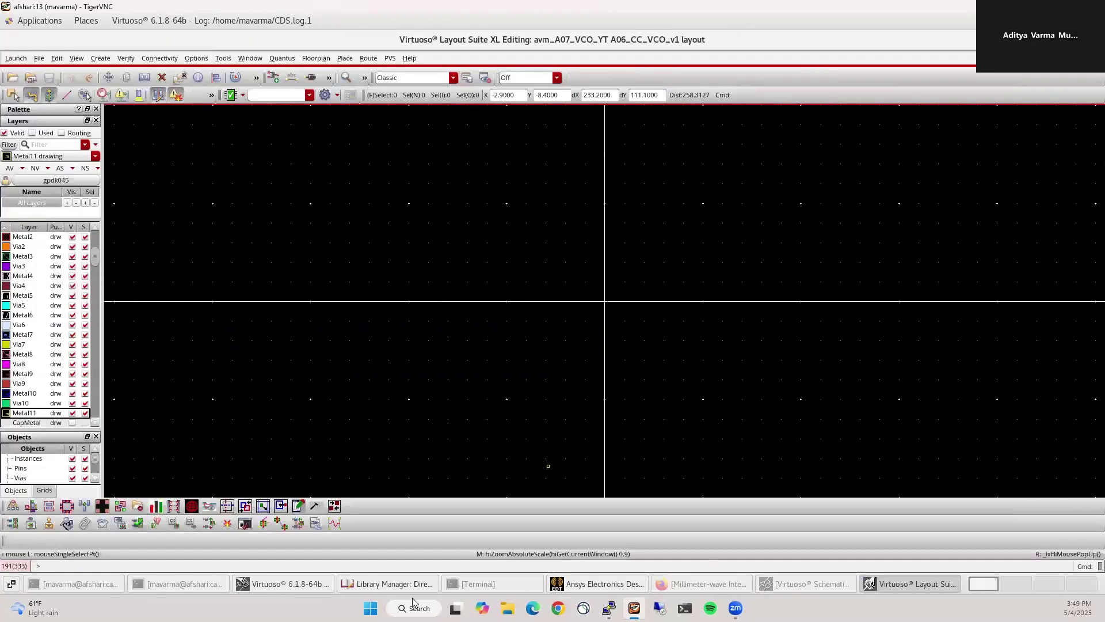
Open a stream import in Virtuoso and choose Inductor_GDS.gds from the GPDK_045_YouTube/HFSS folder as the stream file
click(262, 584)
click(88, 530)
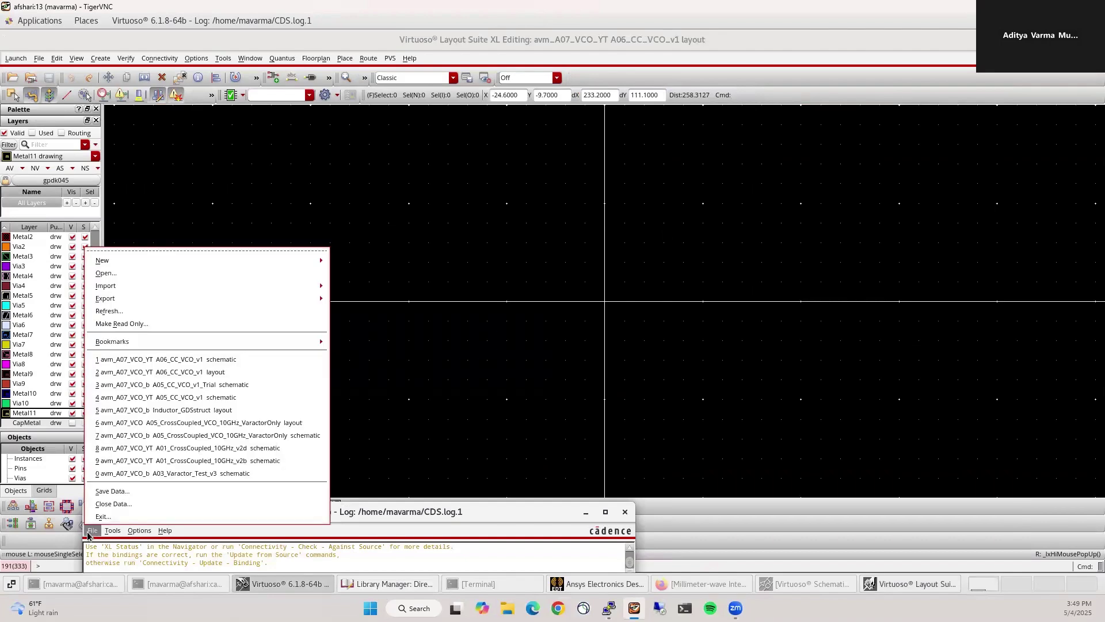
mouse_move(173, 290)
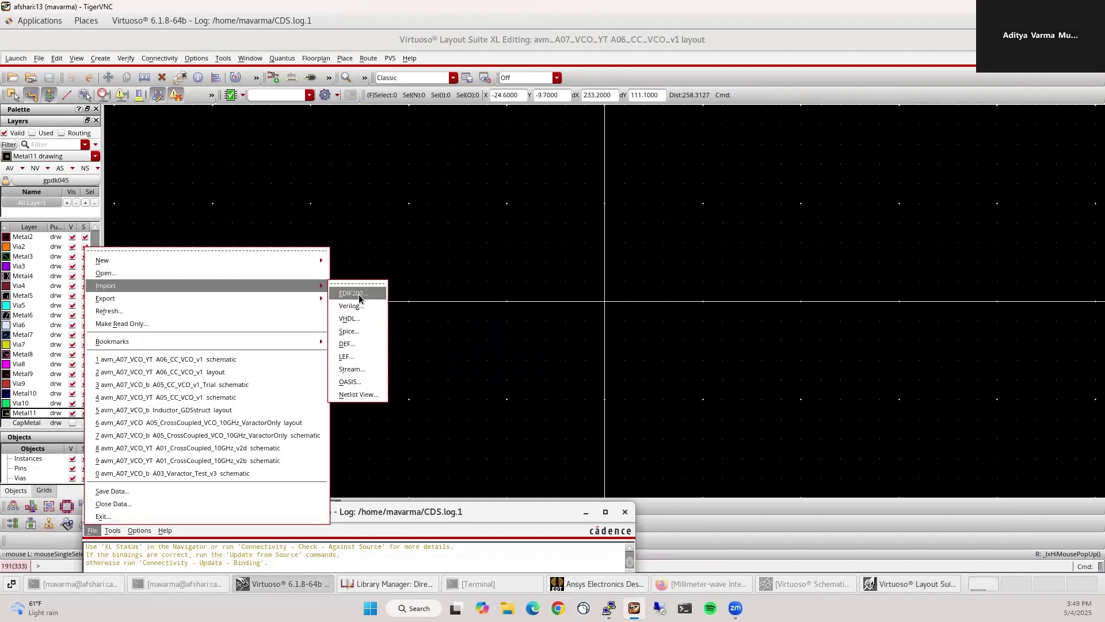
click(352, 369)
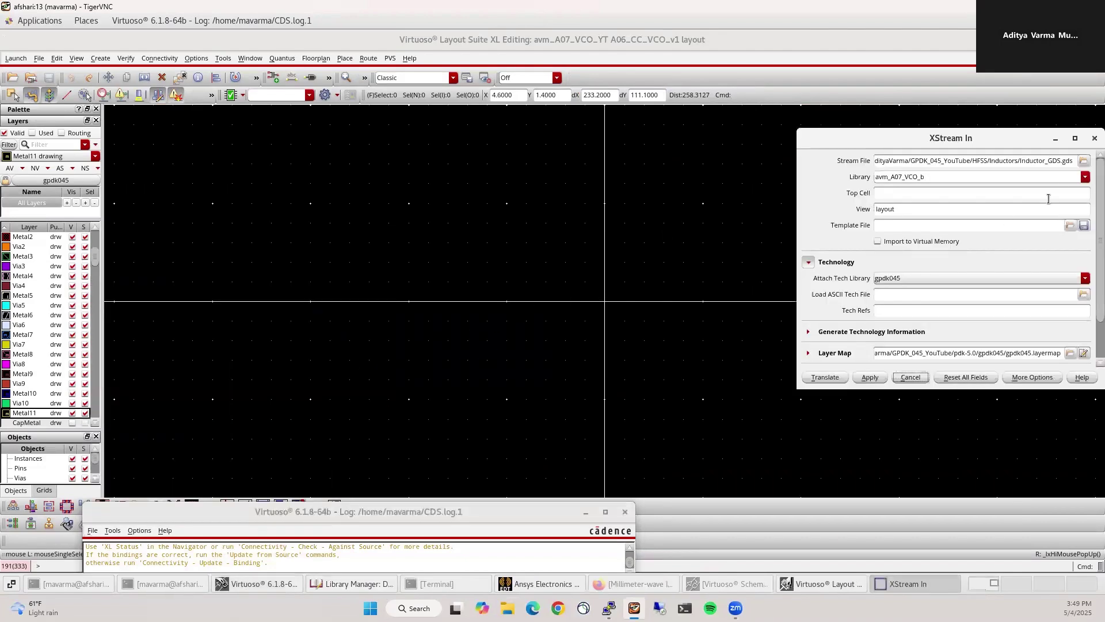
click(1084, 162)
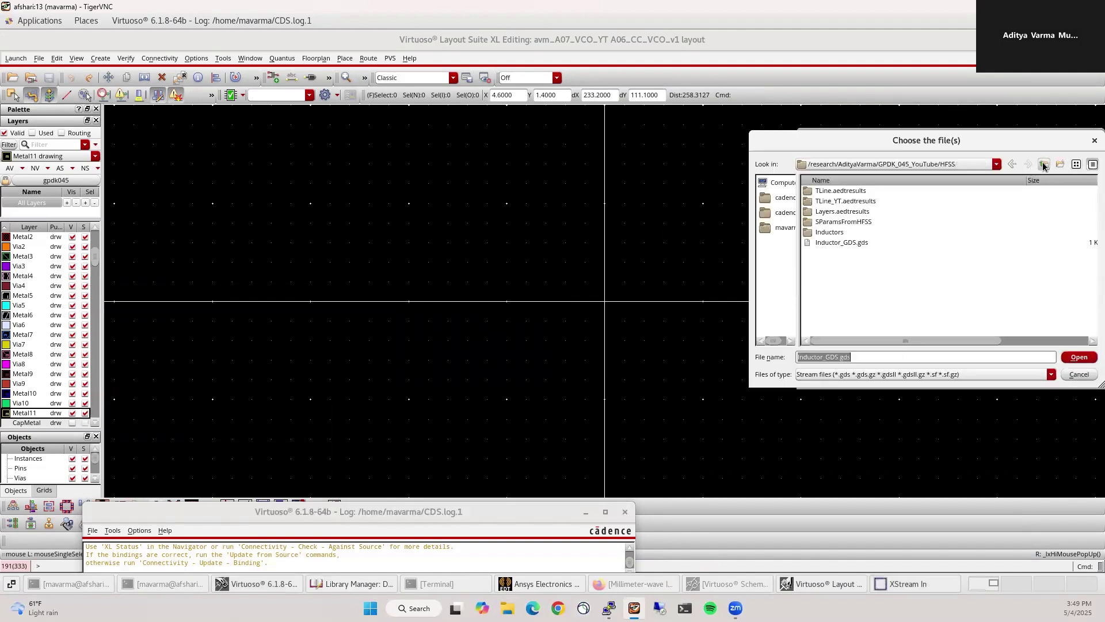
click(844, 244)
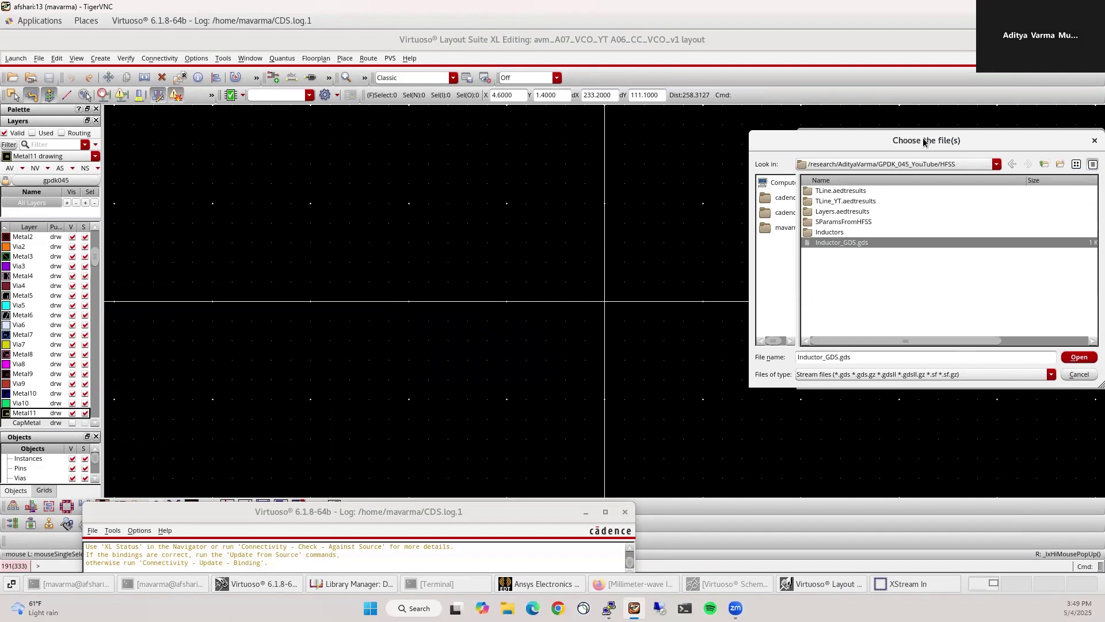
drag(923, 139, 799, 143)
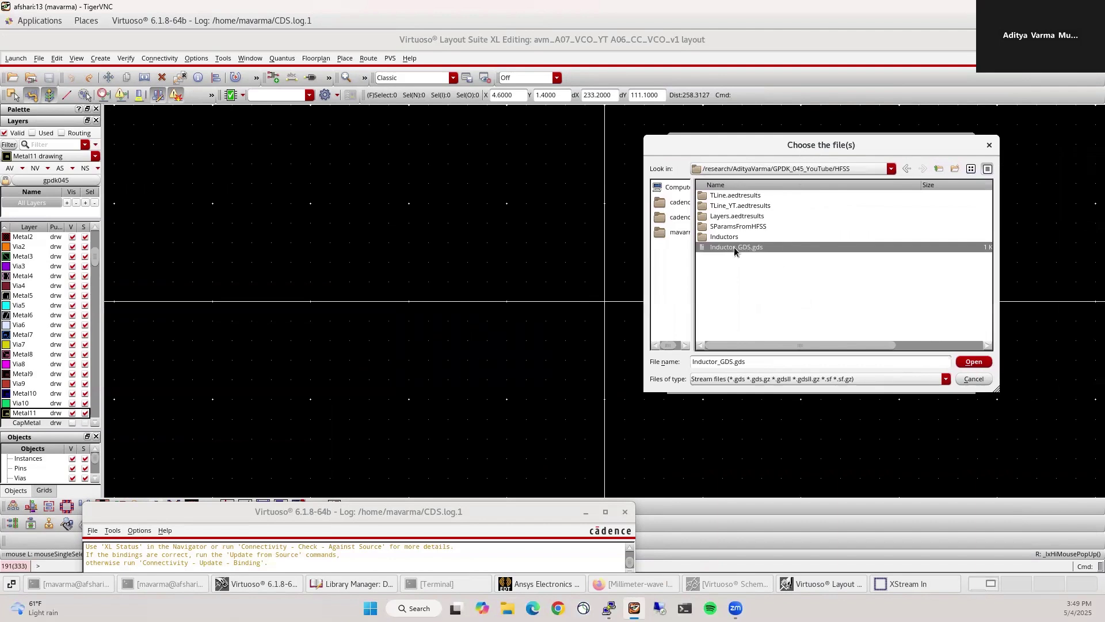
click(974, 361)
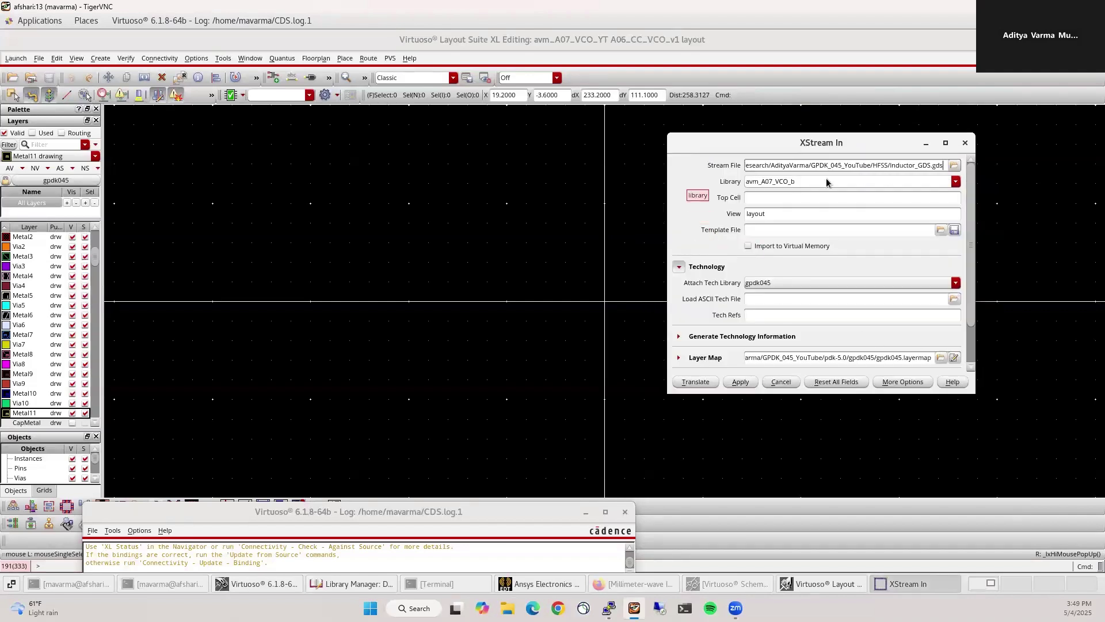
Set the import's destination library to avm_A07_VCO_YT, leave the top cell empty and translate the inductor GDS
click(955, 181)
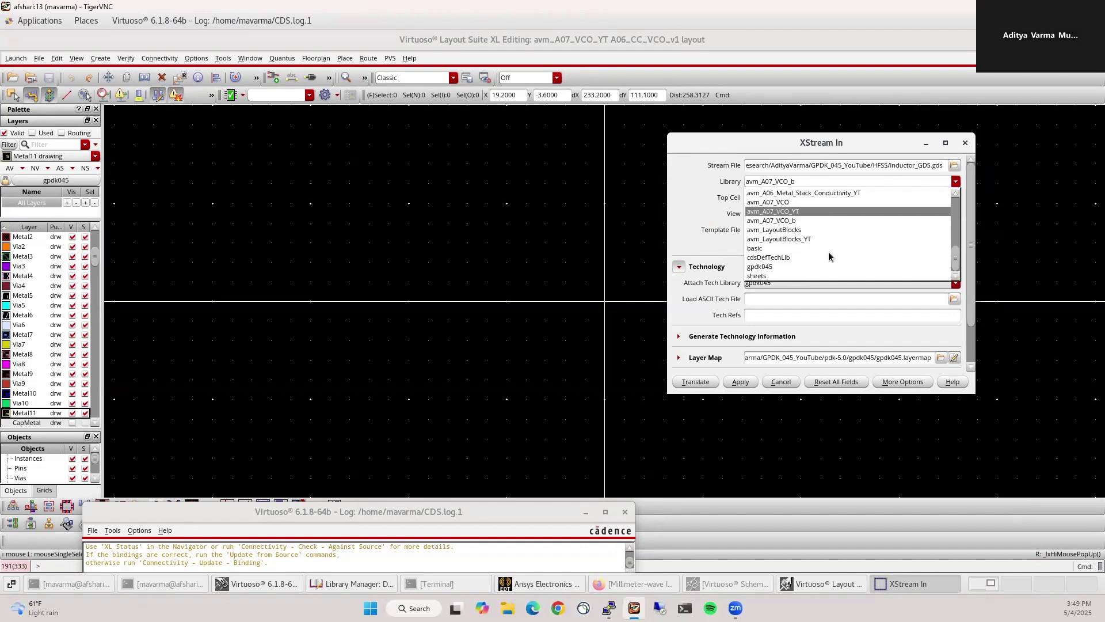
click(802, 211)
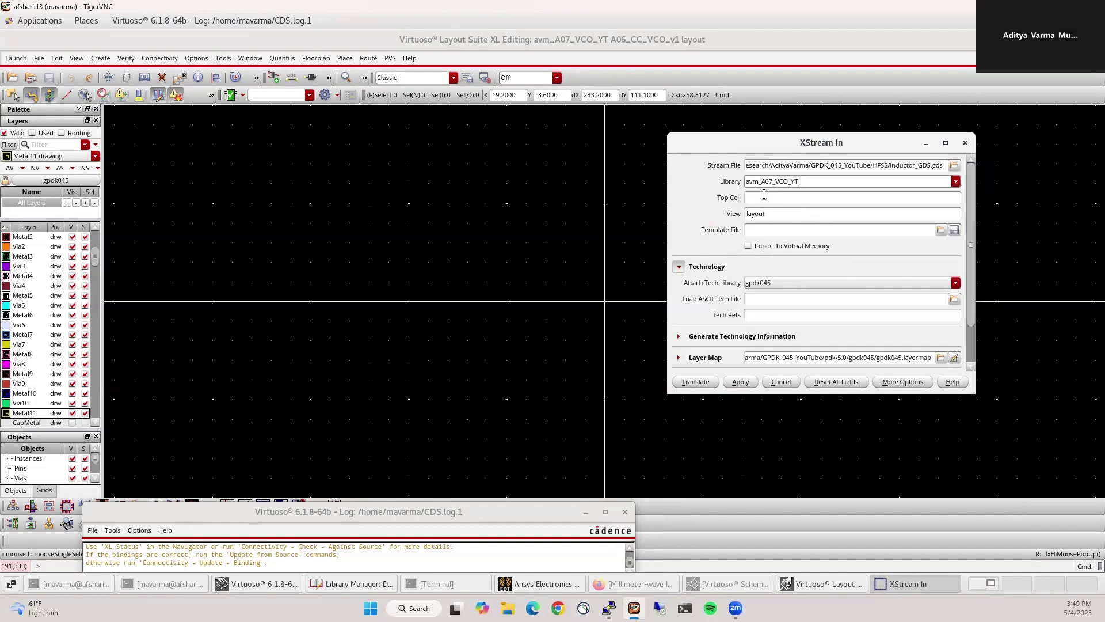
key(Tab)
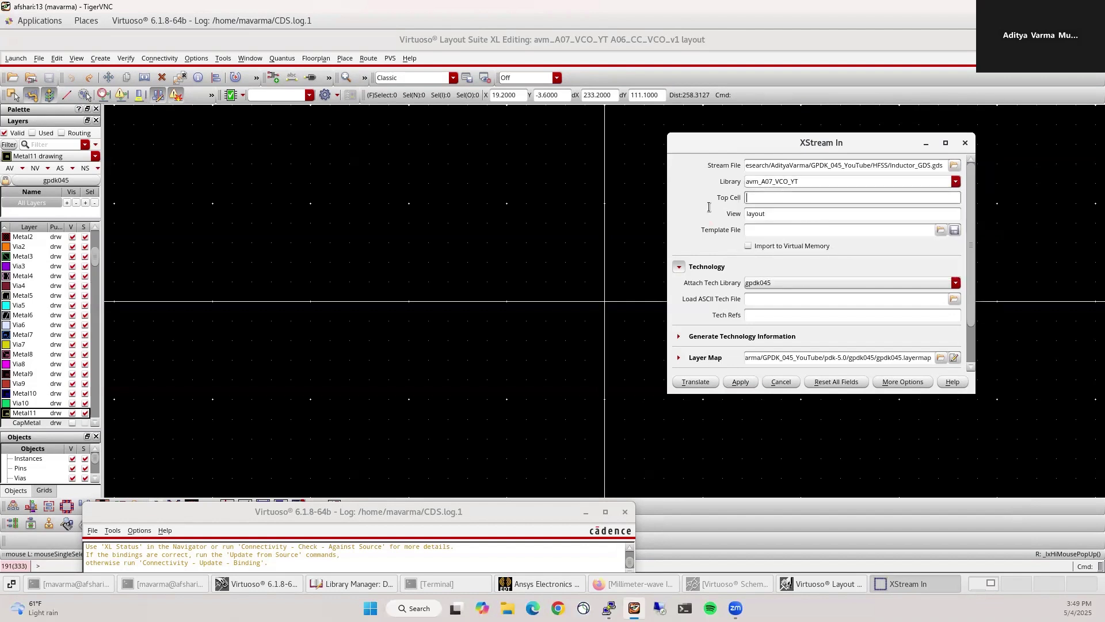
click(695, 382)
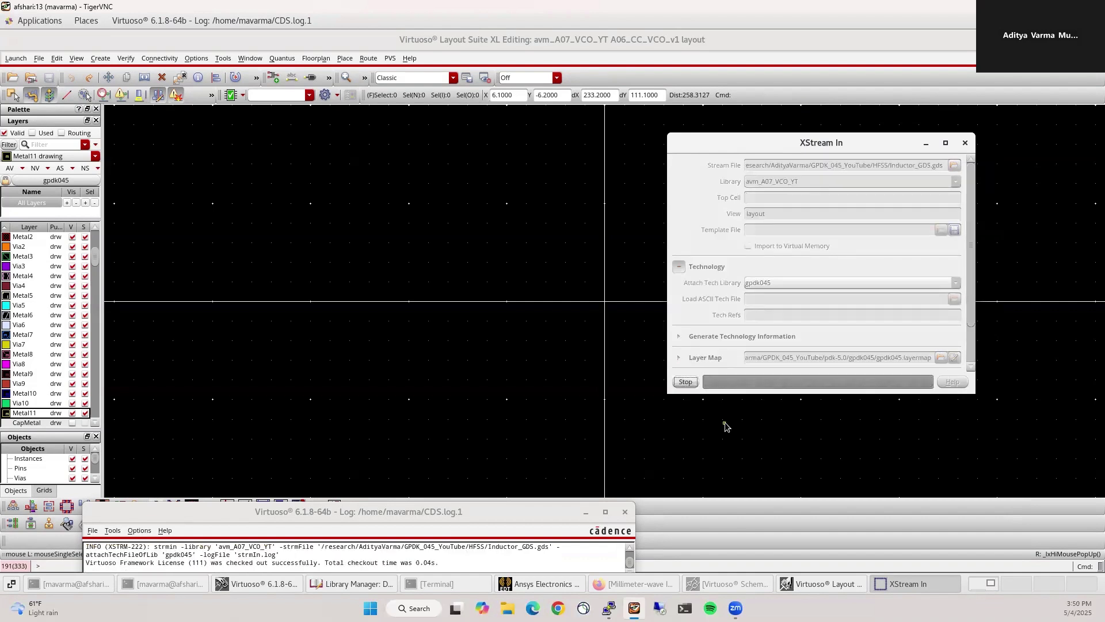
click(838, 287)
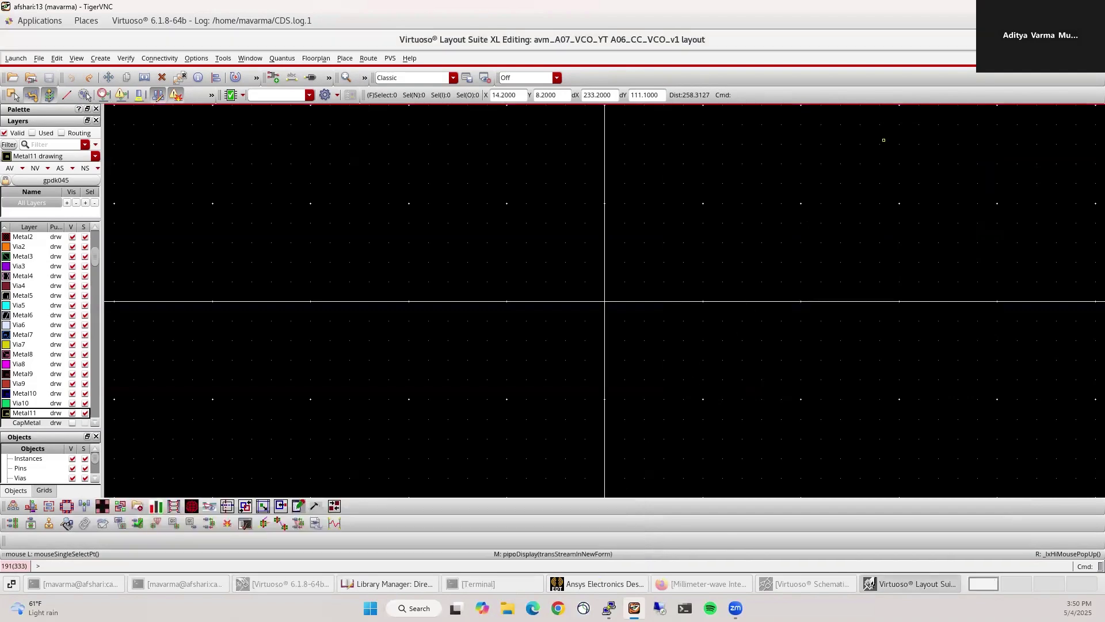
Open the layout view of Inductor_GDSstruct from library avm_A07_VCO_YT, maximize its window and fit the imported inductor in view
click(1058, 40)
click(781, 221)
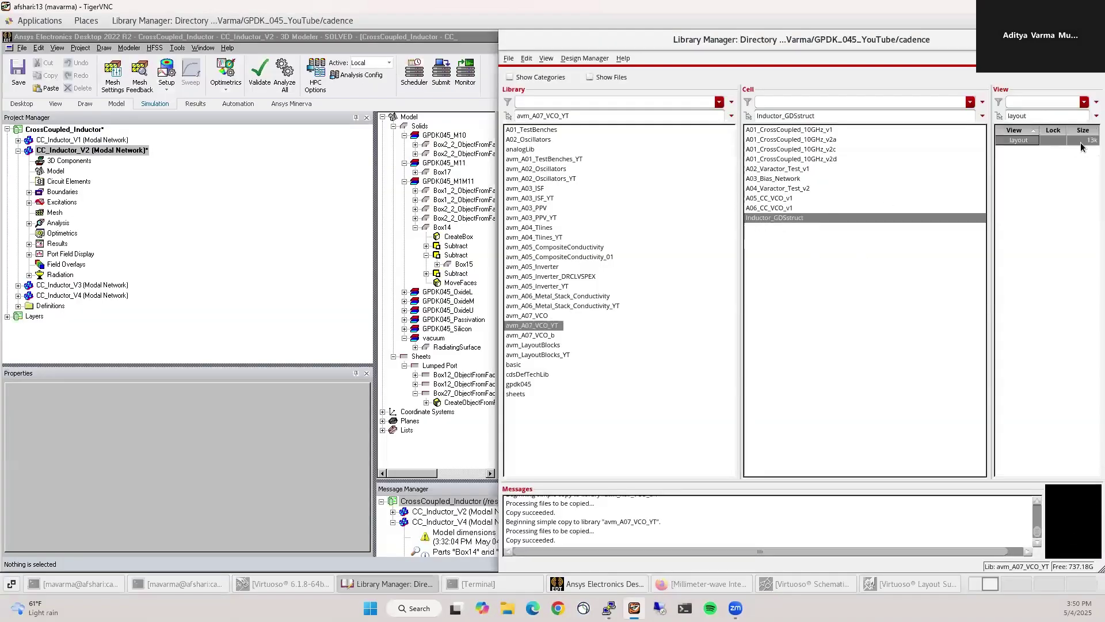
double_click(1027, 140)
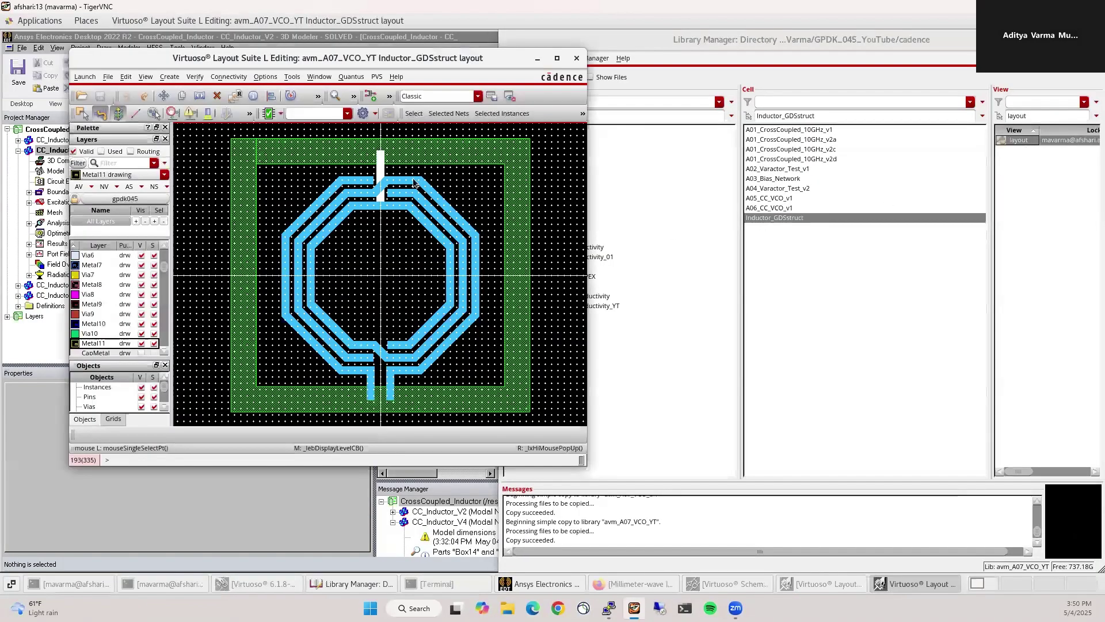
double_click(424, 65)
key(f)
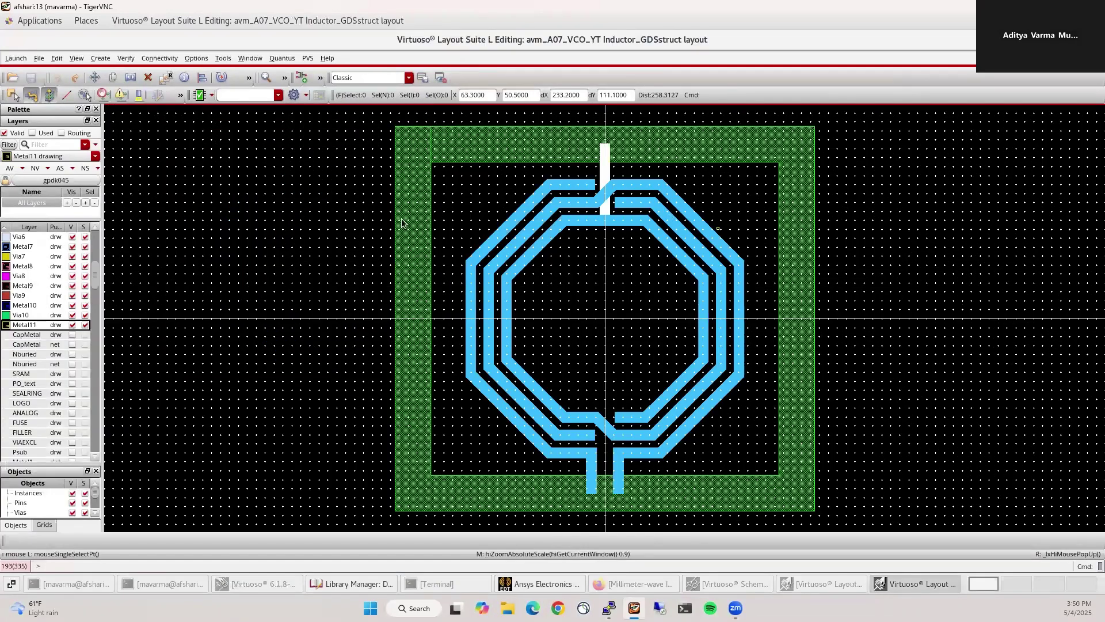
Limit the layer list to used layers and show only the Via1 drawing layer
click(11, 168)
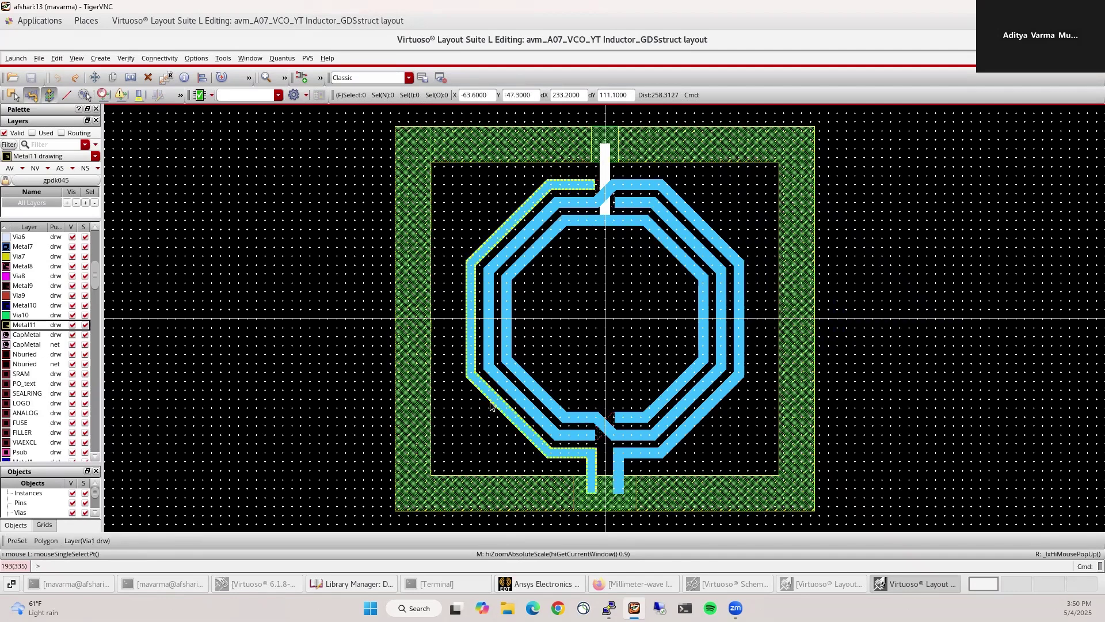
click(45, 133)
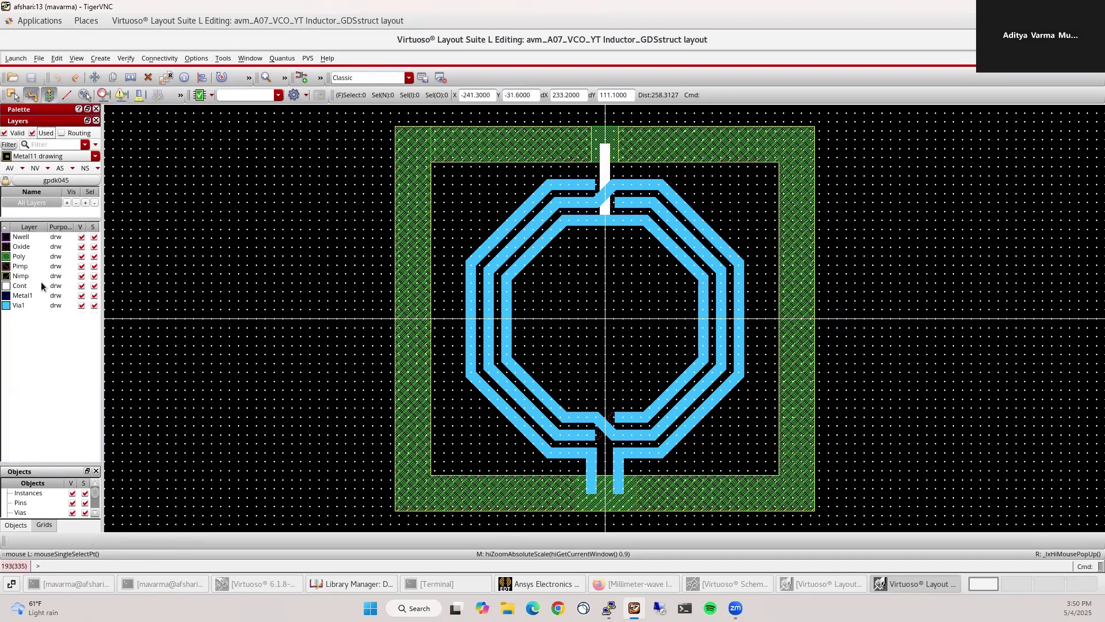
click(19, 305)
click(34, 168)
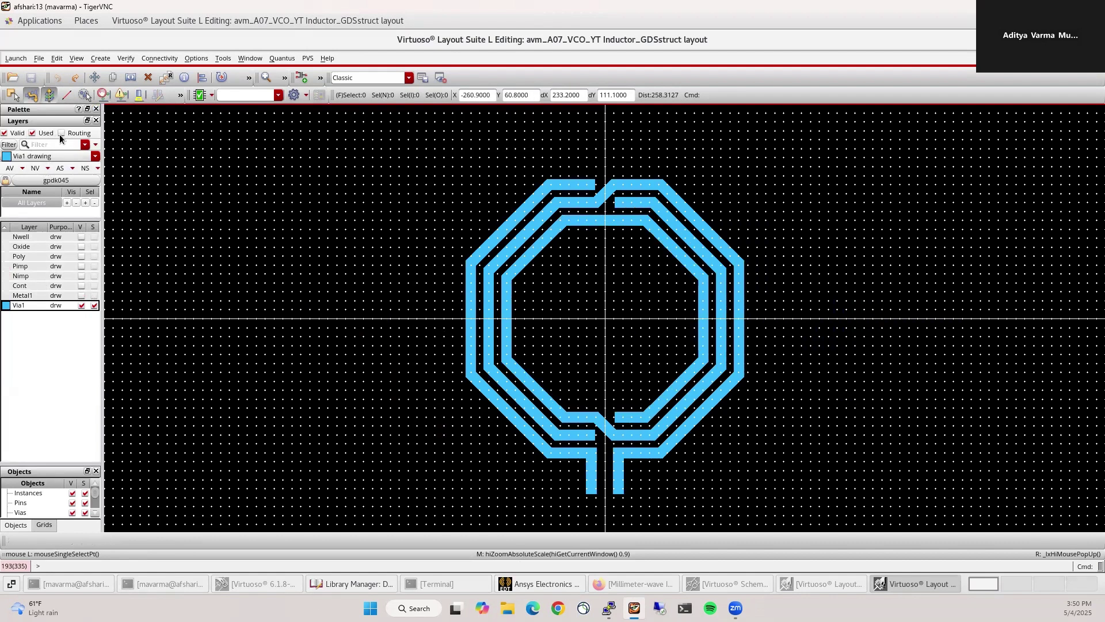
List the routing layers instead of the used ones and make Metal11 drawing the current layer
click(32, 133)
click(62, 133)
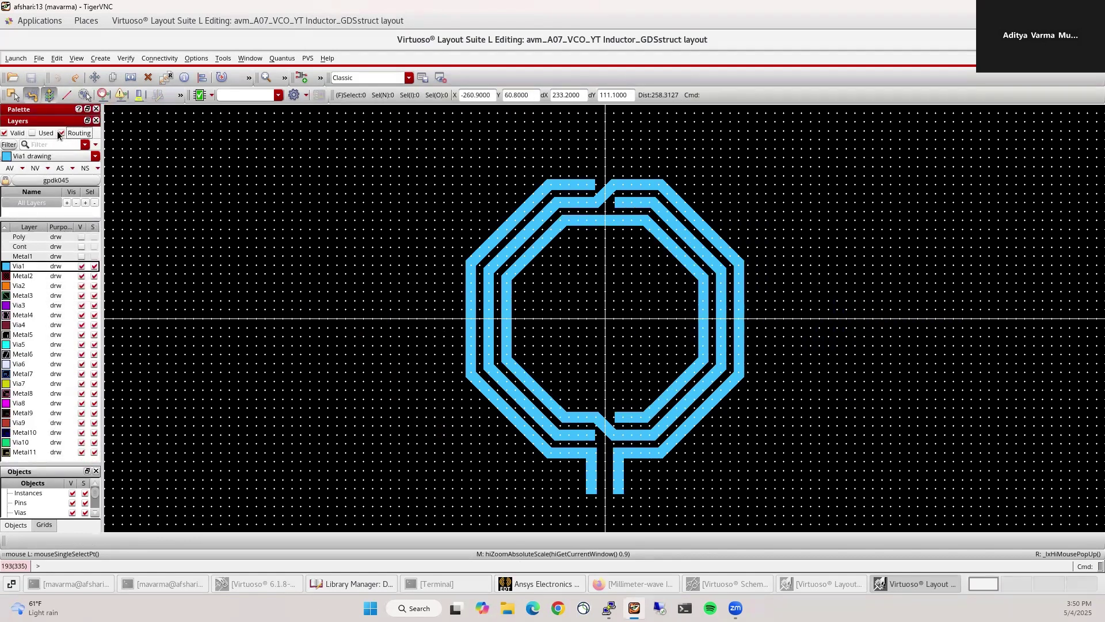
click(24, 452)
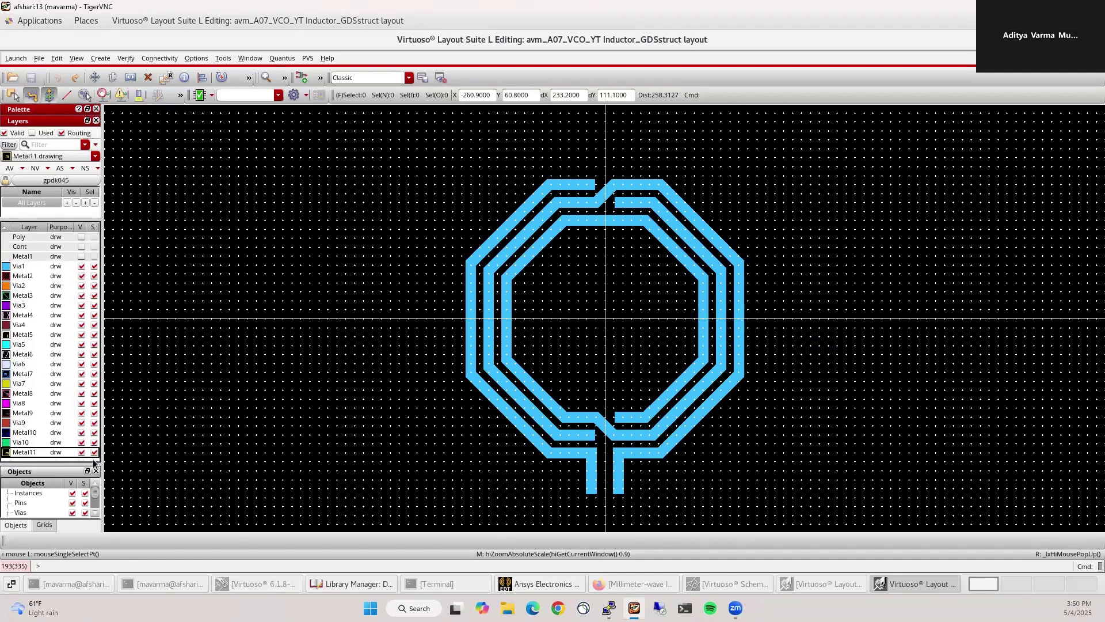
Start a Metal11 polygon on the inductor's left feed, placing outer-edge points at (-10, -97.5) and (-10, -77.5)
key(shift+p)
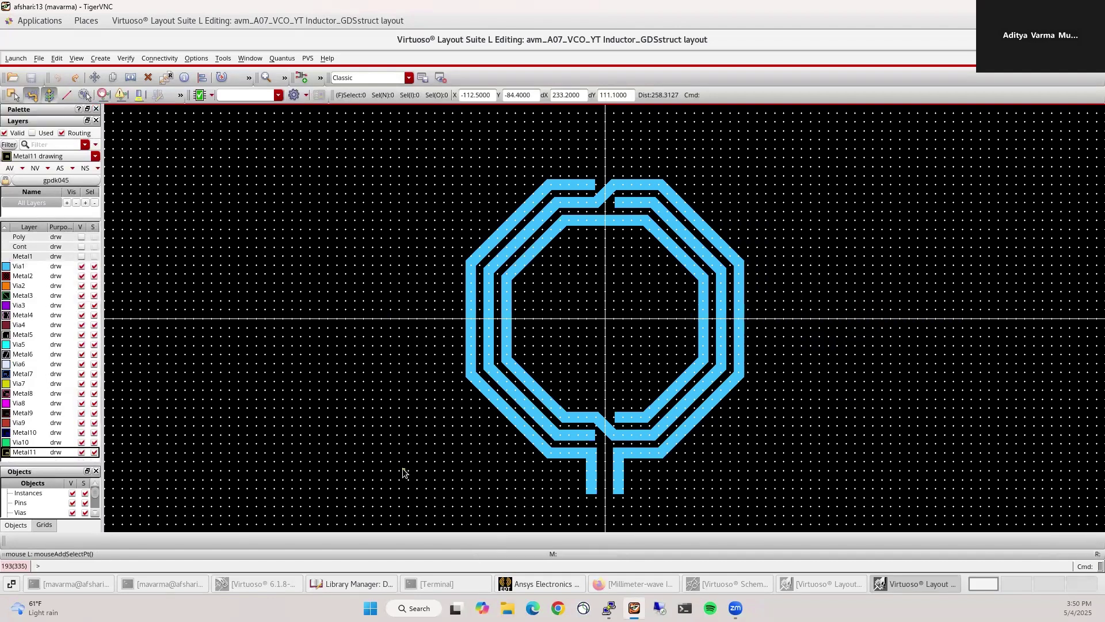
ctrl+scroll(601, 503, up, 2)
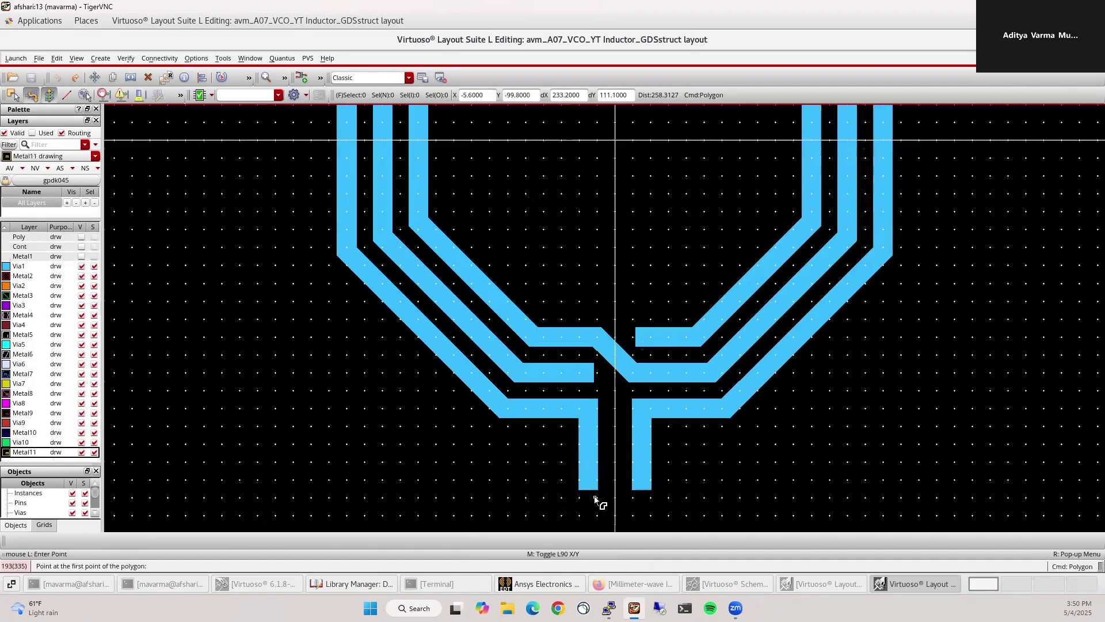
ctrl+scroll(569, 481, up, 2)
ctrl+scroll(535, 493, up, 1)
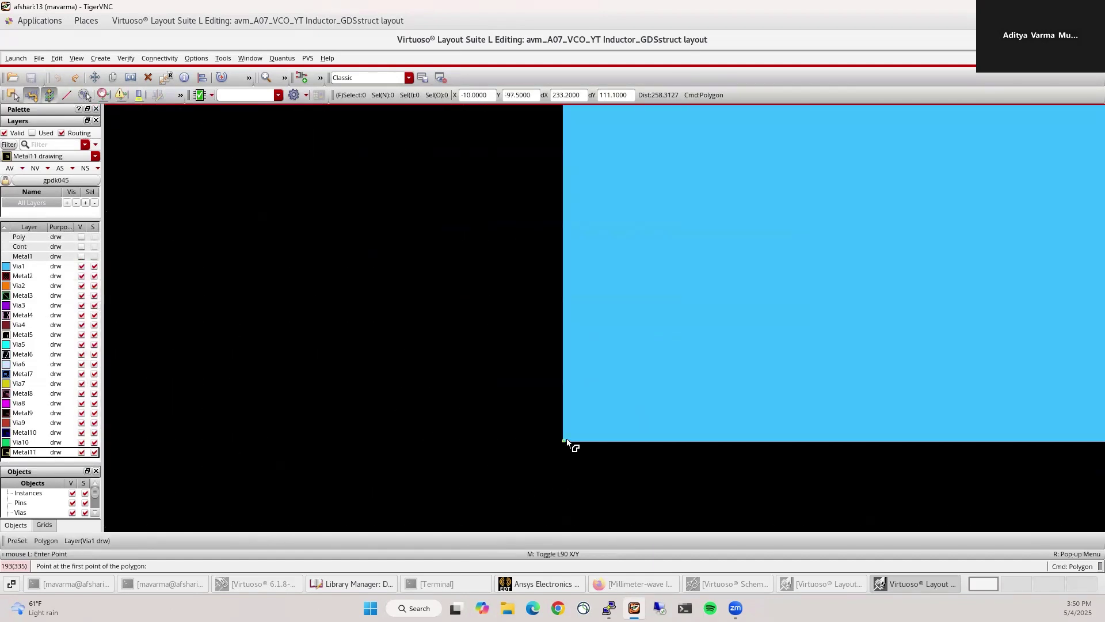
click(563, 484)
ctrl+scroll(596, 489, down, 4)
ctrl+scroll(598, 492, up, 3)
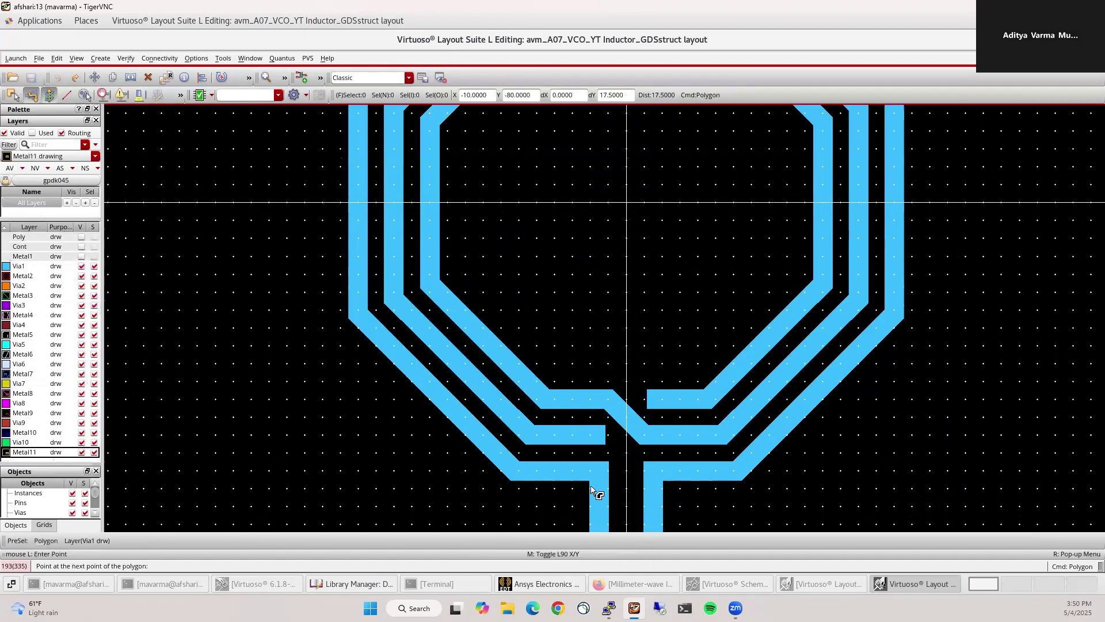
ctrl+scroll(564, 450, up, 3)
click(575, 453)
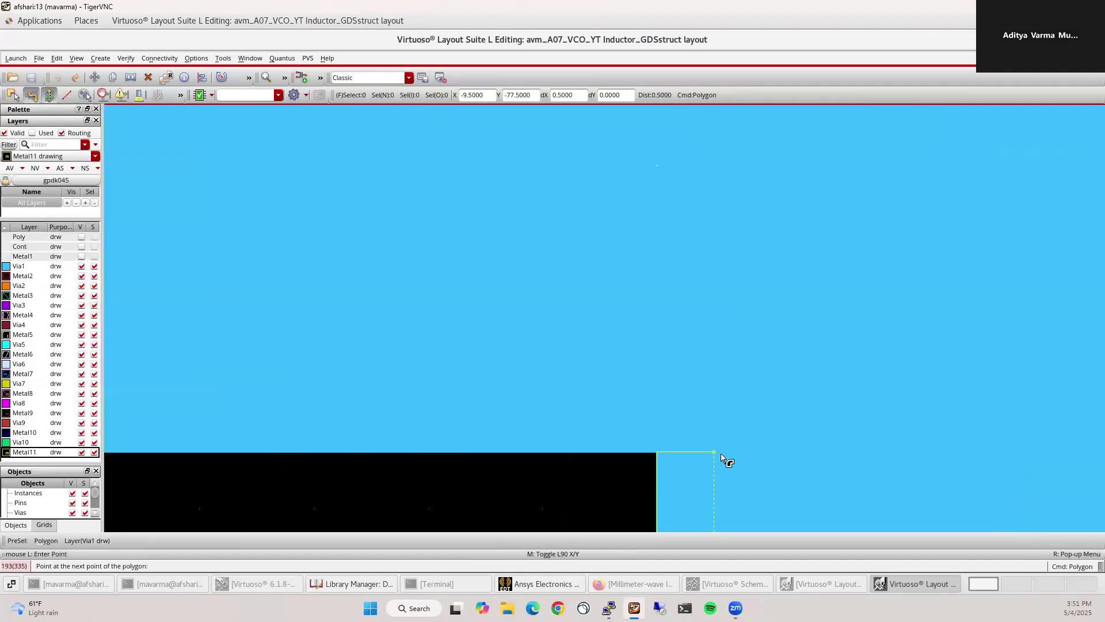
Trace the outer turn's lower-left diagonal with polygon corners at (-32.1, -77.5) and (-77.5, -32.1), using diagonal snapping and 0.1 snap spacing
ctrl+scroll(696, 455, down, 3)
scroll(394, 456, up, 5)
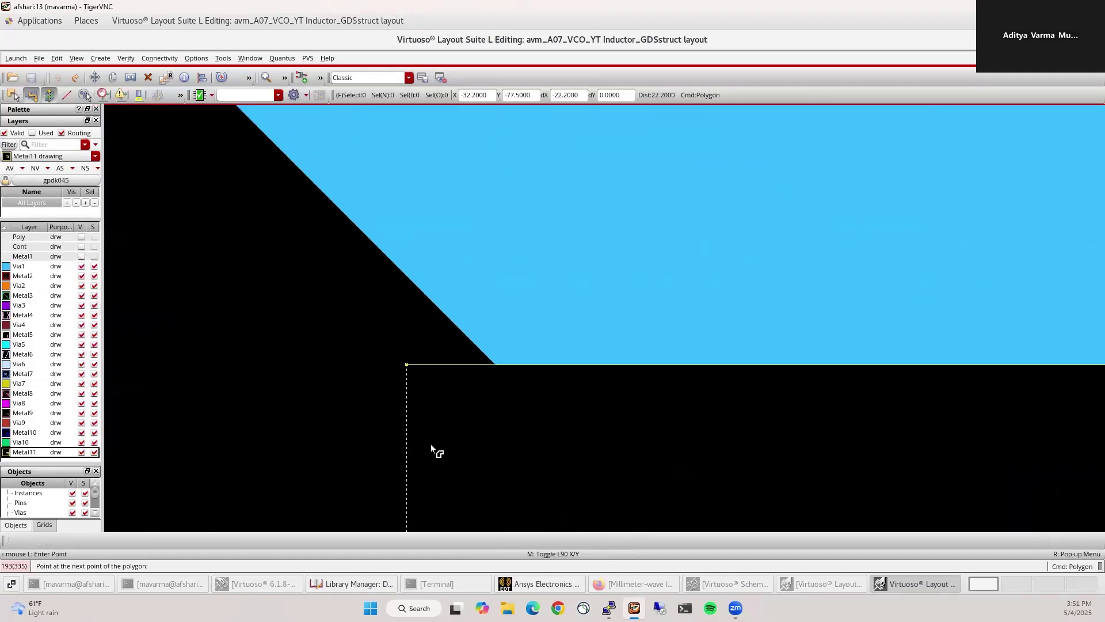
click(496, 375)
ctrl+scroll(591, 489, down, 5)
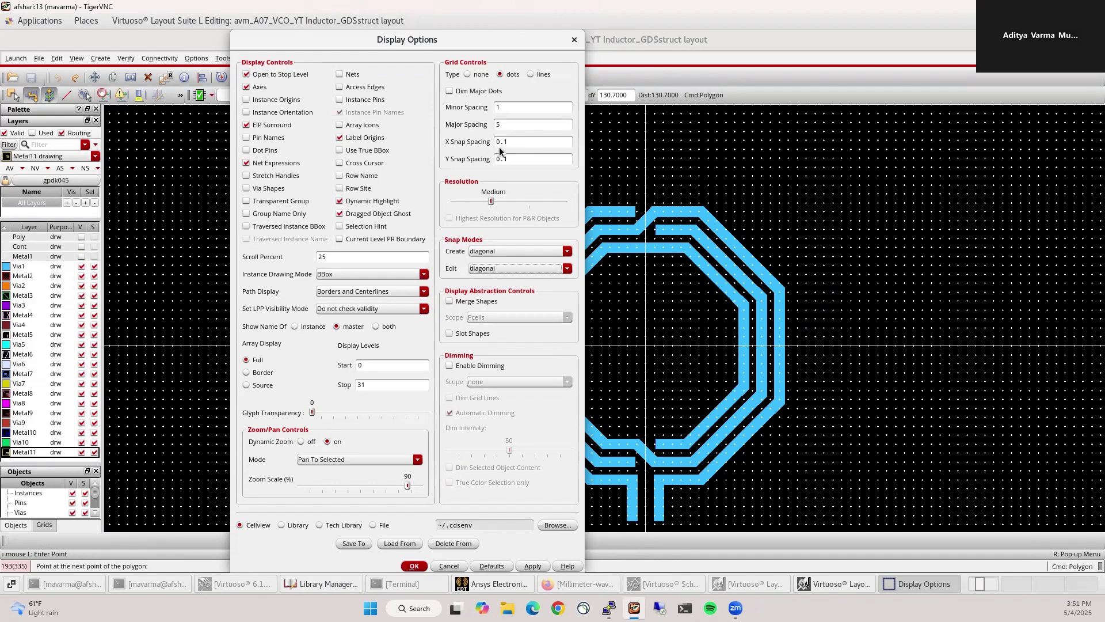
key(Return)
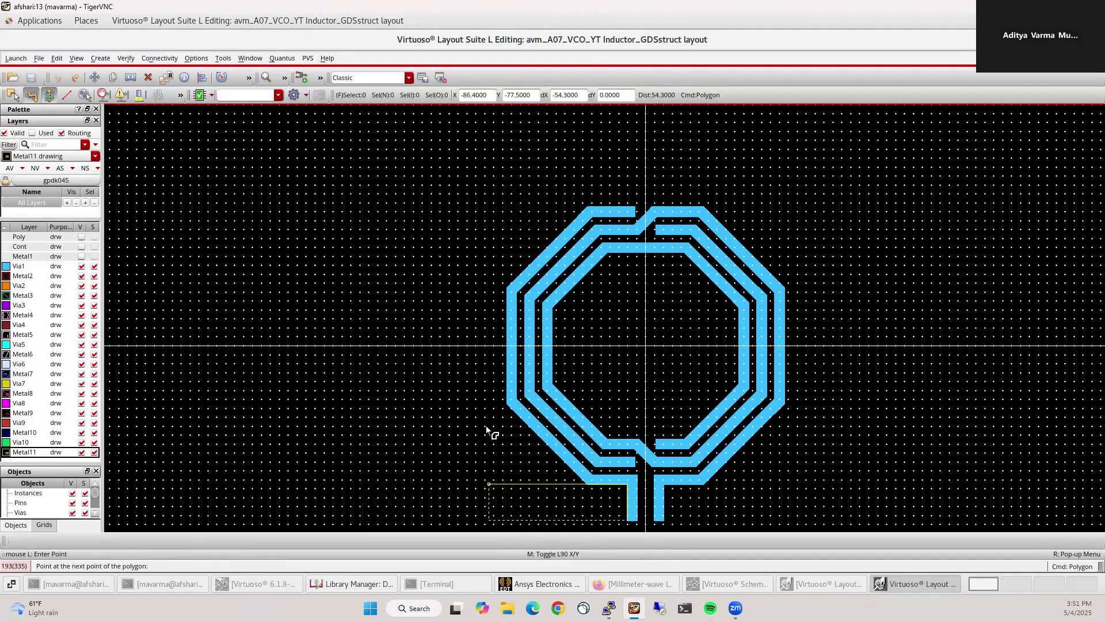
ctrl+scroll(499, 413, up, 5)
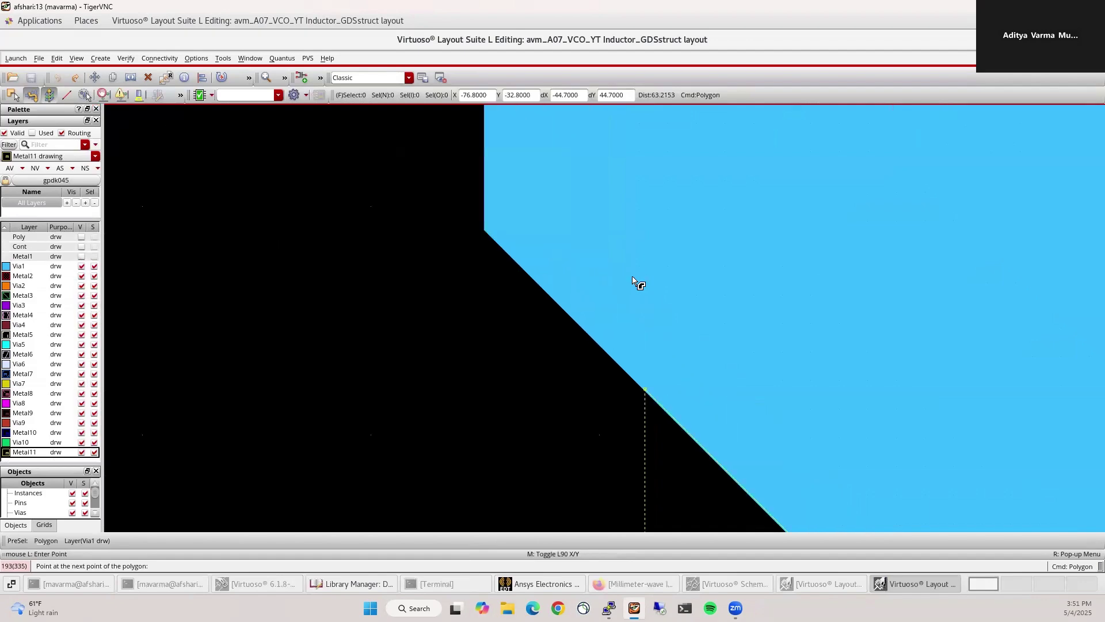
ctrl+scroll(408, 260, down, 3)
key(e)
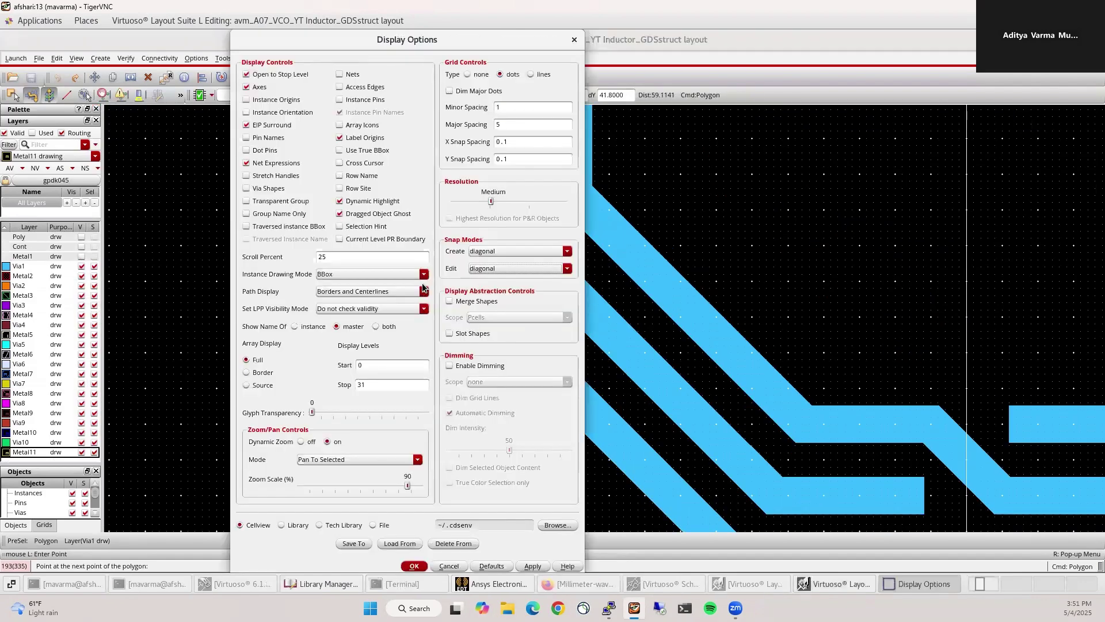
click(574, 40)
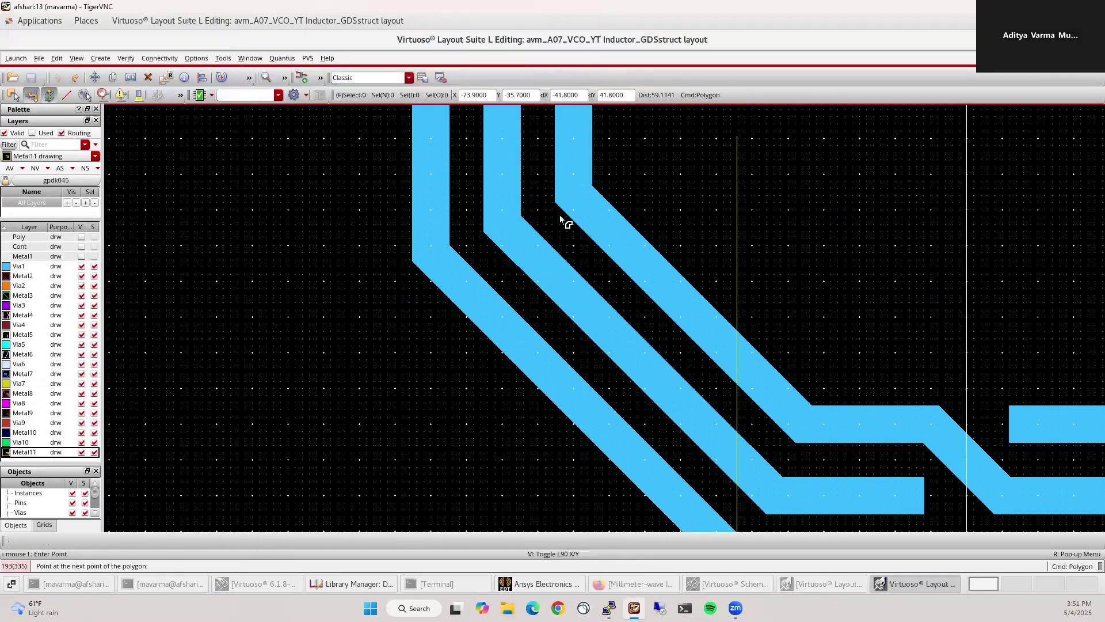
ctrl+scroll(414, 252, up, 6)
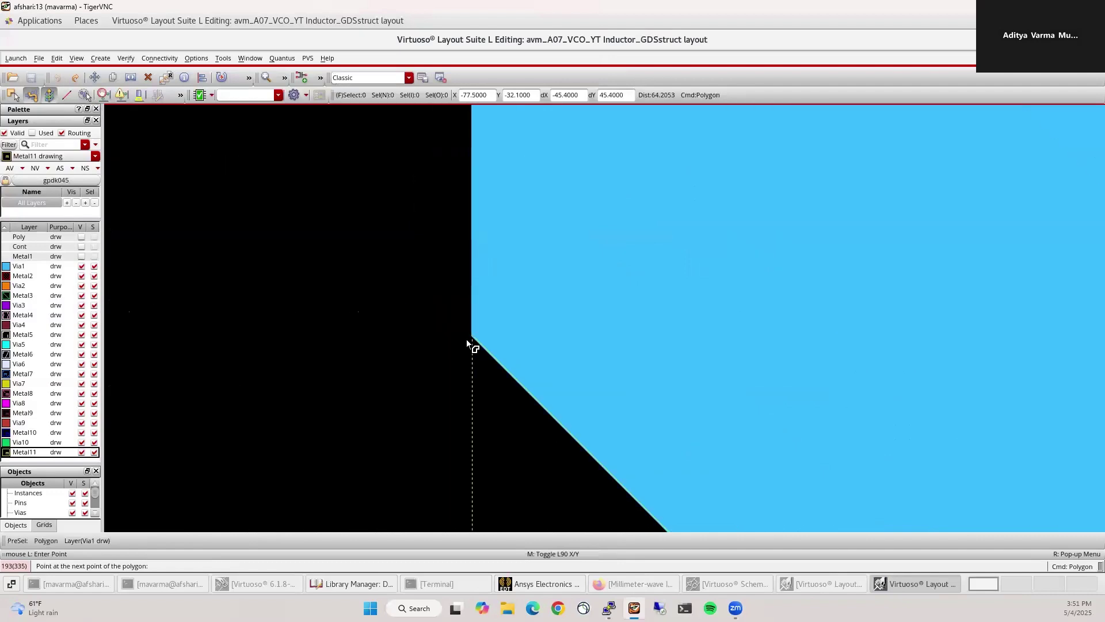
click(471, 342)
Continue the polygon up the outer turn's left side with corners at (-77.5, 32.1) and (-32.1, 77.5)
ctrl+scroll(471, 380, down, 3)
ctrl+scroll(469, 411, down, 6)
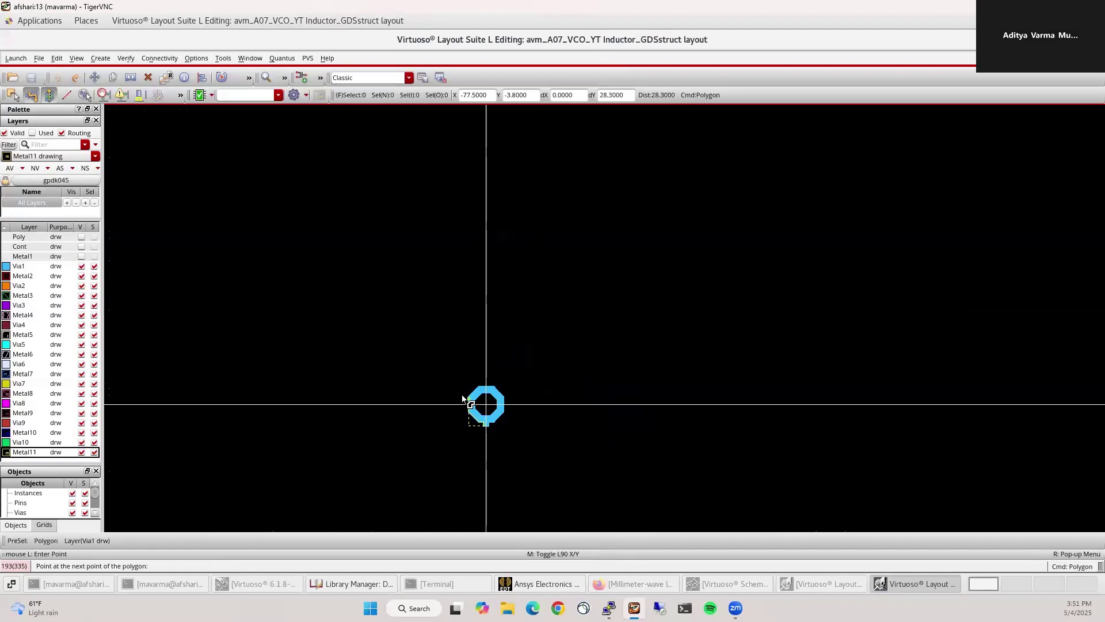
ctrl+scroll(501, 370, up, 6)
ctrl+scroll(495, 407, up, 3)
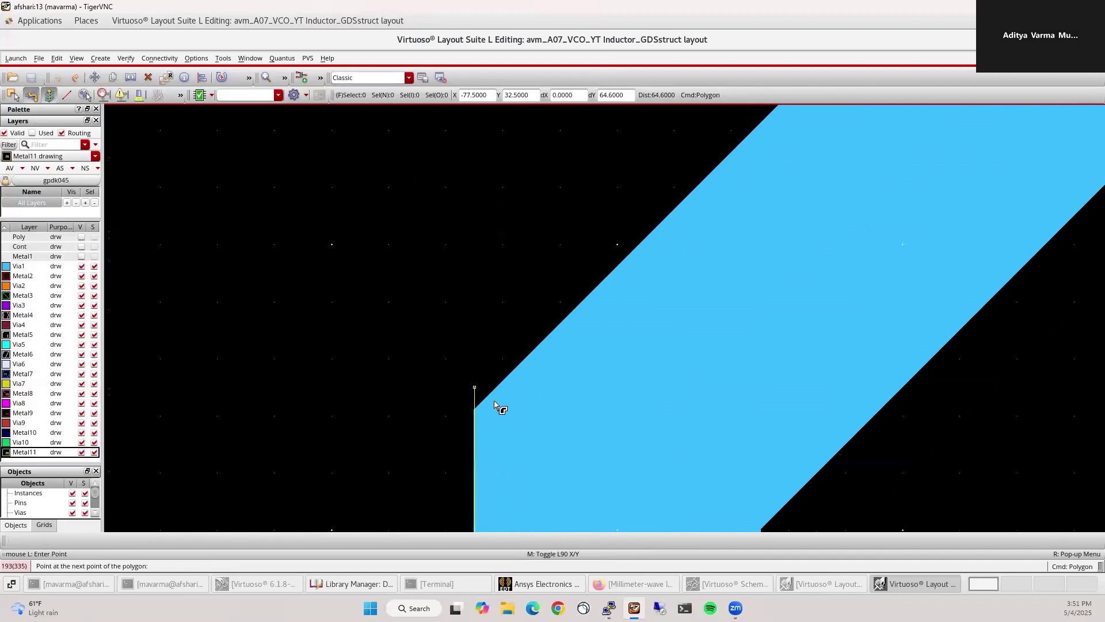
ctrl+scroll(484, 422, up, 2)
click(492, 410)
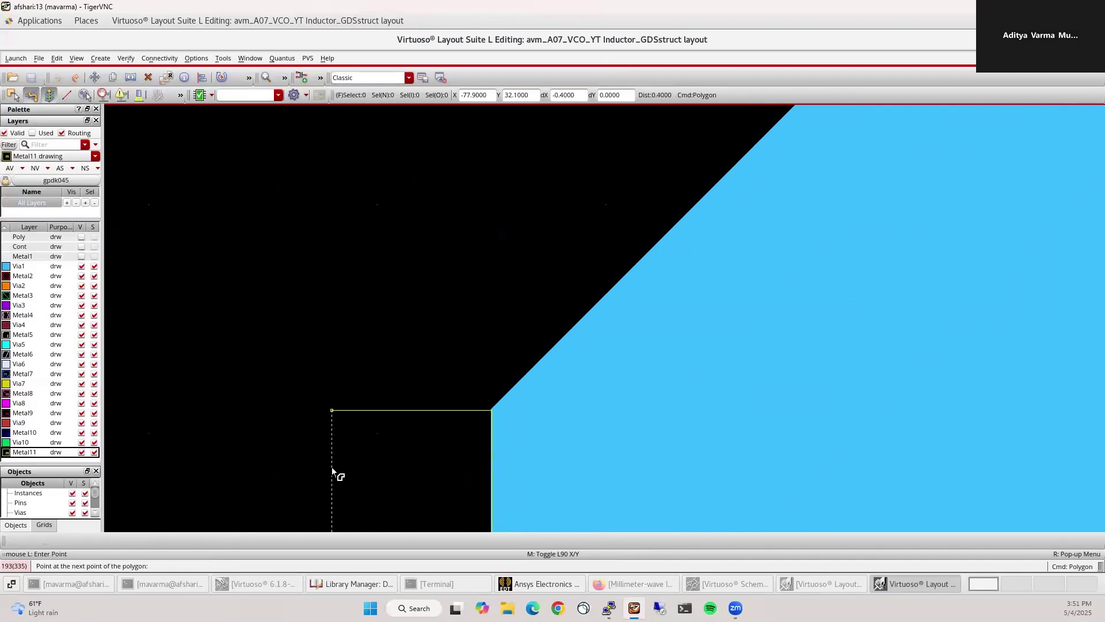
ctrl+scroll(335, 471, down, 5)
ctrl+scroll(469, 340, up, 4)
ctrl+scroll(472, 333, up, 4)
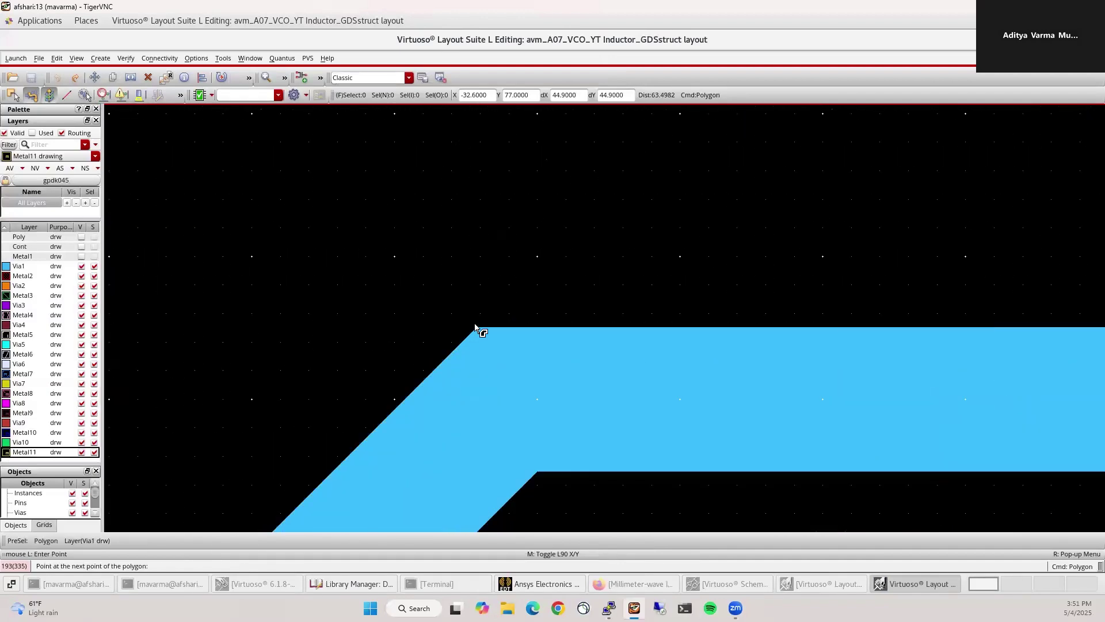
click(504, 316)
Trace the outer turn's upper open end with polygon corners at (-6, 77.5) and (-6, 72.5)
ctrl+scroll(394, 314, down, 3)
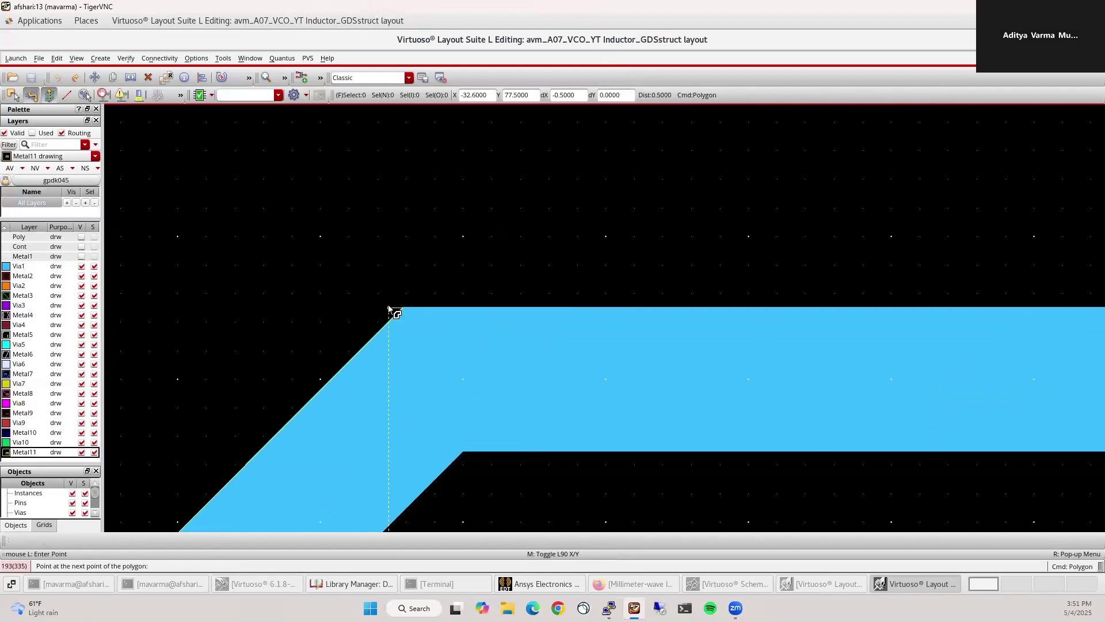
ctrl+scroll(576, 313, up, 4)
ctrl+scroll(599, 302, up, 2)
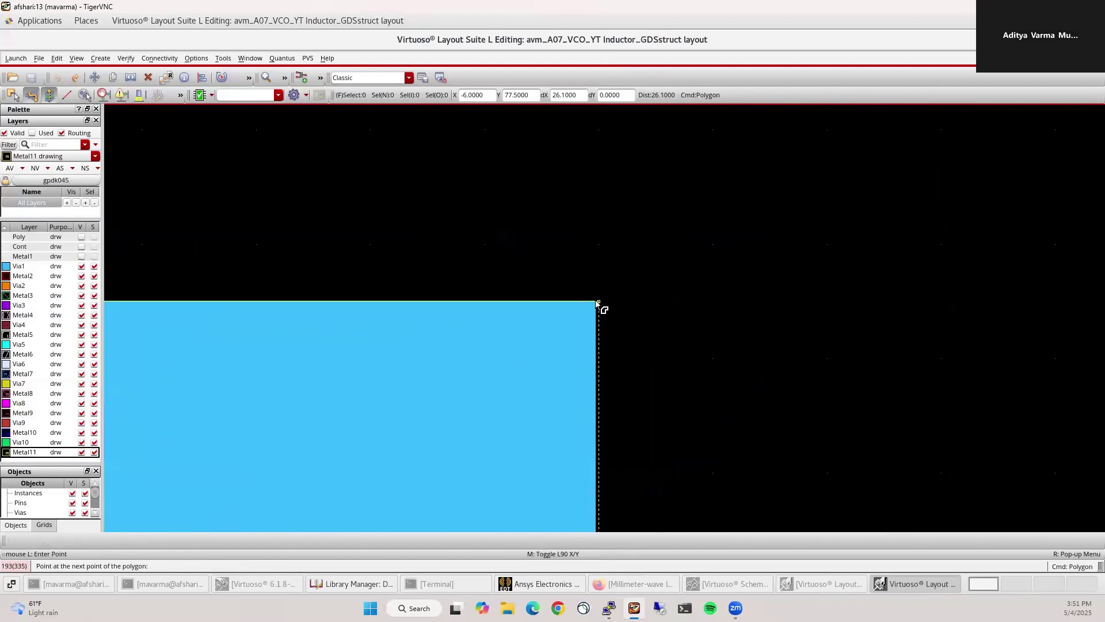
click(609, 302)
scroll(614, 308, down, 3)
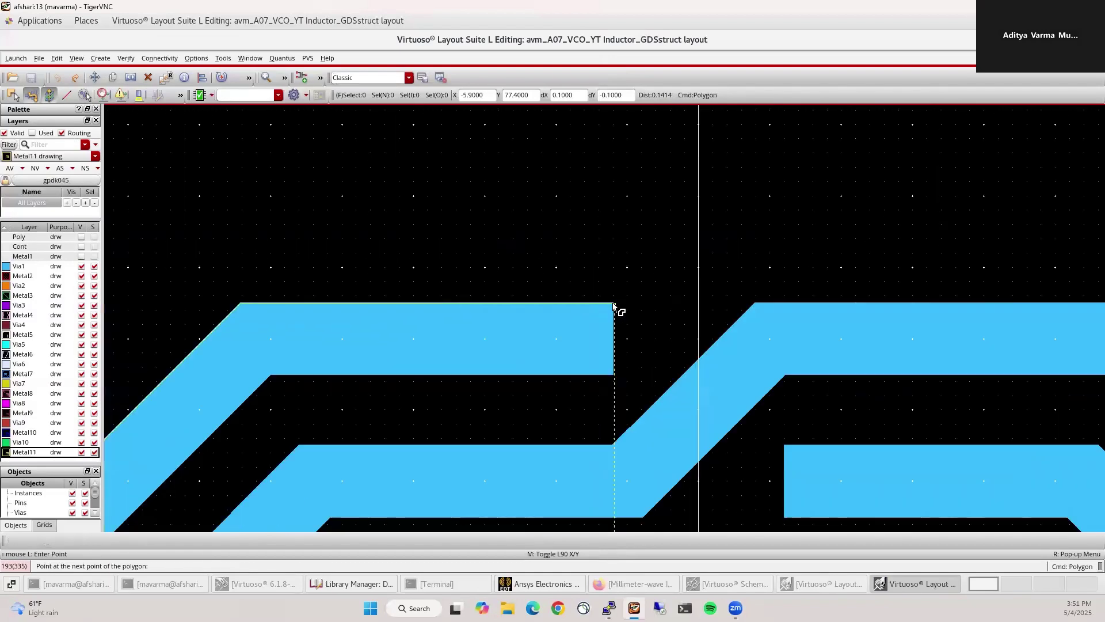
scroll(617, 374, up, 3)
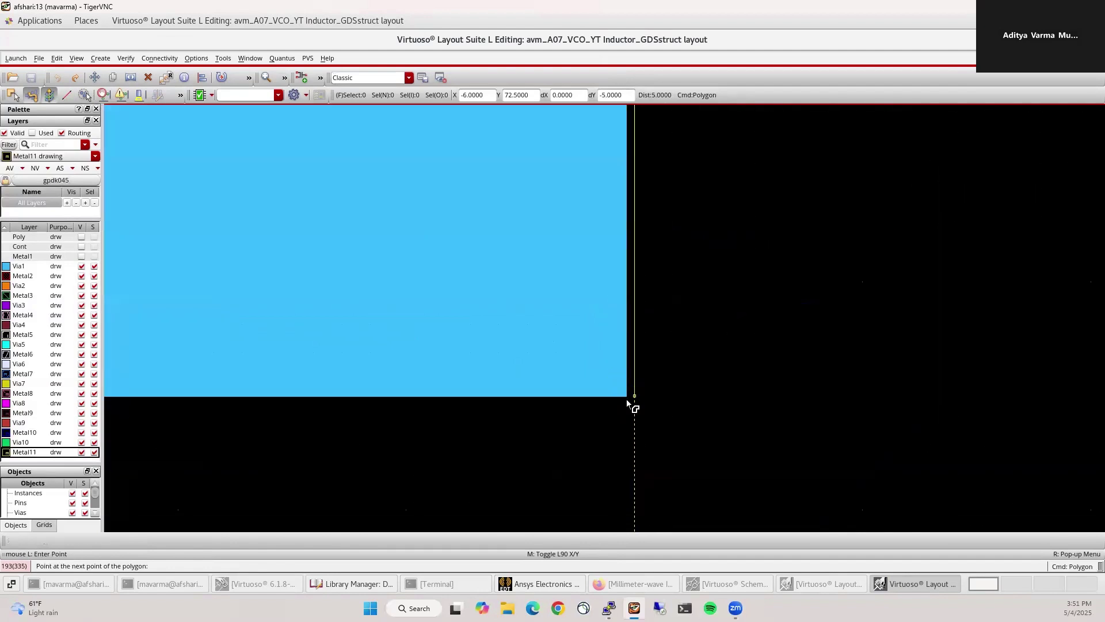
click(627, 401)
Trace back along the inner edge of the outer turn with polygon corners at (-30, 72.5) and (-72.5, 30)
scroll(722, 355, down, 3)
scroll(380, 371, up, 3)
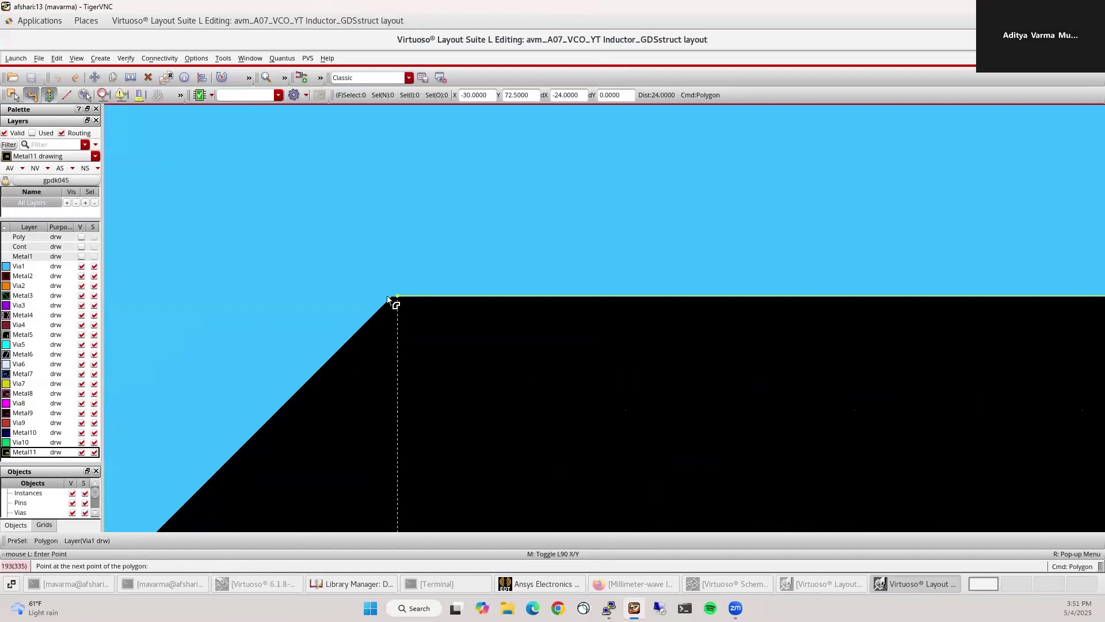
click(395, 303)
scroll(552, 264, down, 3)
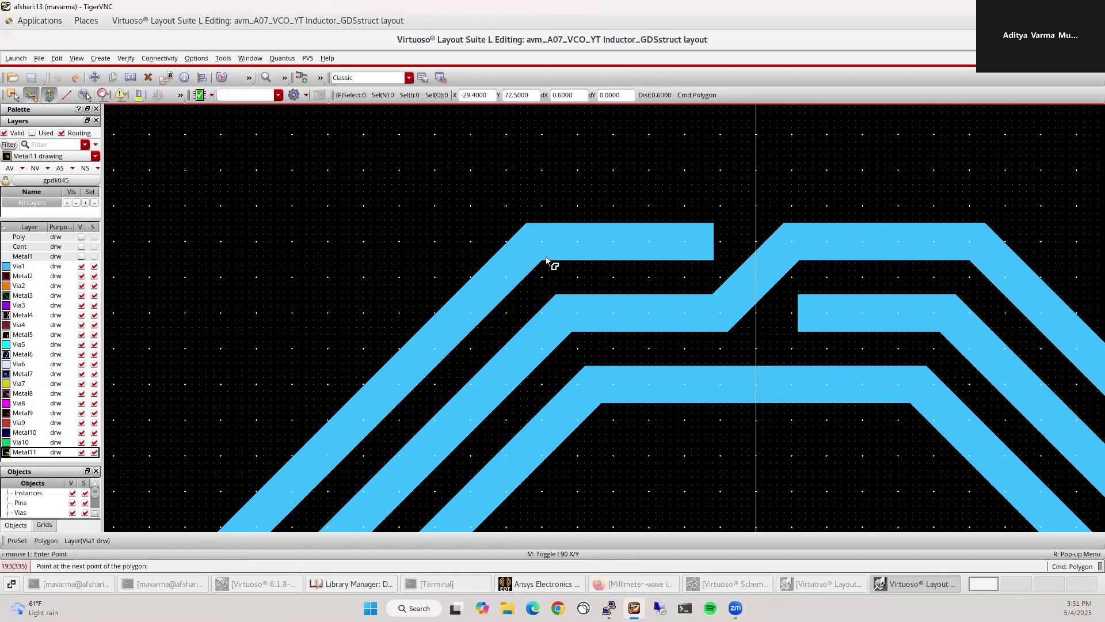
scroll(389, 420, up, 5)
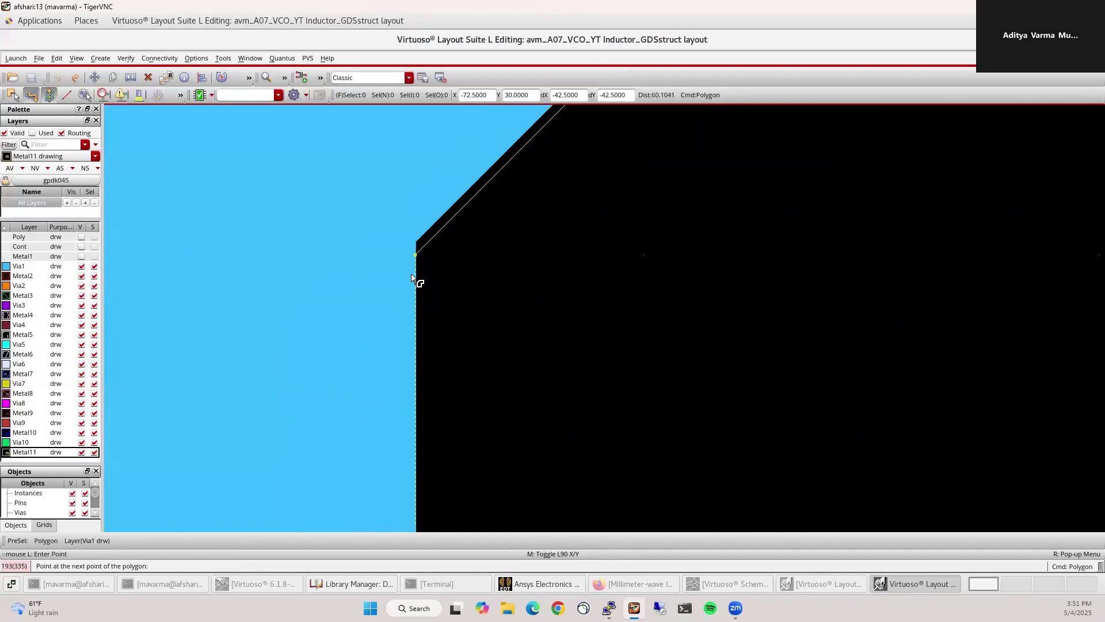
click(418, 257)
Continue the polygon down the inner edge of the outer turn with corners at (-72.5, -30) and (-30, -72.5)
scroll(419, 259, down, 4)
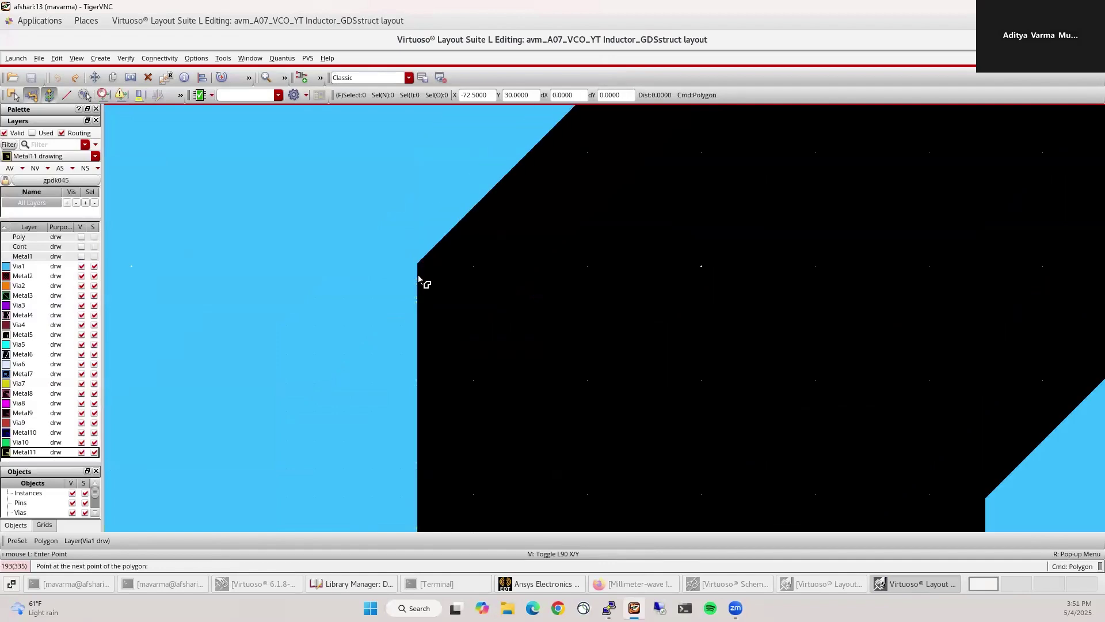
scroll(437, 485, down, 2)
scroll(420, 500, up, 6)
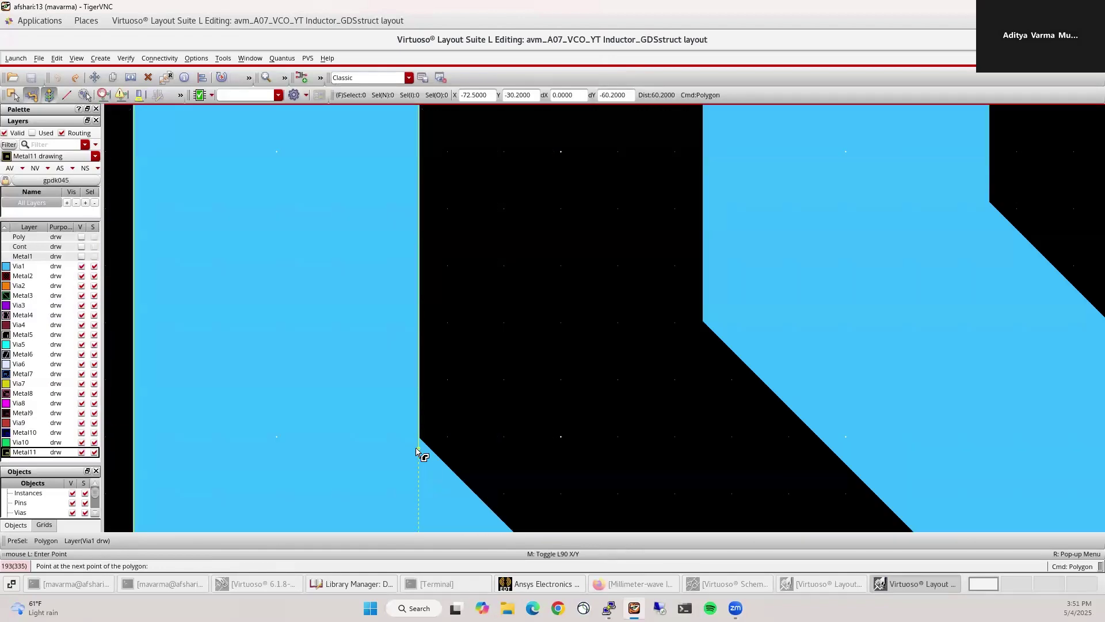
scroll(426, 377, up, 3)
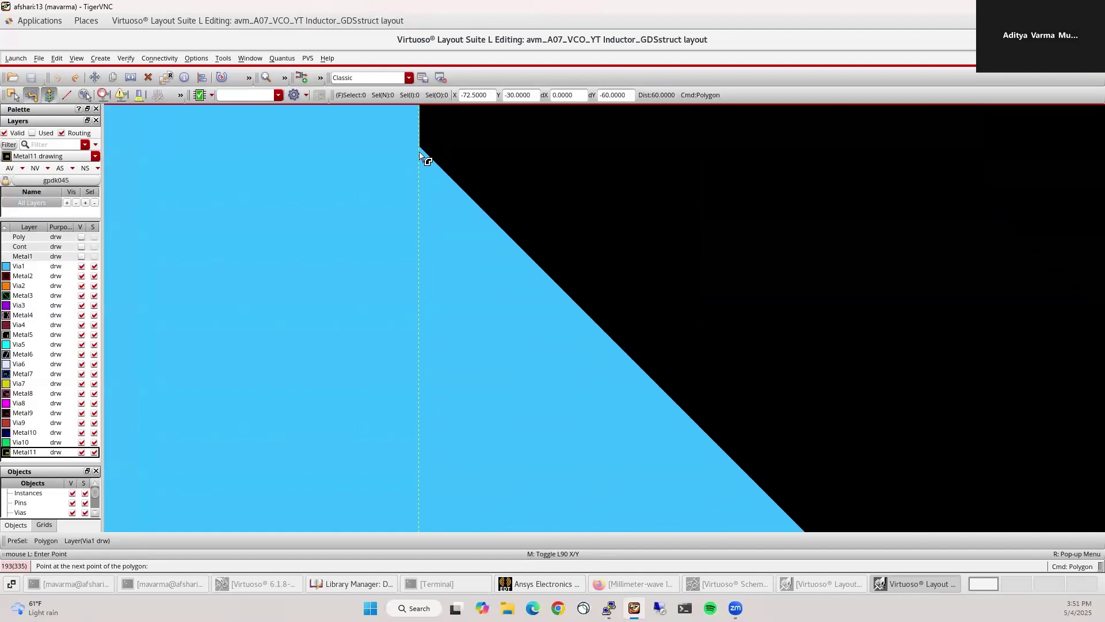
click(419, 246)
scroll(334, 198, down, 1)
scroll(570, 511, down, 2)
scroll(651, 504, up, 4)
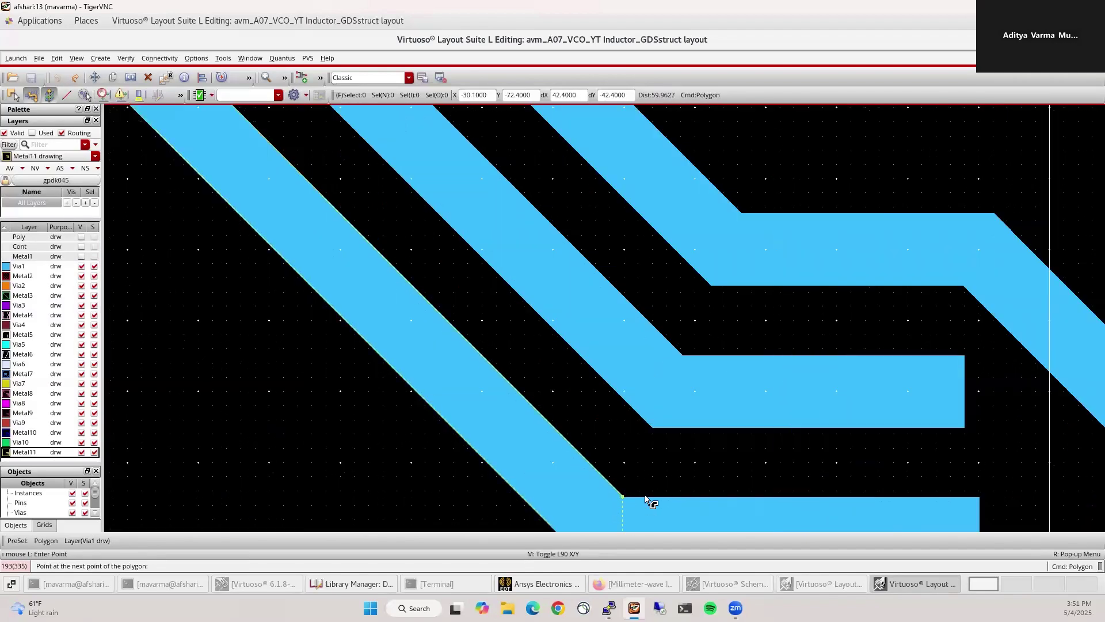
scroll(570, 507, up, 4)
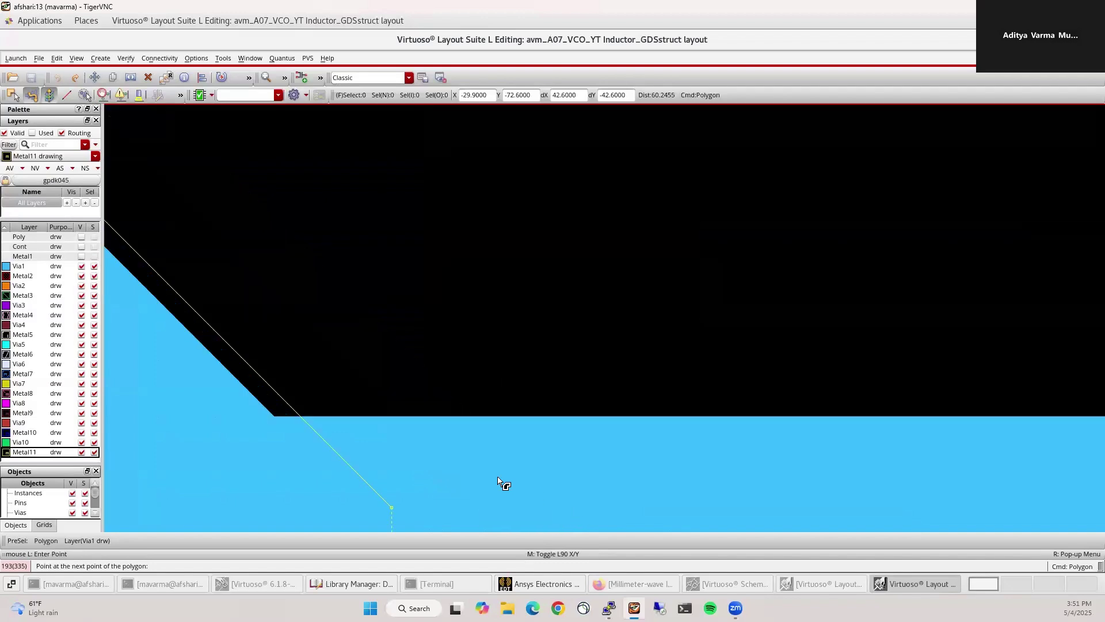
click(299, 415)
Extend the polygon's inner edge along the lower segment to the feed leg with a corner at (-5, -72.5)
scroll(267, 393, down, 4)
scroll(271, 398, down, 4)
scroll(443, 395, up, 5)
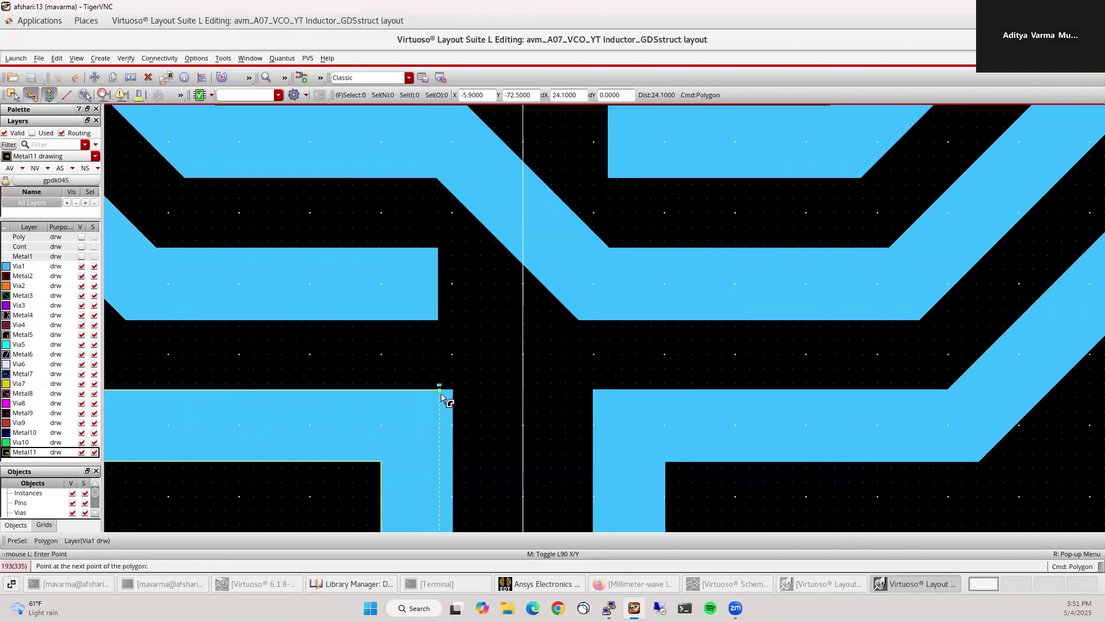
scroll(495, 369, up, 1)
click(453, 421)
scroll(444, 315, down, 7)
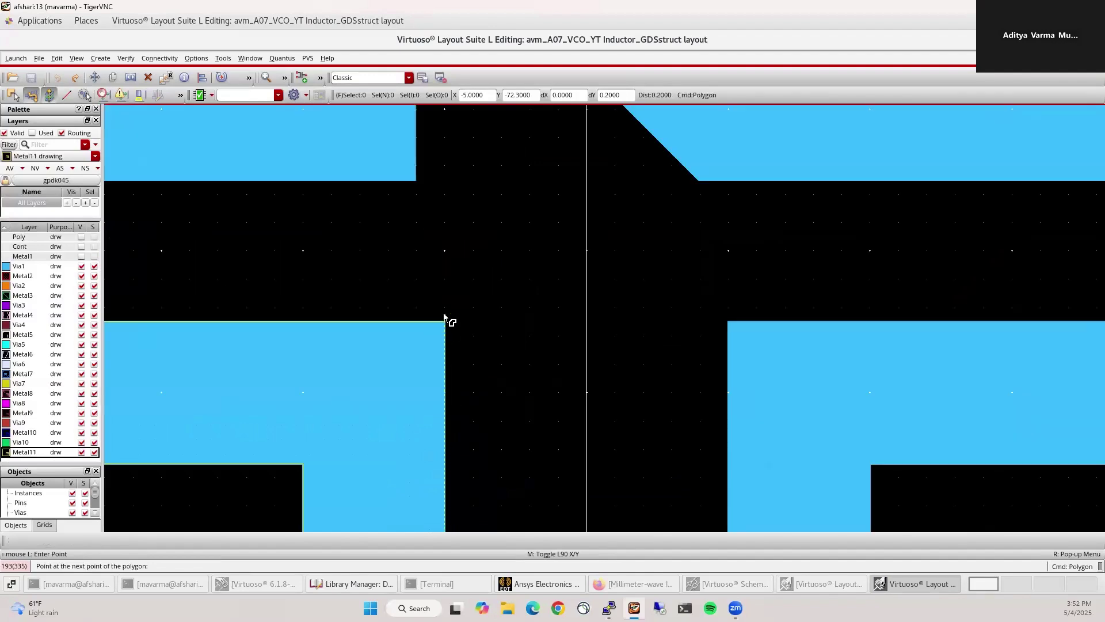
Trace the end of the feed leg with corners at (-5, -97.5) and (-10, -97.5), completing the Metal11 polygon
scroll(454, 397, up, 4)
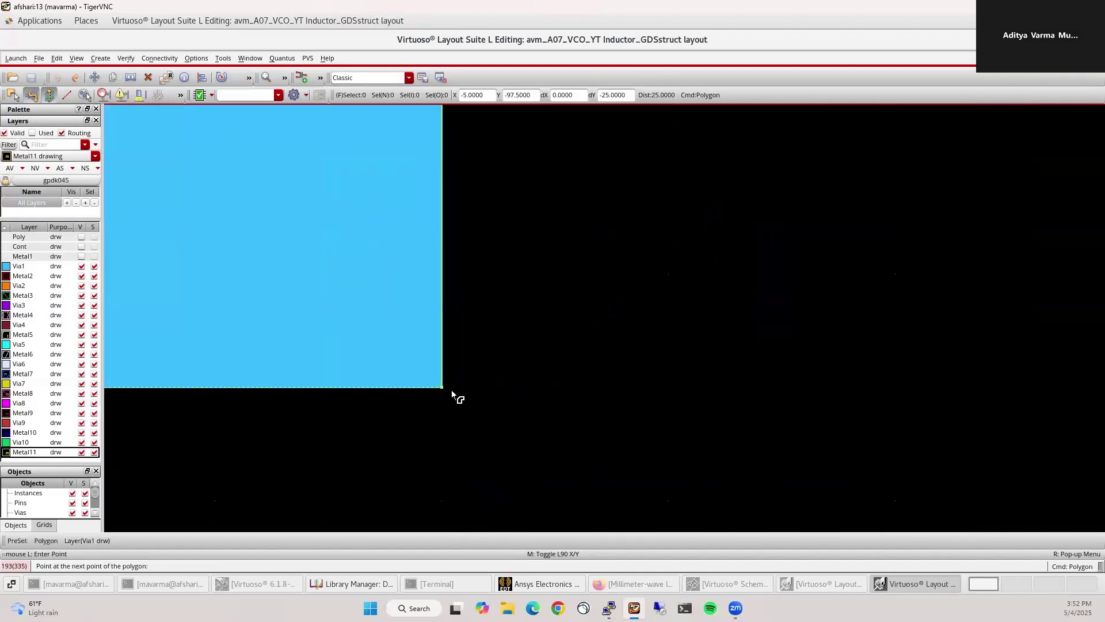
click(448, 392)
scroll(562, 376, down, 2)
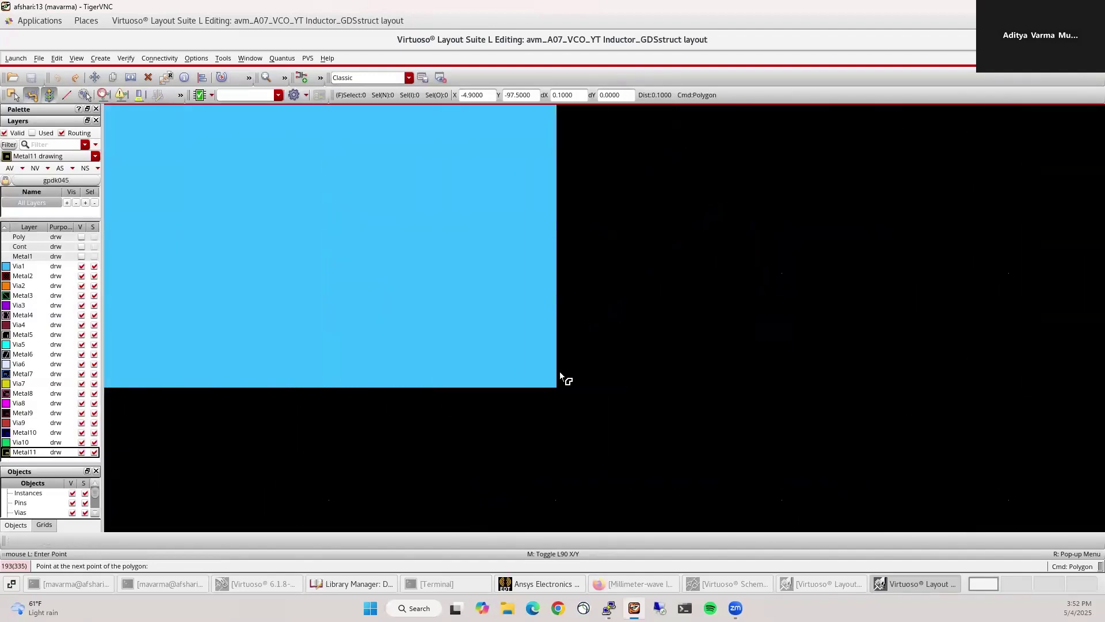
scroll(431, 377, up, 3)
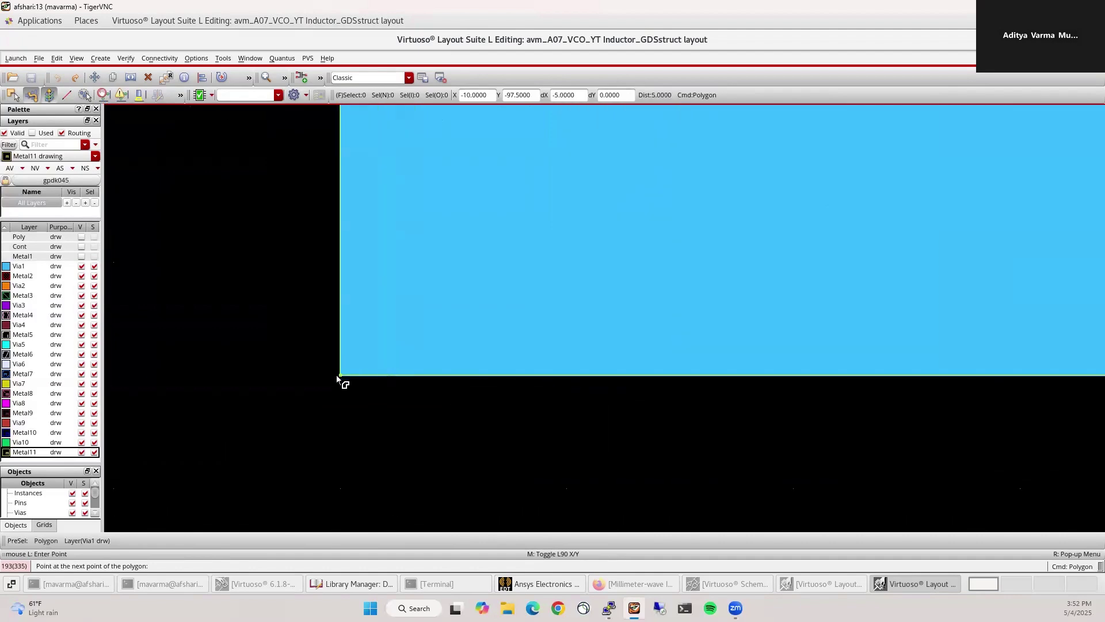
click(367, 401)
scroll(644, 451, down, 5)
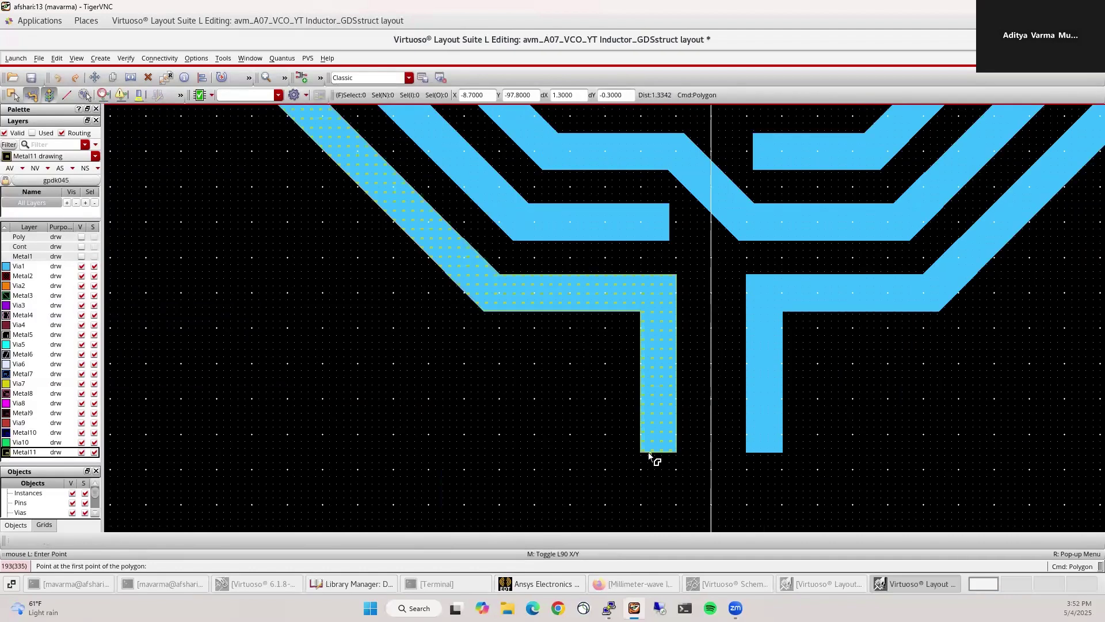
scroll(623, 456, down, 2)
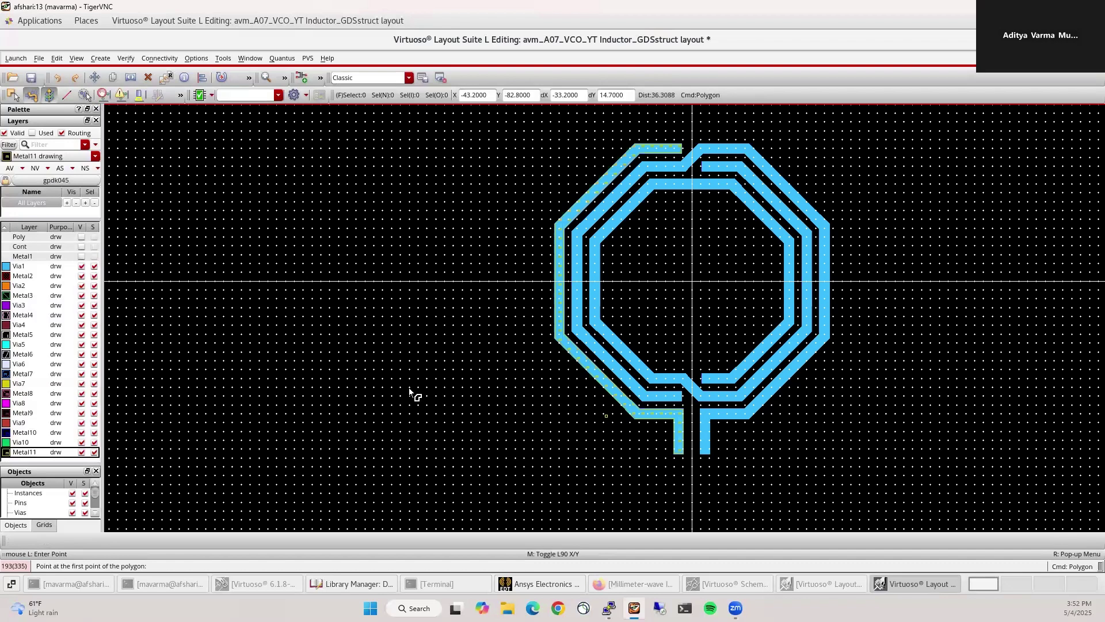
List only the used layers, make Via1 the active layer, and move the traced Metal11 polygon out to the left of the imported turns
key(Escape)
click(44, 133)
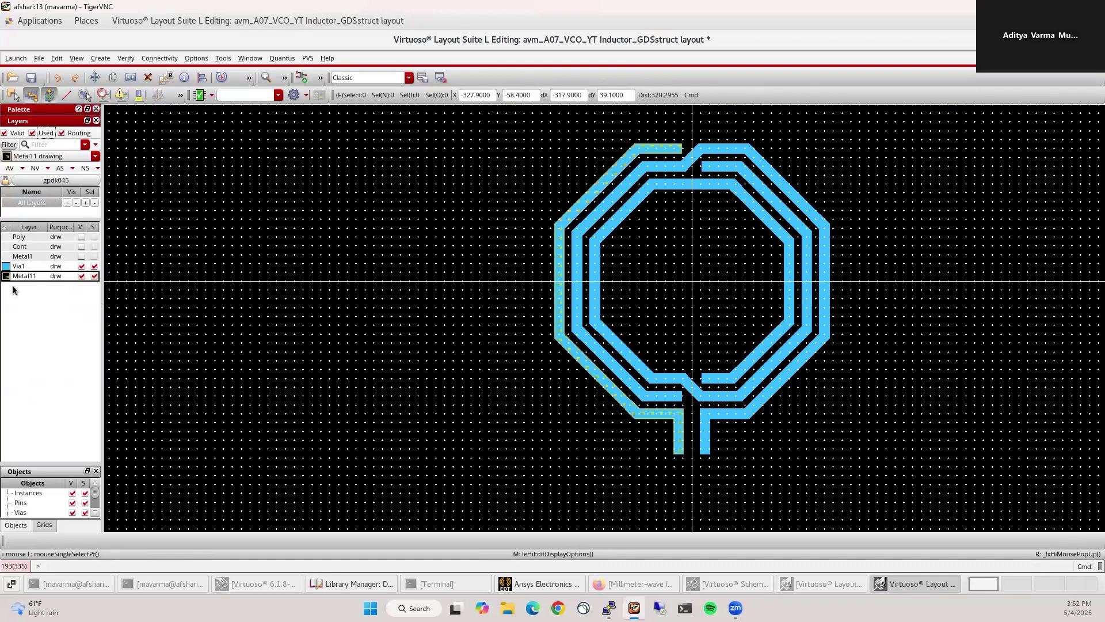
click(27, 266)
key(m)
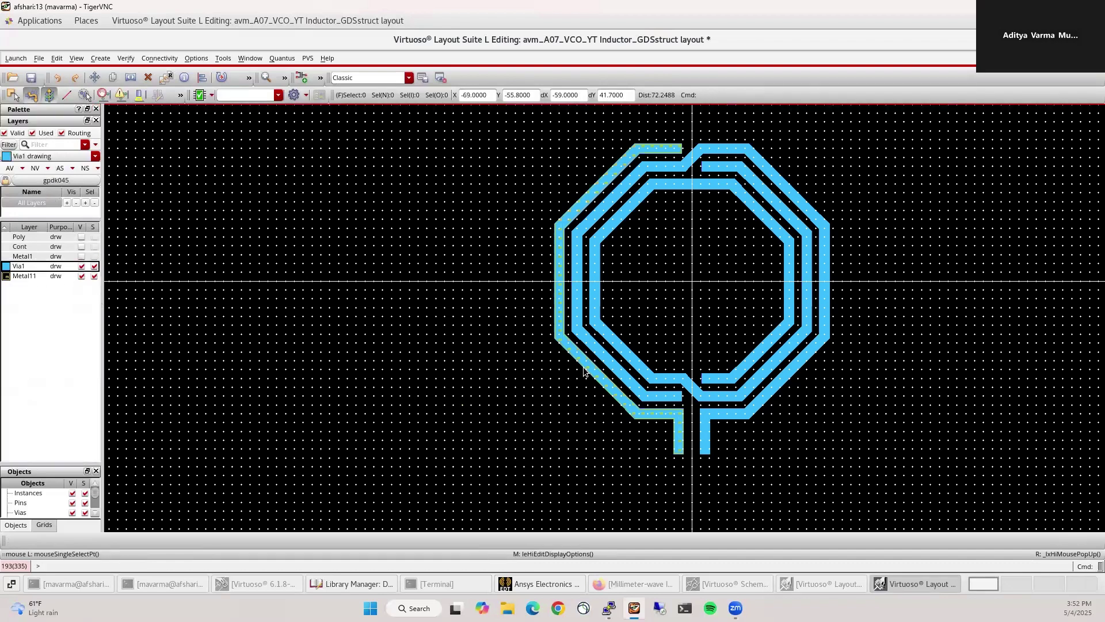
click(586, 373)
key(Escape)
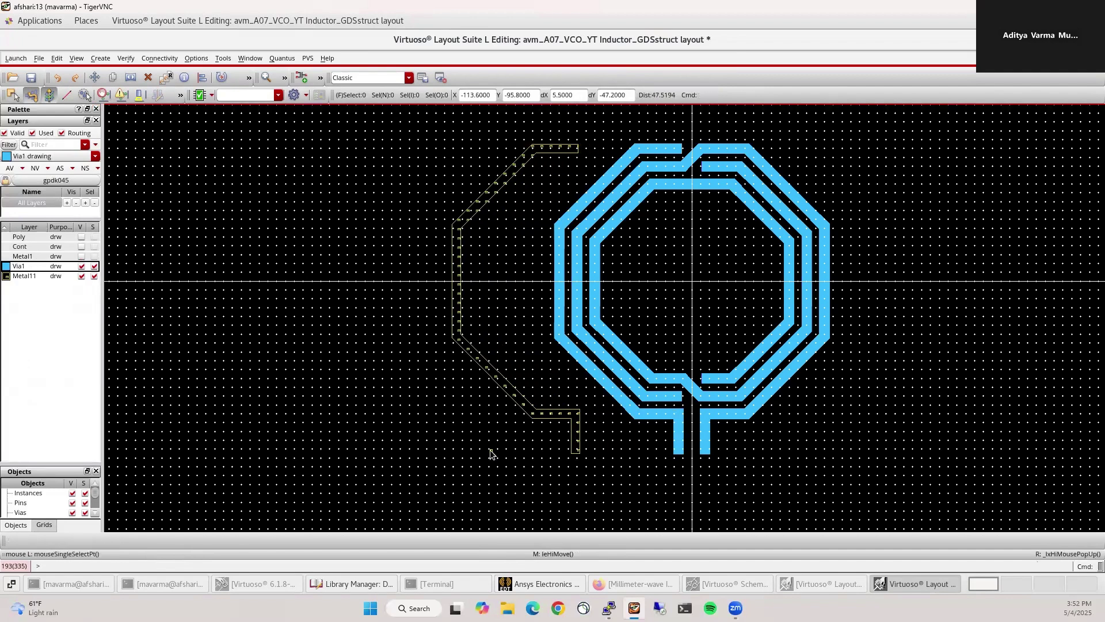
Make all used layers visible, including Poly, Cont and Metal1, and centre the complete inductor with its surrounding ring
click(9, 168)
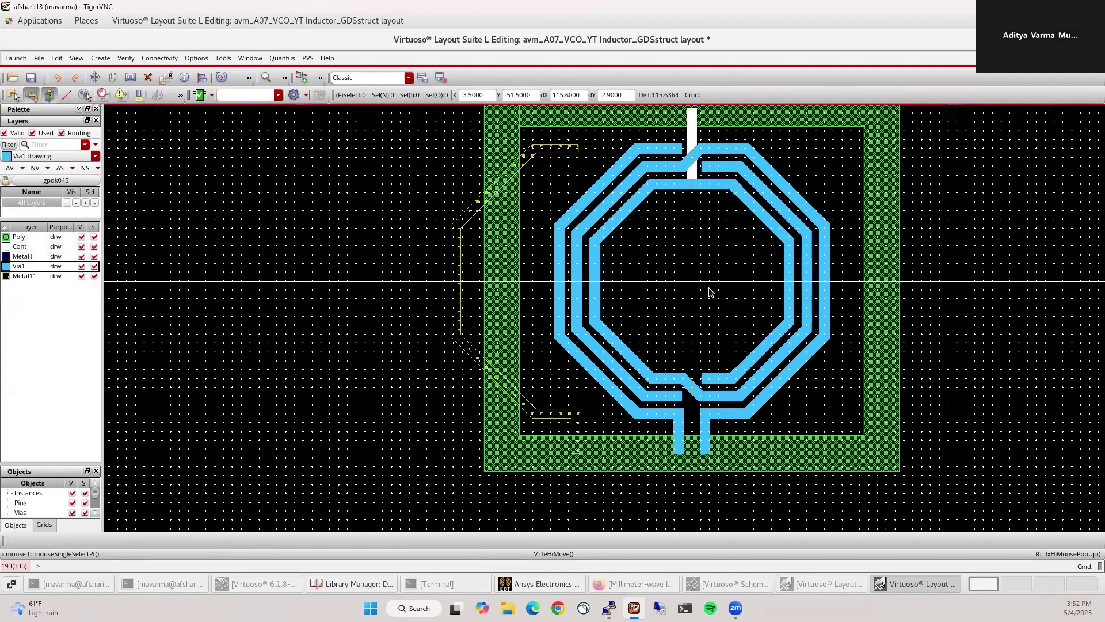
middle_drag(710, 291, 636, 323)
middle_drag(459, 257, 432, 270)
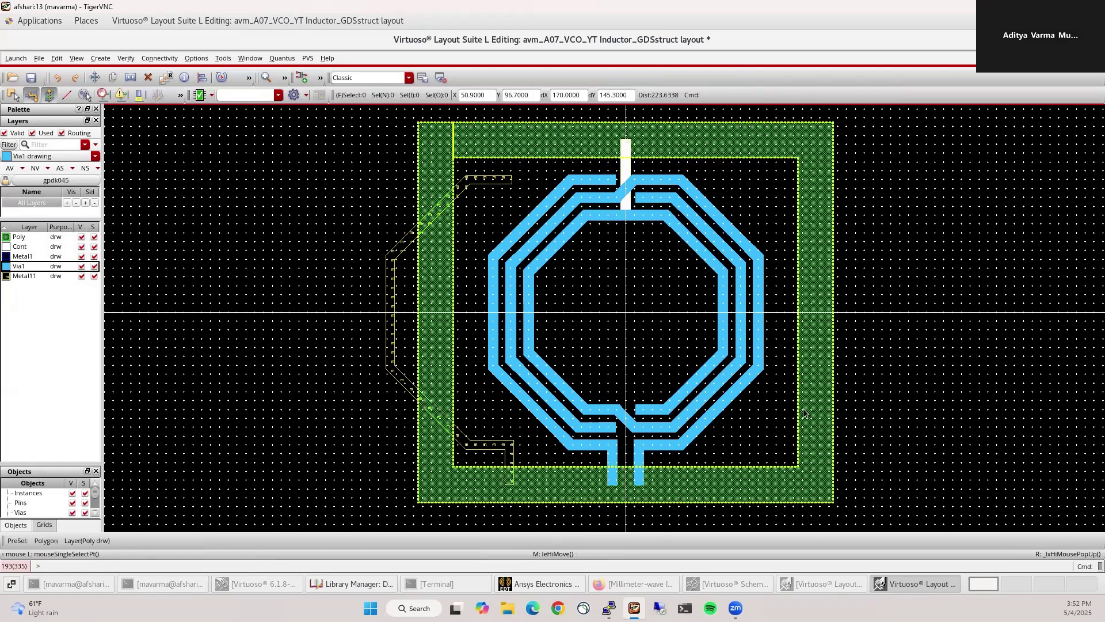
Switch to Firefox and look through the Millimeter-wave Integrated Circuits playlist for the Cadence layout and metal grid videos, then return to the layout
click(632, 584)
scroll(673, 351, down, 8)
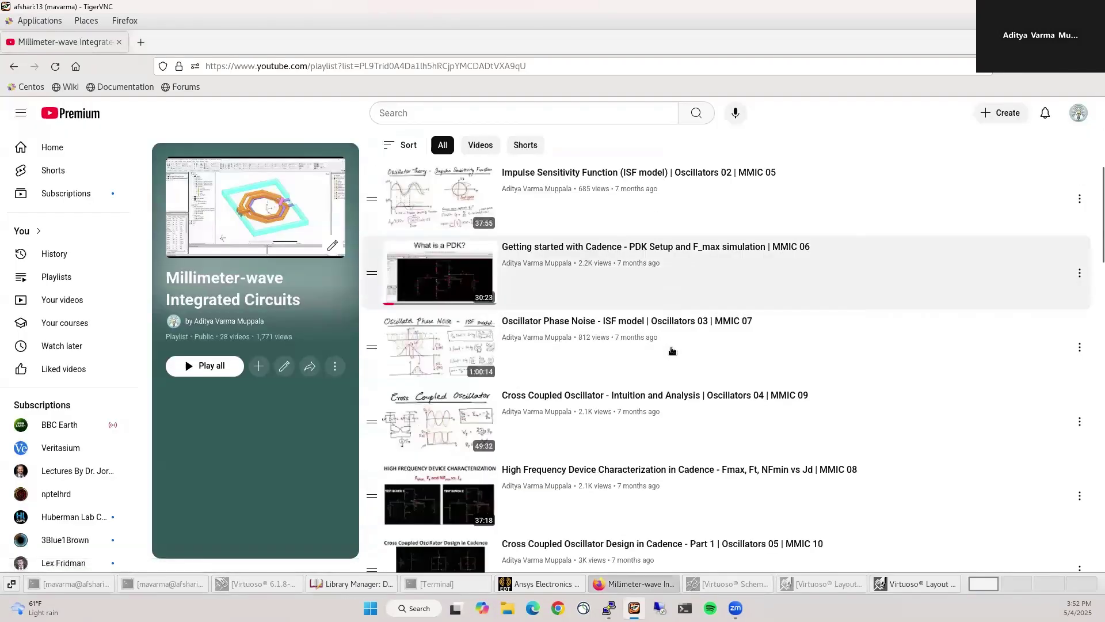
scroll(673, 350, down, 10)
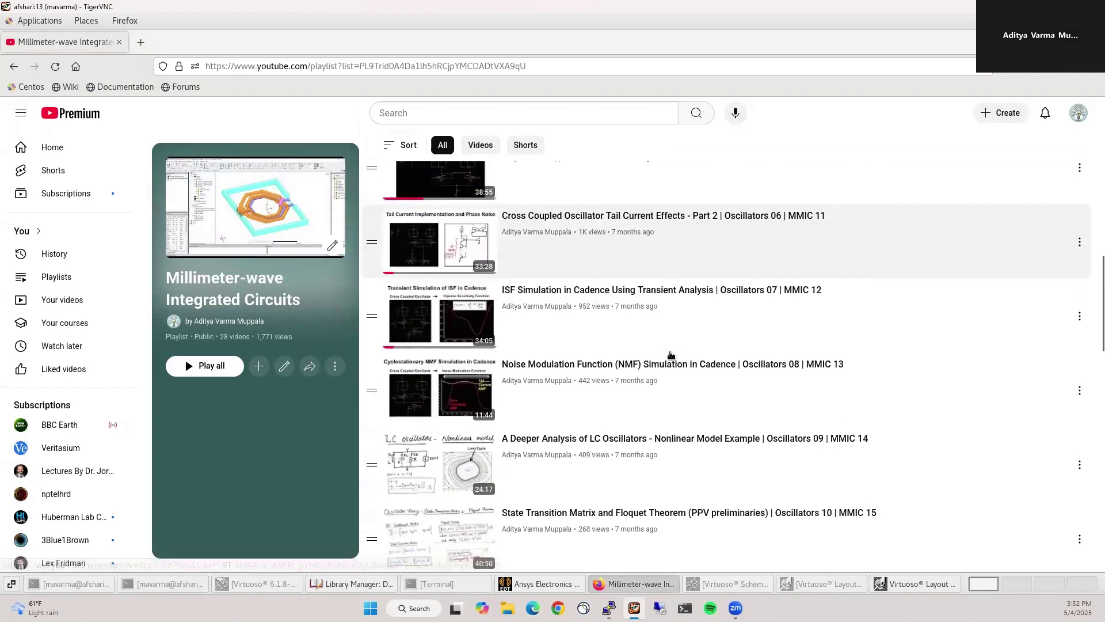
scroll(671, 355, down, 3)
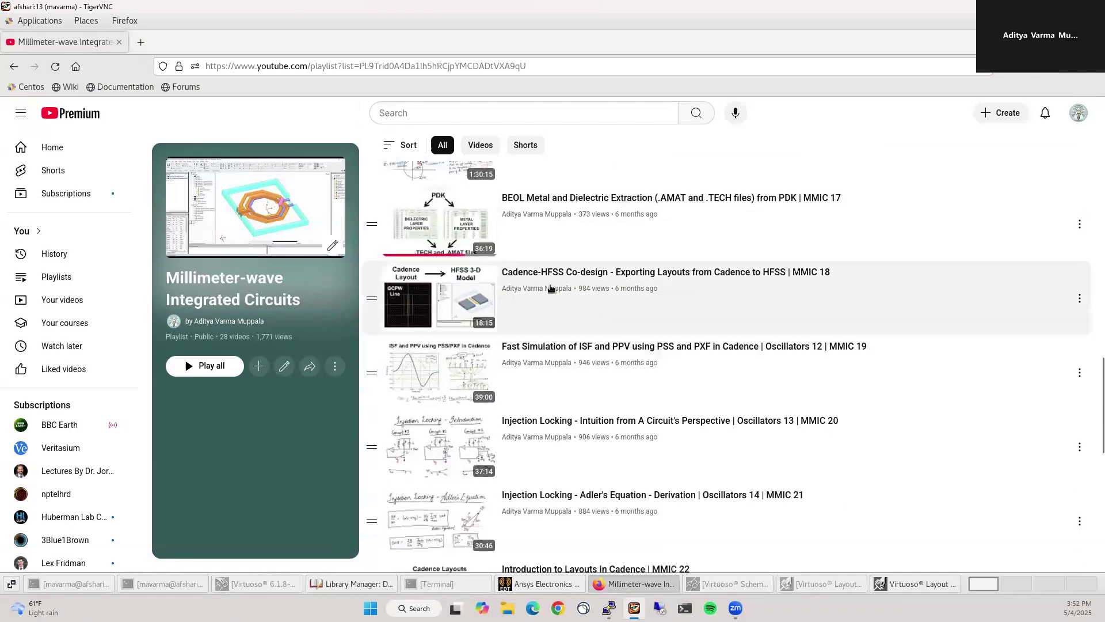
scroll(668, 313, up, 1)
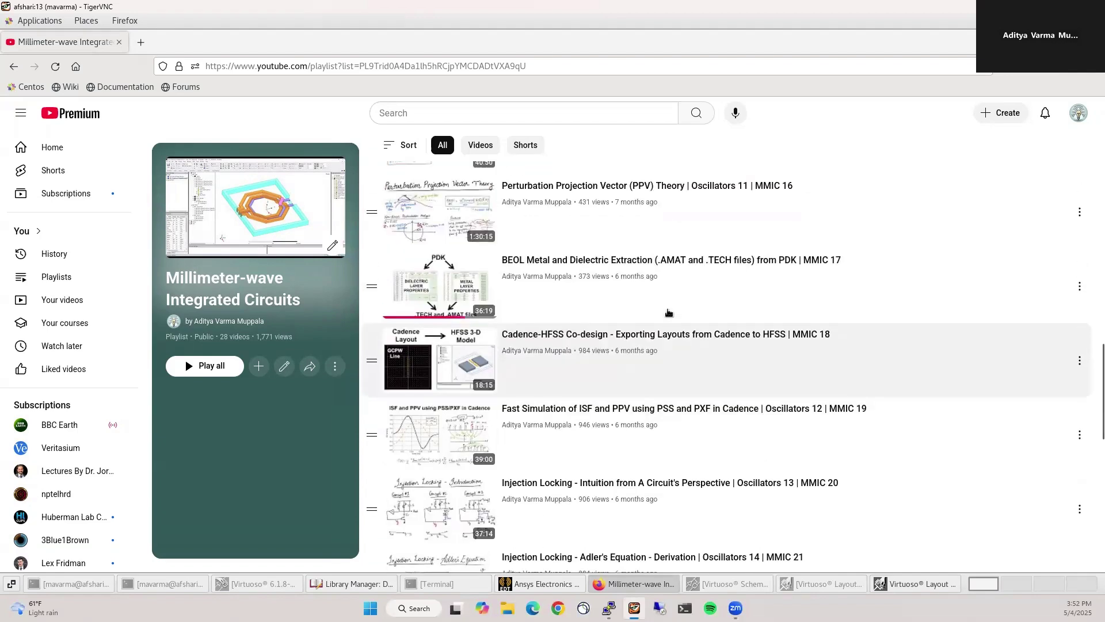
scroll(633, 308, down, 6)
scroll(555, 299, up, 1)
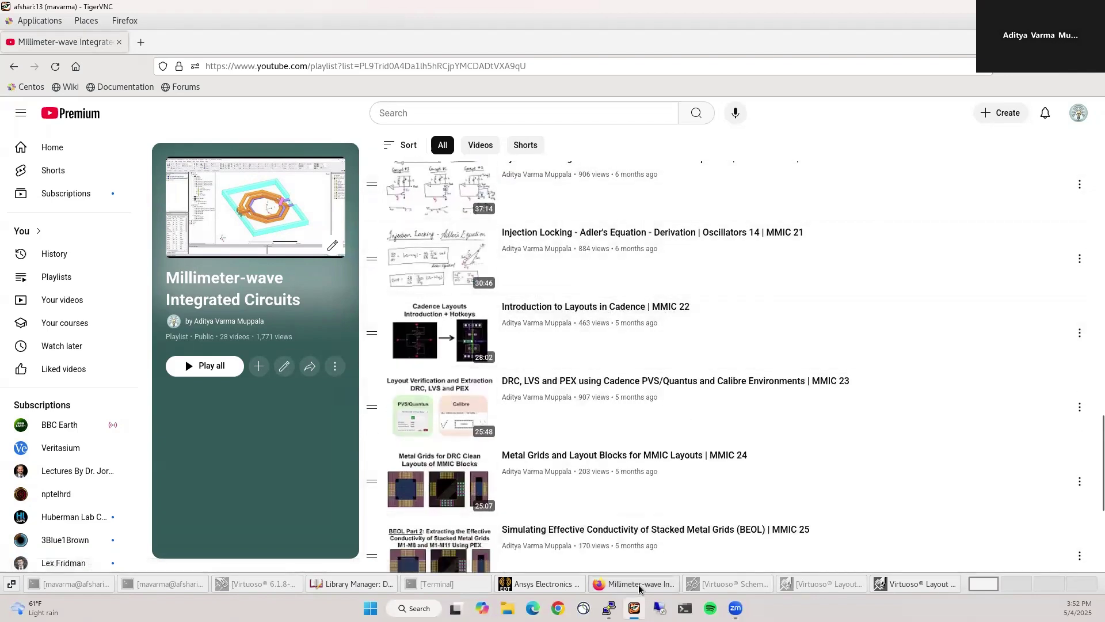
click(638, 584)
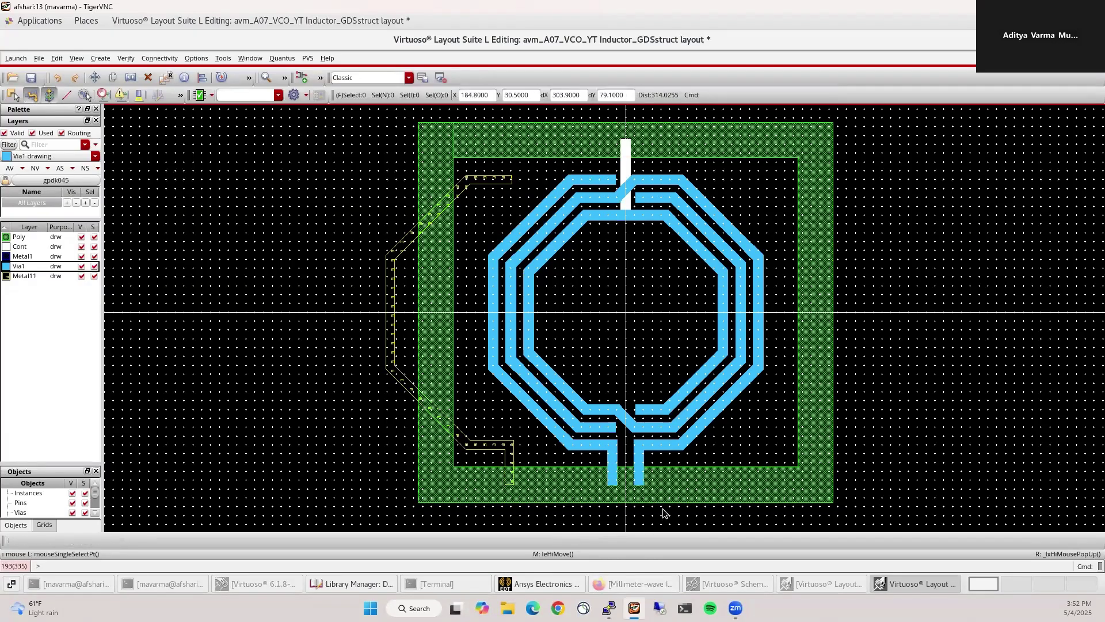
View the A06_CC_VCO_v1 schematic window and return to the inductor layout
click(249, 585)
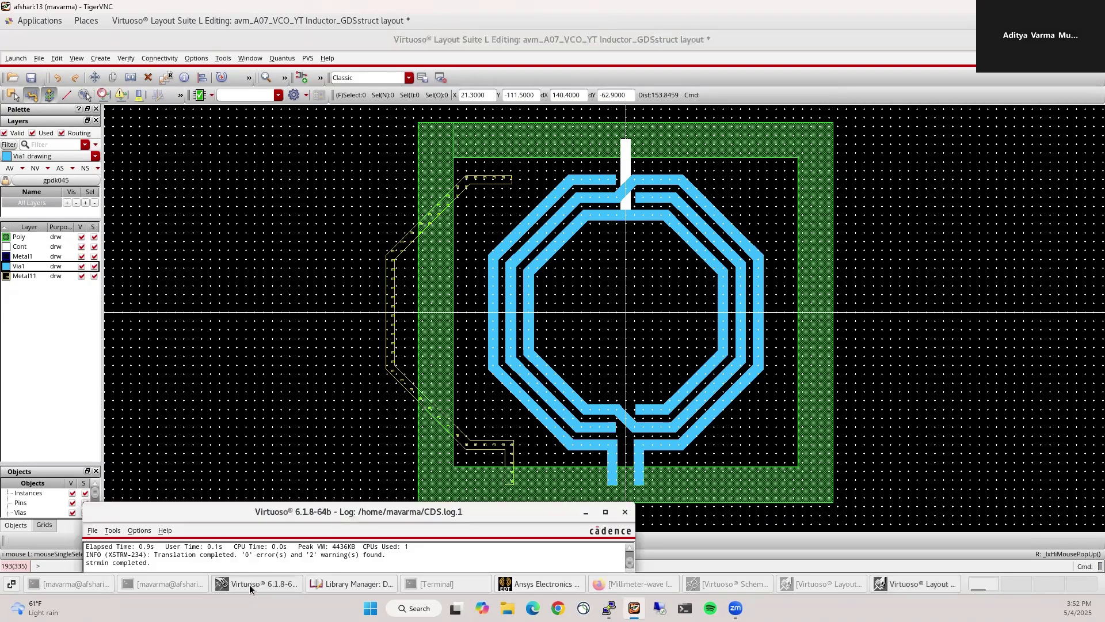
click(249, 585)
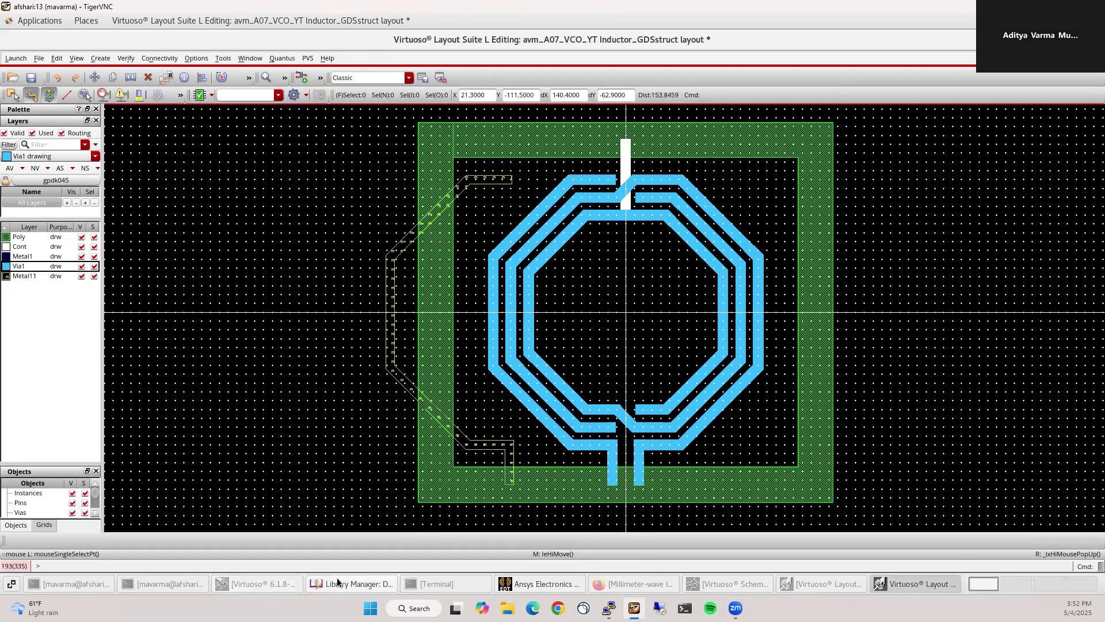
click(726, 582)
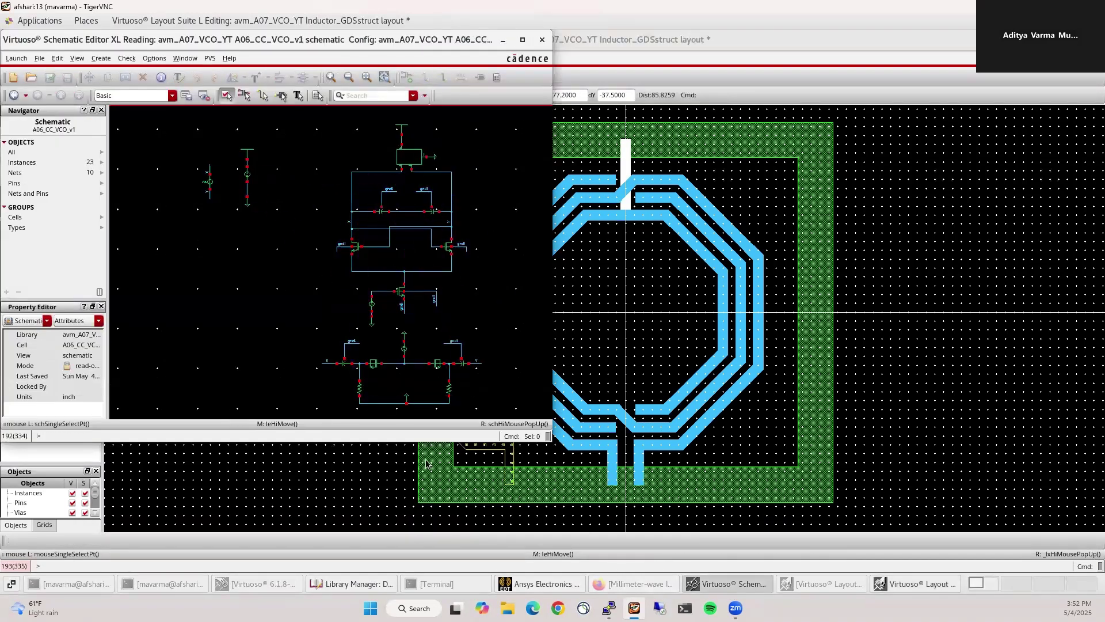
click(499, 44)
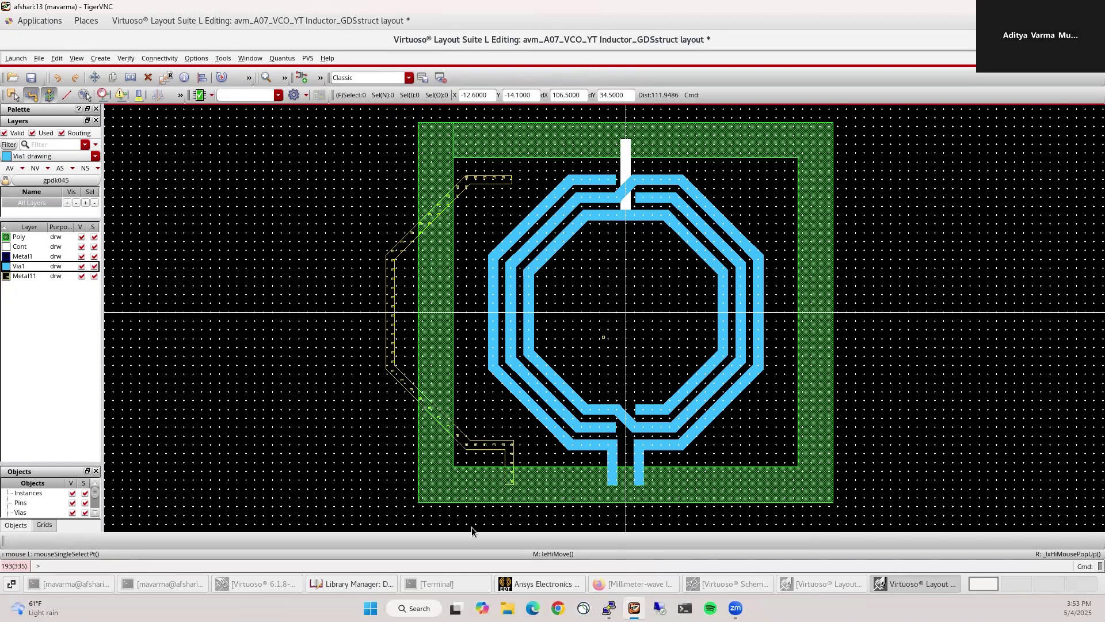
Switch to Ansys Electronics Desktop, examine the CC_Inductor_V2 model's feed legs and surrounding ring from several angles, and return to Virtuoso
click(540, 584)
mouse_move(763, 389)
alt+mouse_down()
mouse_move(750, 428)
mouse_move(770, 345)
mouse_move(744, 381)
alt+mouse_up()
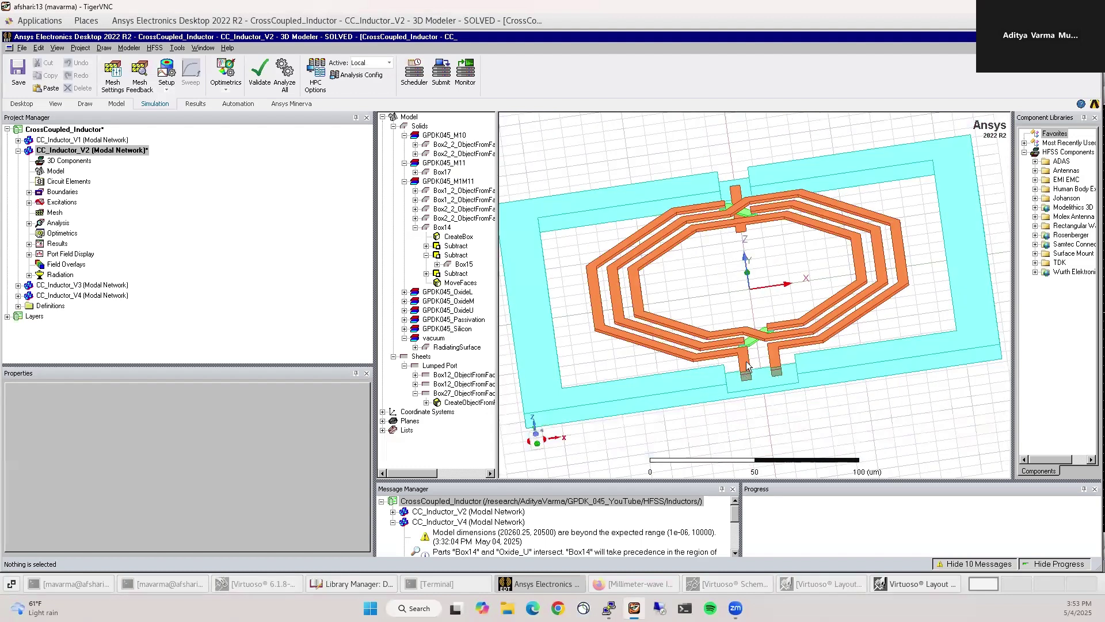
scroll(746, 368, up, 2)
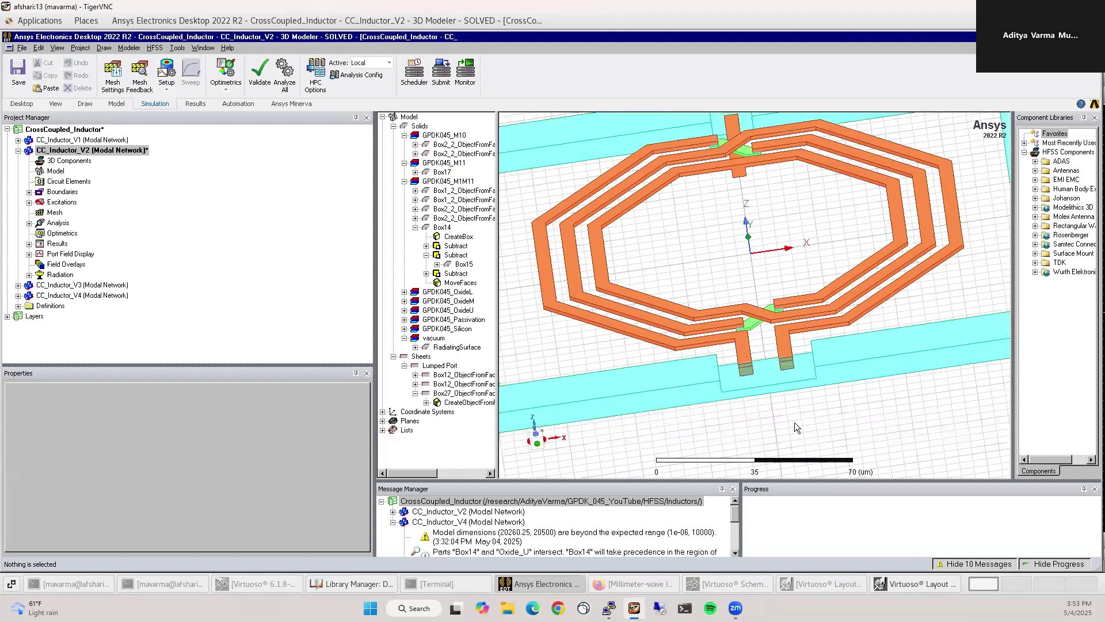
alt+drag(794, 423, 801, 447)
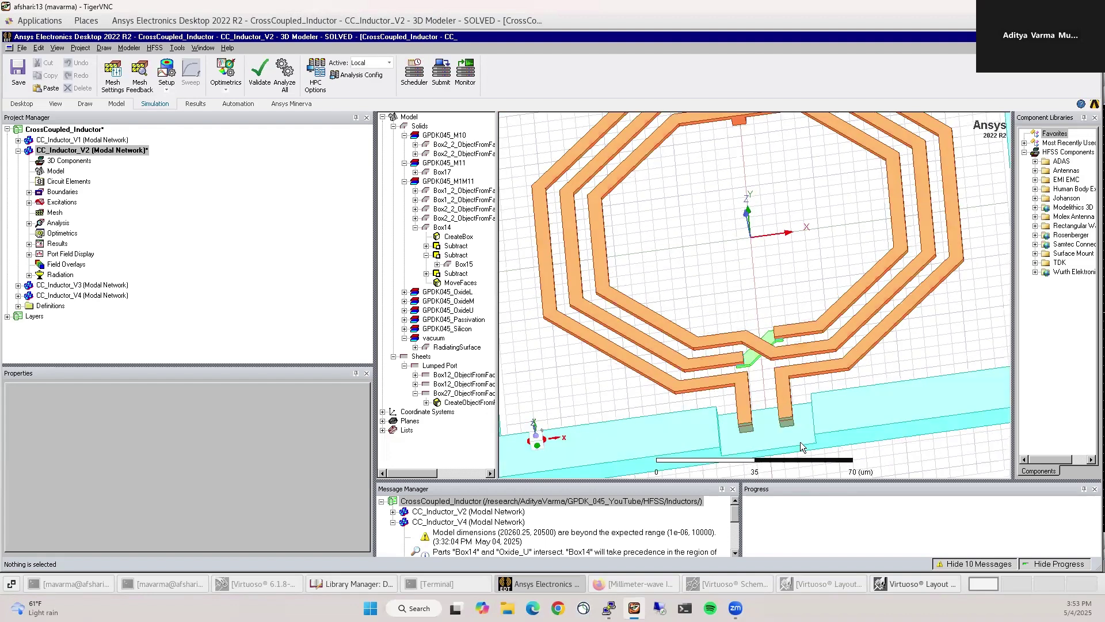
scroll(803, 448, down, 2)
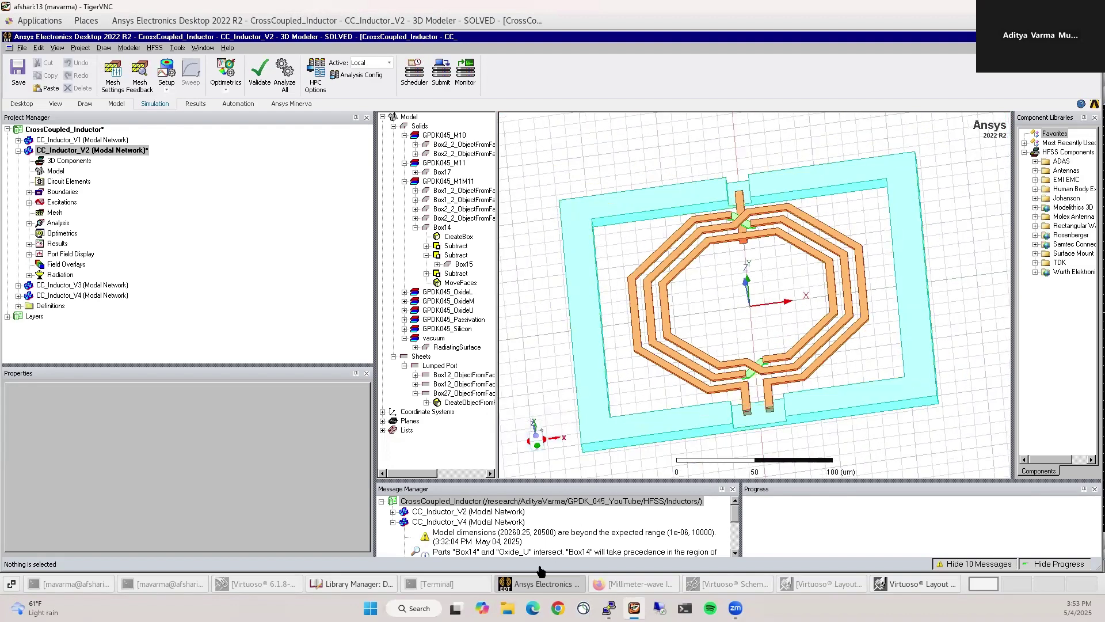
click(540, 585)
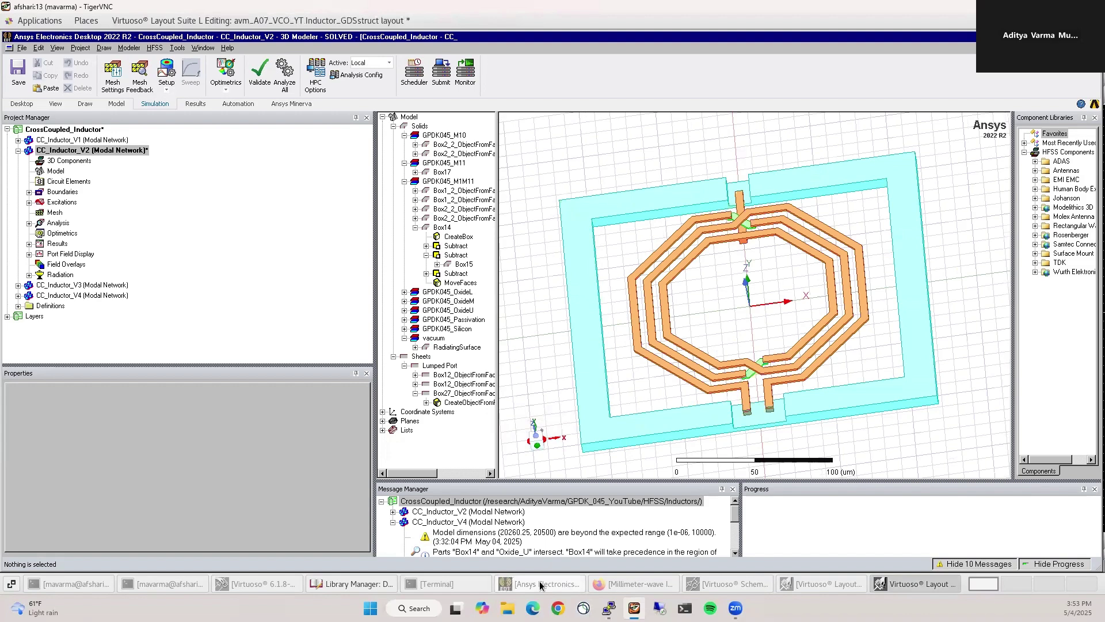